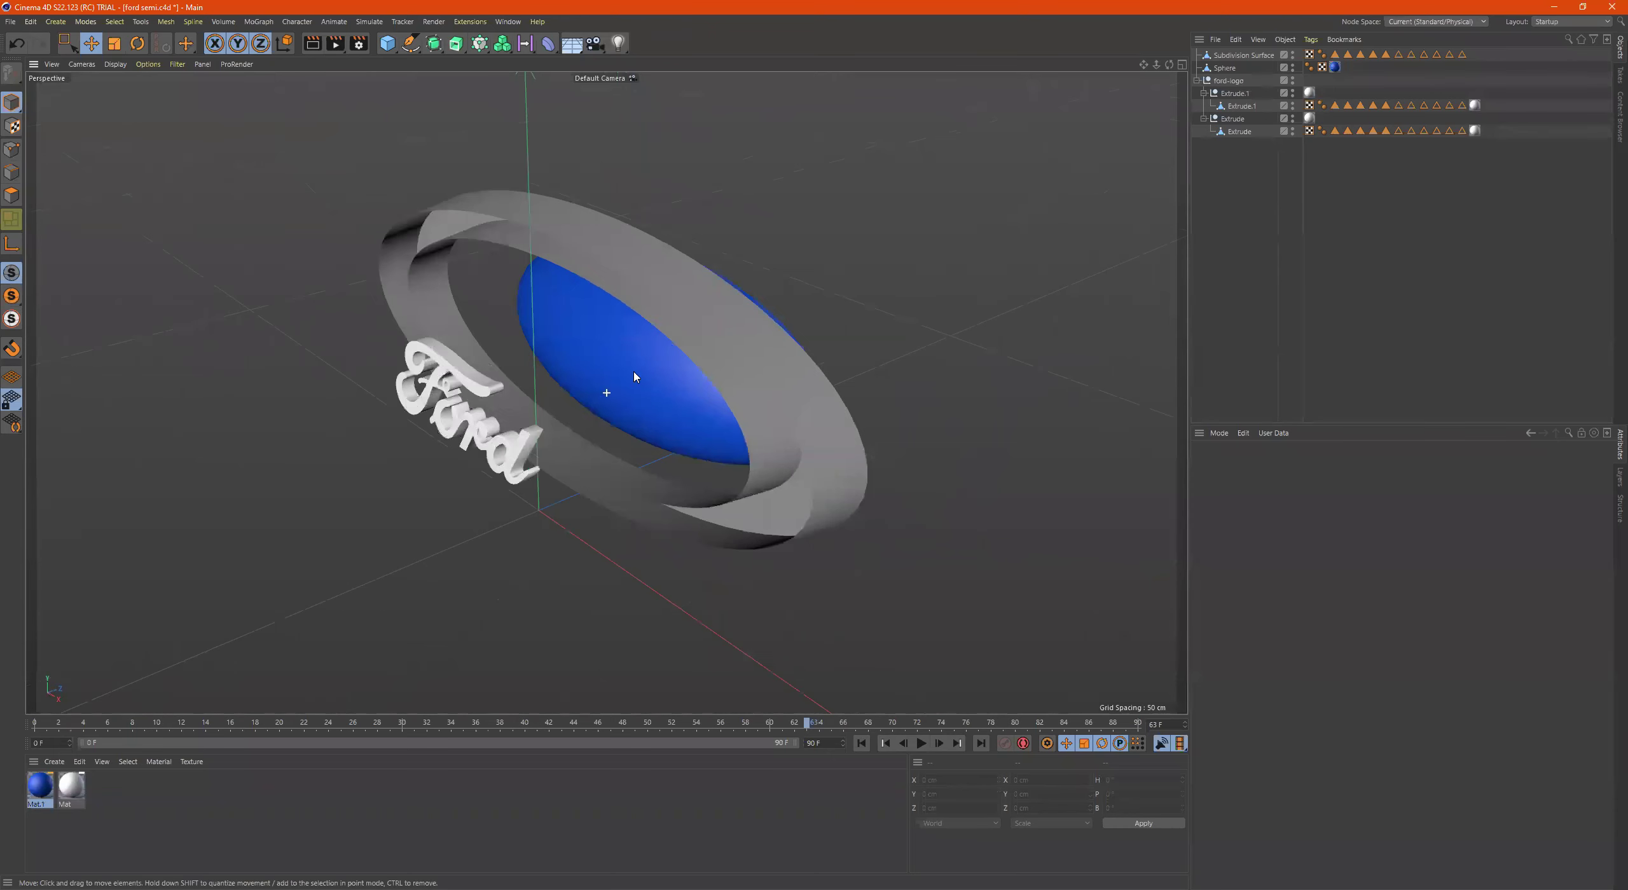
Rotate the oval outer ring to a heading of -180° so it faces the opposite way
click(674, 313)
alt+drag(674, 312, 701, 326)
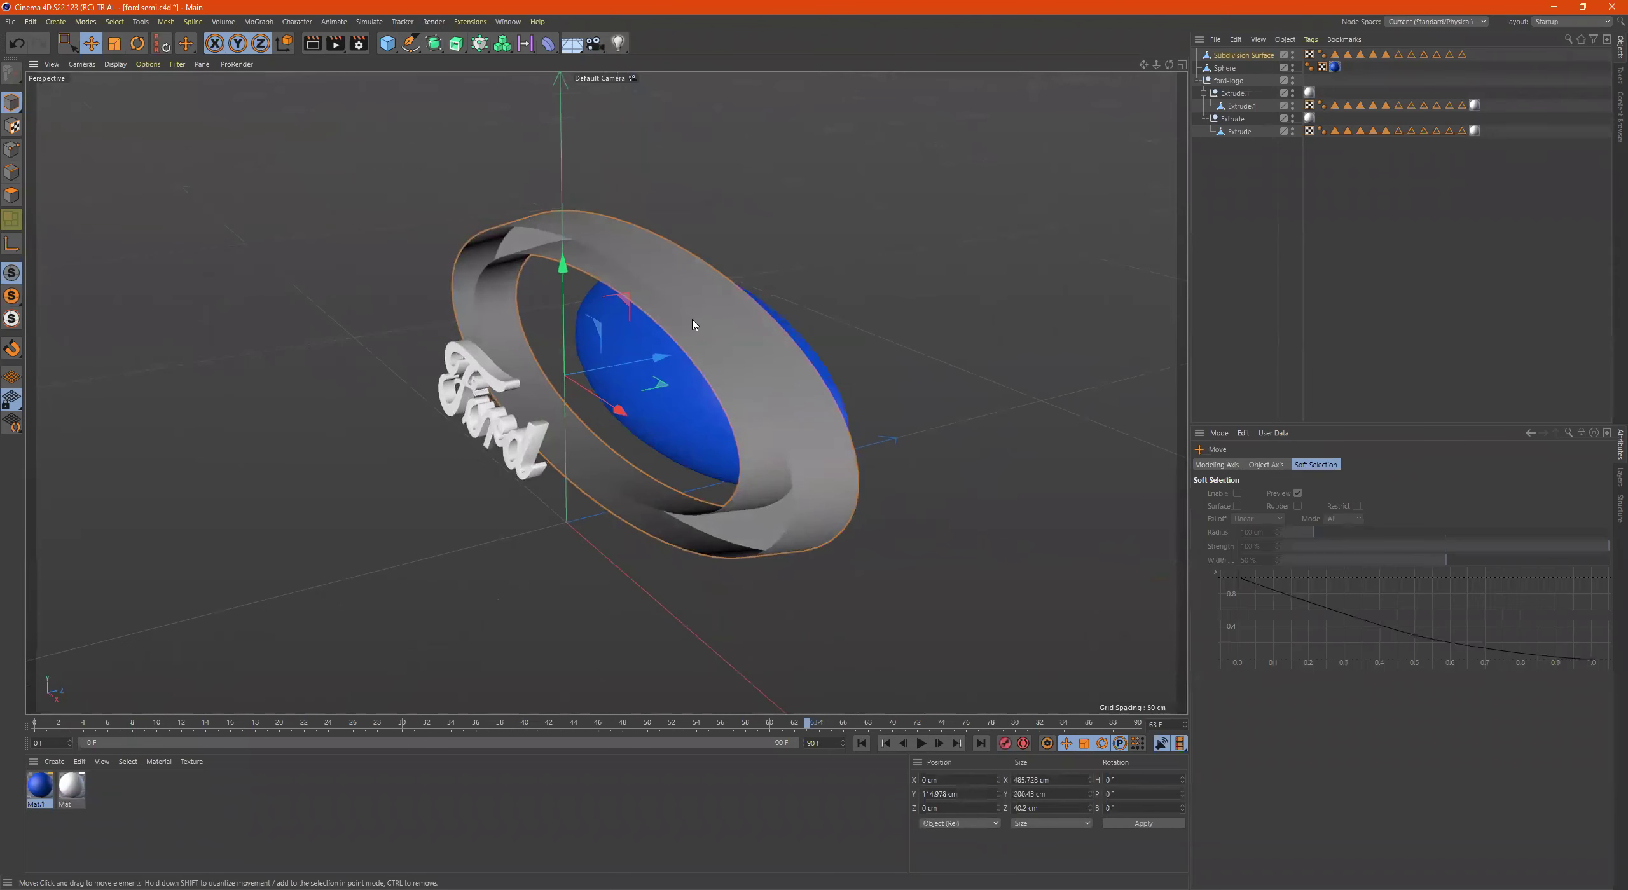
key(r)
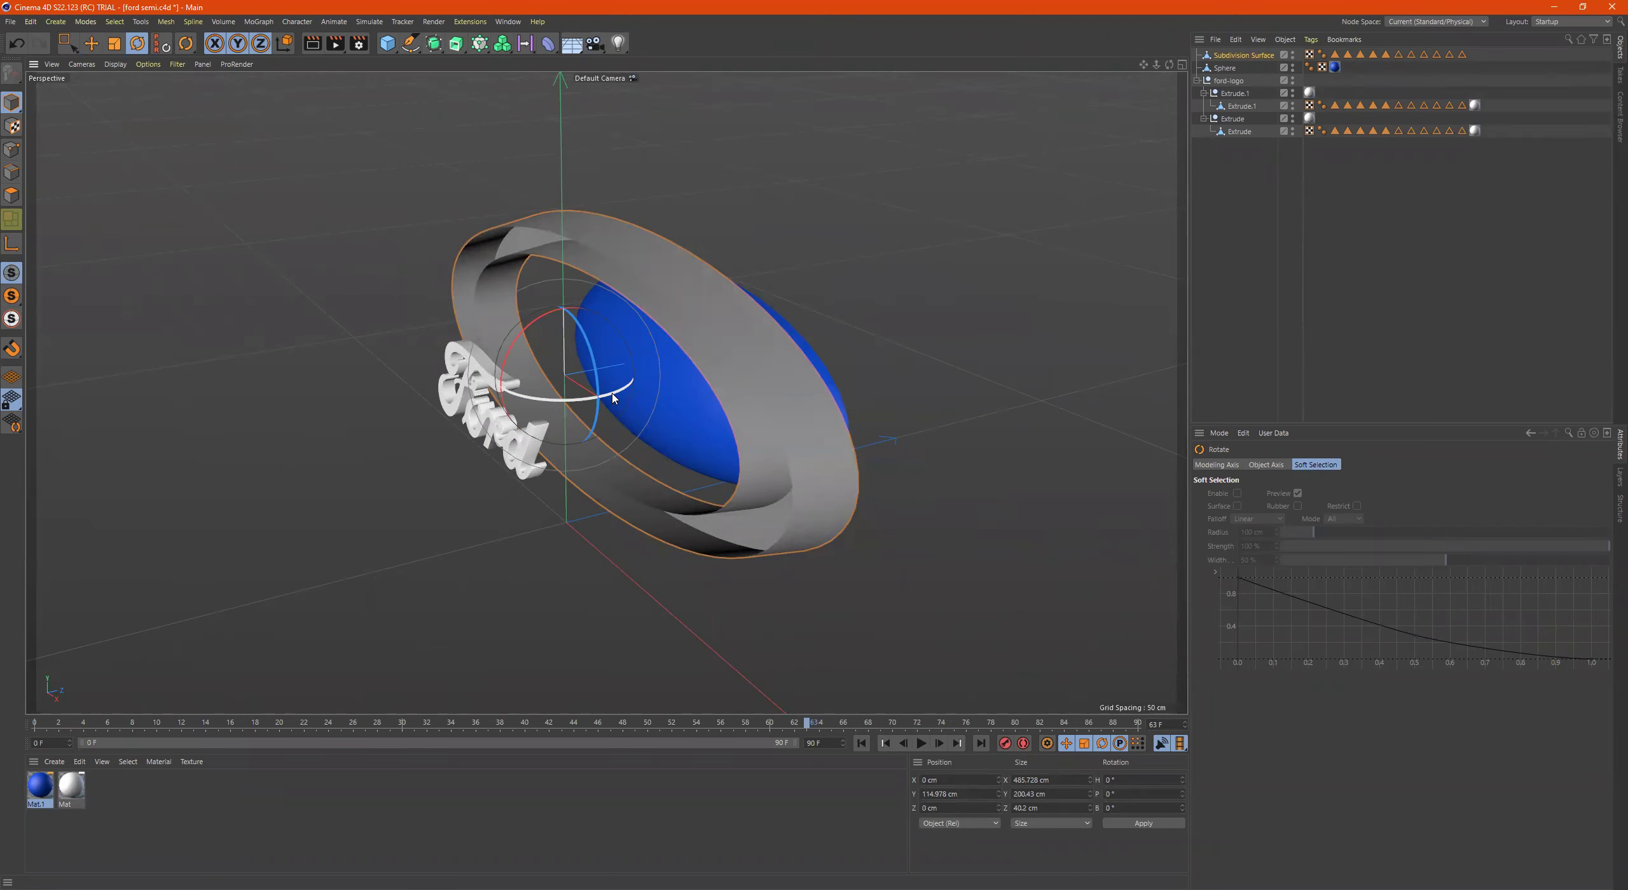
drag(579, 401, 437, 321)
mouse_move(612, 337)
alt+mouse_down()
mouse_move(655, 327)
mouse_move(606, 343)
alt+mouse_up()
In the front view, scale the ring down to about 306 × 126 × 23 cm and shift it to about Y 100.9 cm
key(t)
middle_click(741, 392)
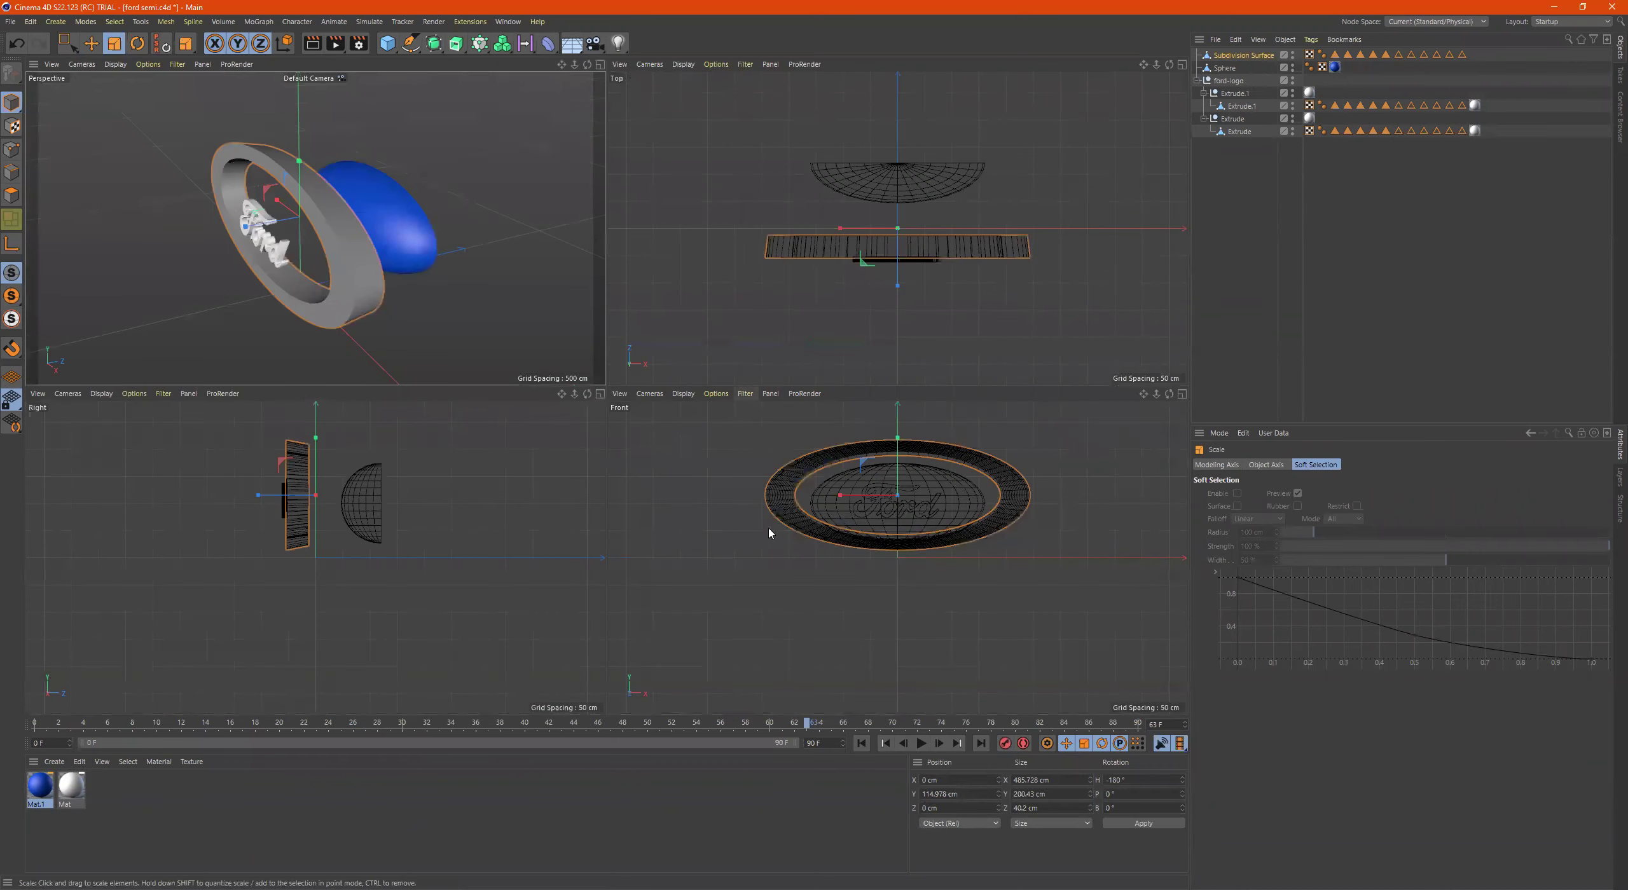
middle_click(770, 534)
scroll(855, 447, up, 4)
alt+middle_drag(628, 349, 896, 599)
key(e)
drag(666, 257, 676, 286)
key(t)
drag(818, 345, 635, 390)
In the perspective view, move the ring back along Z to about 113 cm so it sits around the blue dome
middle_click(695, 296)
middle_click(405, 229)
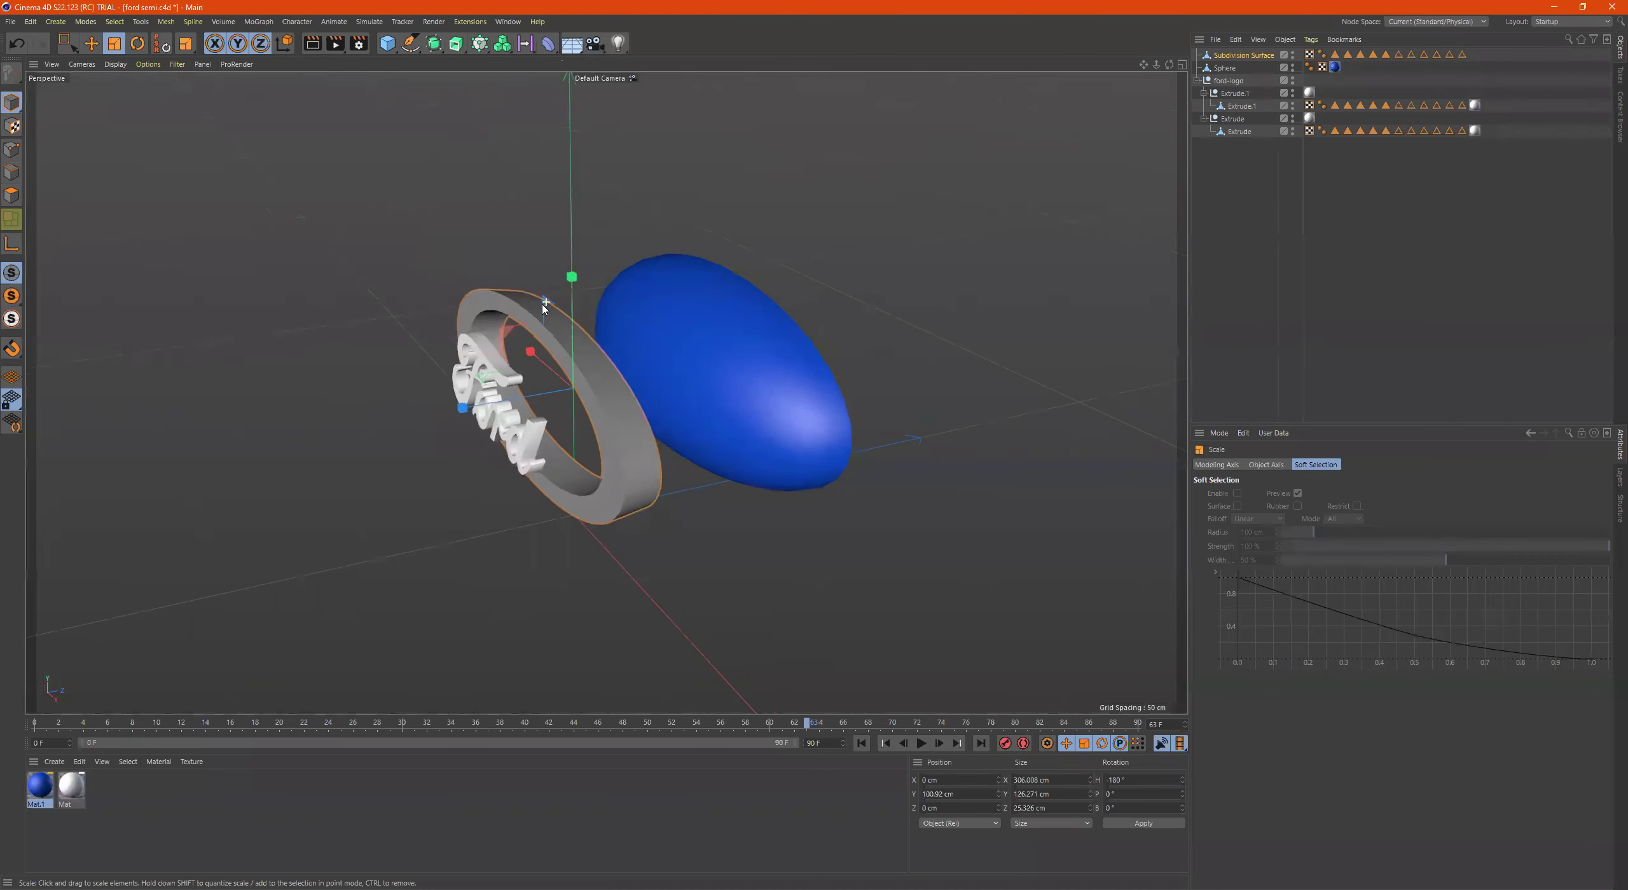
key(e)
drag(477, 401, 704, 523)
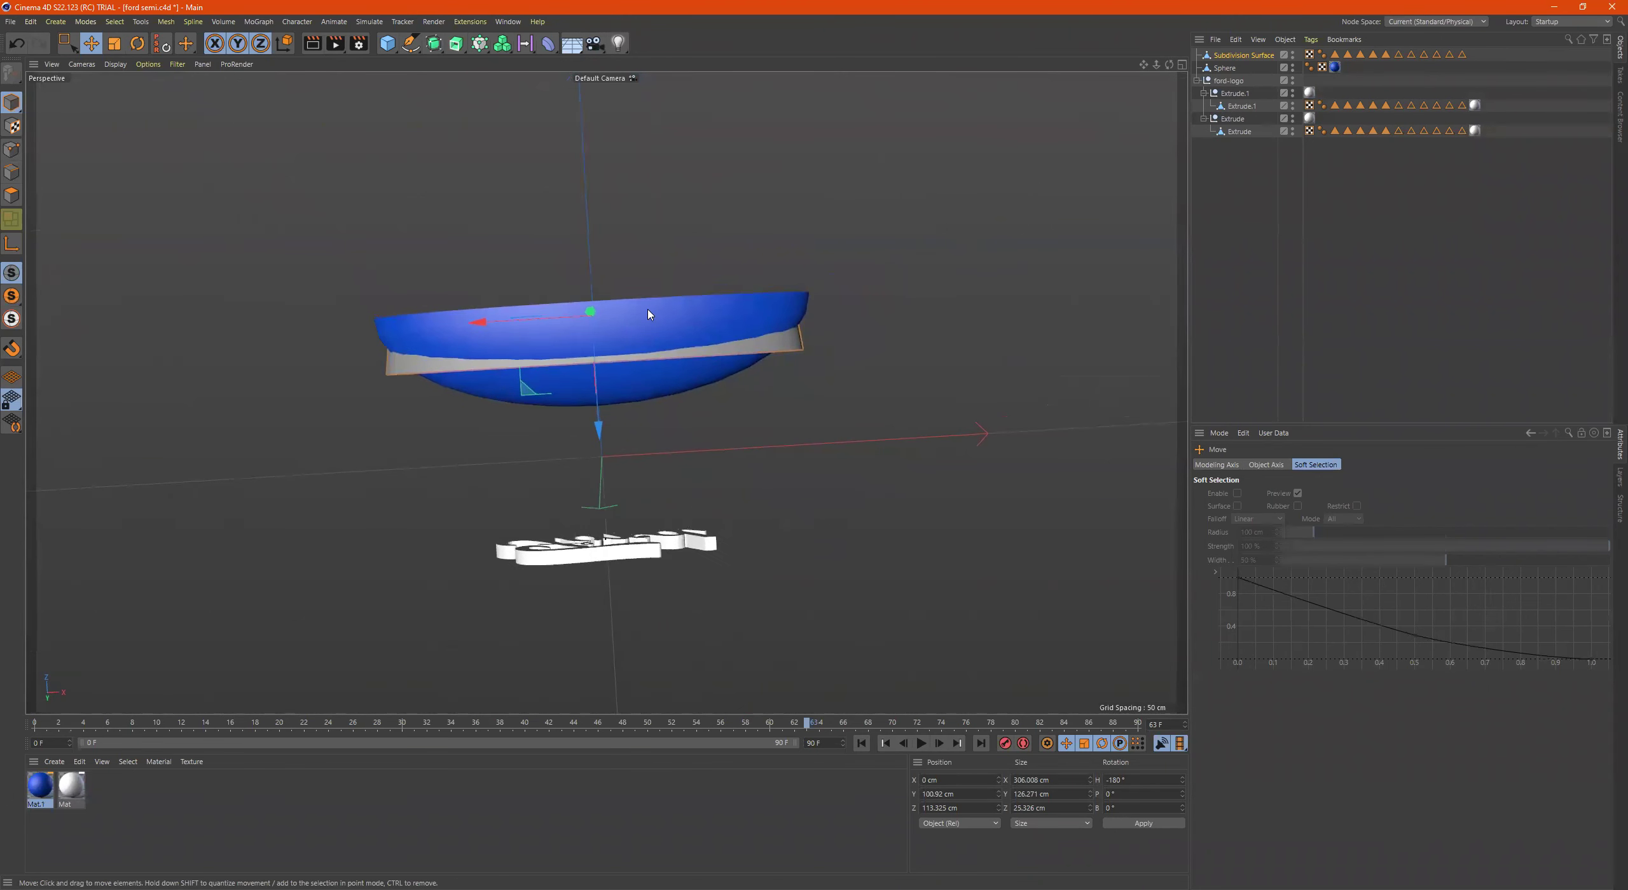
Flatten the blue sphere to about 26.8 cm deep and position it at about Z 97 cm inside the ring
click(654, 367)
alt+drag(654, 367, 631, 348)
key(r)
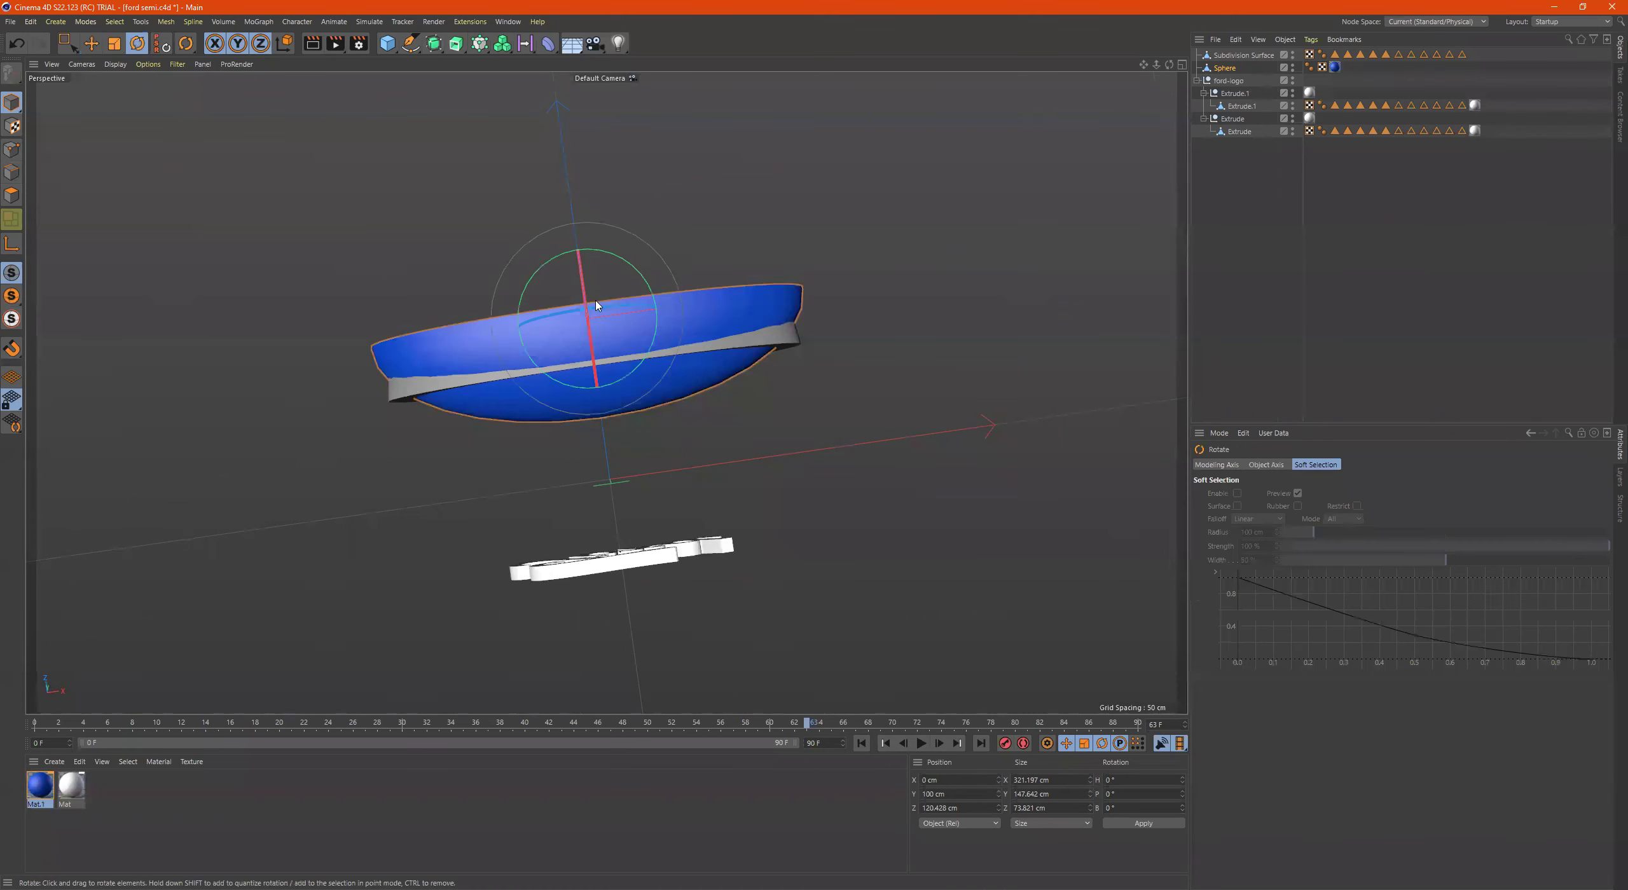
alt+drag(826, 377, 643, 273)
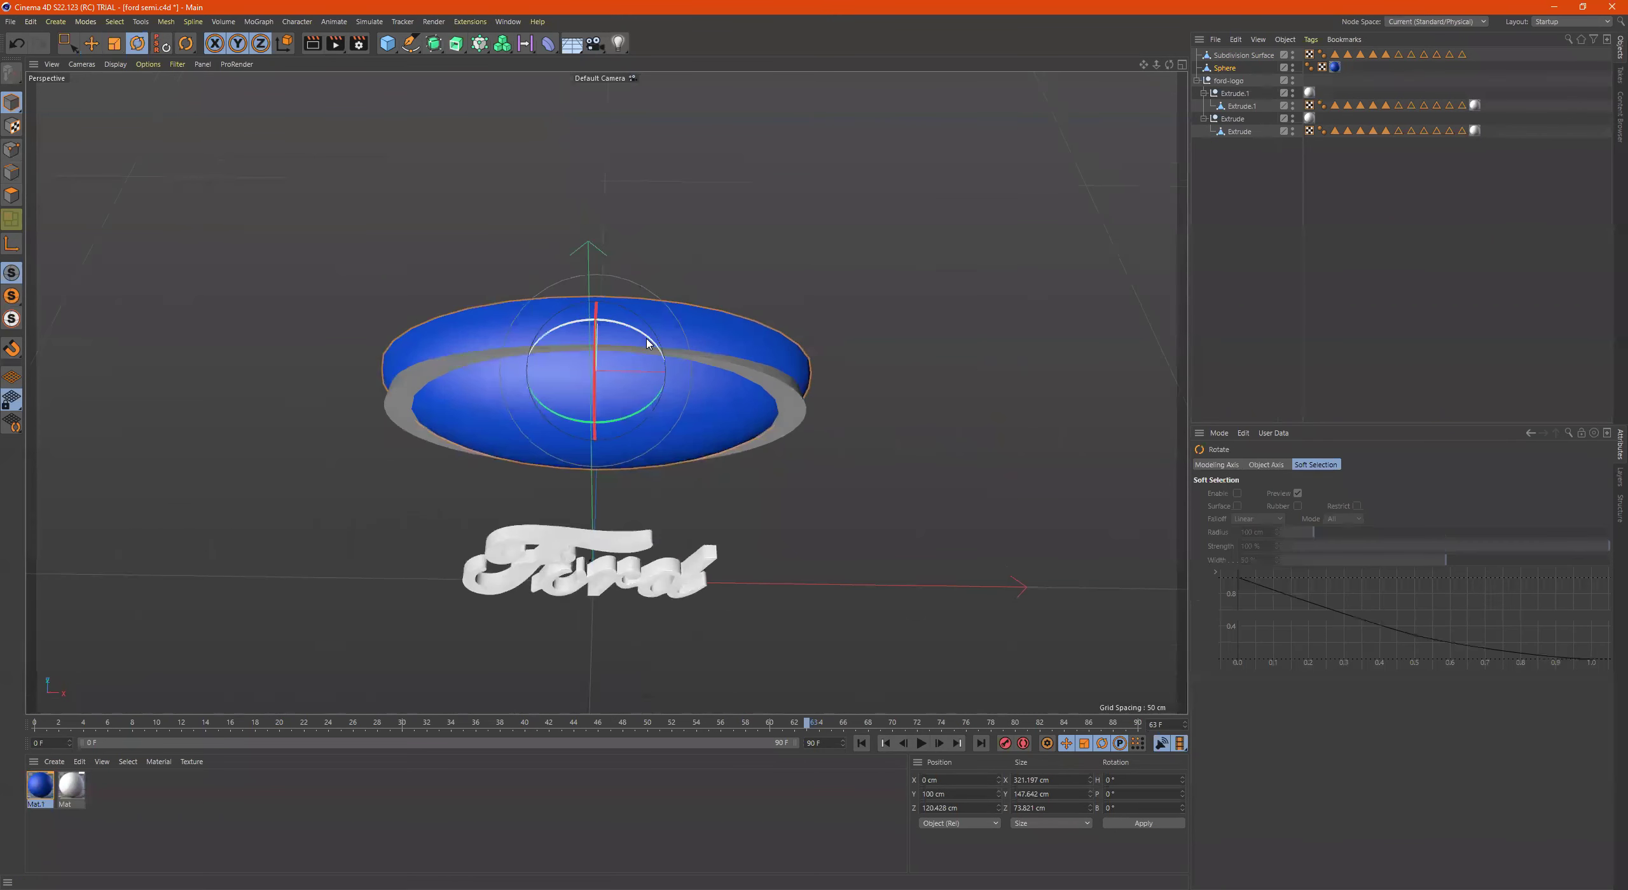
key(t)
alt+drag(704, 353, 570, 332)
drag(738, 314, 609, 401)
key(e)
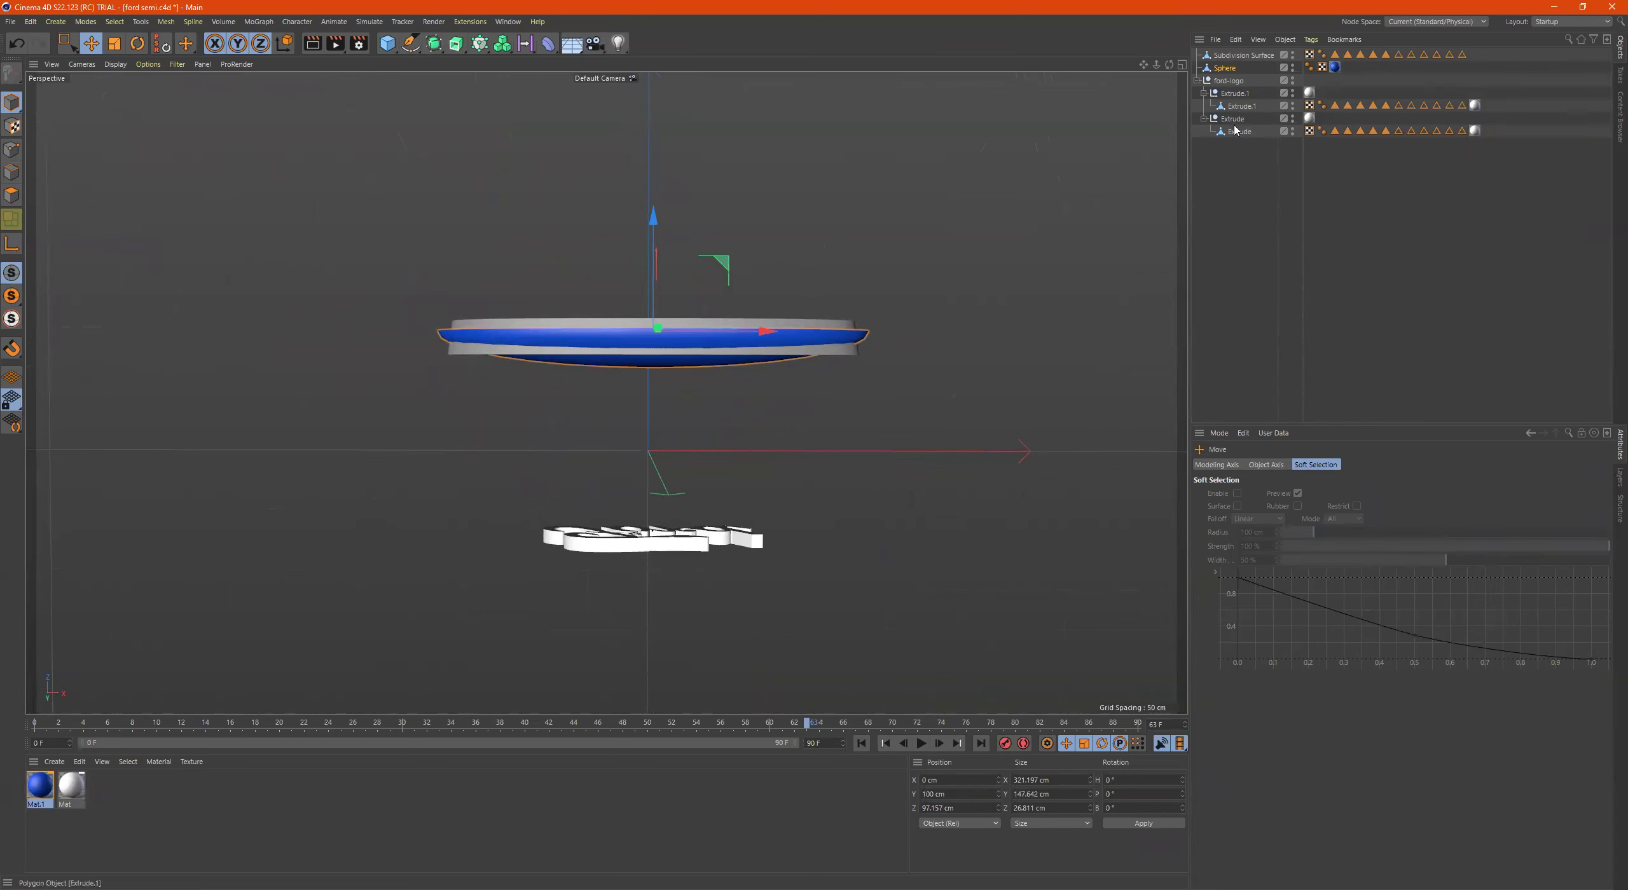
Rename the Subdivision Surface object as ring
click(1229, 80)
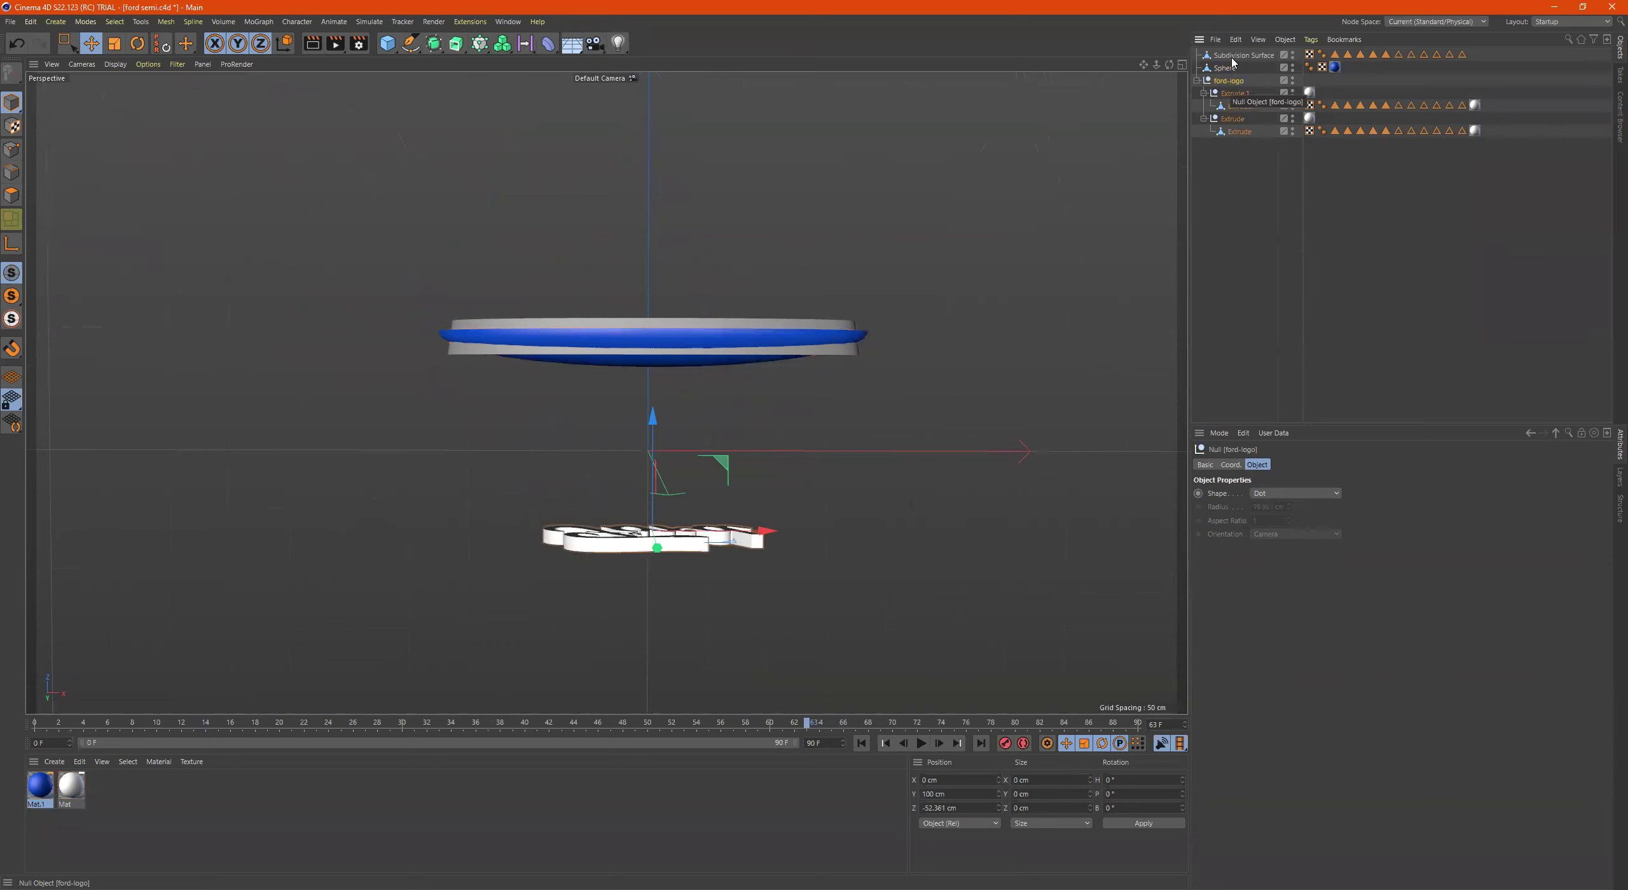
click(1232, 60)
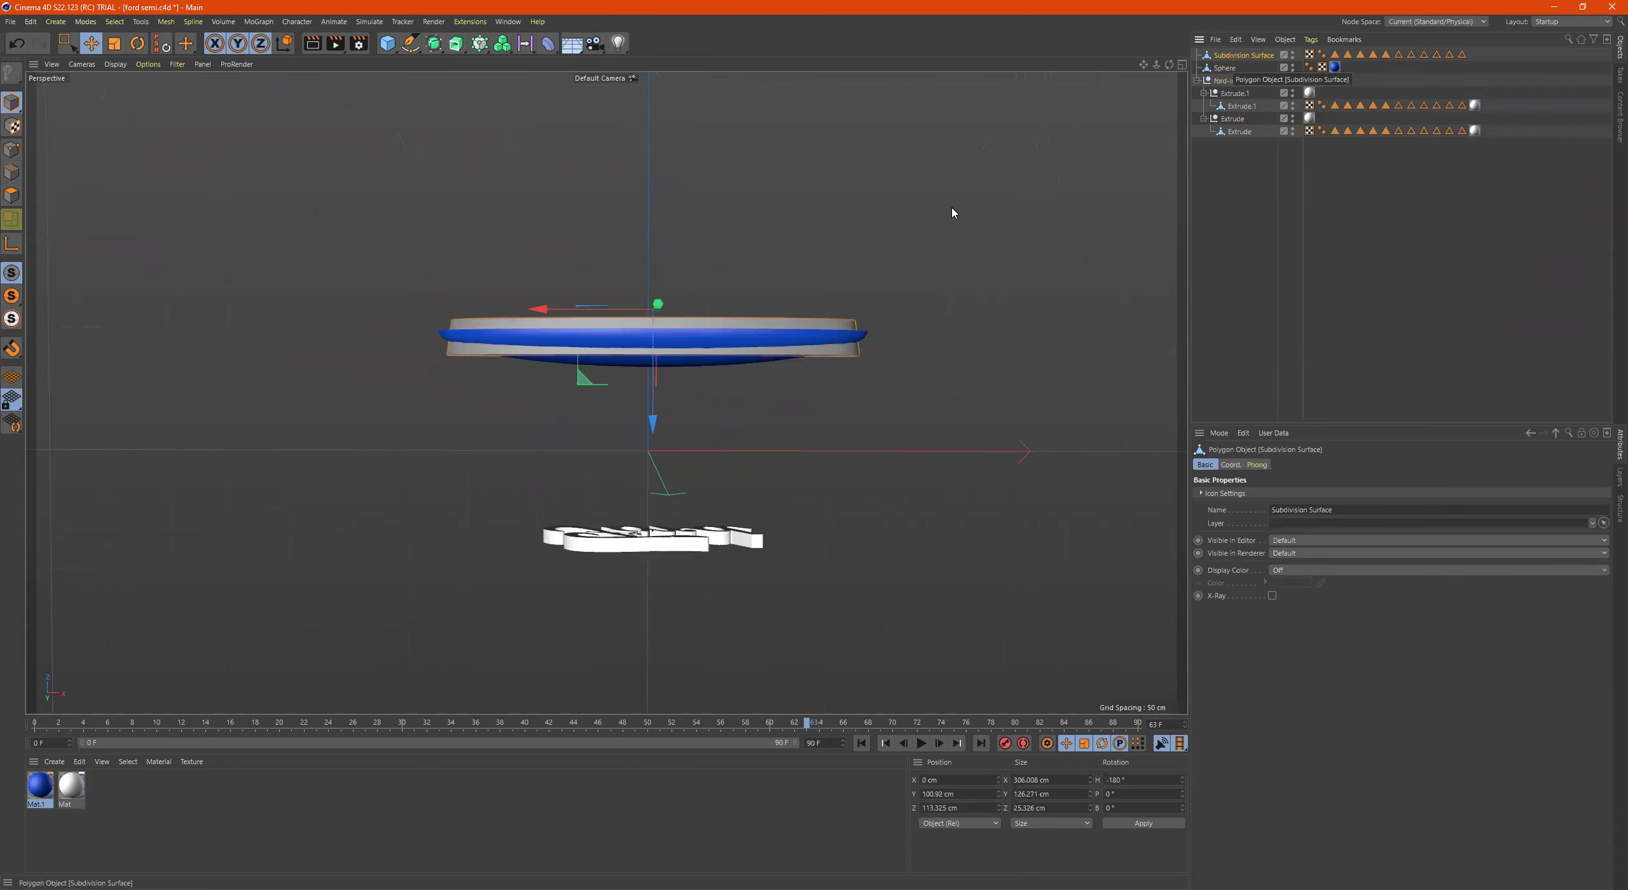
alt+drag(952, 213, 803, 261)
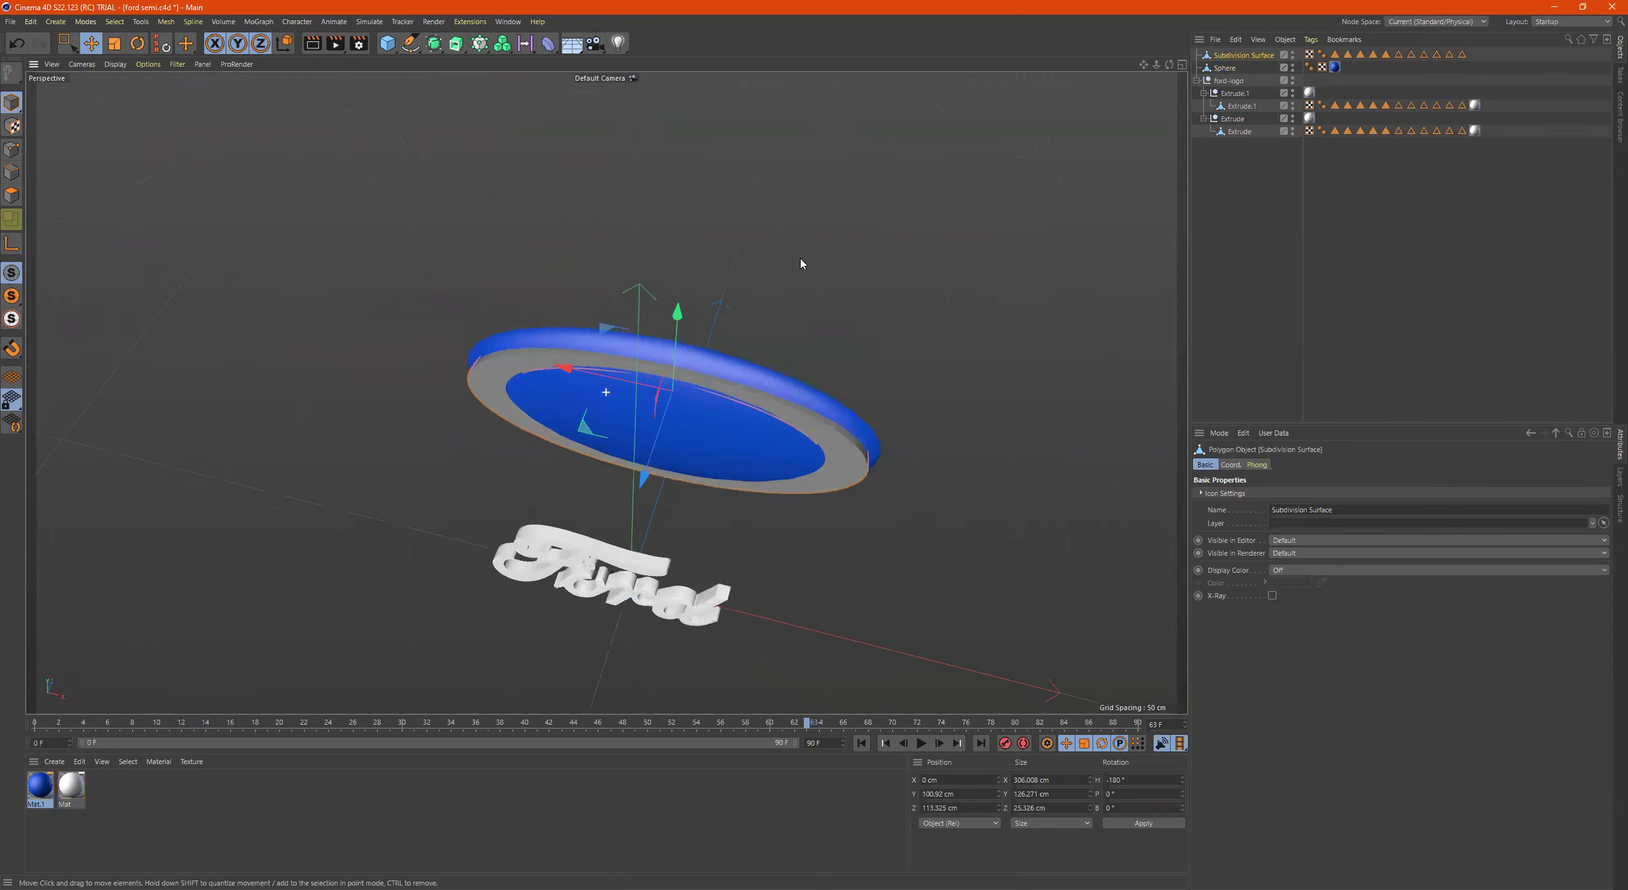
double_click(1246, 55)
text(ri)
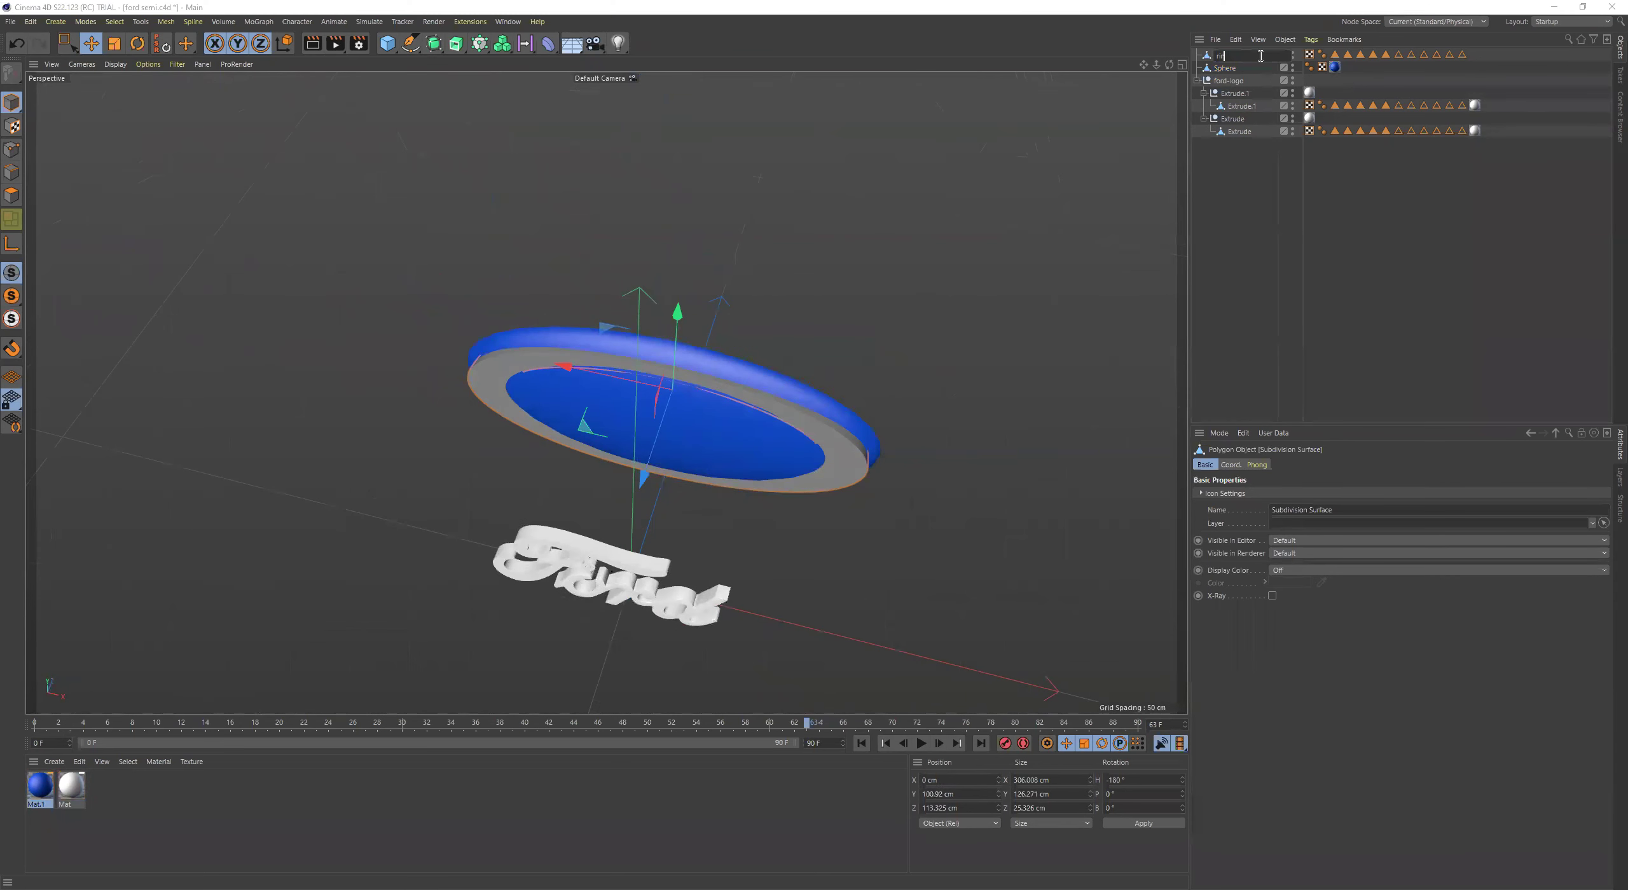
text(ng)
key(Return)
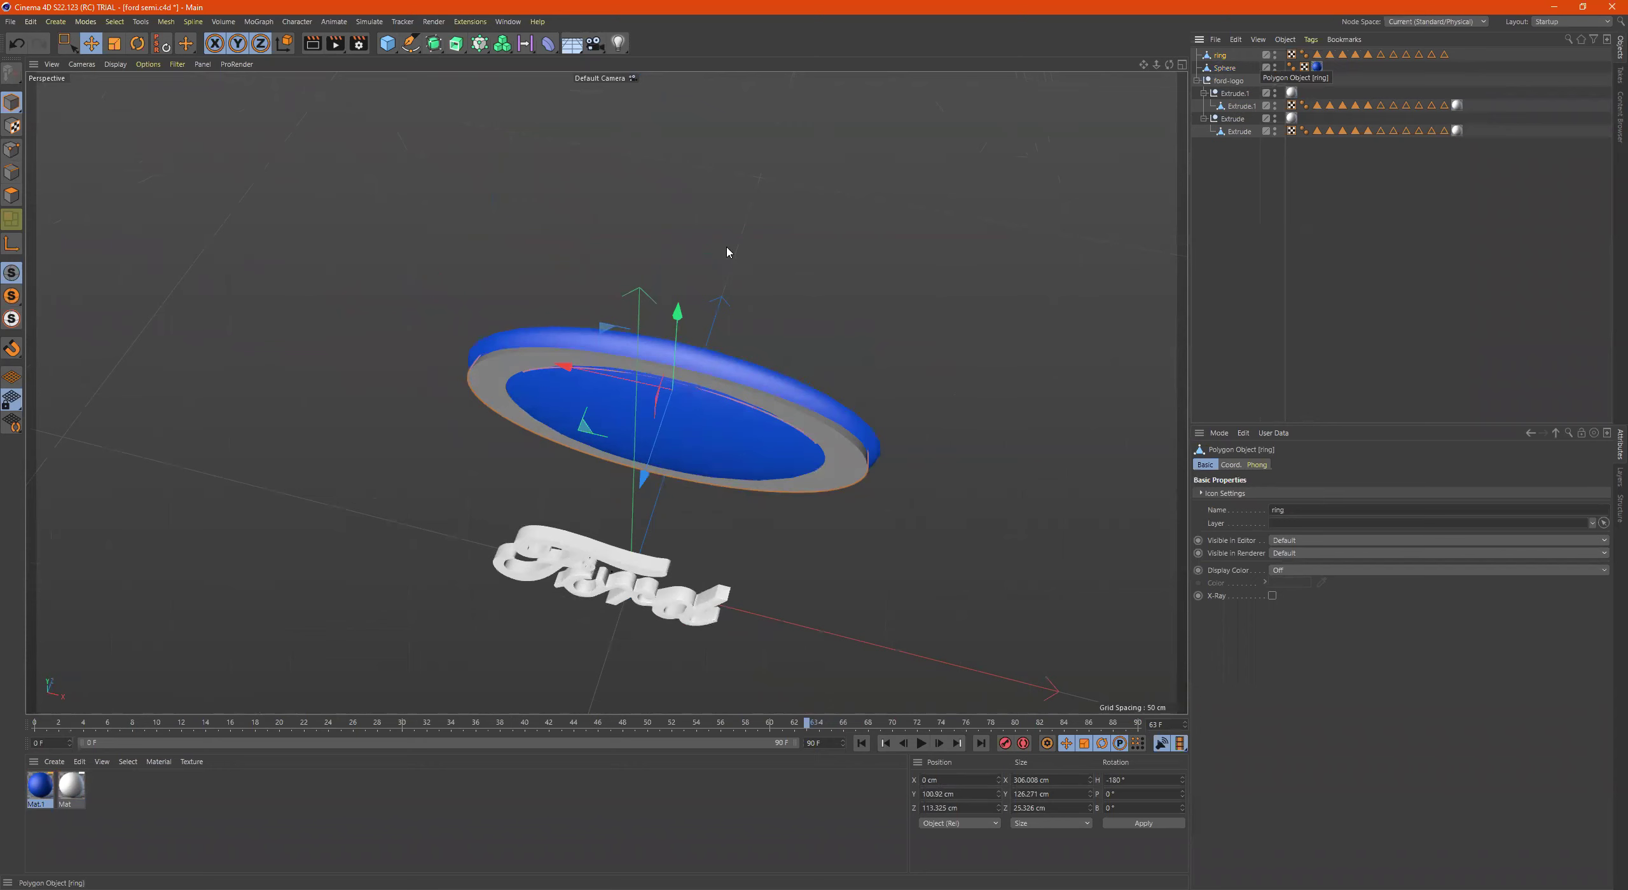
Add an FFD deformer to the scene
alt+drag(759, 313, 558, 281)
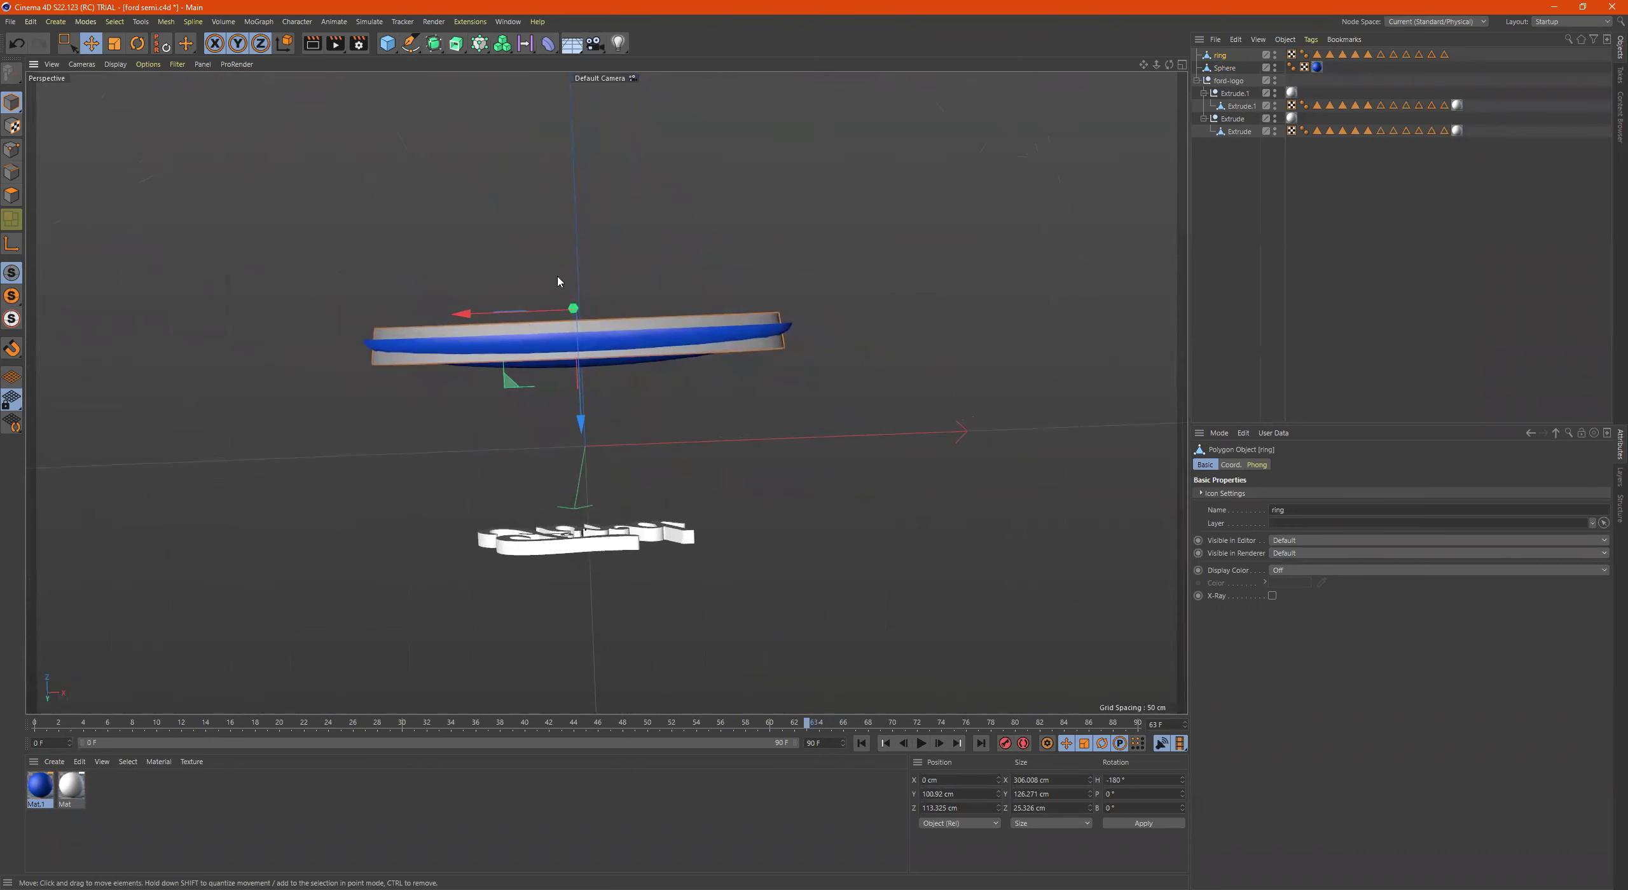
click(548, 45)
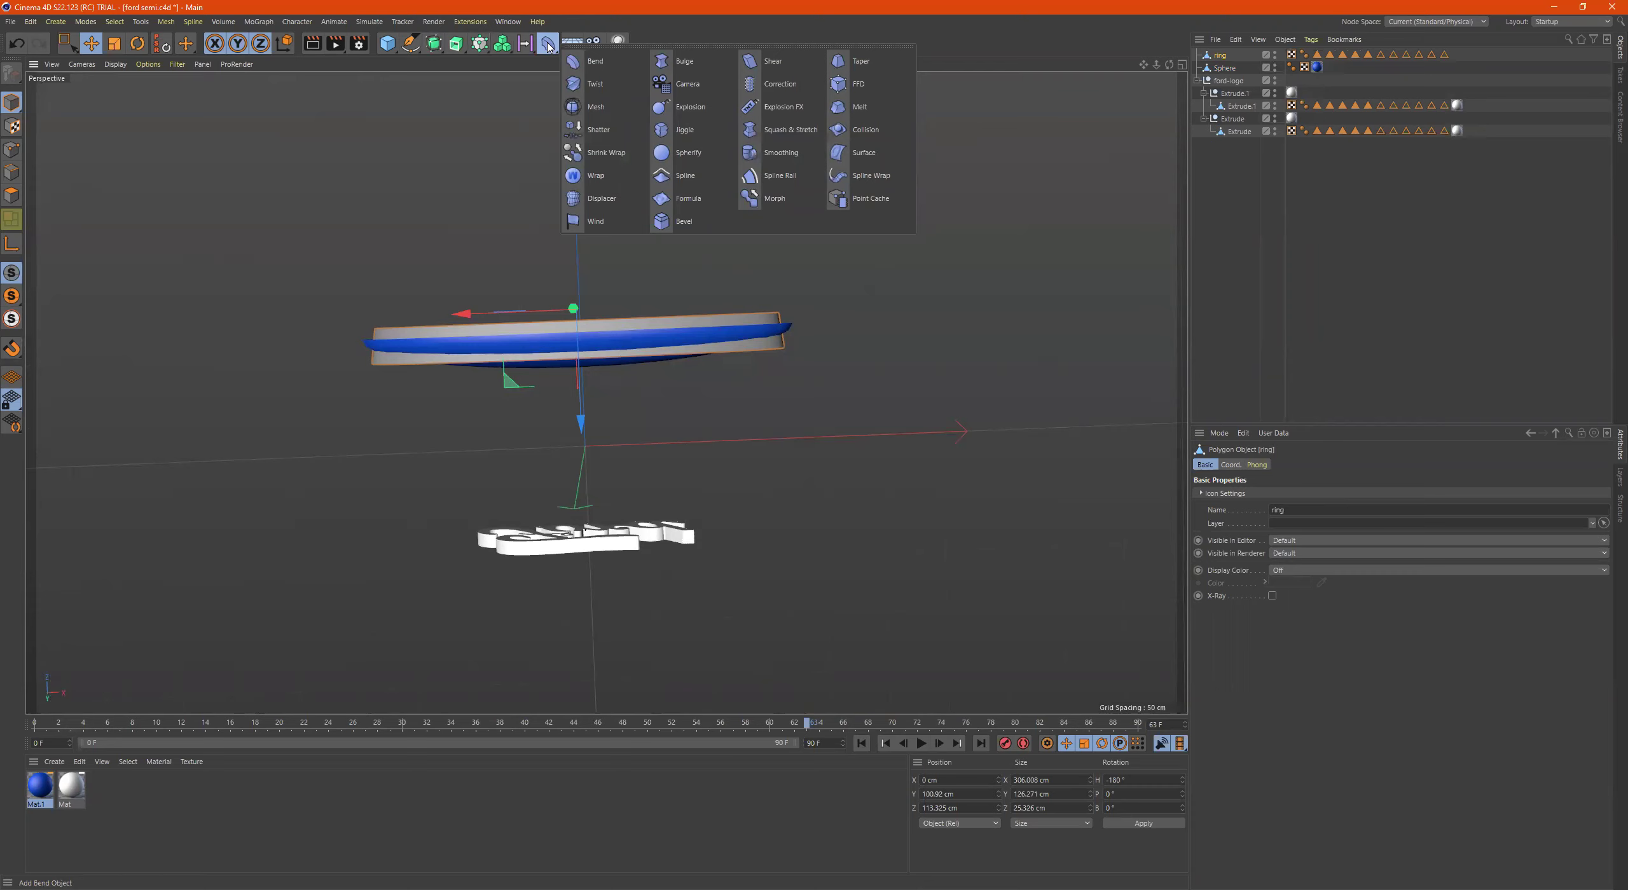
click(504, 46)
click(478, 44)
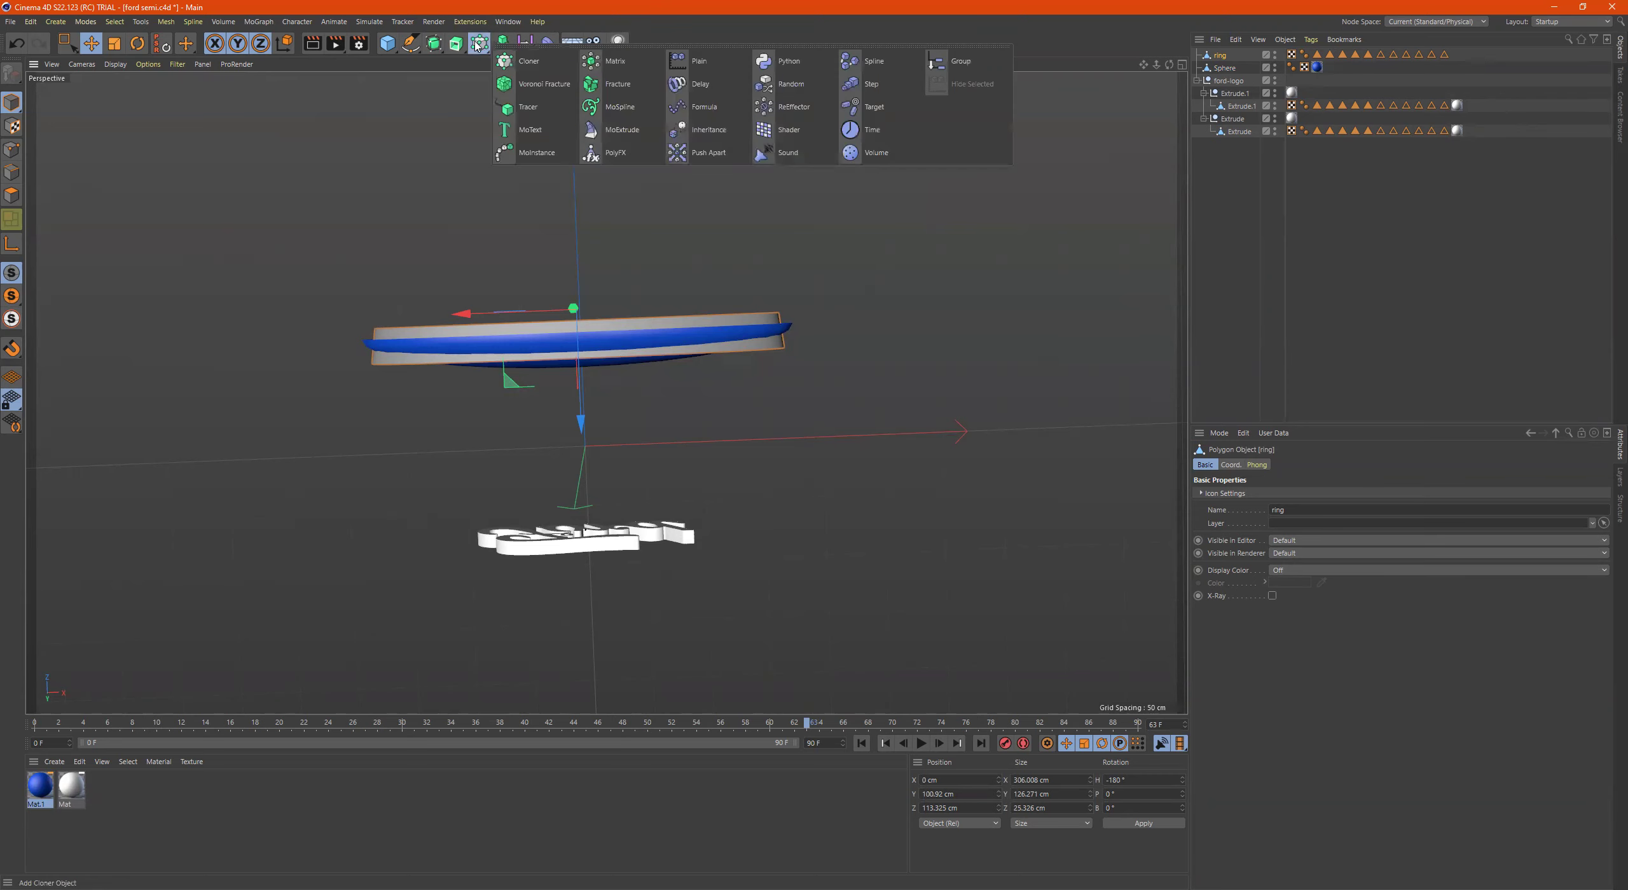
click(435, 44)
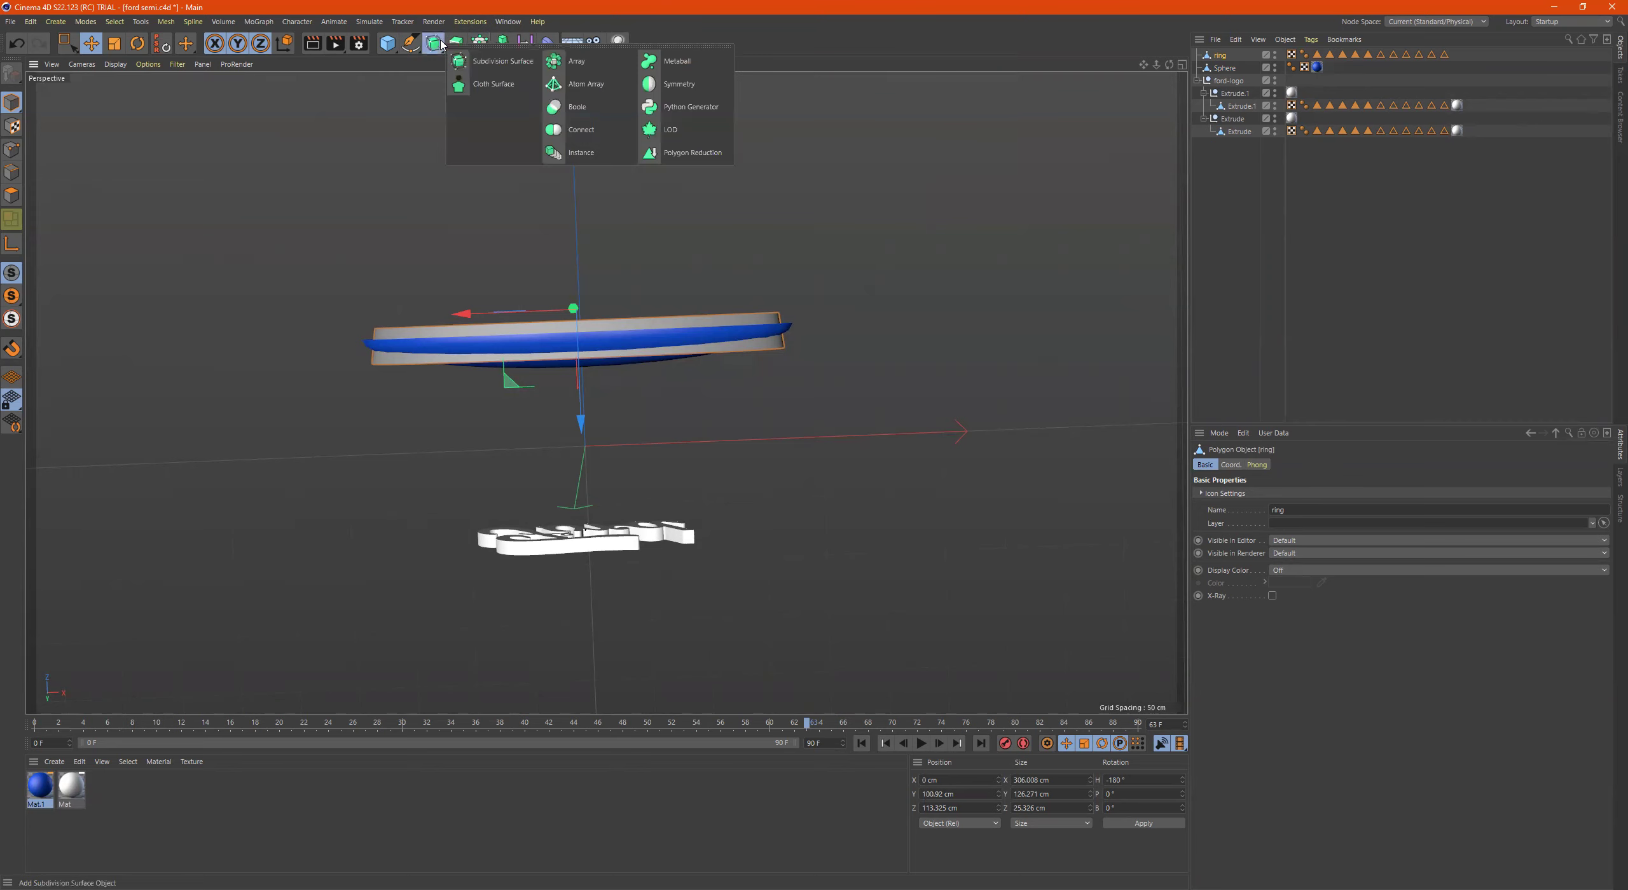
click(545, 45)
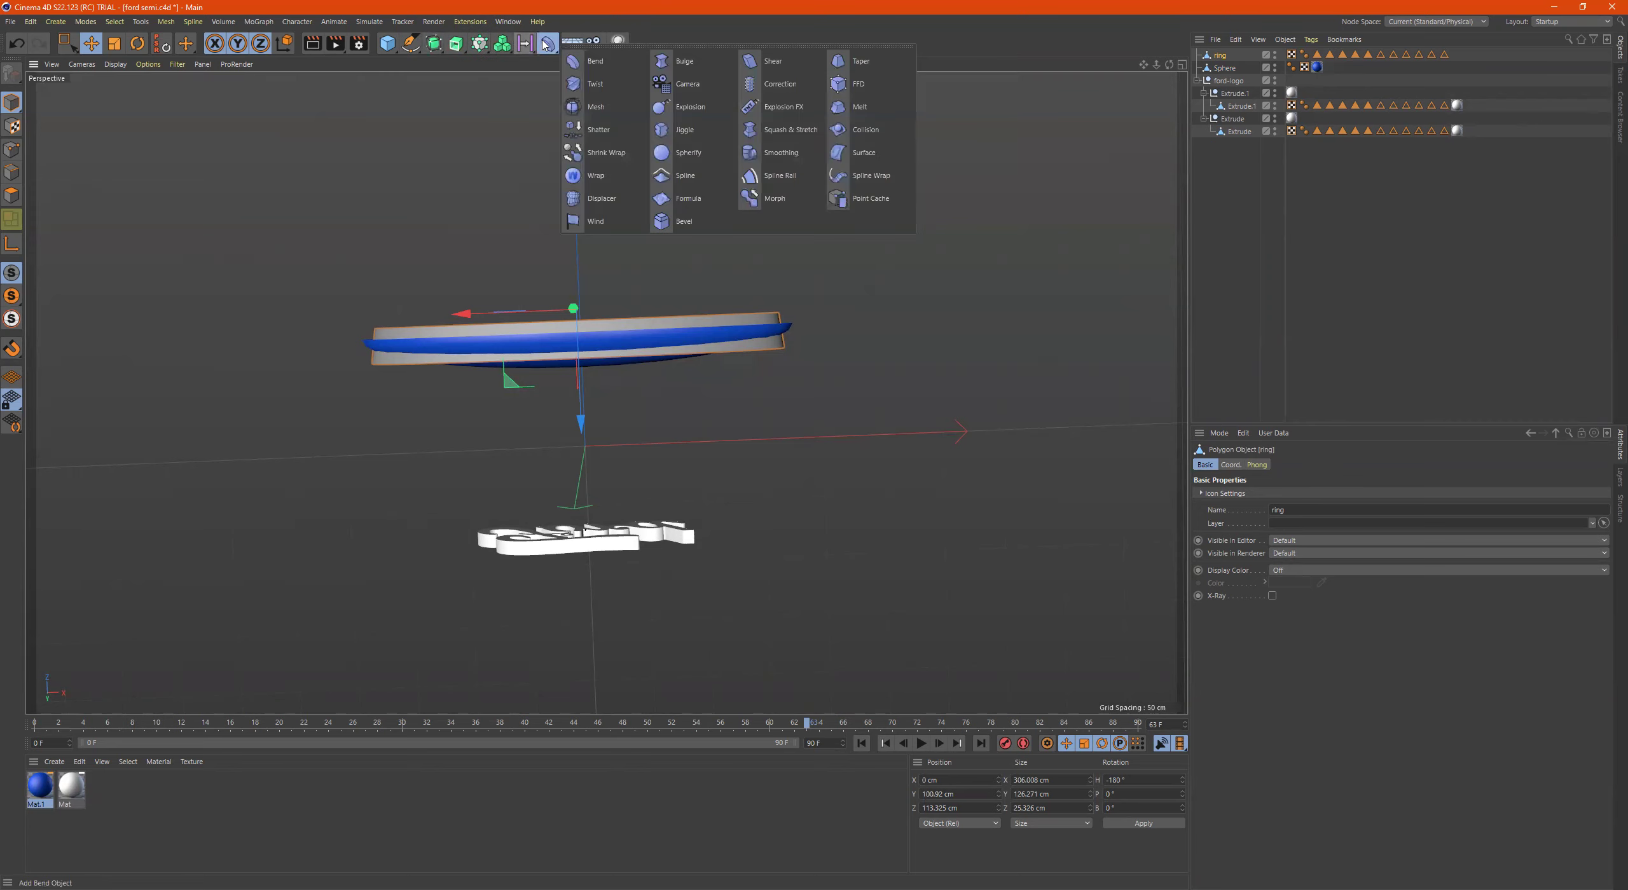
click(853, 83)
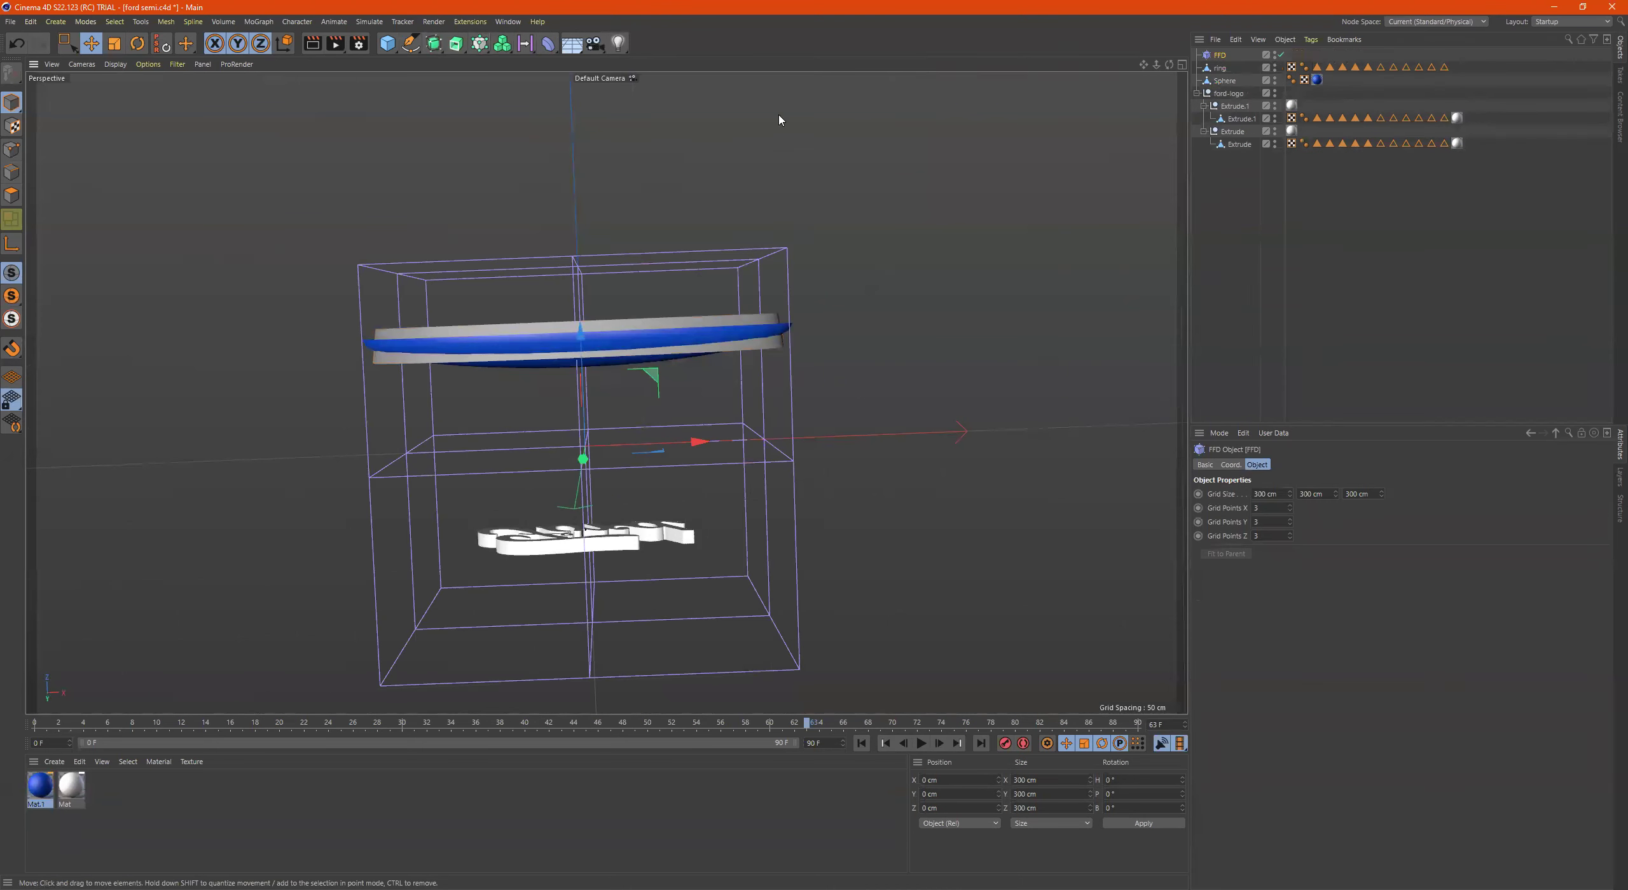
Move the FFD cage along Z to about 90.5 cm so it surrounds the ring and sphere
alt+middle_drag(730, 240, 781, 119)
drag(624, 240, 631, 143)
alt+middle_drag(655, 218, 596, 322)
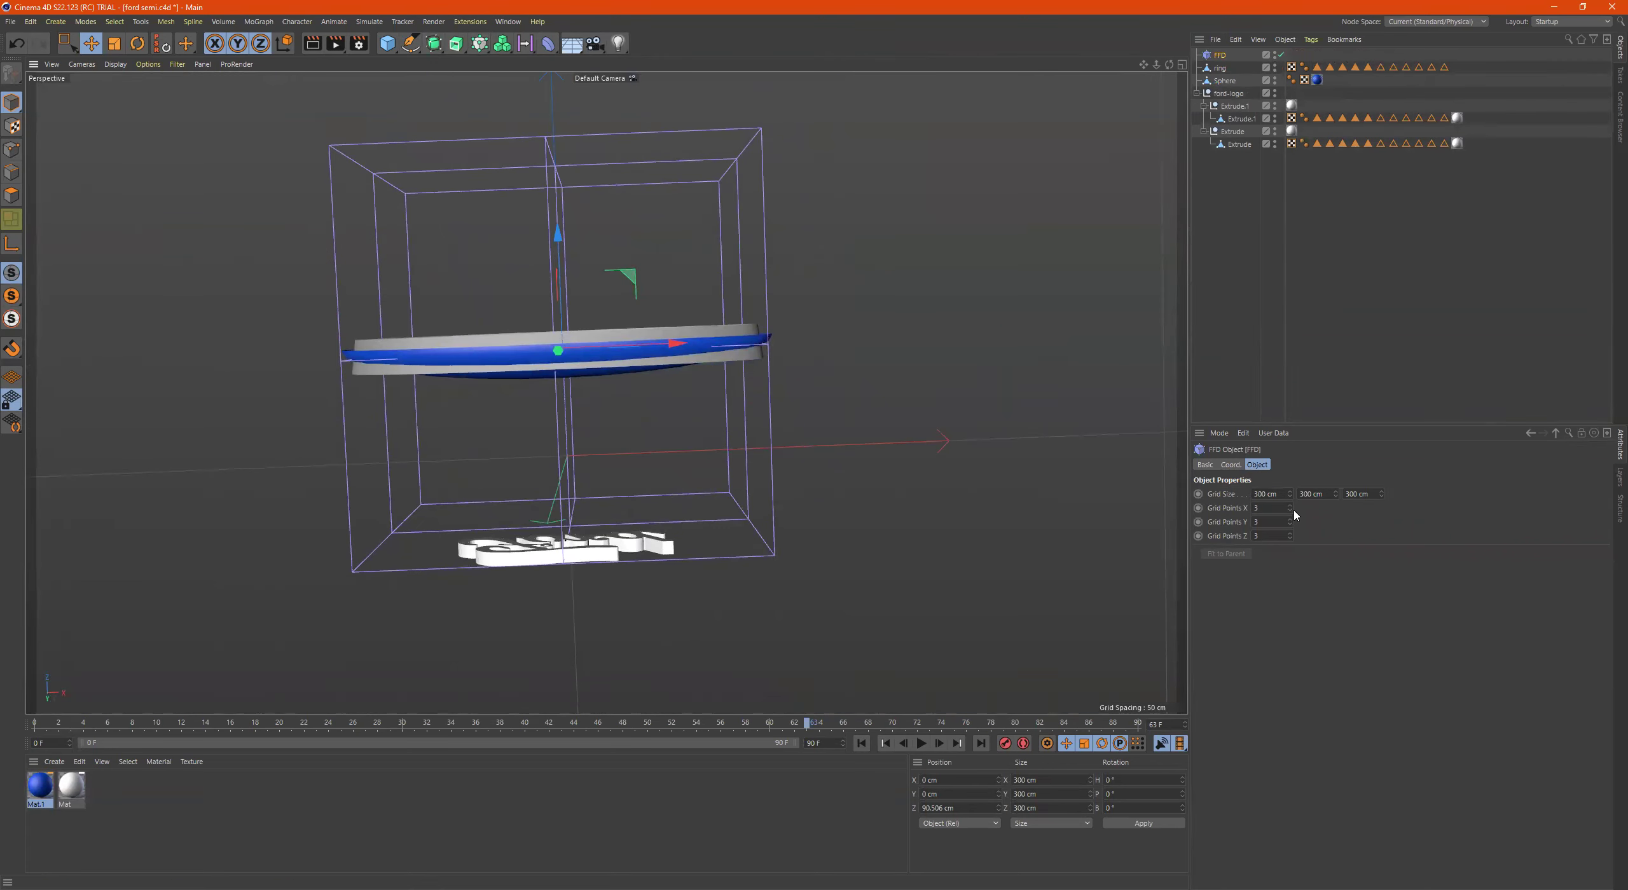
Resize the FFD grid to 360 × 161 × 127 cm and raise the cage to about Y 101 cm
drag(1290, 494, 1337, 495)
alt+drag(980, 491, 582, 543)
drag(500, 512, 668, 458)
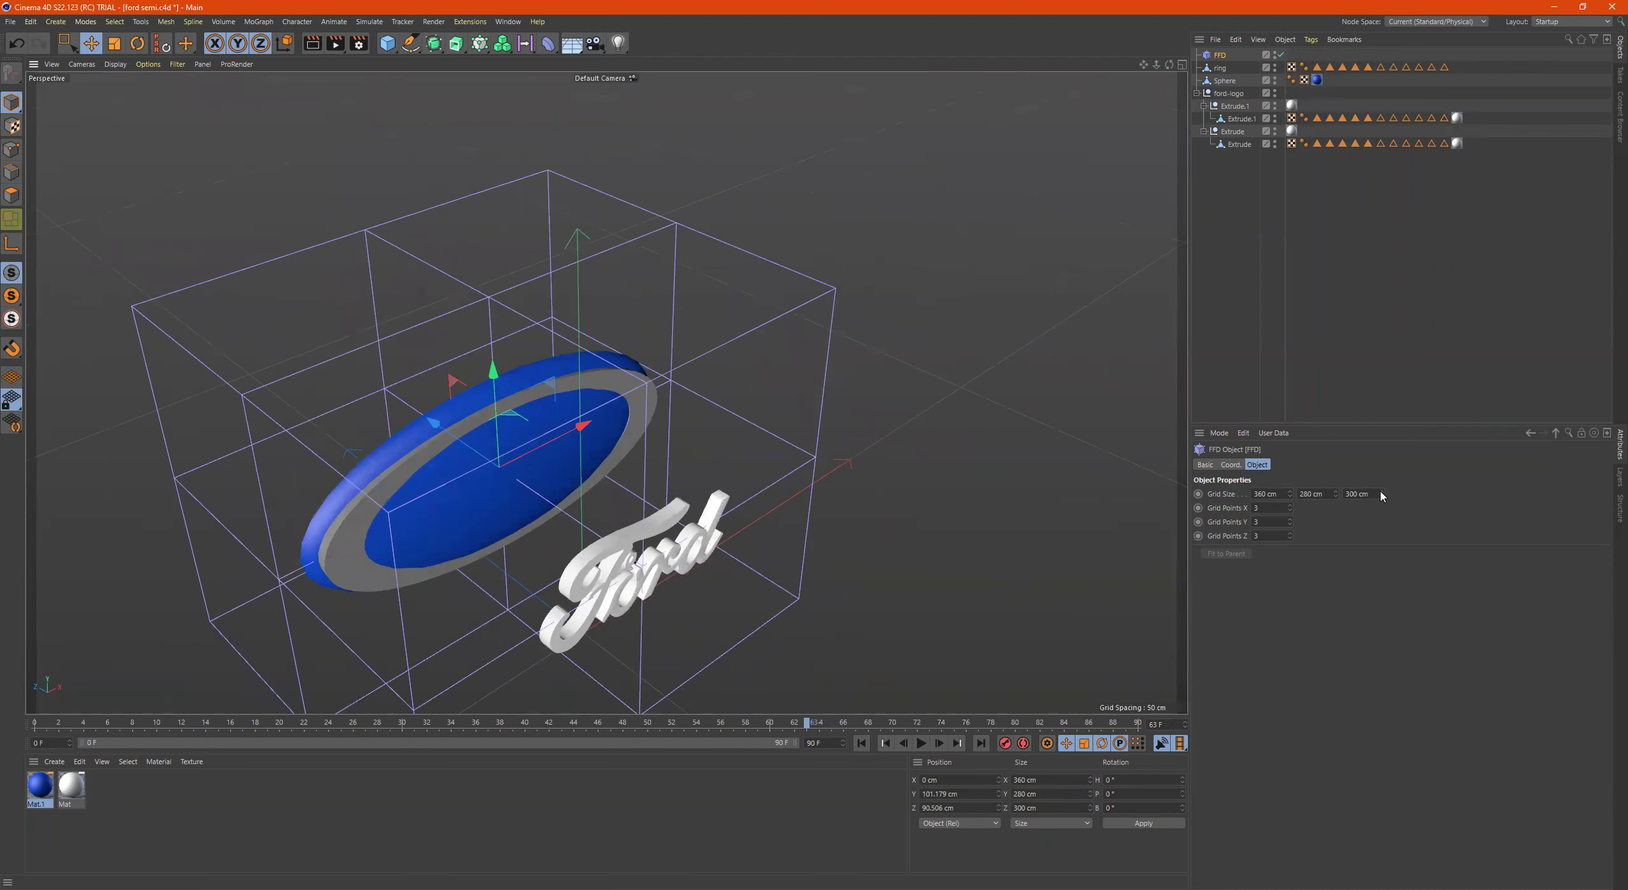
drag(1381, 495, 1327, 487)
alt+drag(752, 382, 733, 294)
alt+middle_drag(734, 295, 866, 210)
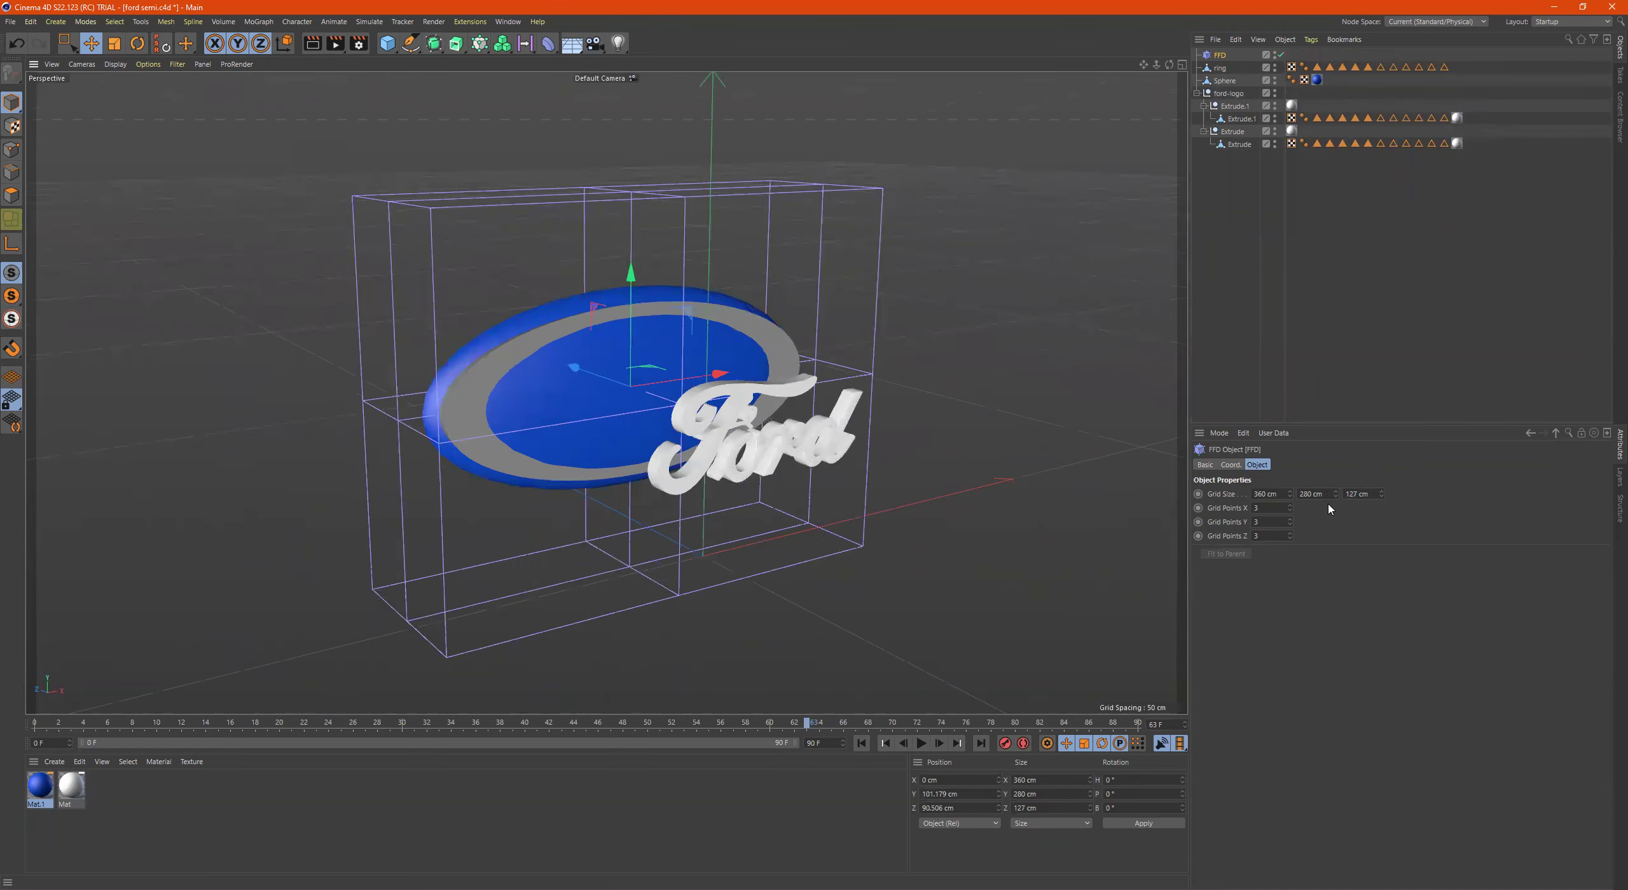
mouse_move(1335, 494)
mouse_down()
mouse_move(1297, 495)
mouse_move(1345, 496)
mouse_up()
alt+drag(898, 299, 880, 350)
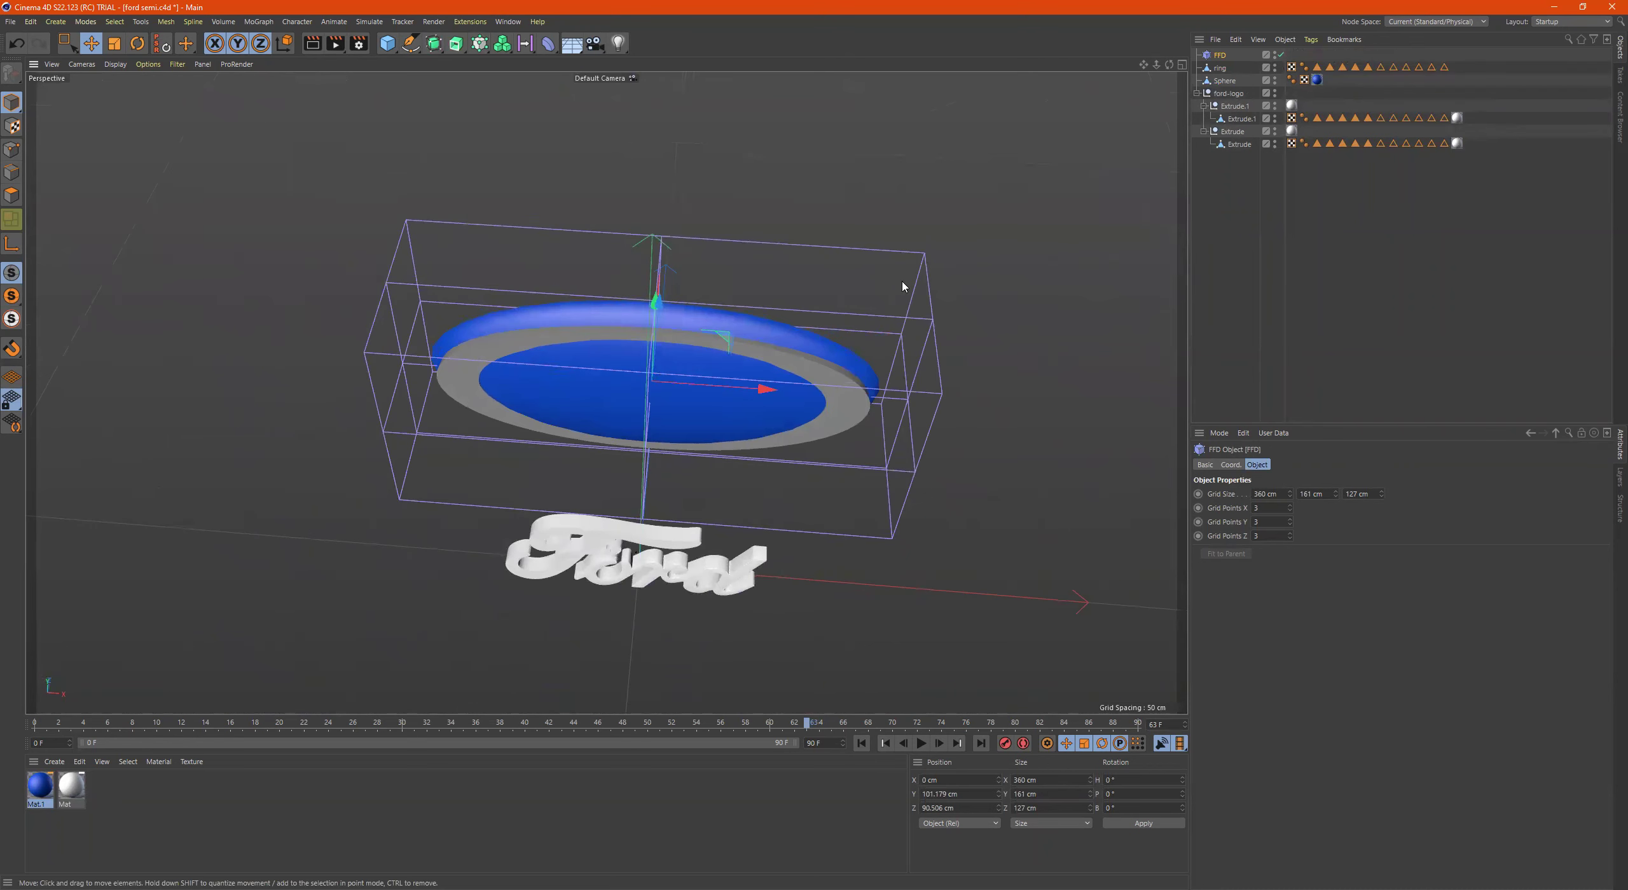
Set the FFD's grid points along X to 5
alt+drag(905, 286, 922, 288)
click(1290, 505)
click(1291, 507)
alt+drag(605, 334, 562, 362)
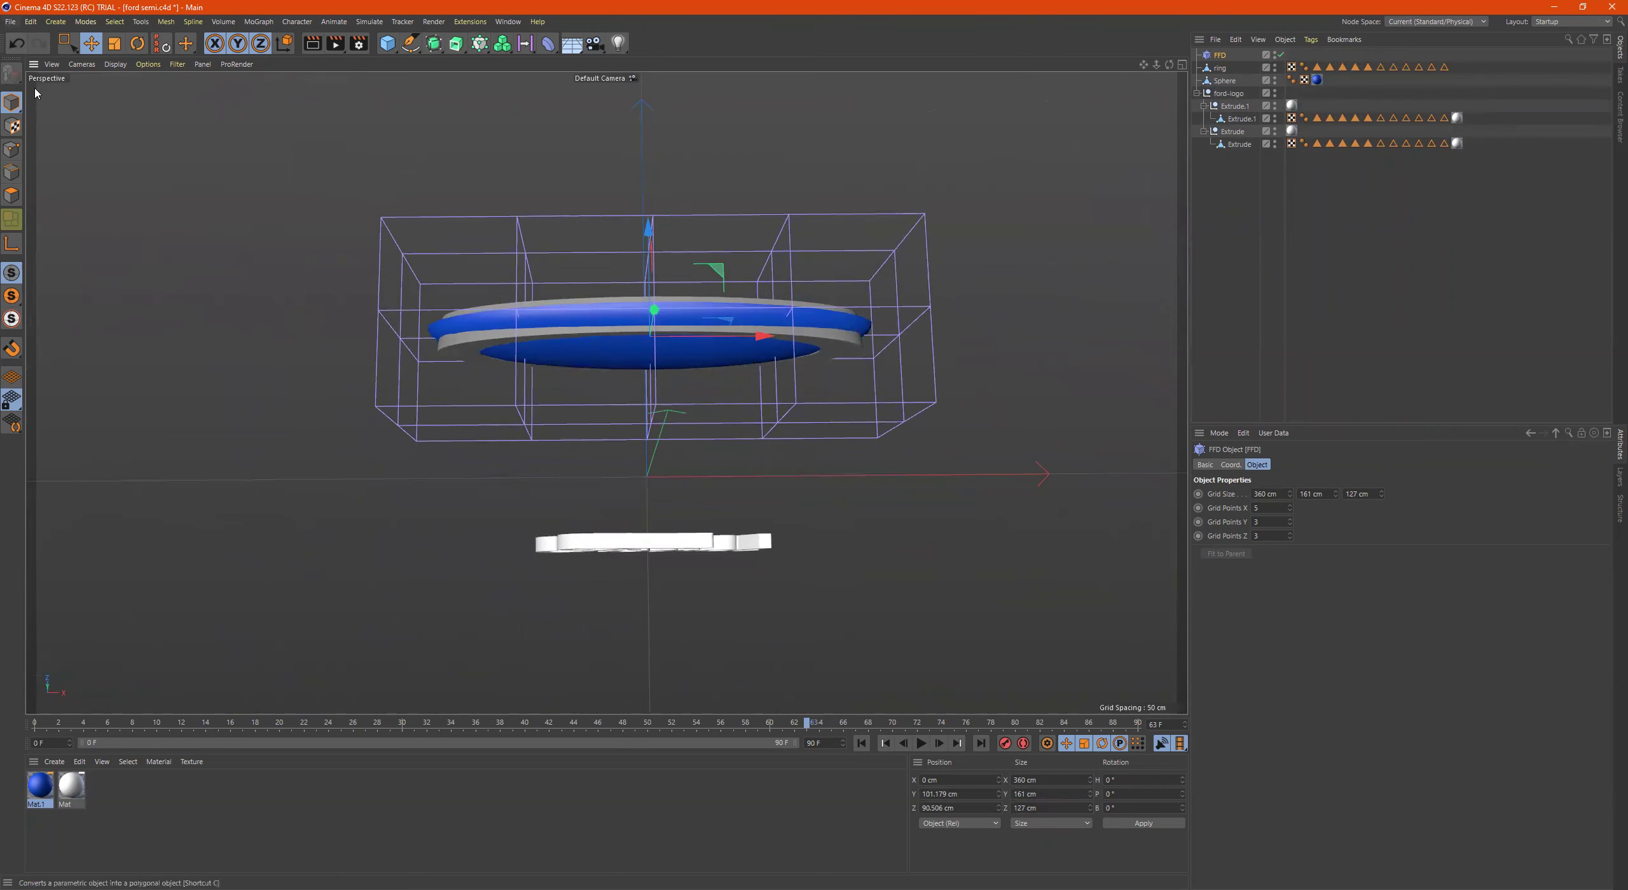
Try to select the points at one end of the FFD cage with Rectangle Selection
click(64, 42)
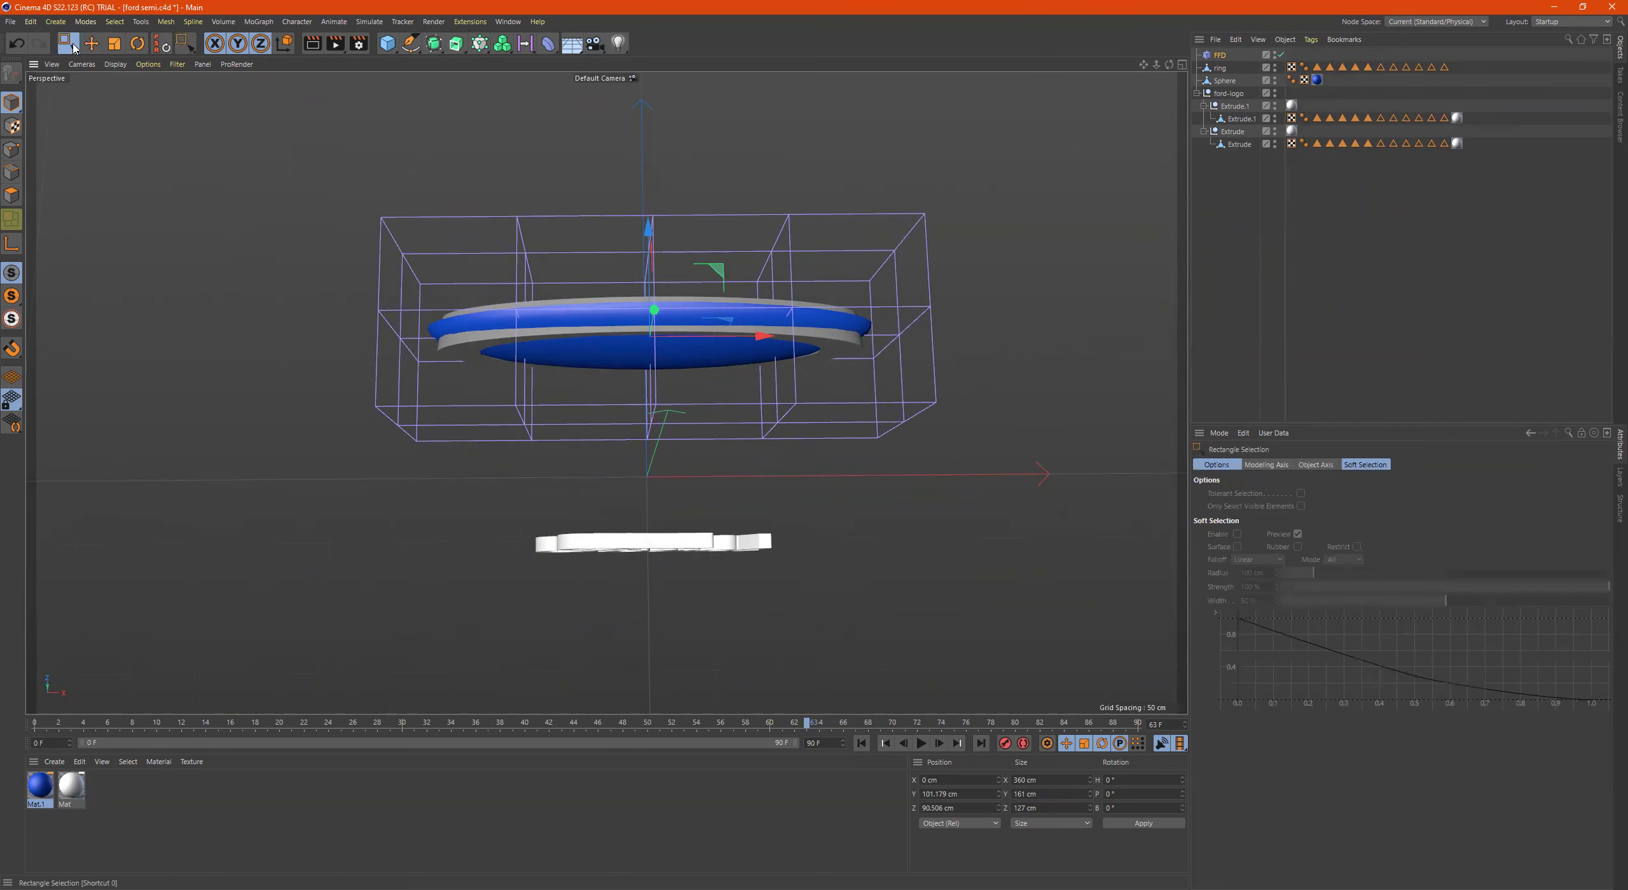
alt+middle_drag(544, 199, 142, 134)
drag(127, 123, 492, 516)
alt+drag(593, 413, 613, 405)
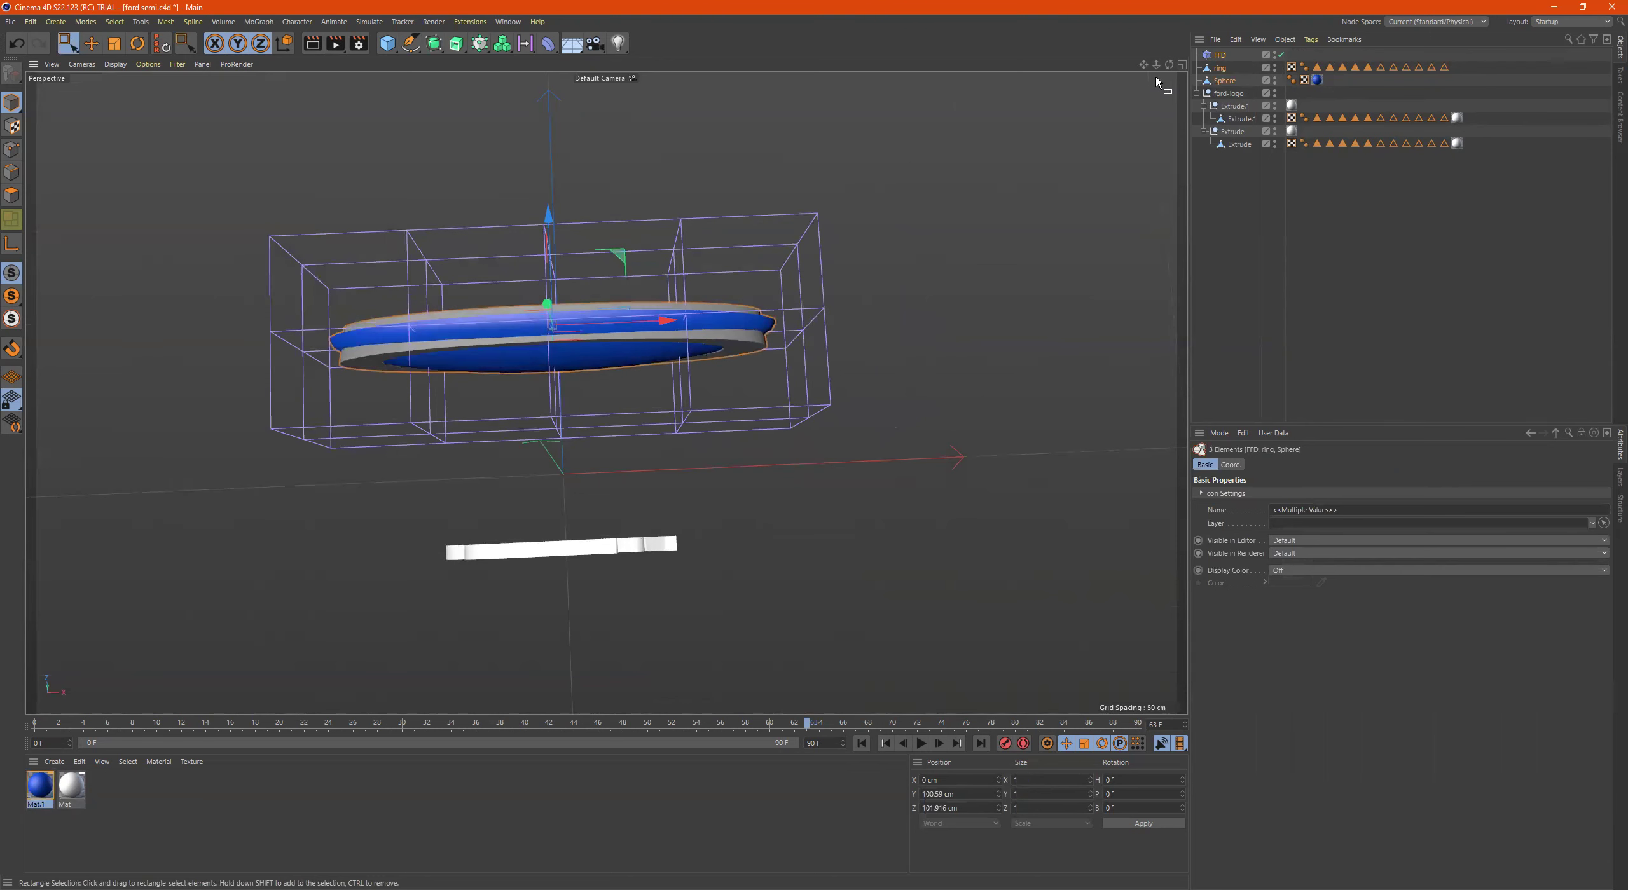
Make the ring a child of the FFD deformer in the object hierarchy
click(1219, 56)
click(1221, 68)
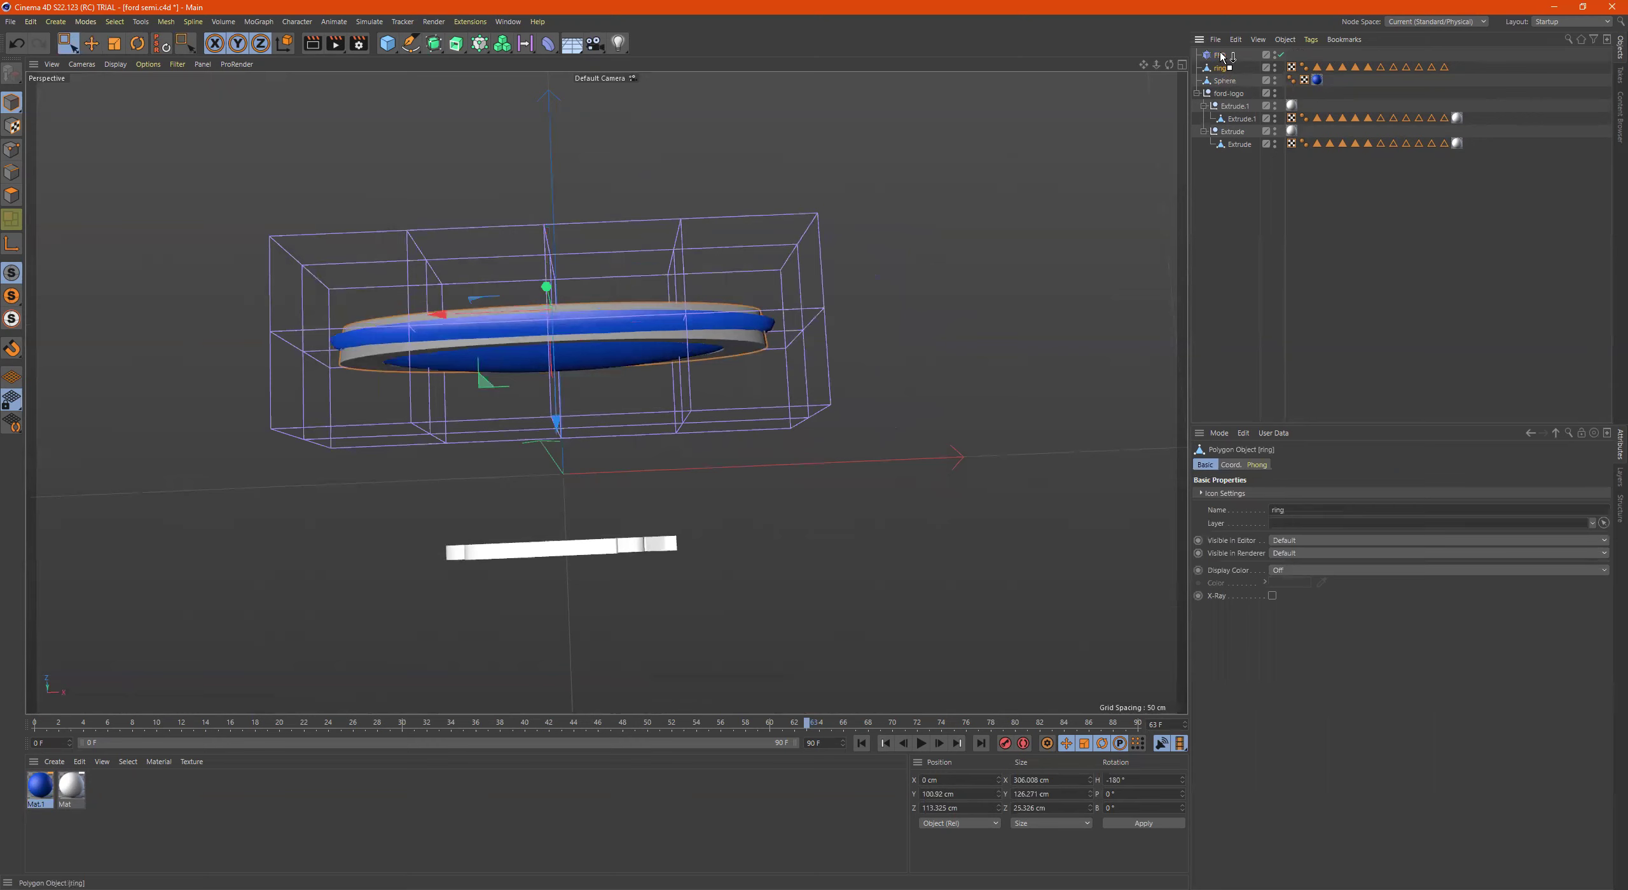
drag(903, 164, 777, 234)
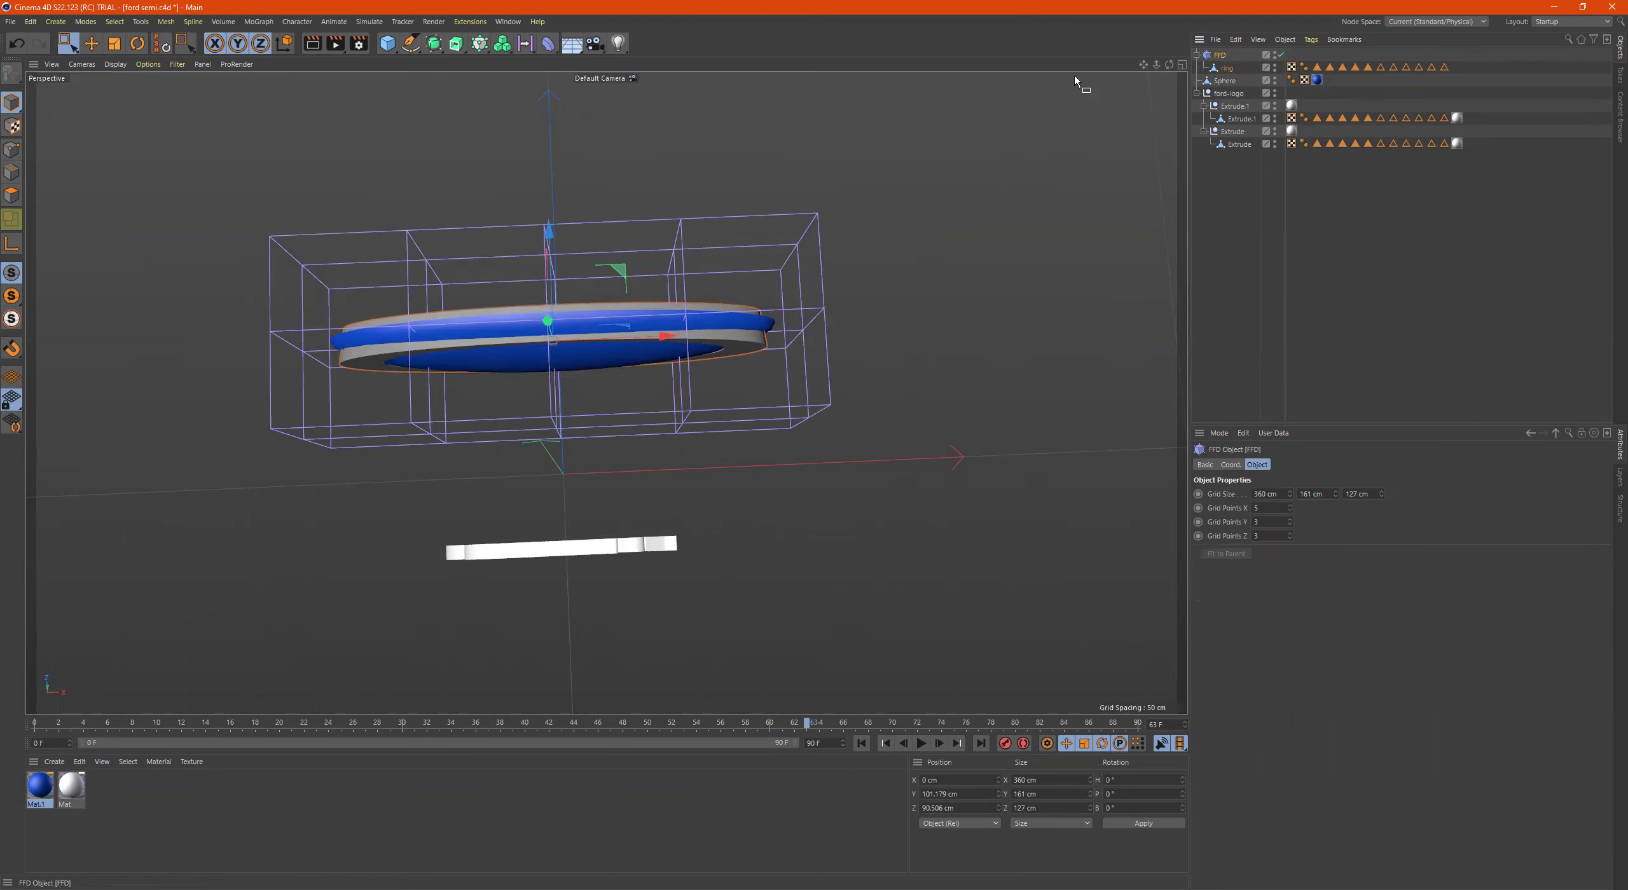
In point mode, rectangle-select the points at one end of the FFD cage and try to move them
click(12, 149)
mouse_move(903, 186)
mouse_down()
mouse_move(796, 239)
mouse_move(983, 223)
mouse_move(679, 194)
mouse_move(910, 196)
mouse_up()
drag(1054, 123, 627, 288)
drag(756, 141, 744, 72)
key(ctrl+z)
key(ctrl+z)
key(ctrl+z)
key(ctrl+z)
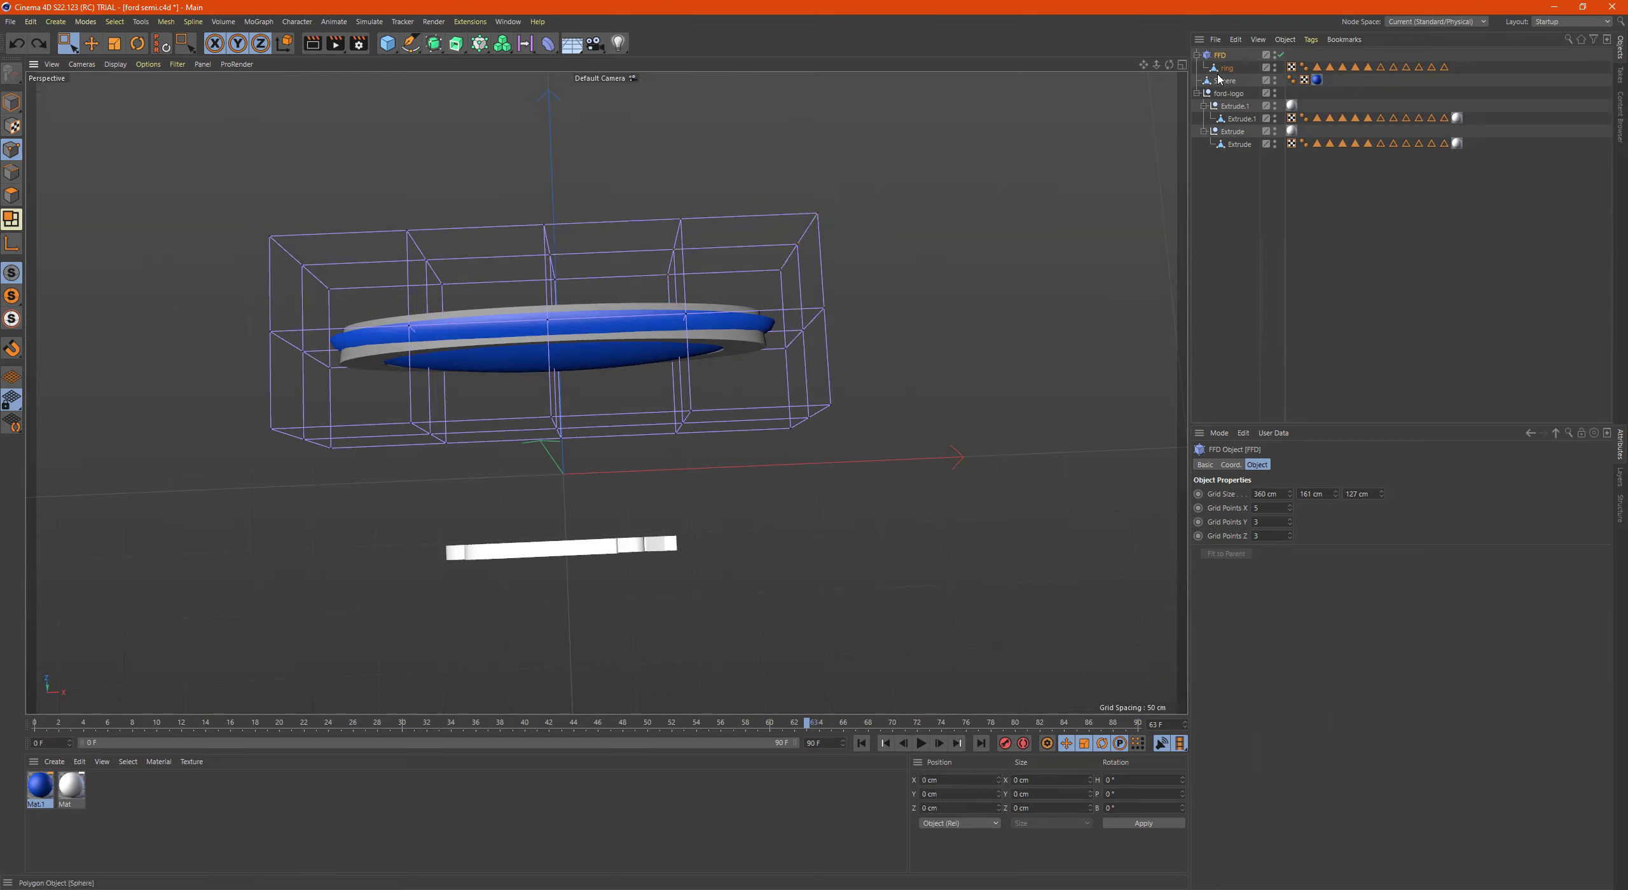
Take the ring out of the FFD and make the FFD a child of the ring instead
click(1223, 69)
drag(1223, 54, 1220, 56)
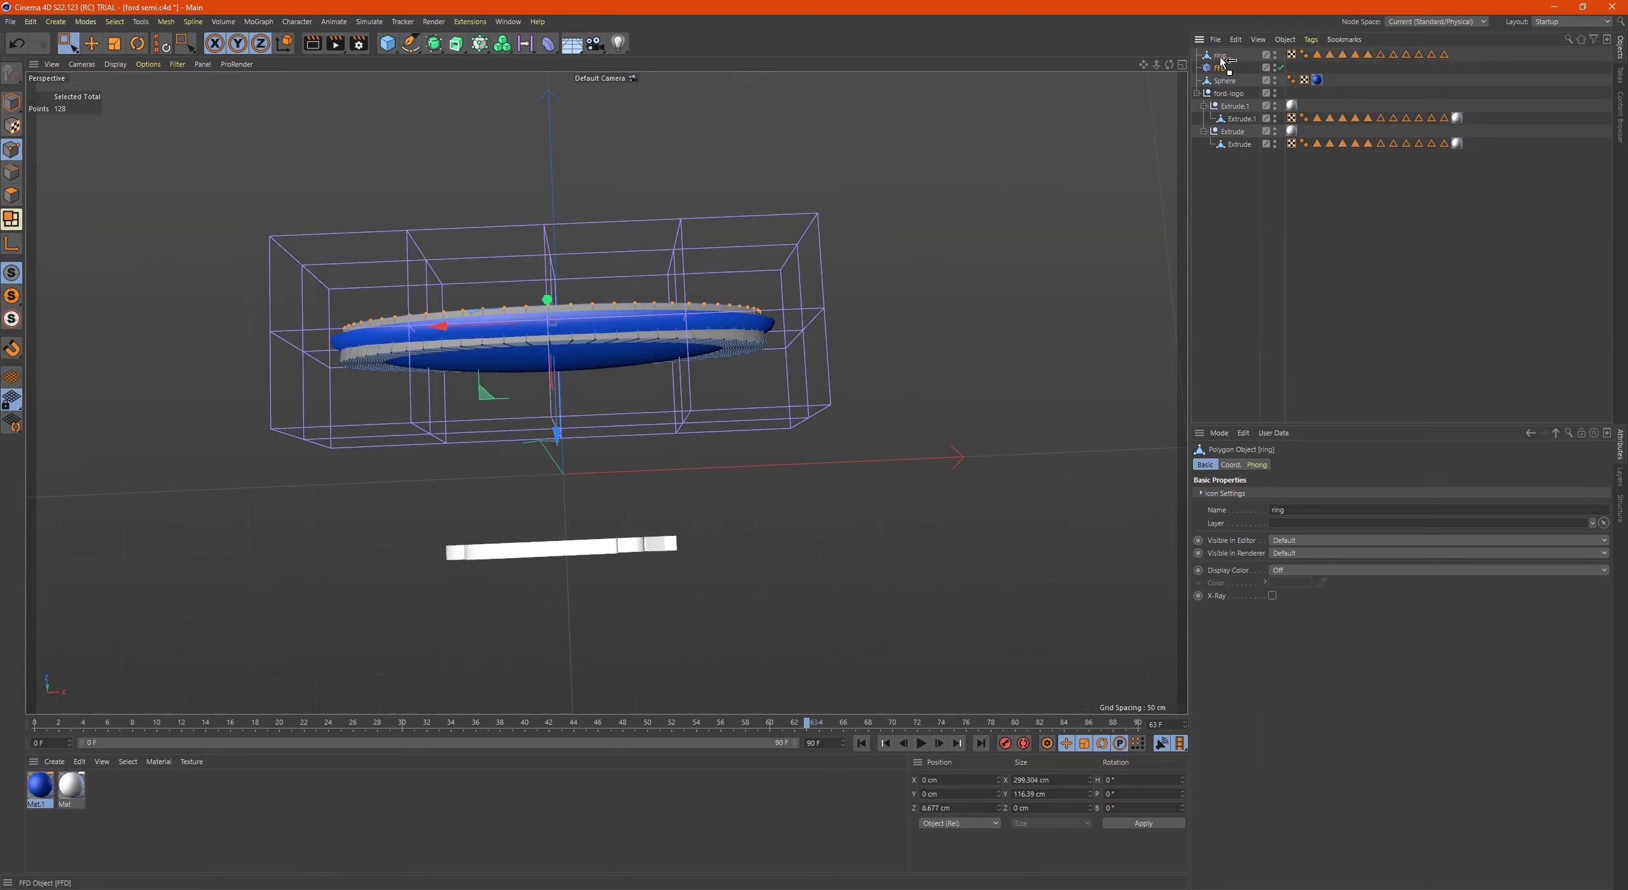
drag(1222, 56, 1221, 56)
Try shifting a few selected upper corner points of the FFD cage to test the deformation, and undo the change
drag(884, 171, 757, 294)
drag(782, 130, 788, 50)
key(ctrl+z)
Select the two outer columns of FFD points at both ends and move them along Z to about 18.6 cm
drag(695, 165, 1009, 518)
drag(195, 183, 509, 517)
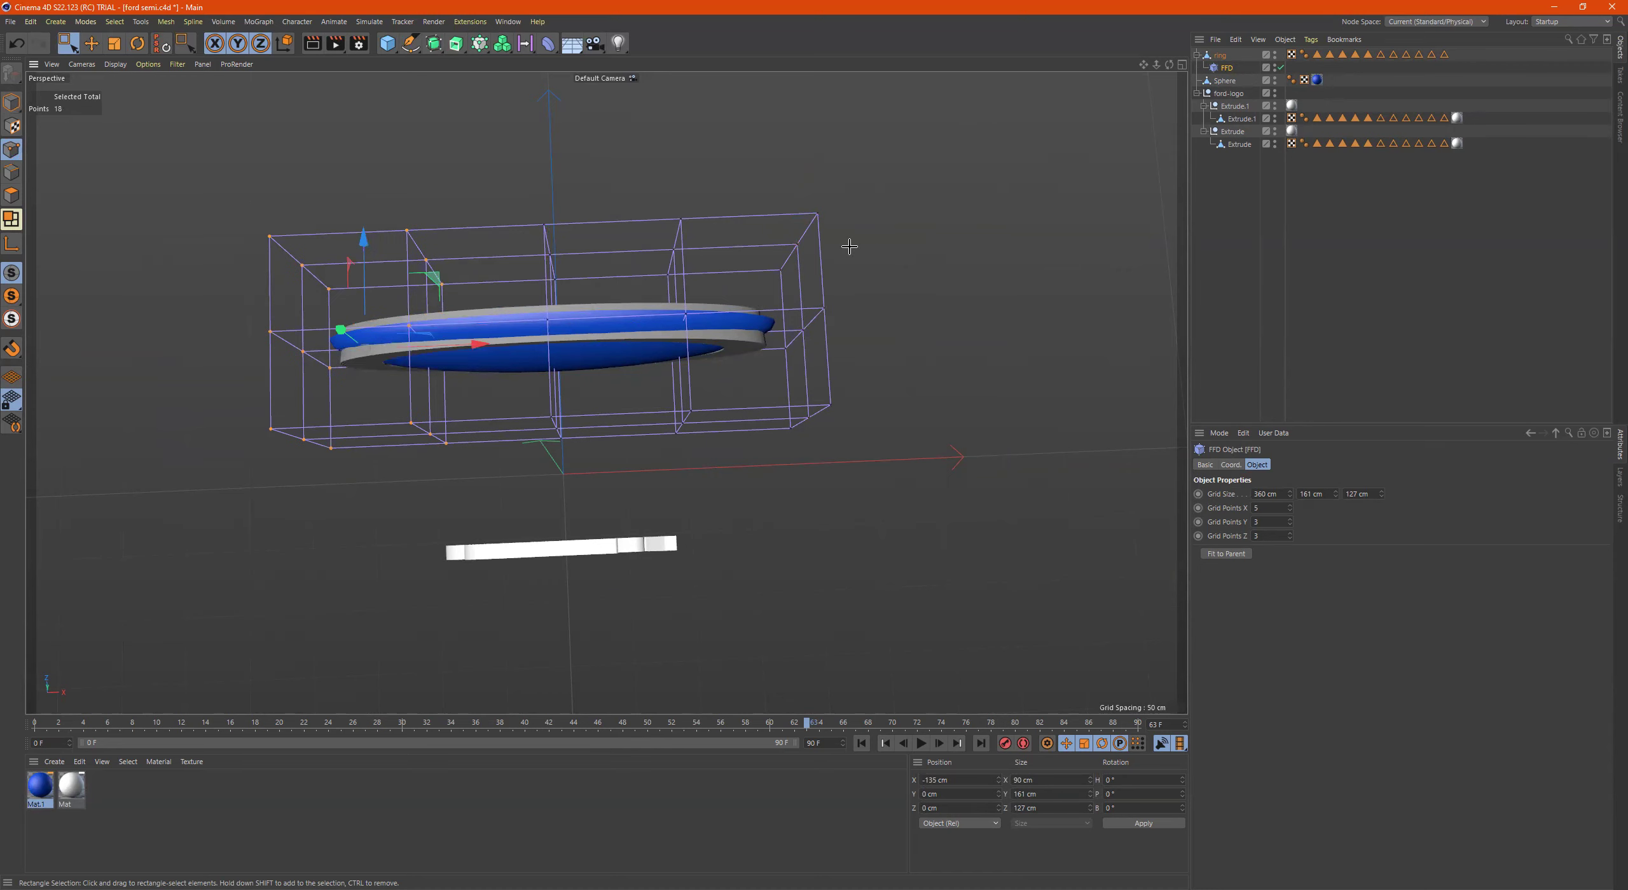
shift+drag(967, 98, 597, 531)
alt+drag(699, 334, 684, 360)
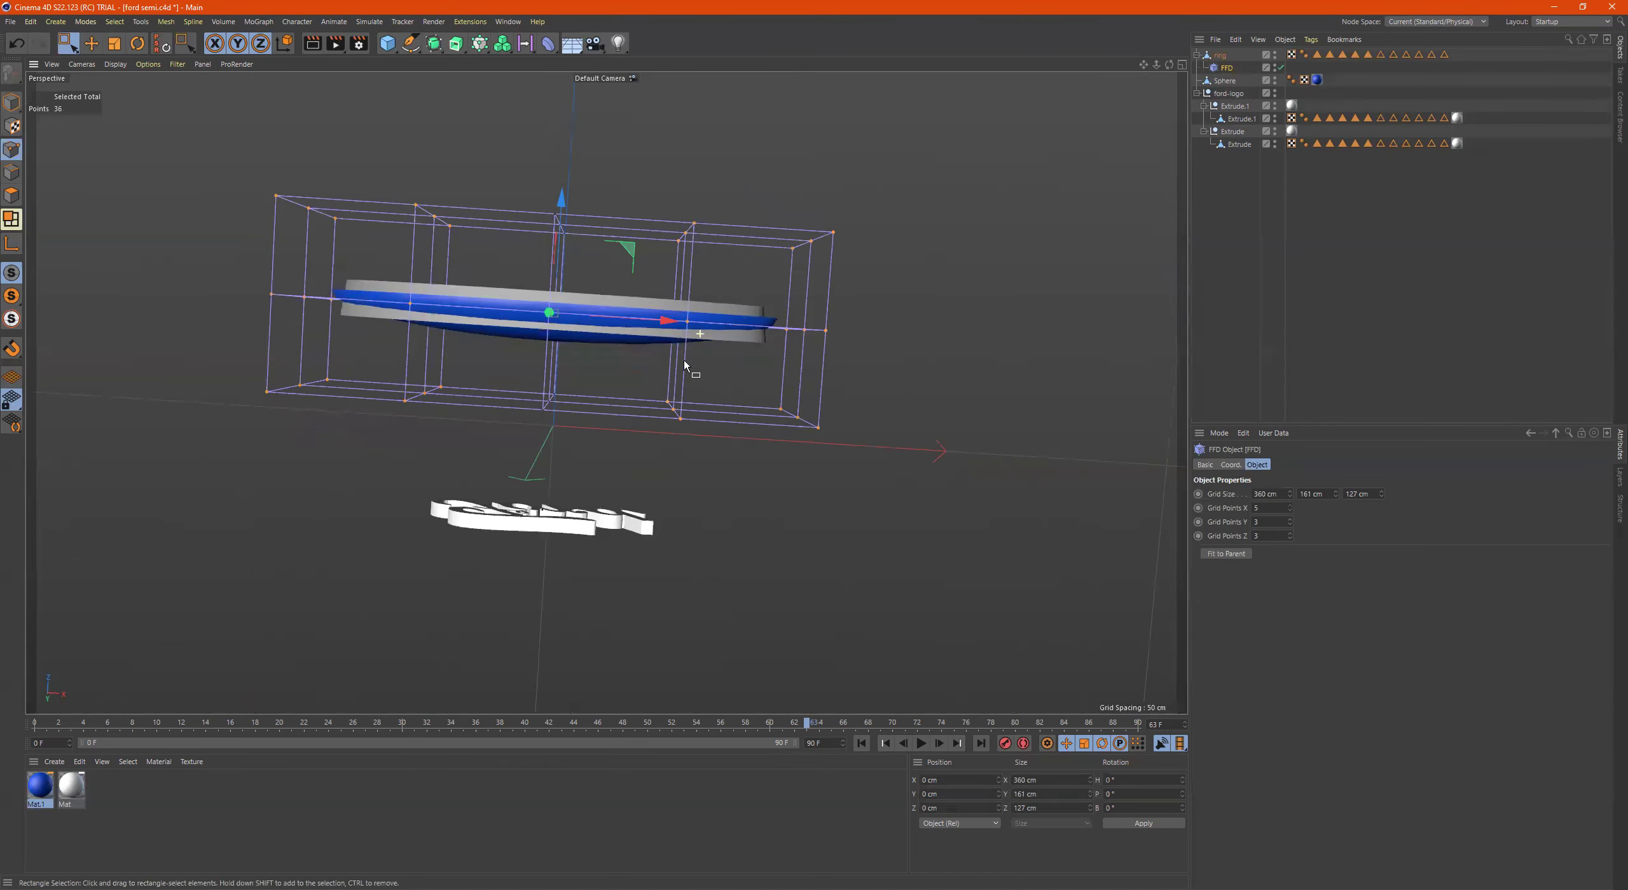
drag(561, 199, 562, 178)
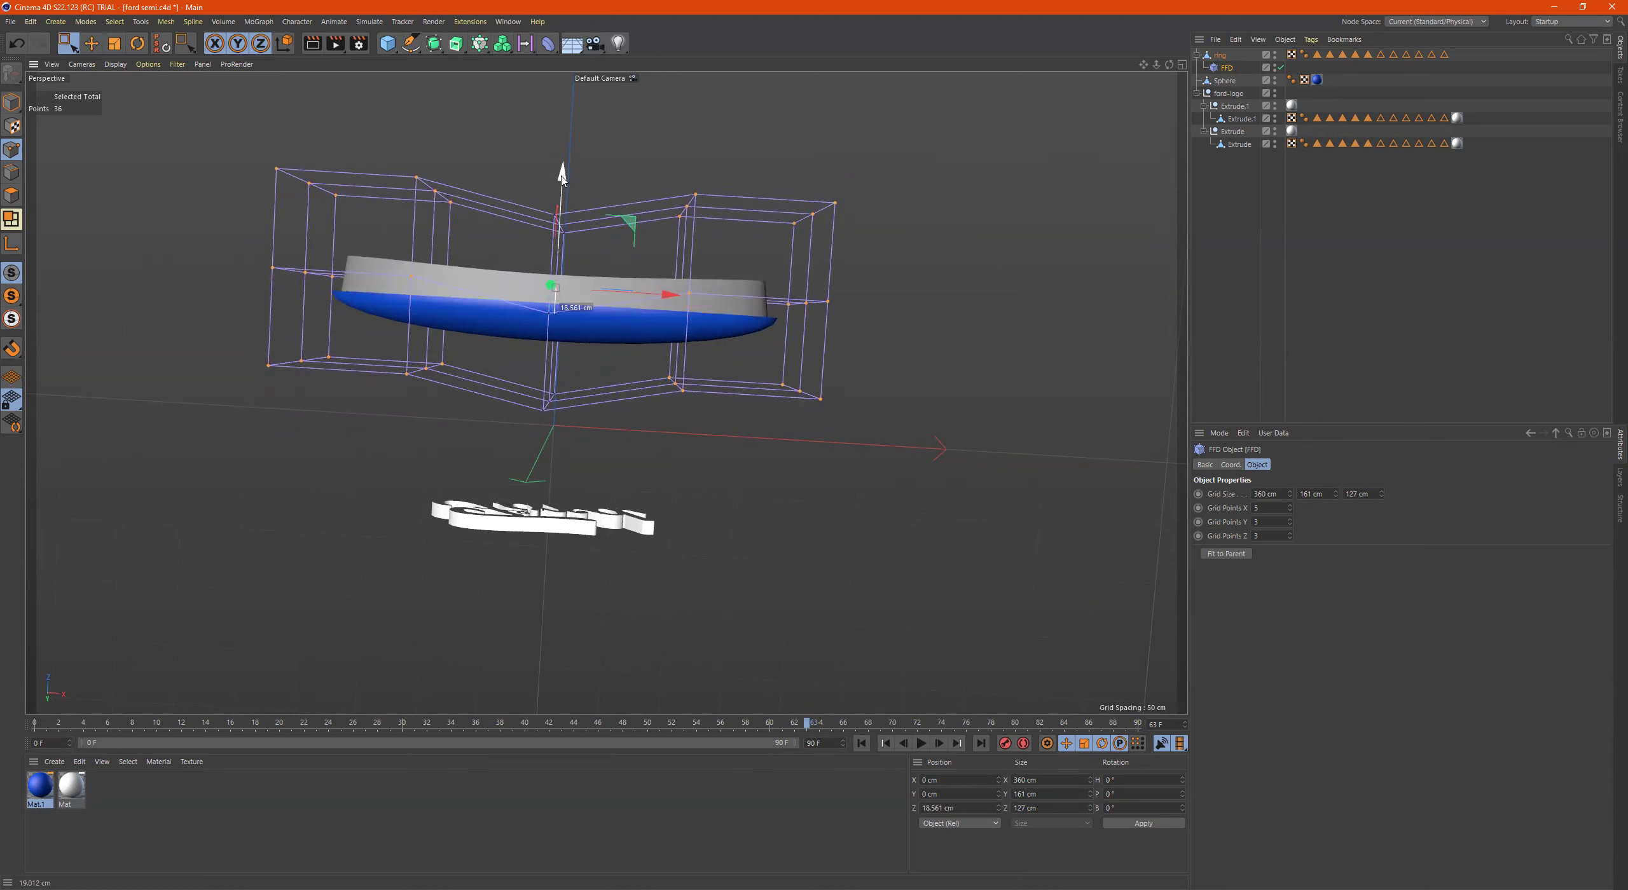
mouse_move(626, 302)
alt+mouse_down()
mouse_move(641, 304)
mouse_move(621, 304)
alt+mouse_up()
alt+middle_drag(643, 303, 743, 302)
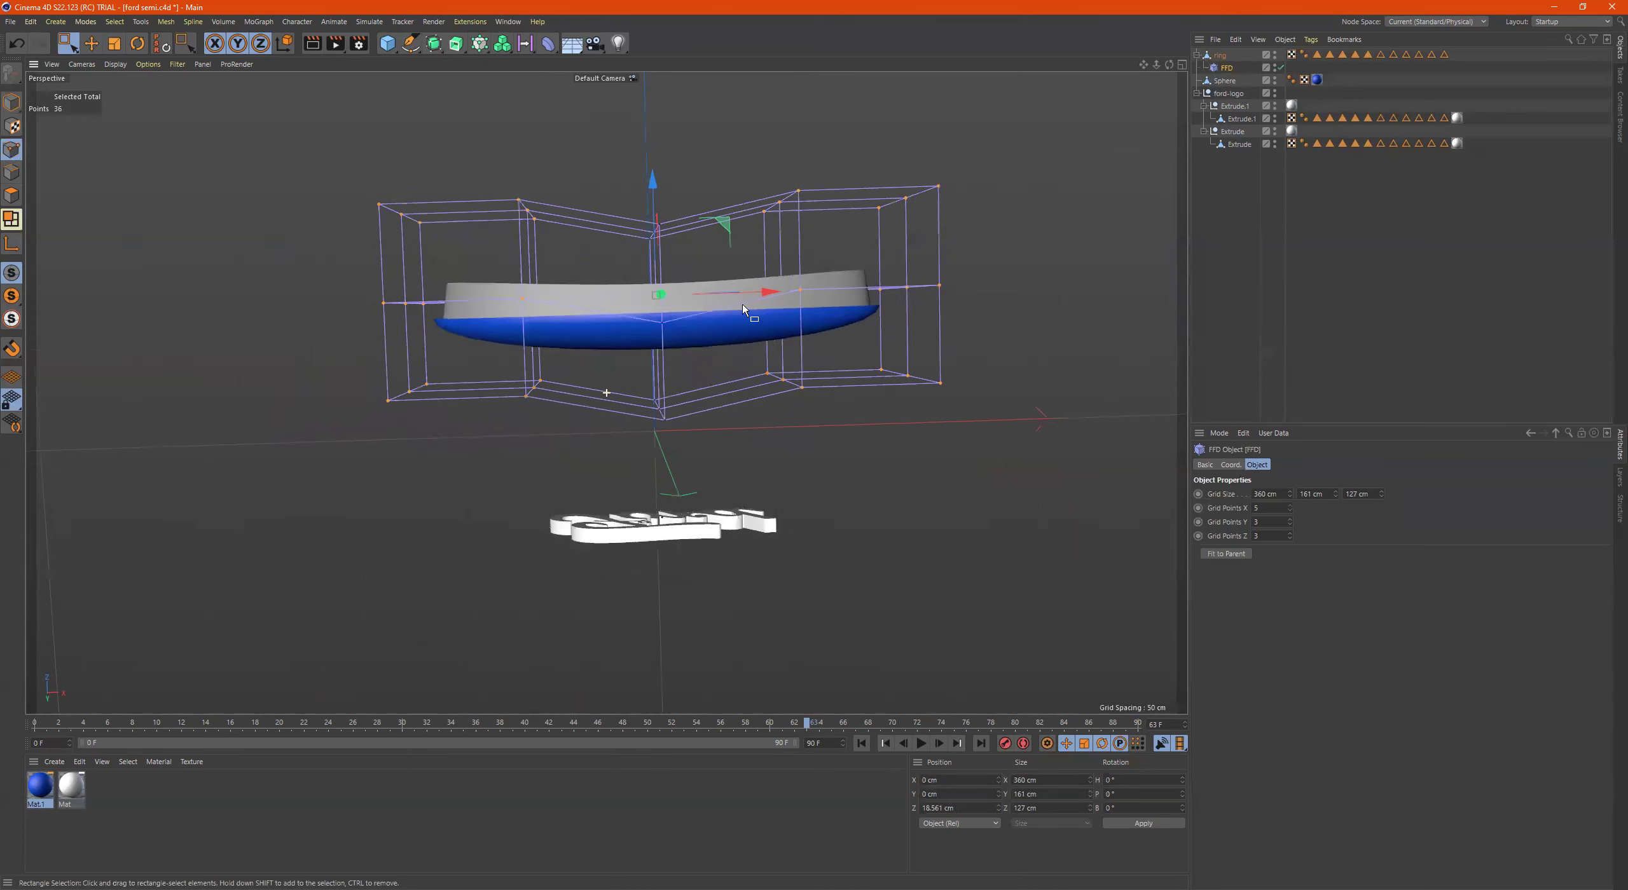
Deselect the inner columns and move only the outermost FFD end points along Z to about 23.8 cm
ctrl+drag(566, 139, 474, 530)
ctrl+drag(716, 129, 832, 430)
drag(653, 182, 655, 177)
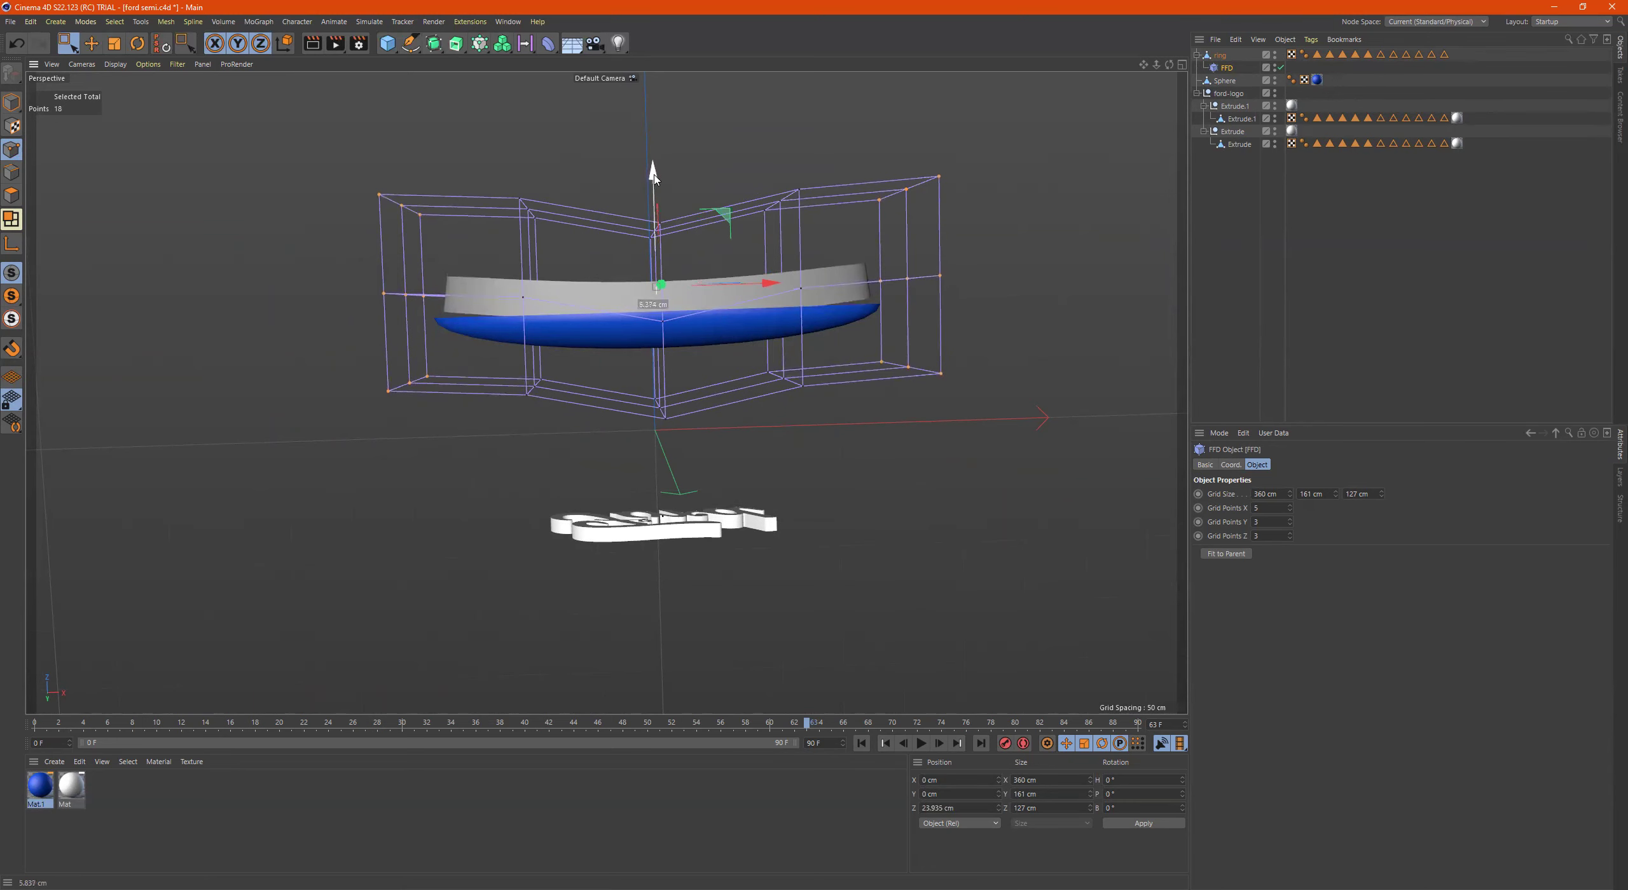
alt+drag(679, 309, 674, 226)
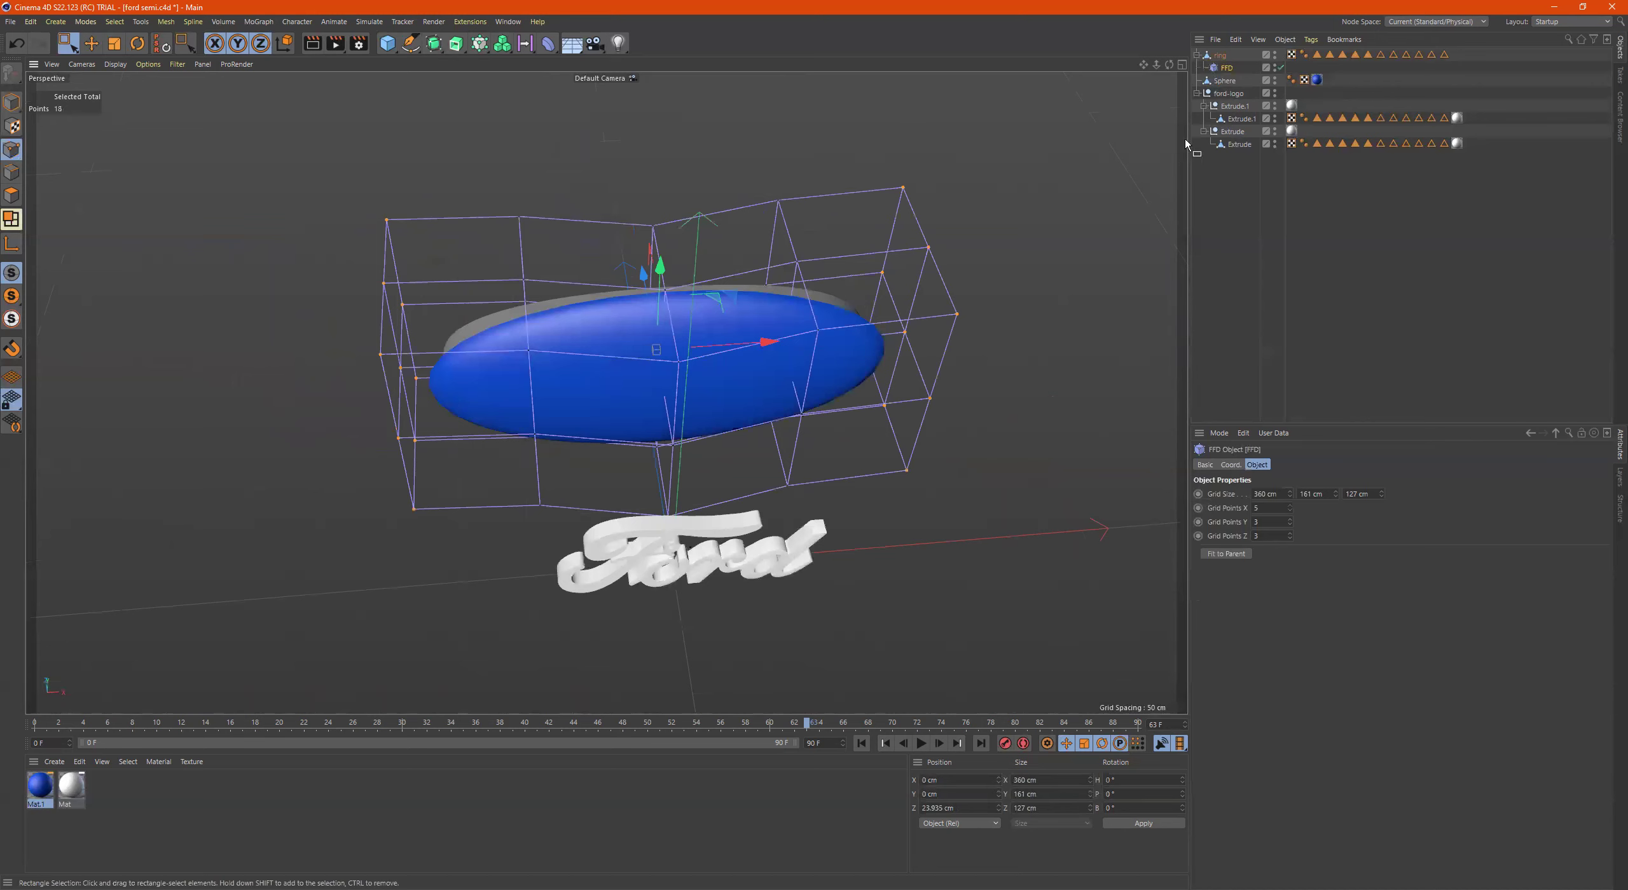
Move the whole ring in Model mode, together with its FFD, along Z to about 93.4 cm, onto the sphere's front
click(1220, 56)
alt+drag(658, 352, 699, 337)
click(1226, 68)
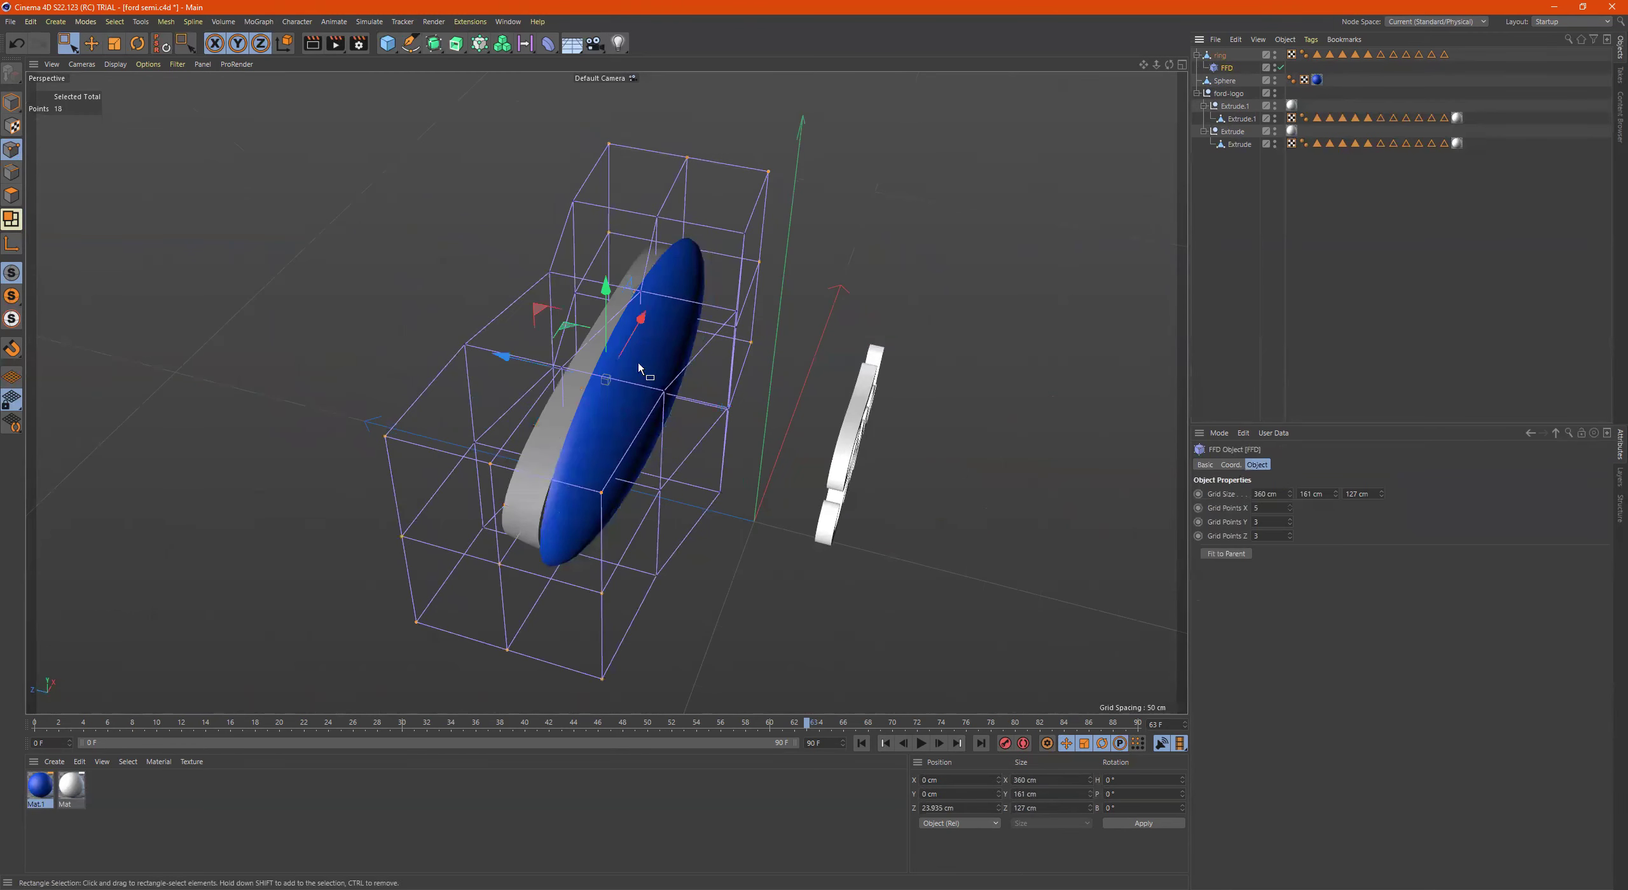
click(1221, 55)
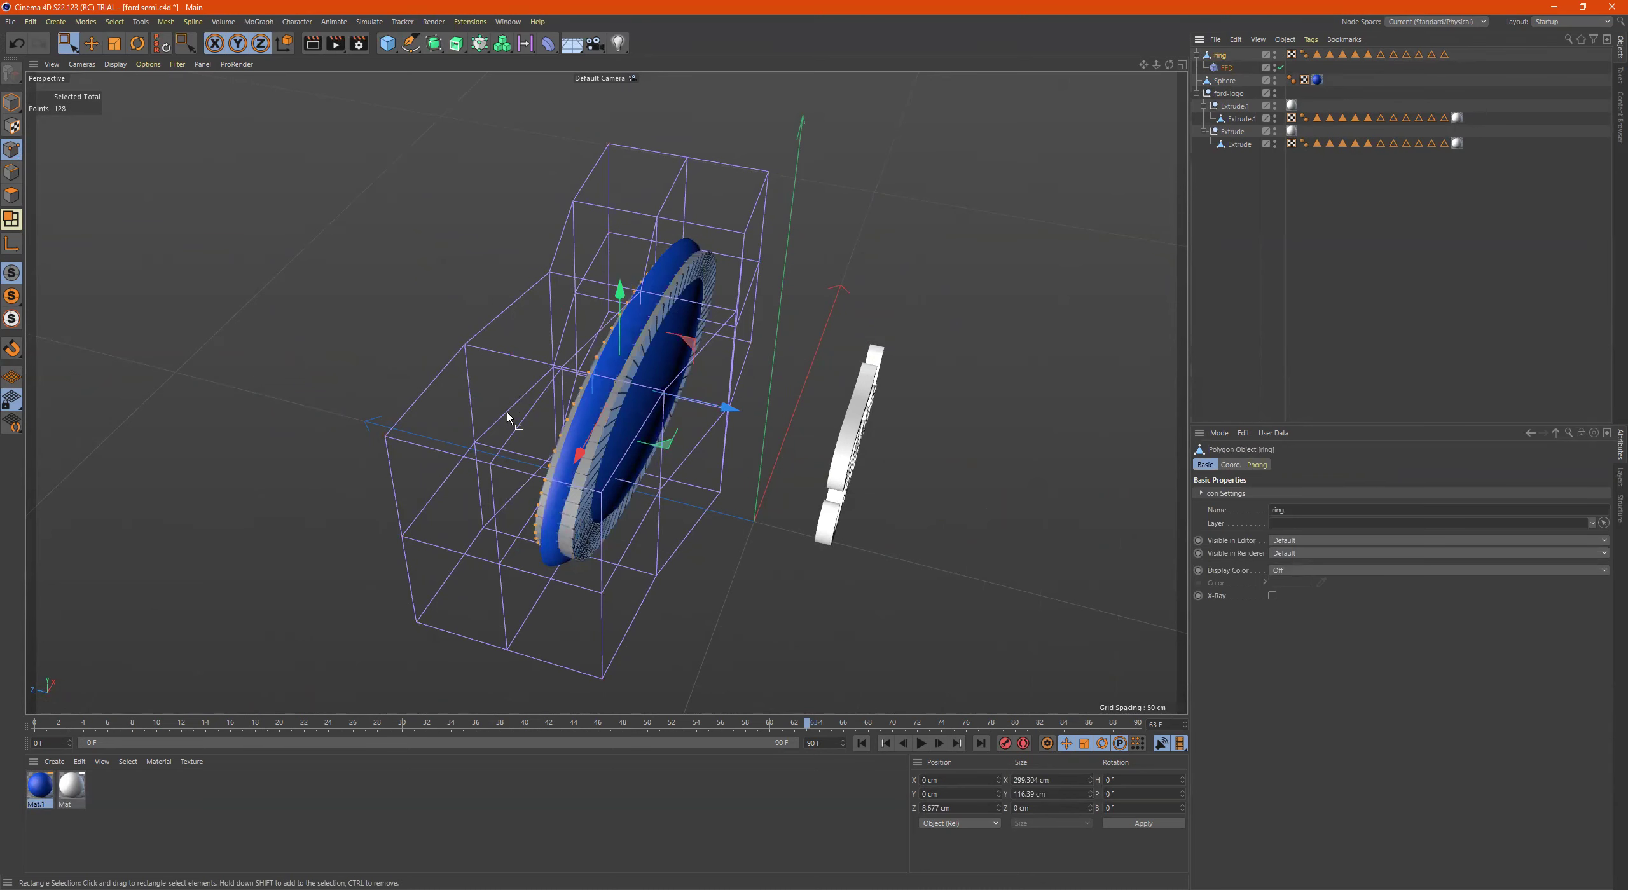
drag(727, 405, 645, 390)
key(ctrl+z)
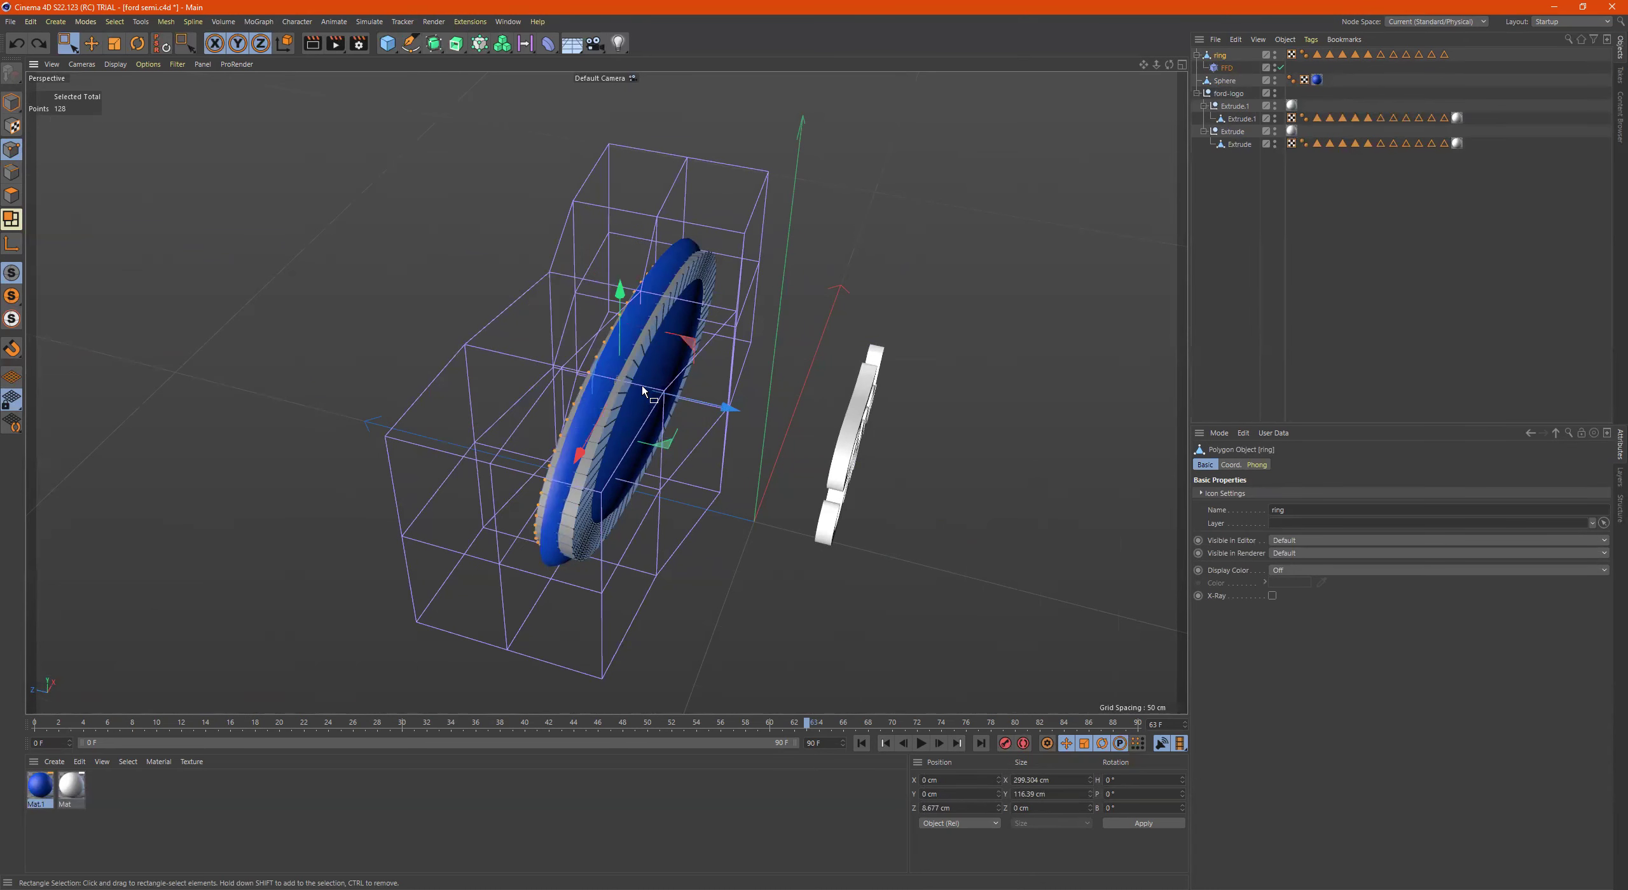
click(14, 102)
drag(713, 407, 864, 346)
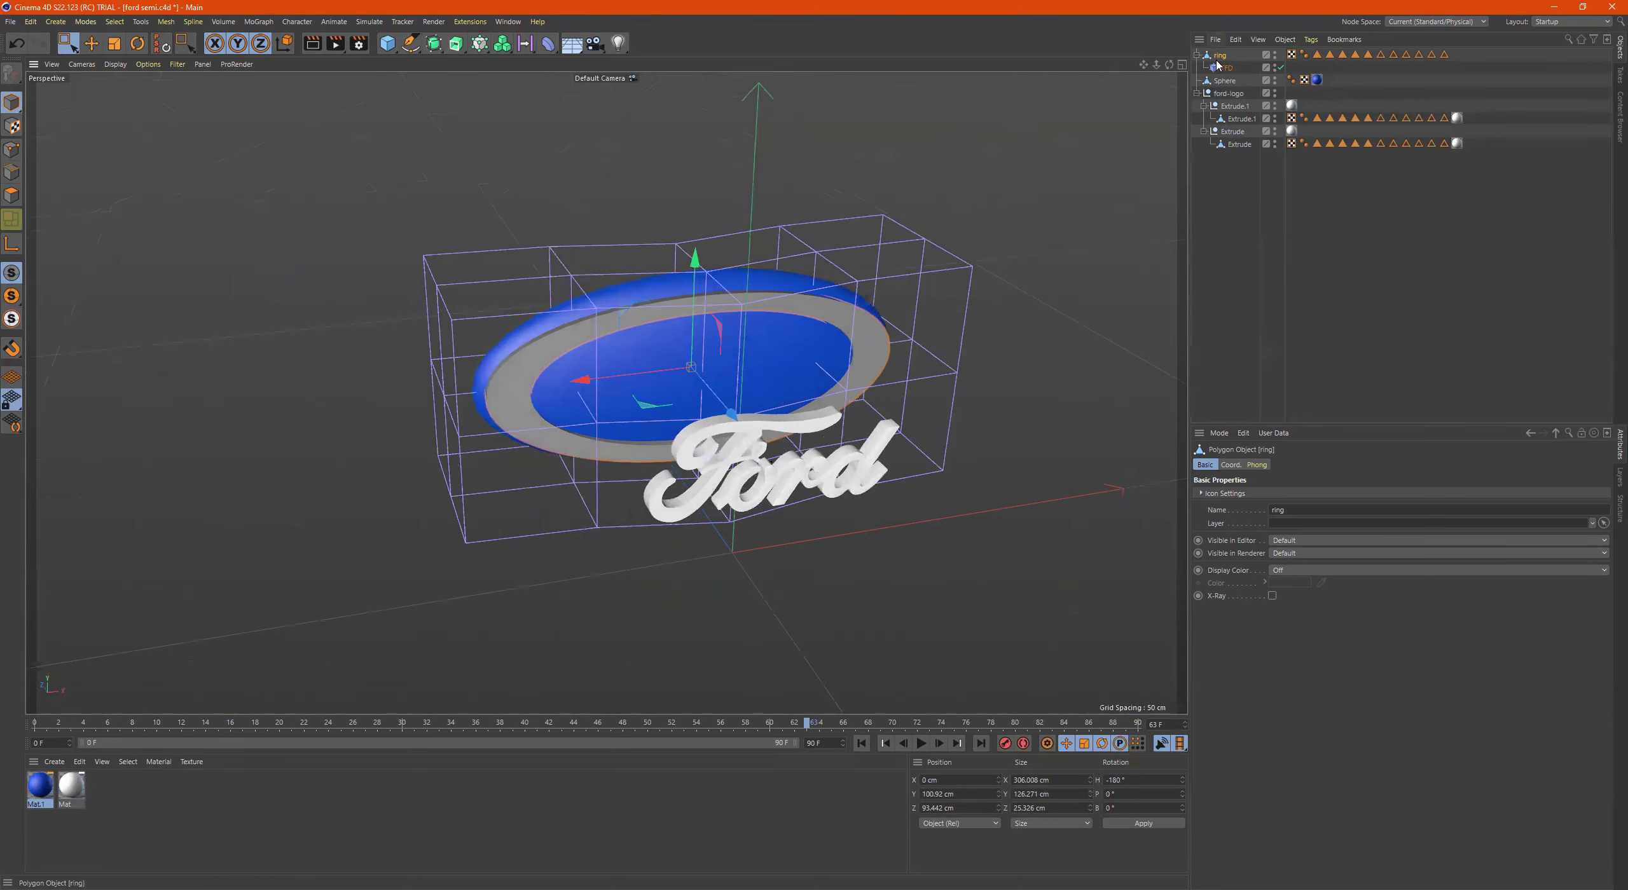
Group the ring and the sphere under one null and name it backPlate
click(1197, 55)
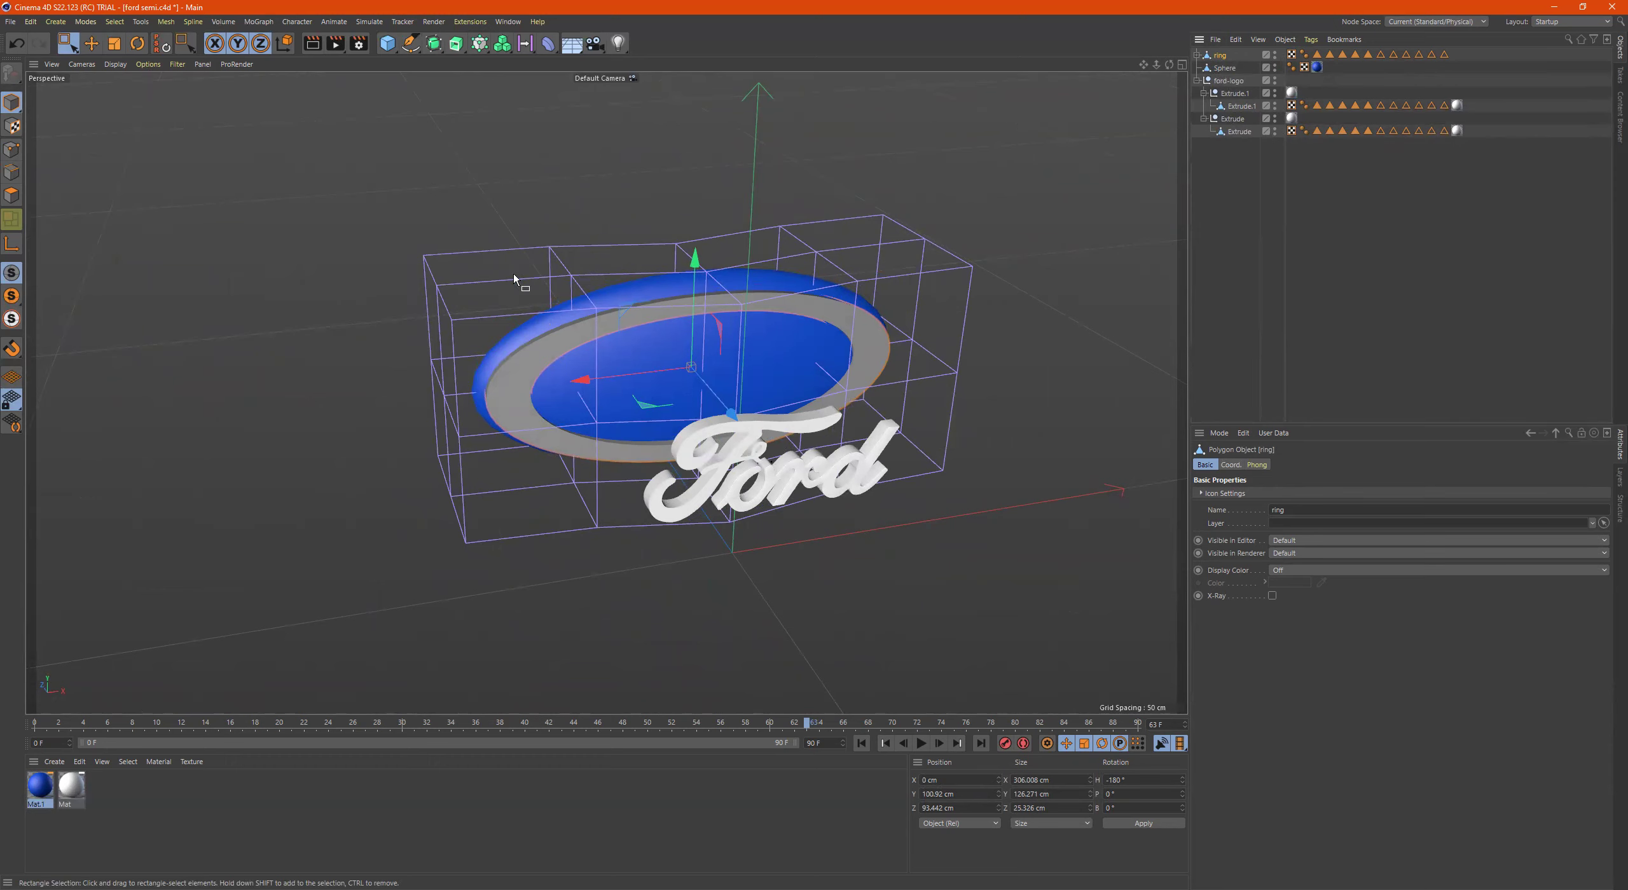
drag(333, 203, 570, 364)
shift+click(533, 327)
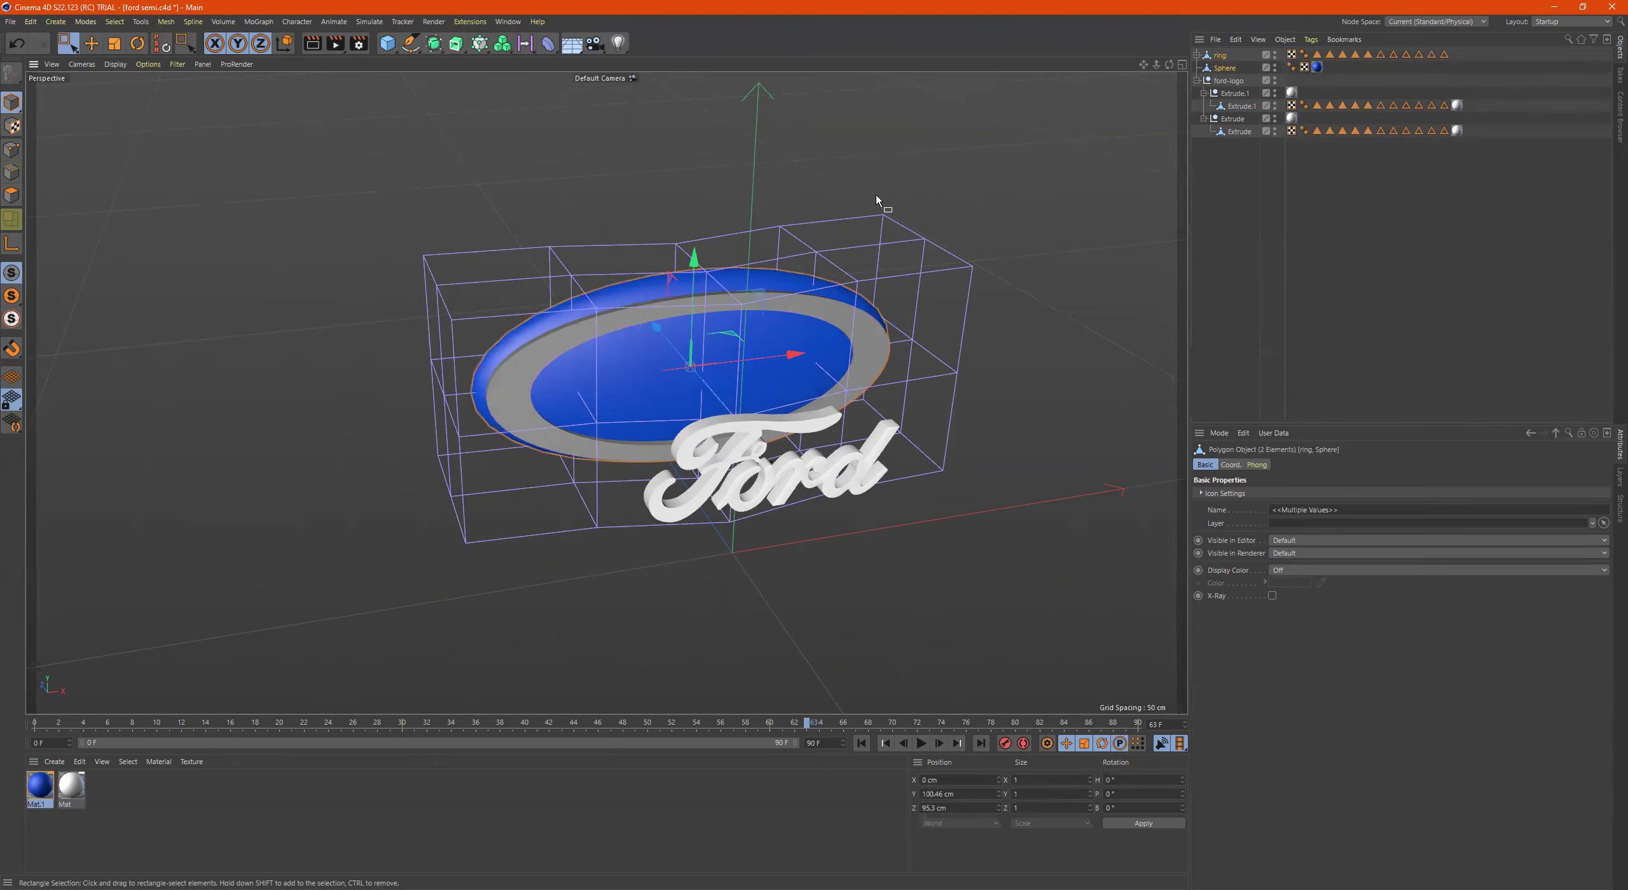
key(alt+g)
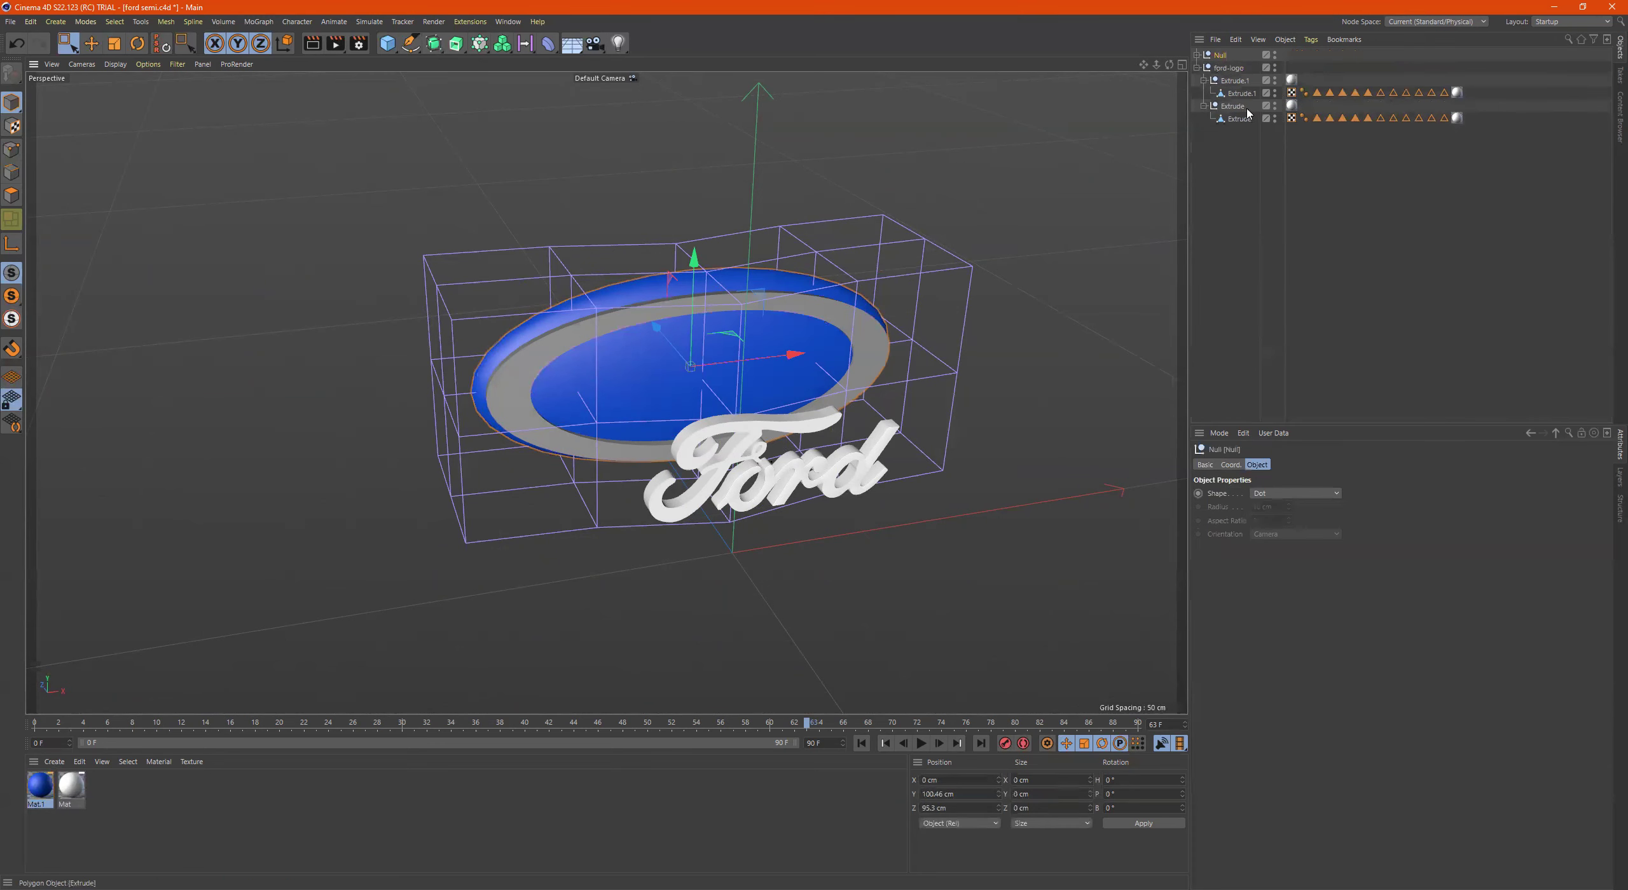
double_click(1220, 56)
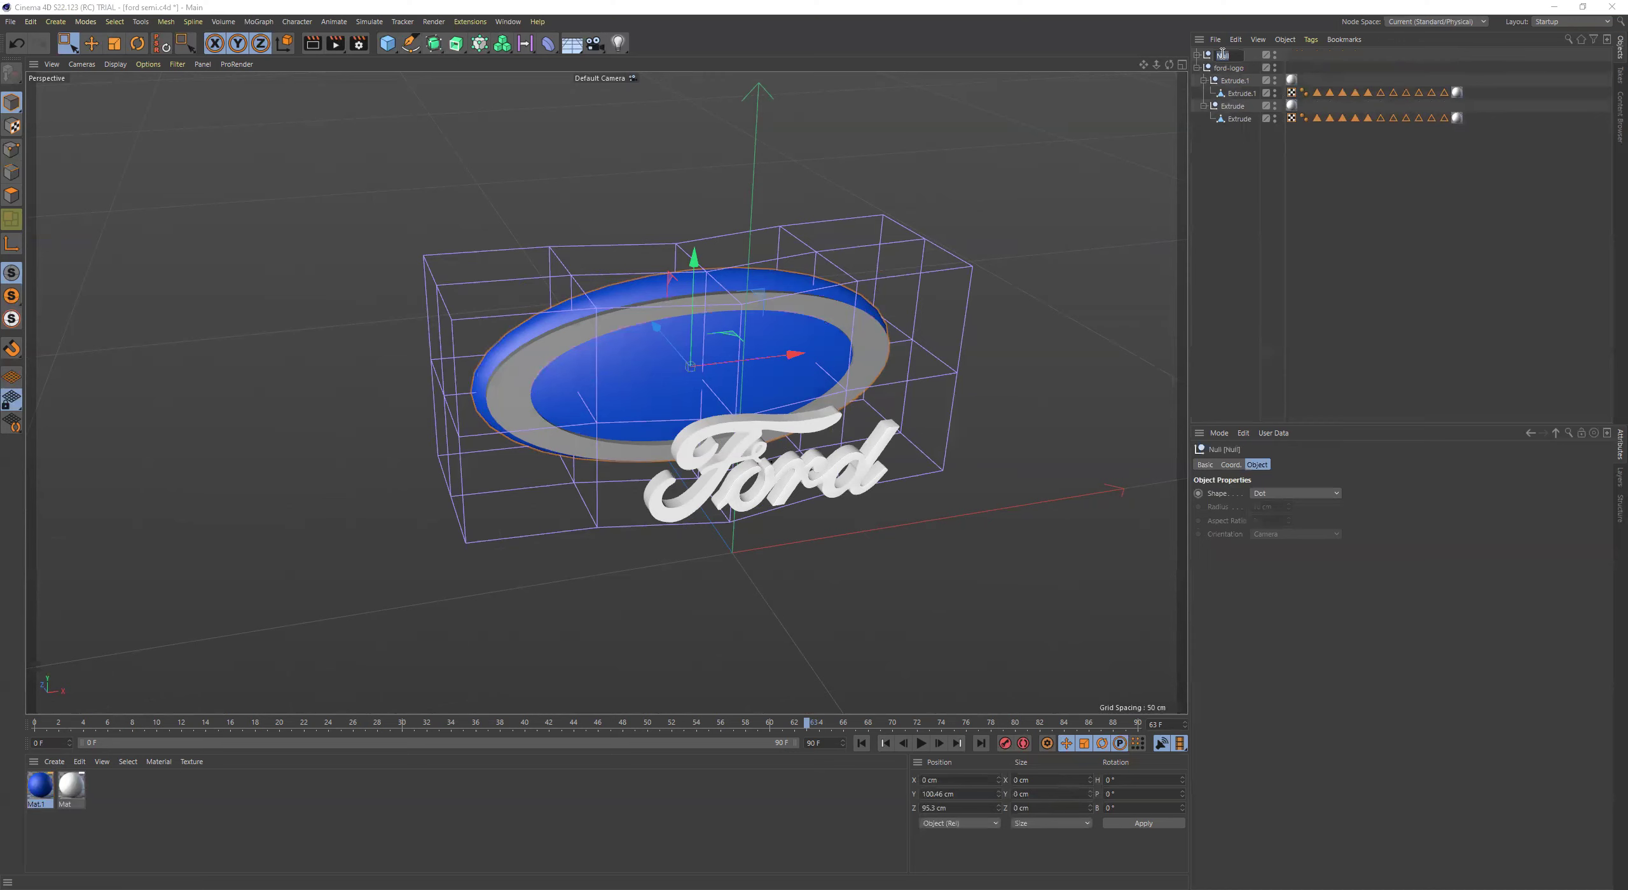
text(backPlate)
key(Return)
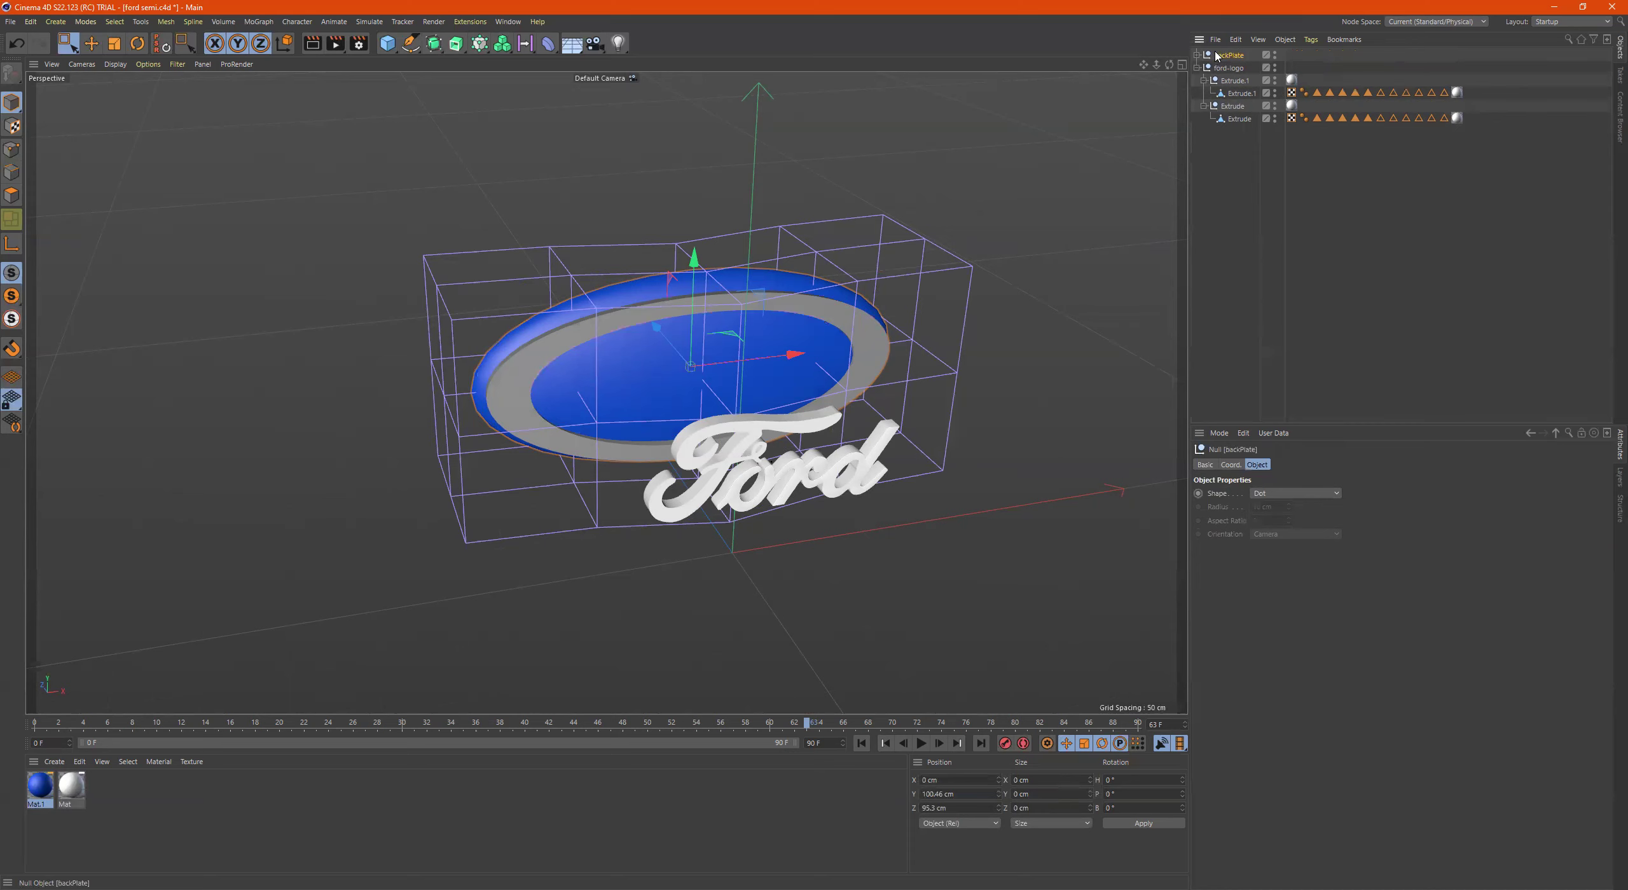
Move the backPlate group along Z to about 143.7 cm and hide the ring's FFD cage in the viewport
drag(659, 325, 624, 313)
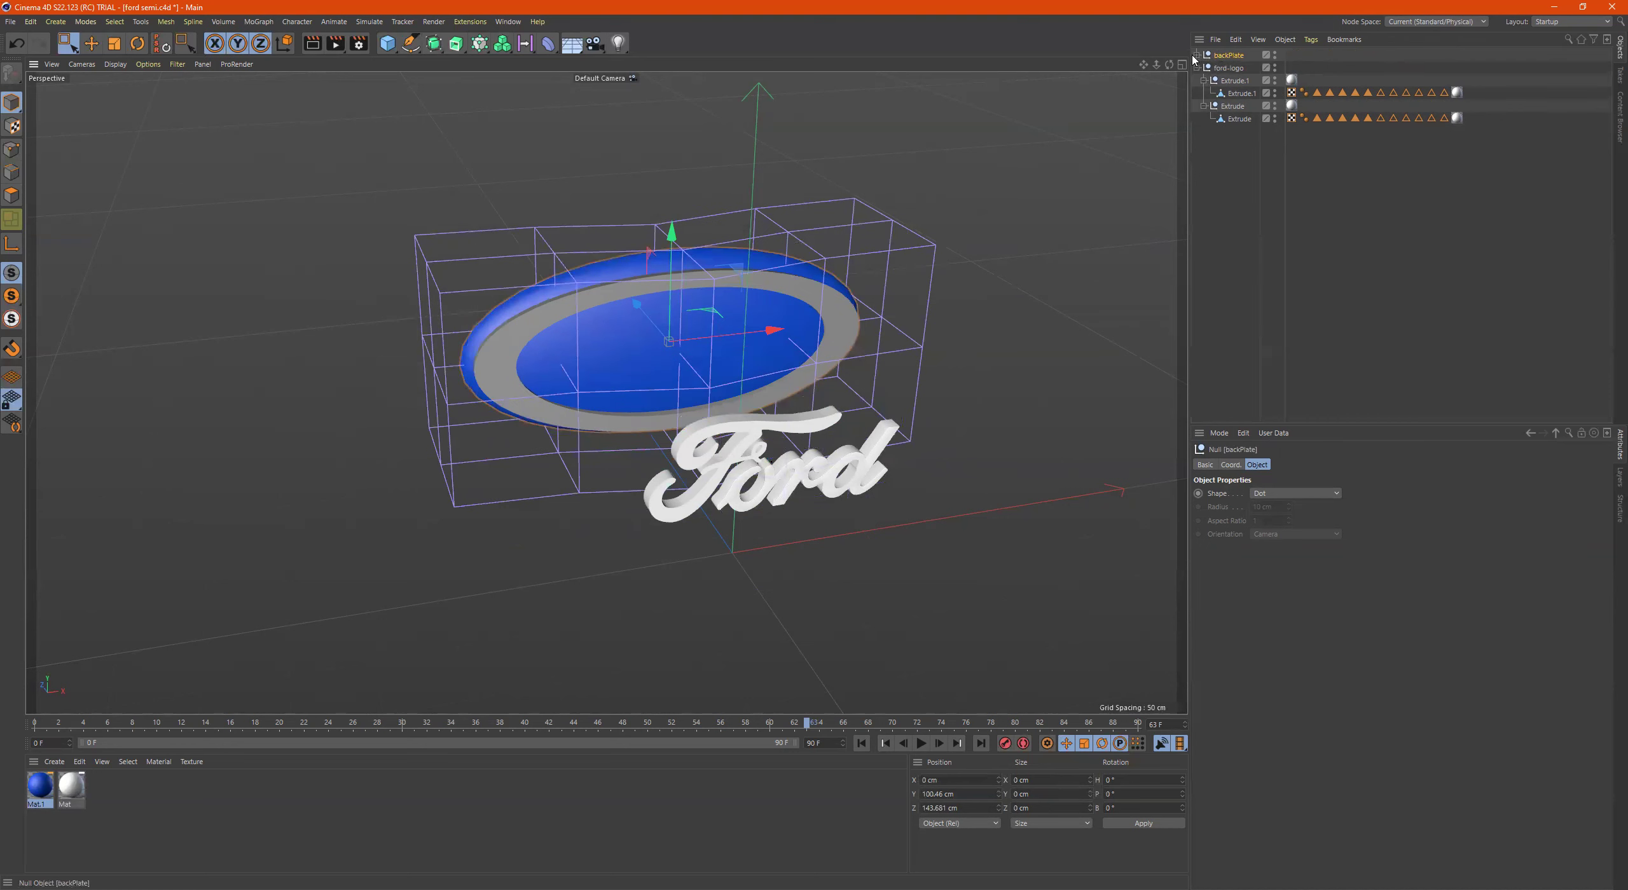
click(1197, 56)
click(1203, 68)
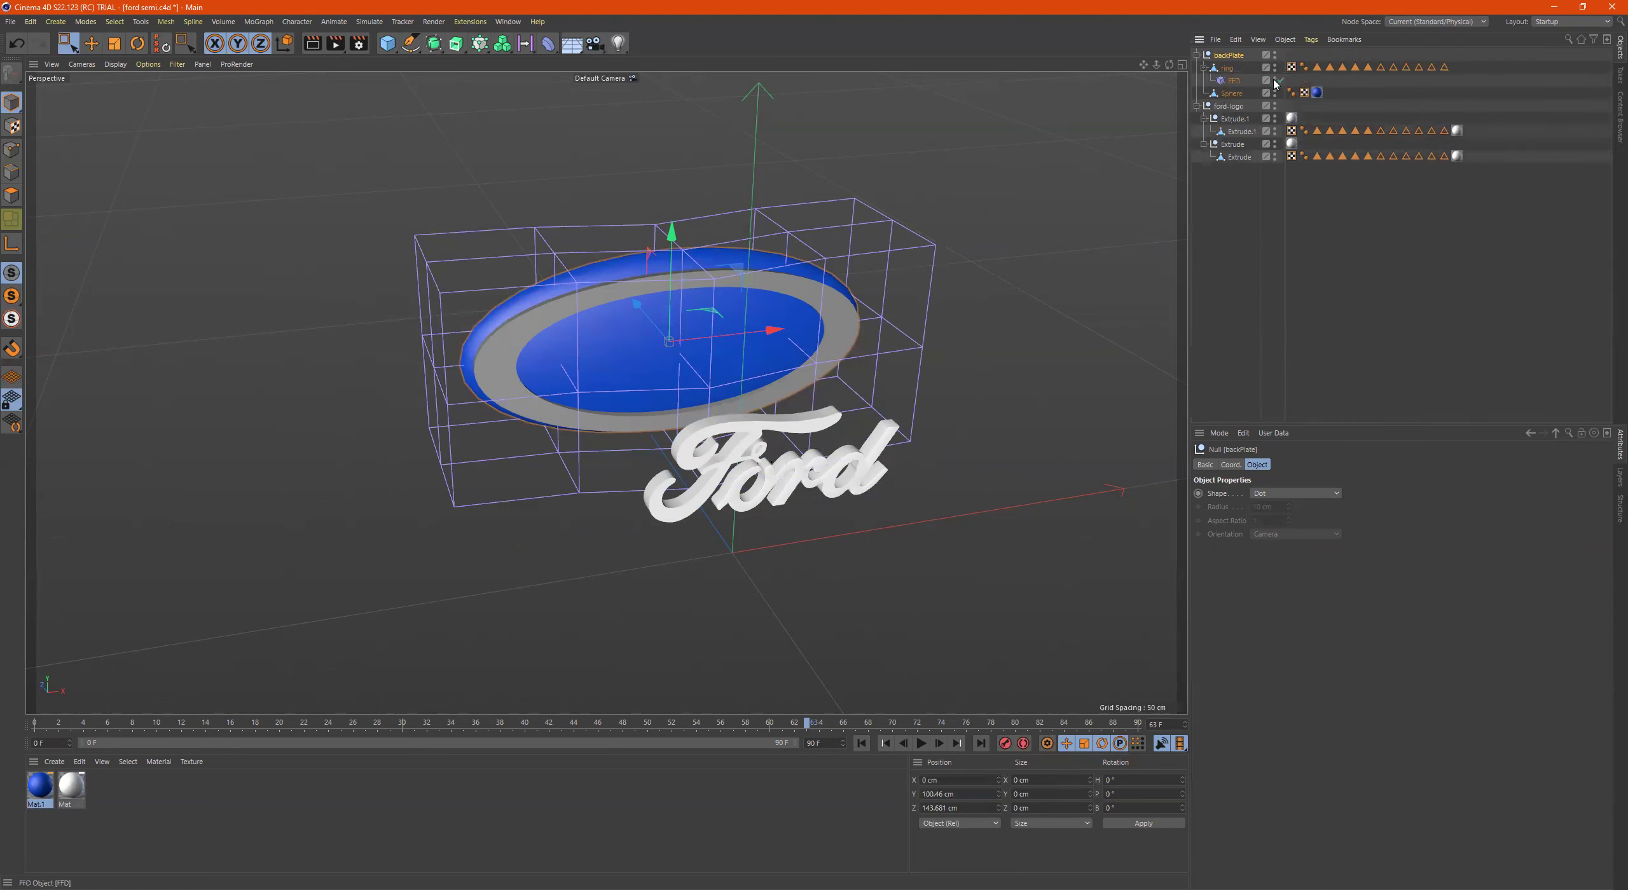
click(1274, 77)
alt+drag(873, 244, 1099, 151)
click(1198, 54)
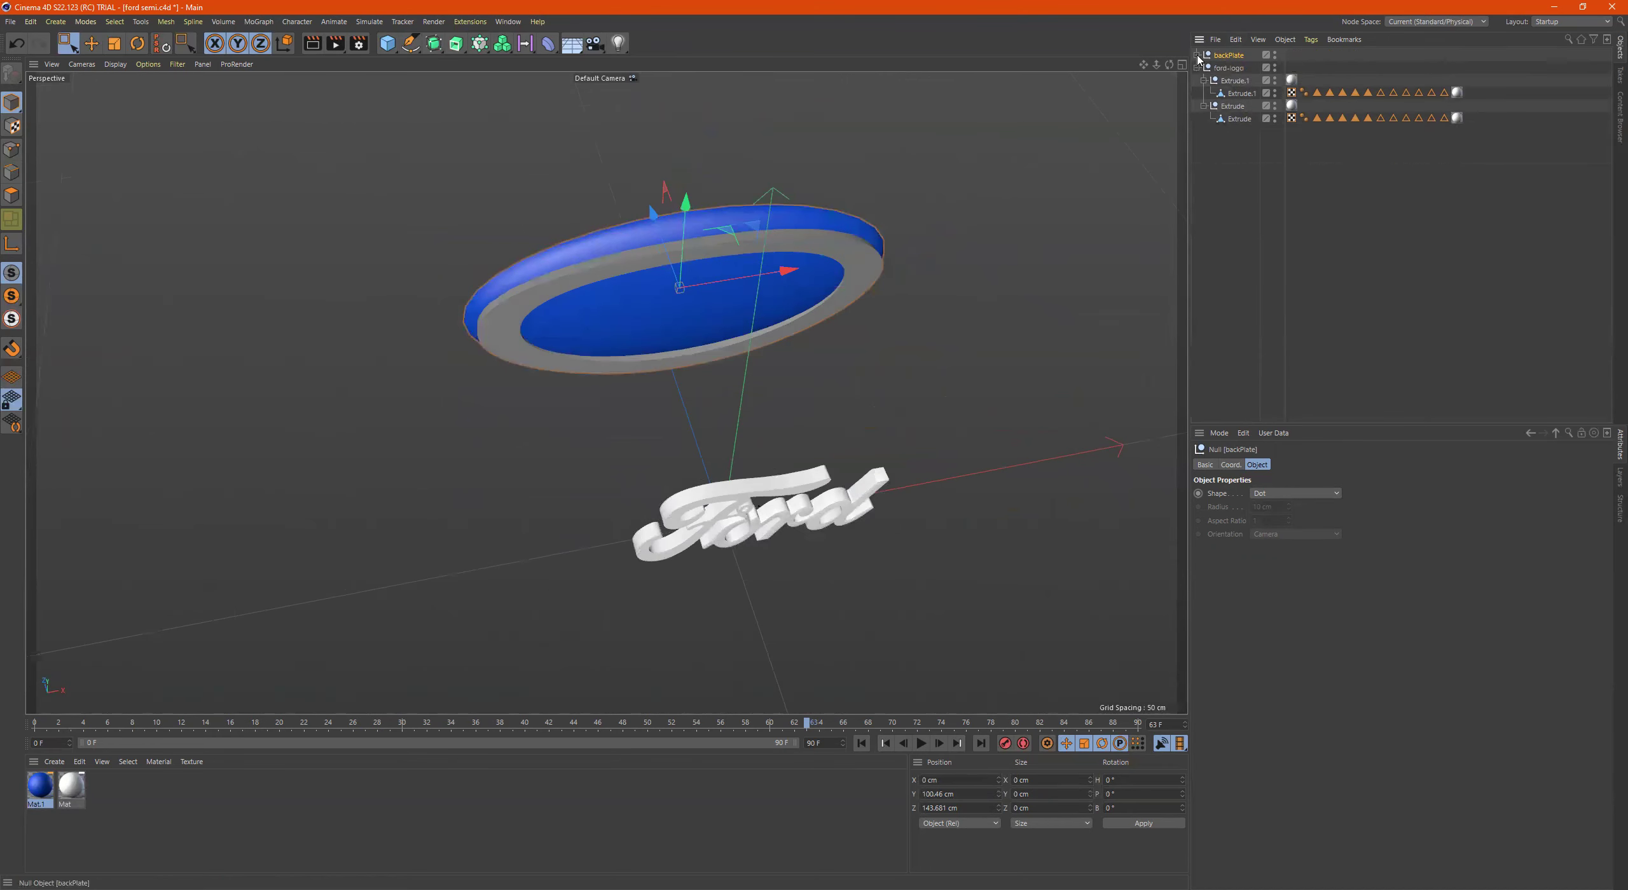
alt+drag(941, 184, 829, 228)
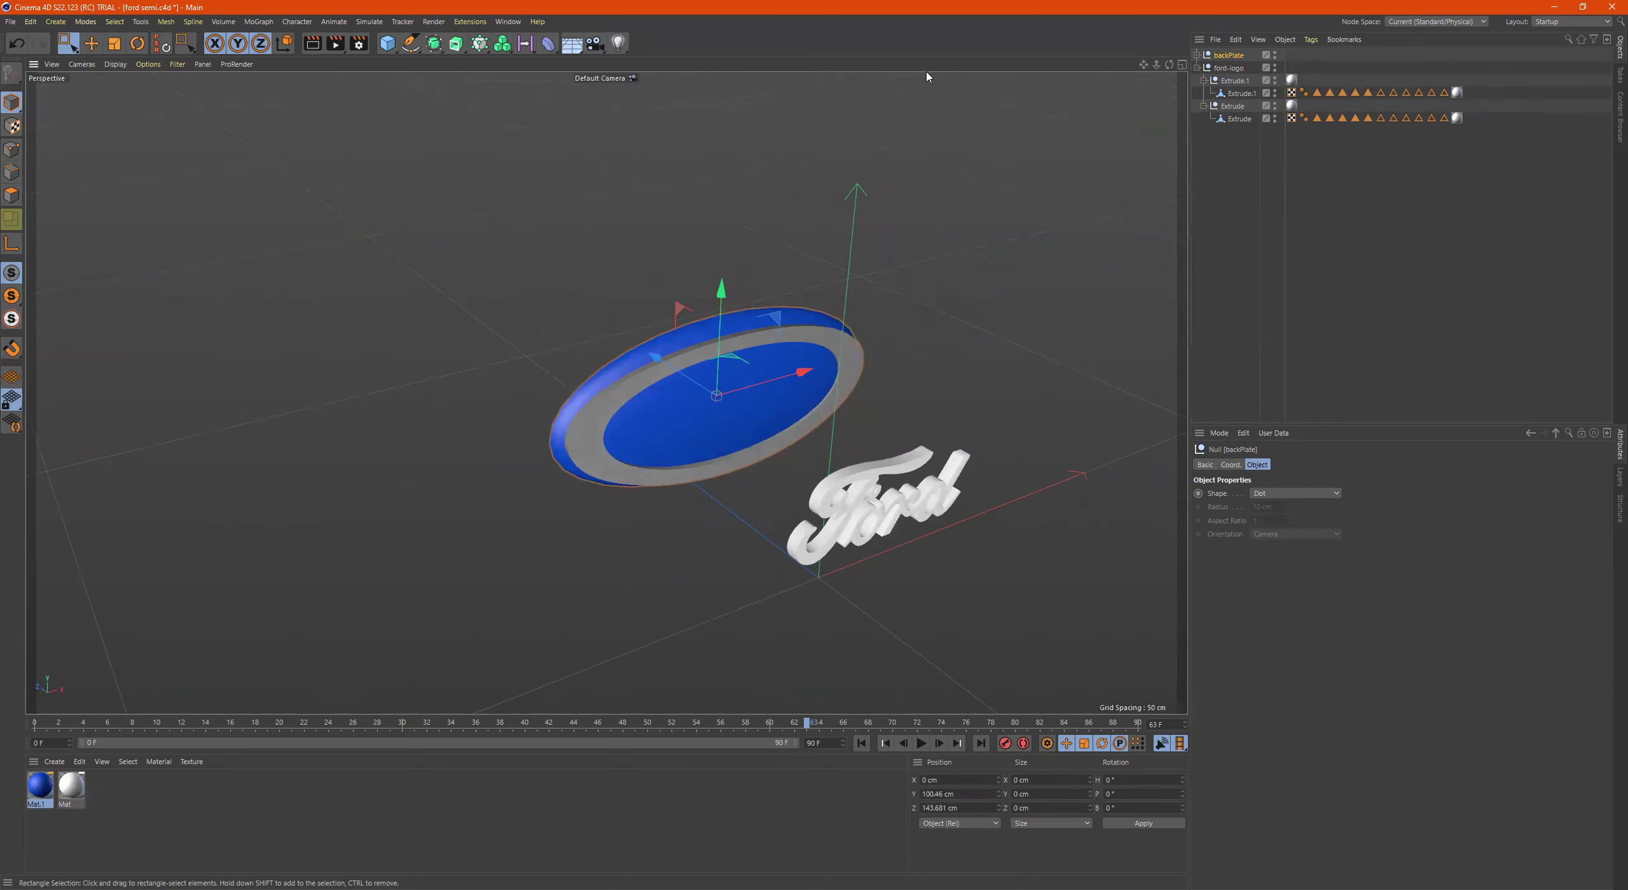
alt+drag(812, 319, 777, 283)
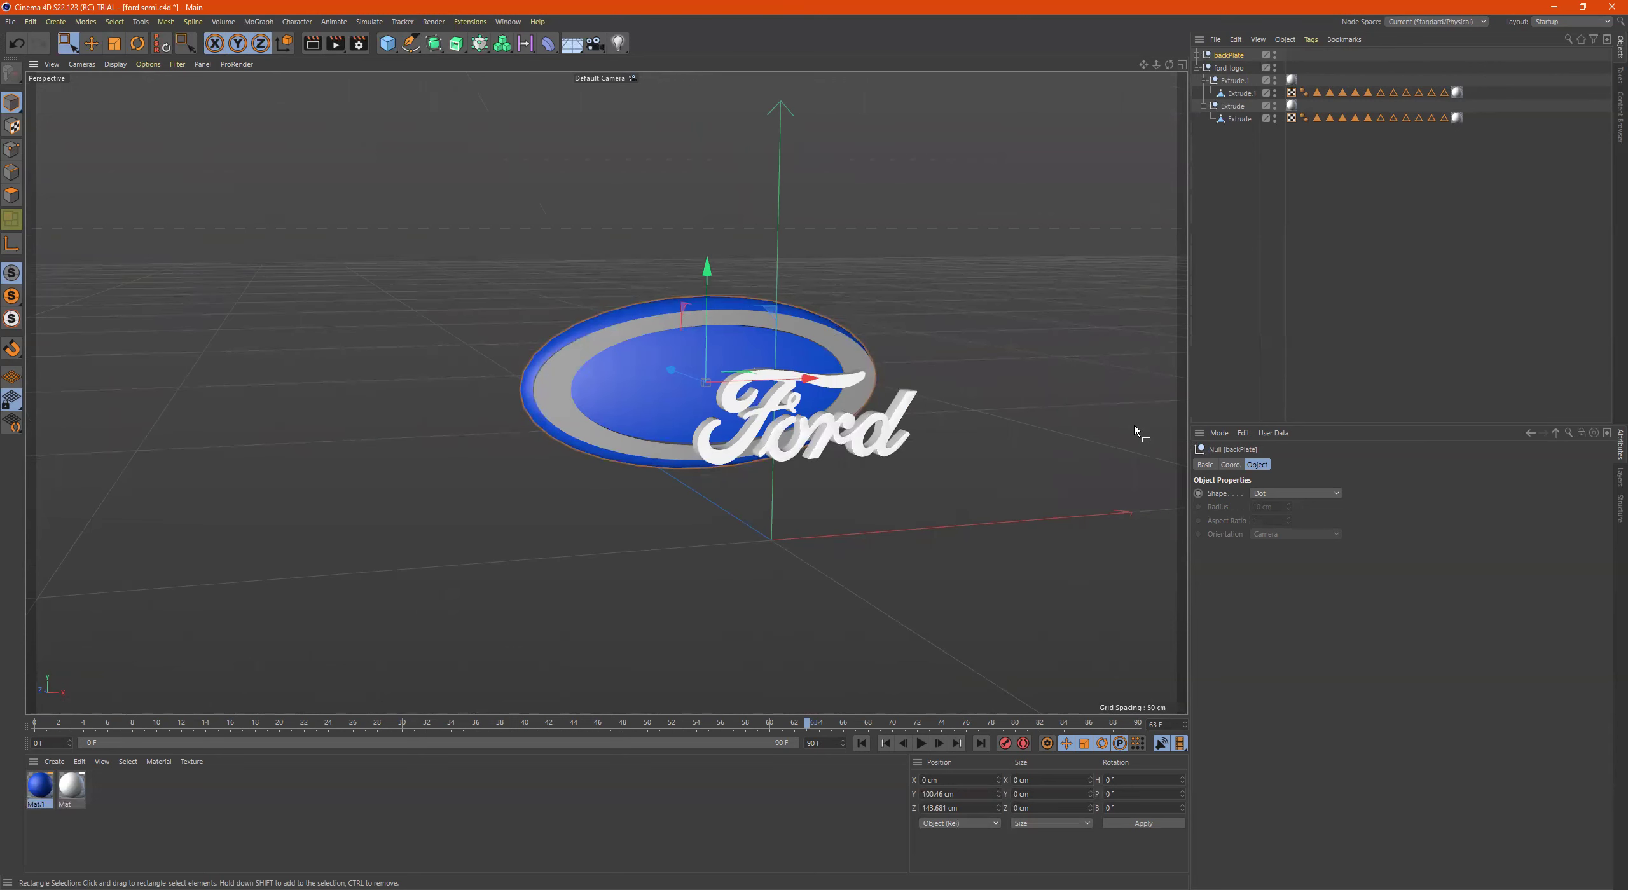
mouse_move(916, 413)
alt+mouse_down()
mouse_move(936, 446)
mouse_move(902, 407)
alt+mouse_up()
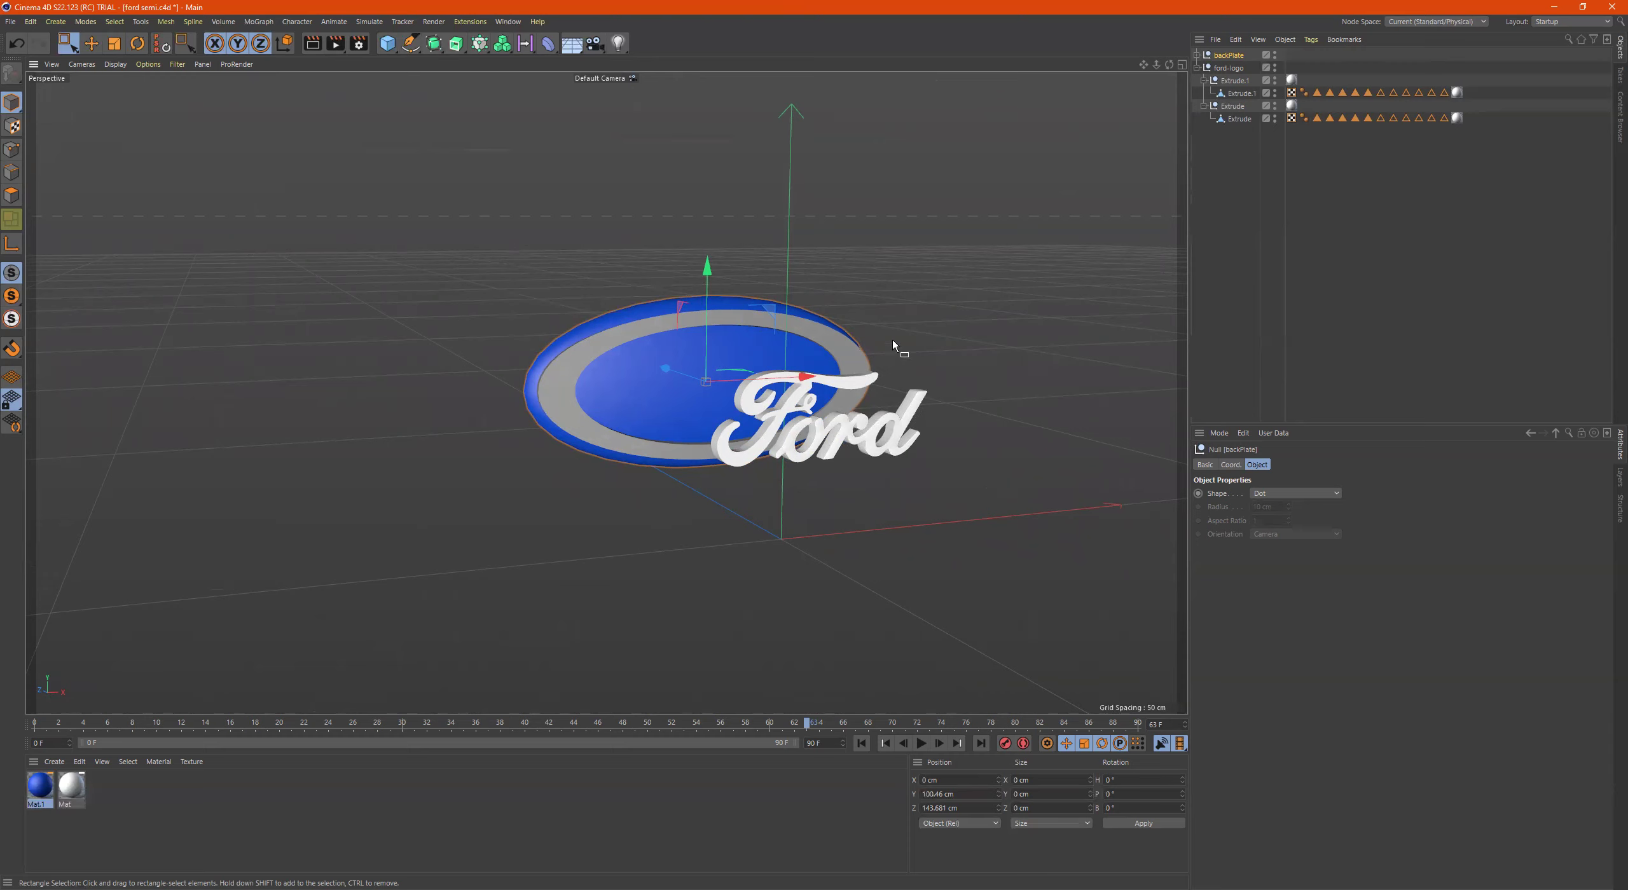
alt+drag(870, 417, 820, 440)
Add a MoText object while working in the Front view and set its depth to 21 cm
middle_click(814, 445)
middle_click(839, 503)
scroll(840, 503, down, 5)
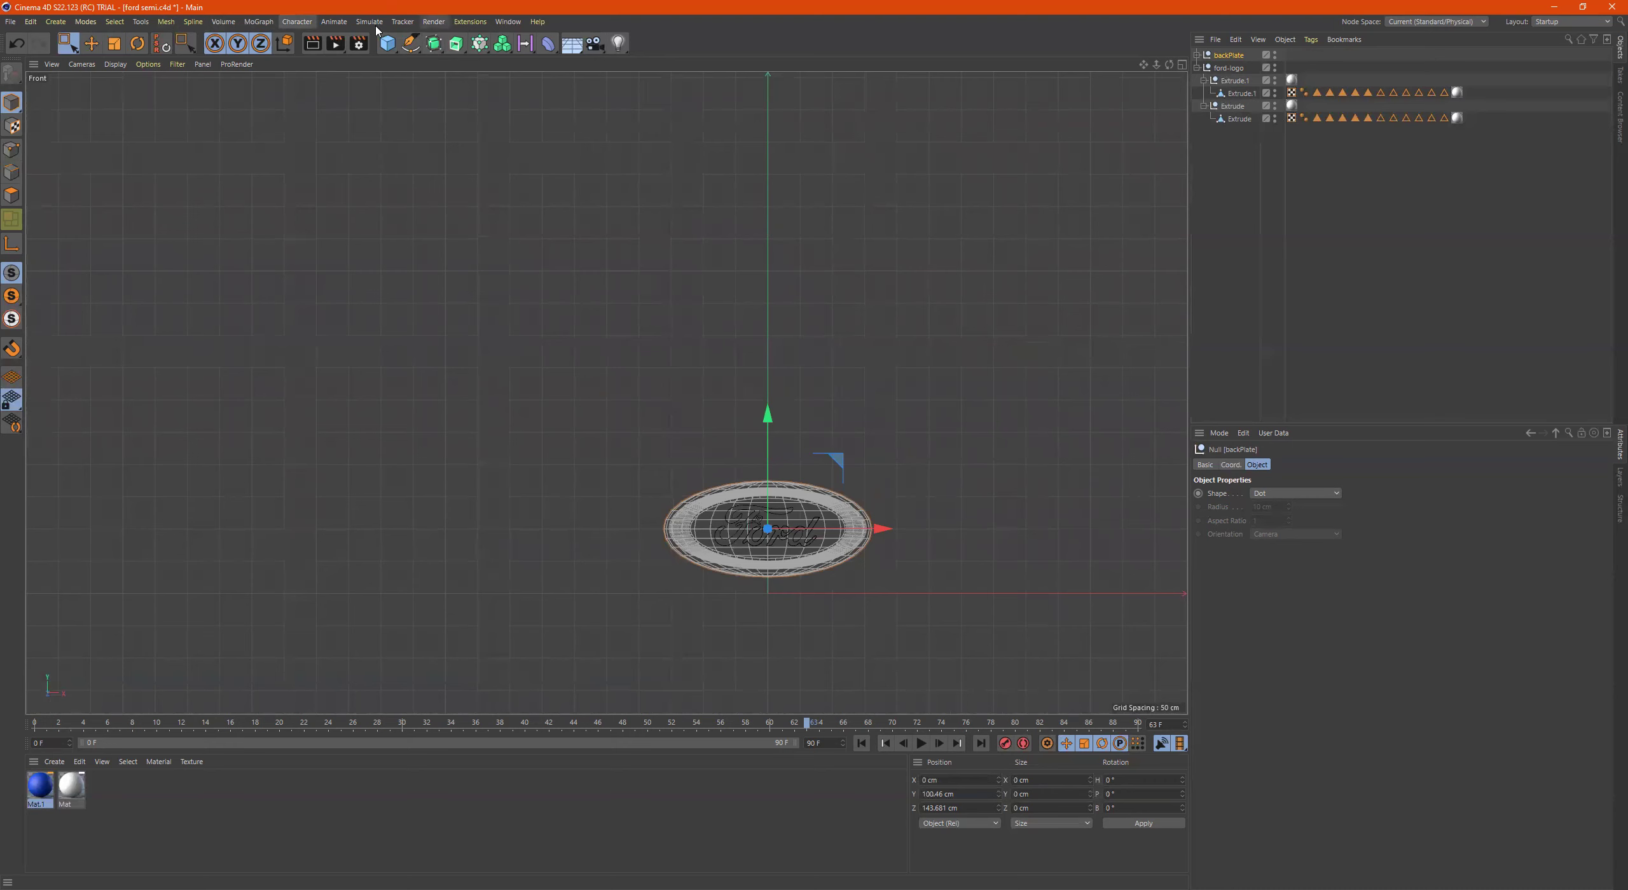
click(259, 22)
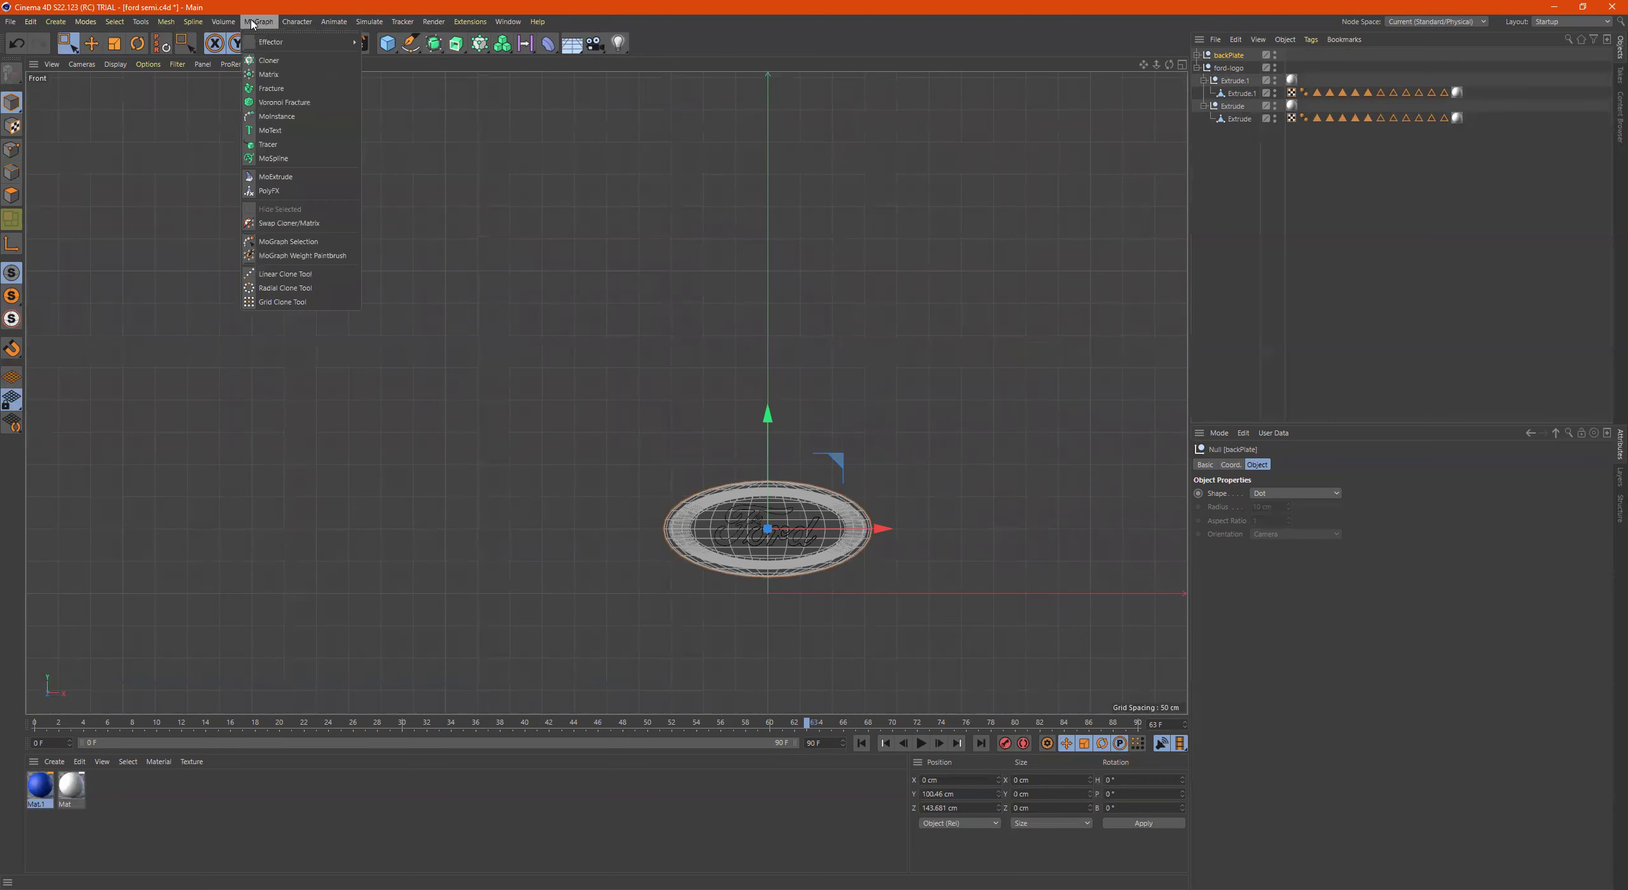
click(307, 131)
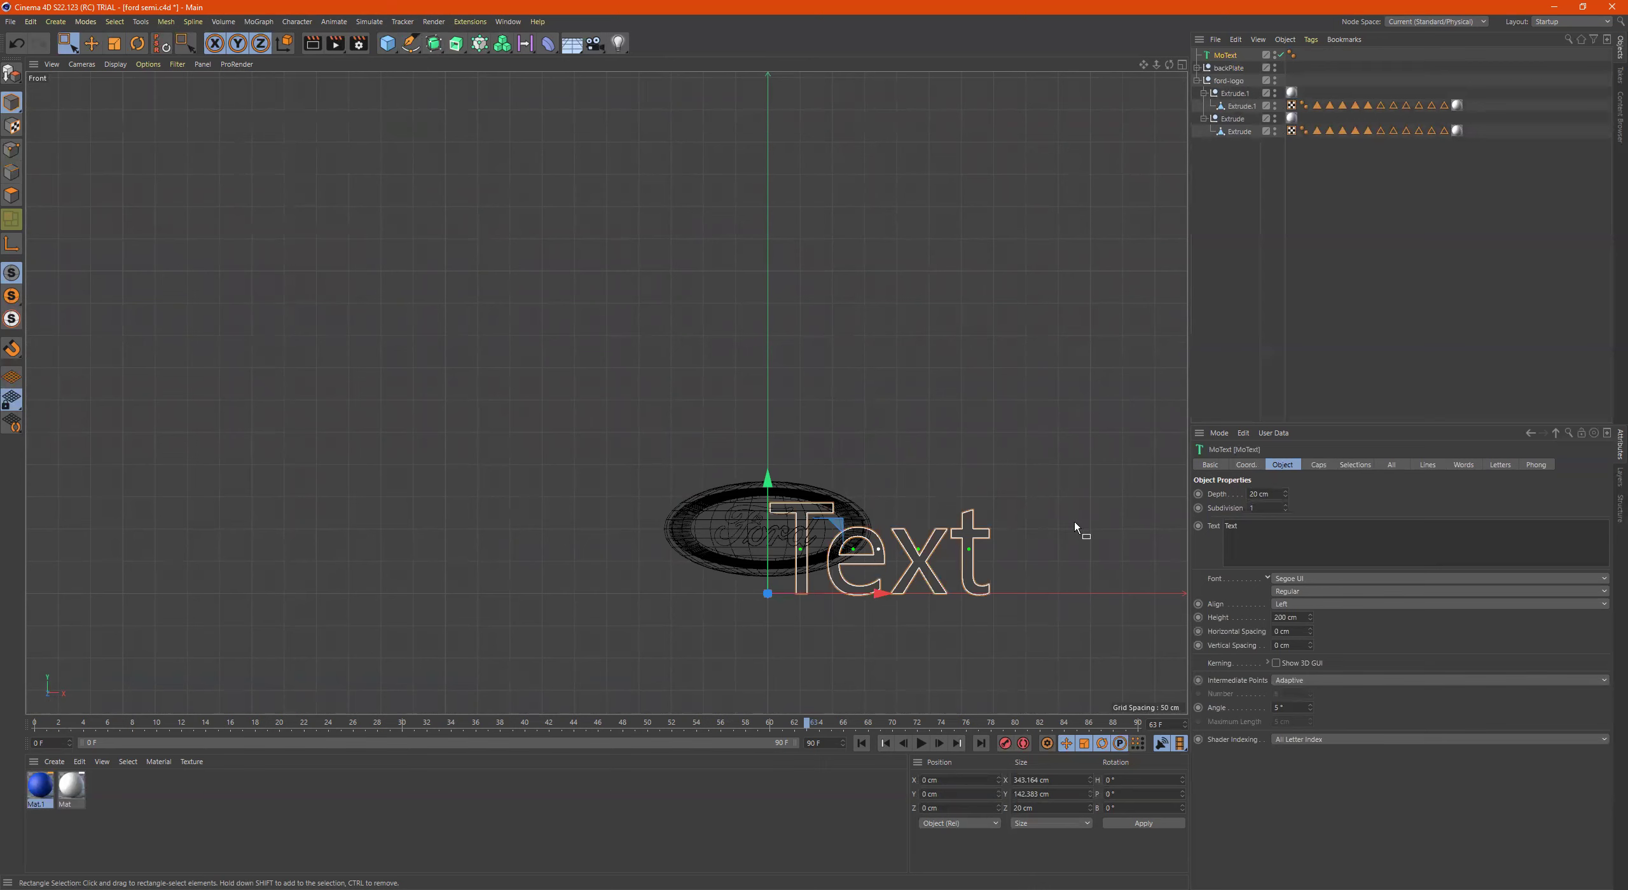
scroll(1271, 489, up, 1)
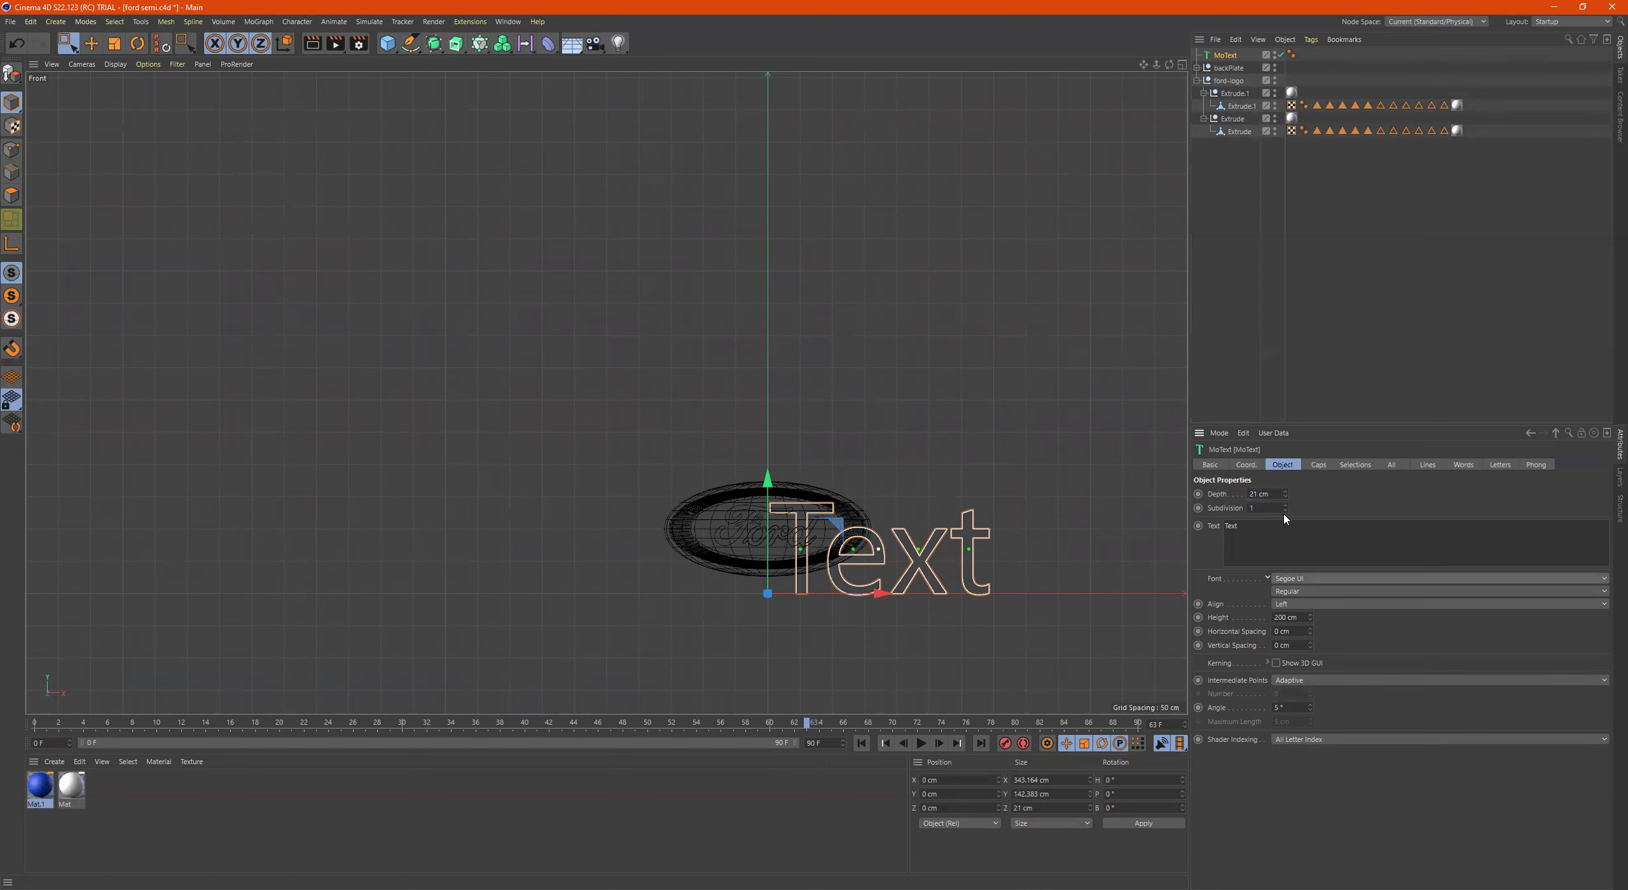
Change the MoText font to Malgun Gothic
click(1380, 579)
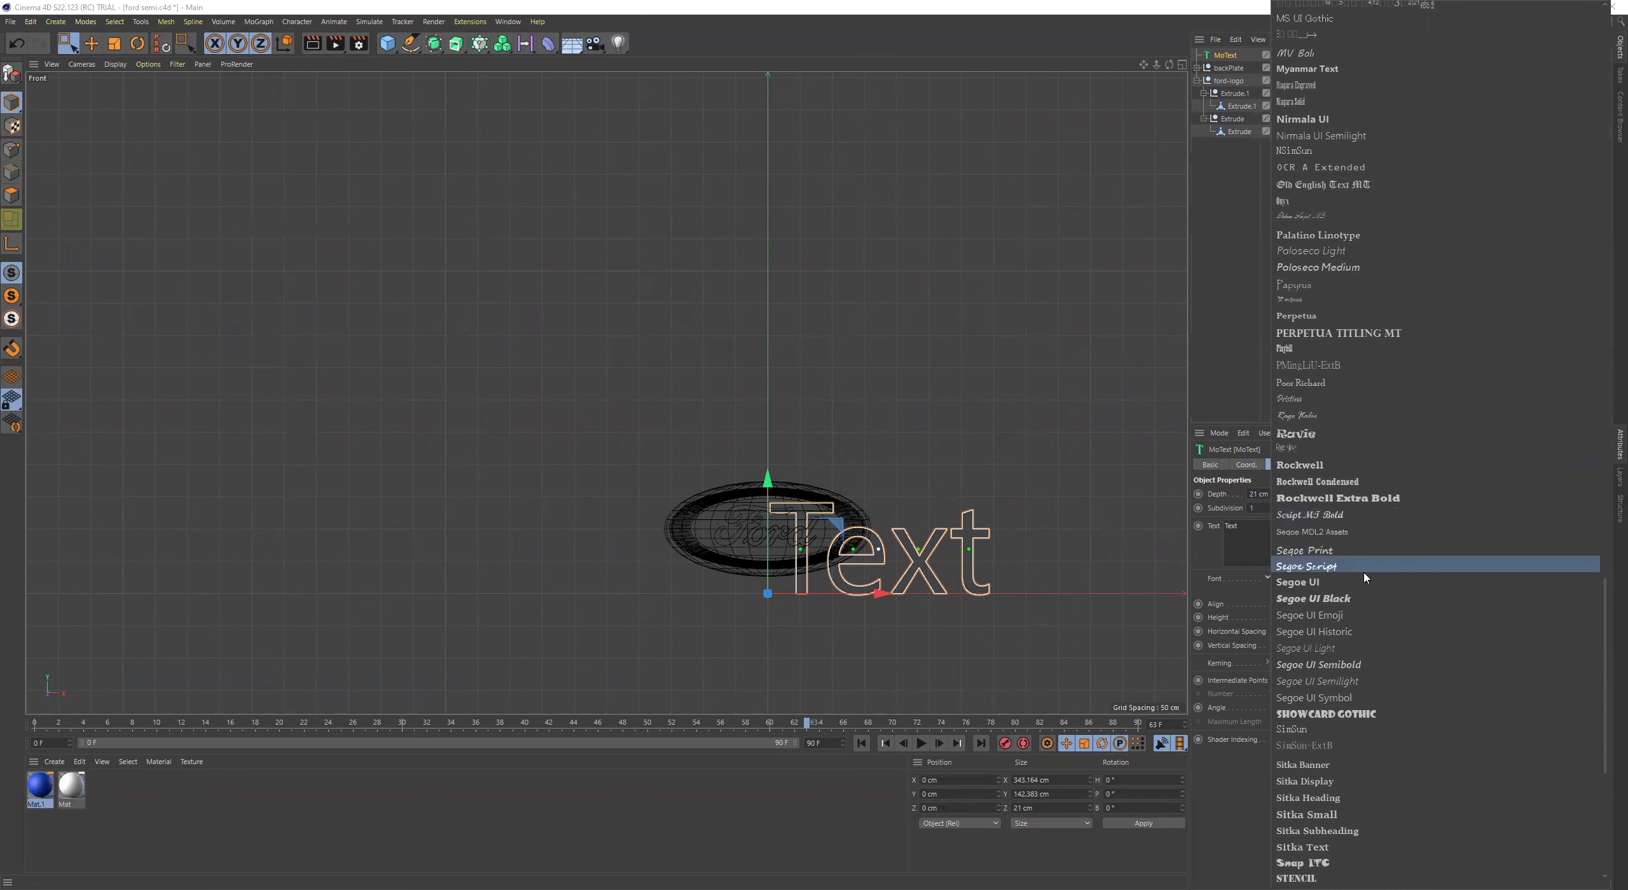
scroll(1367, 318, up, 10)
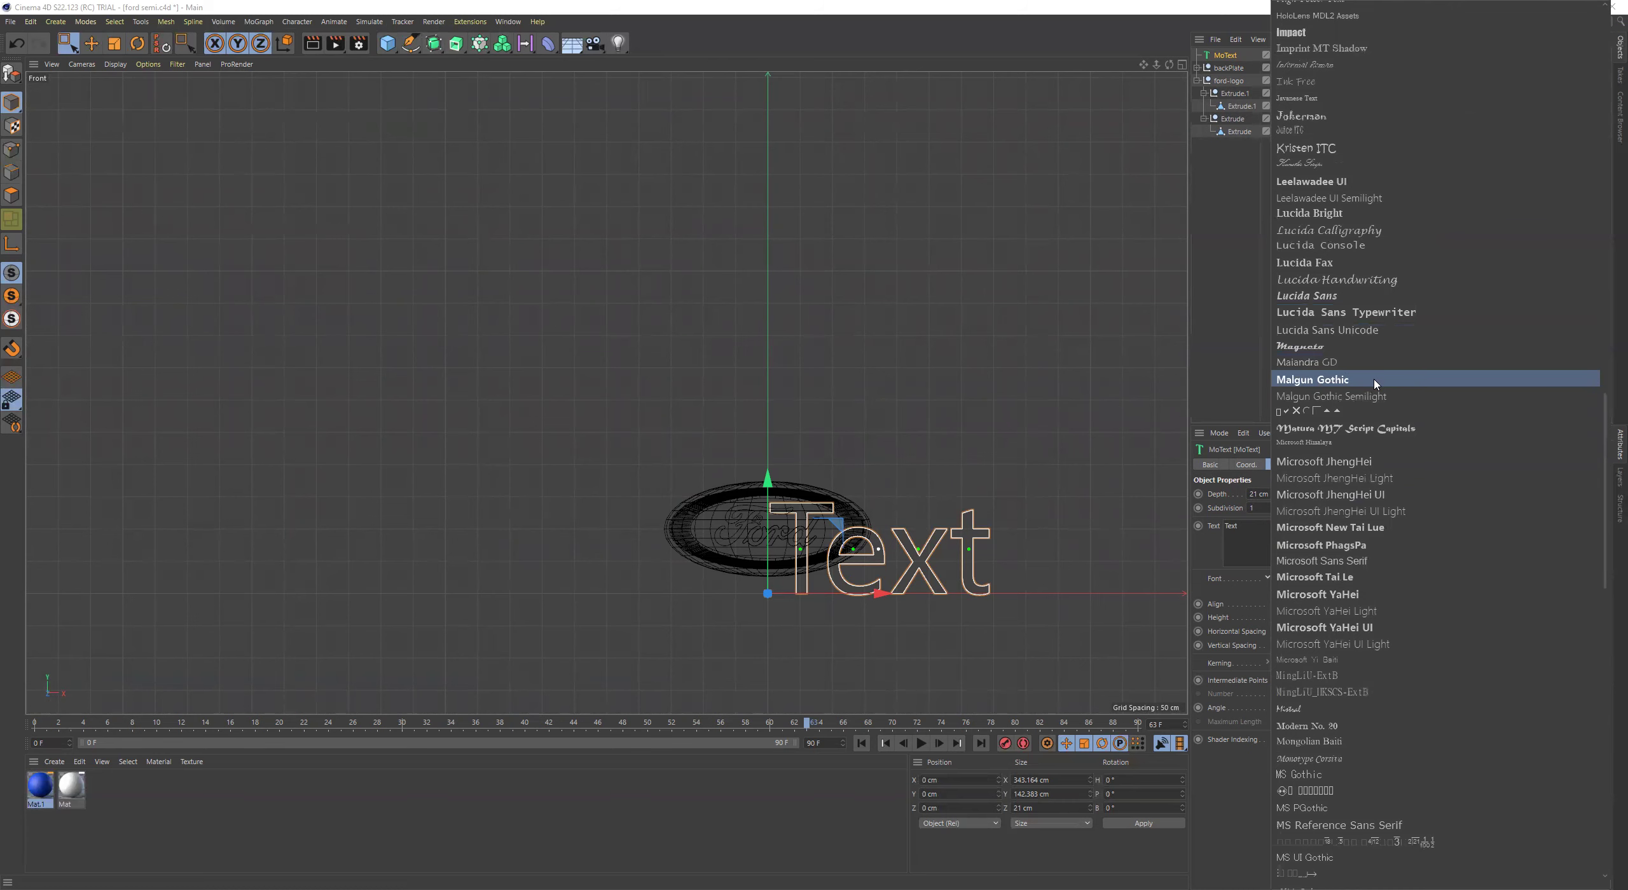
click(1373, 382)
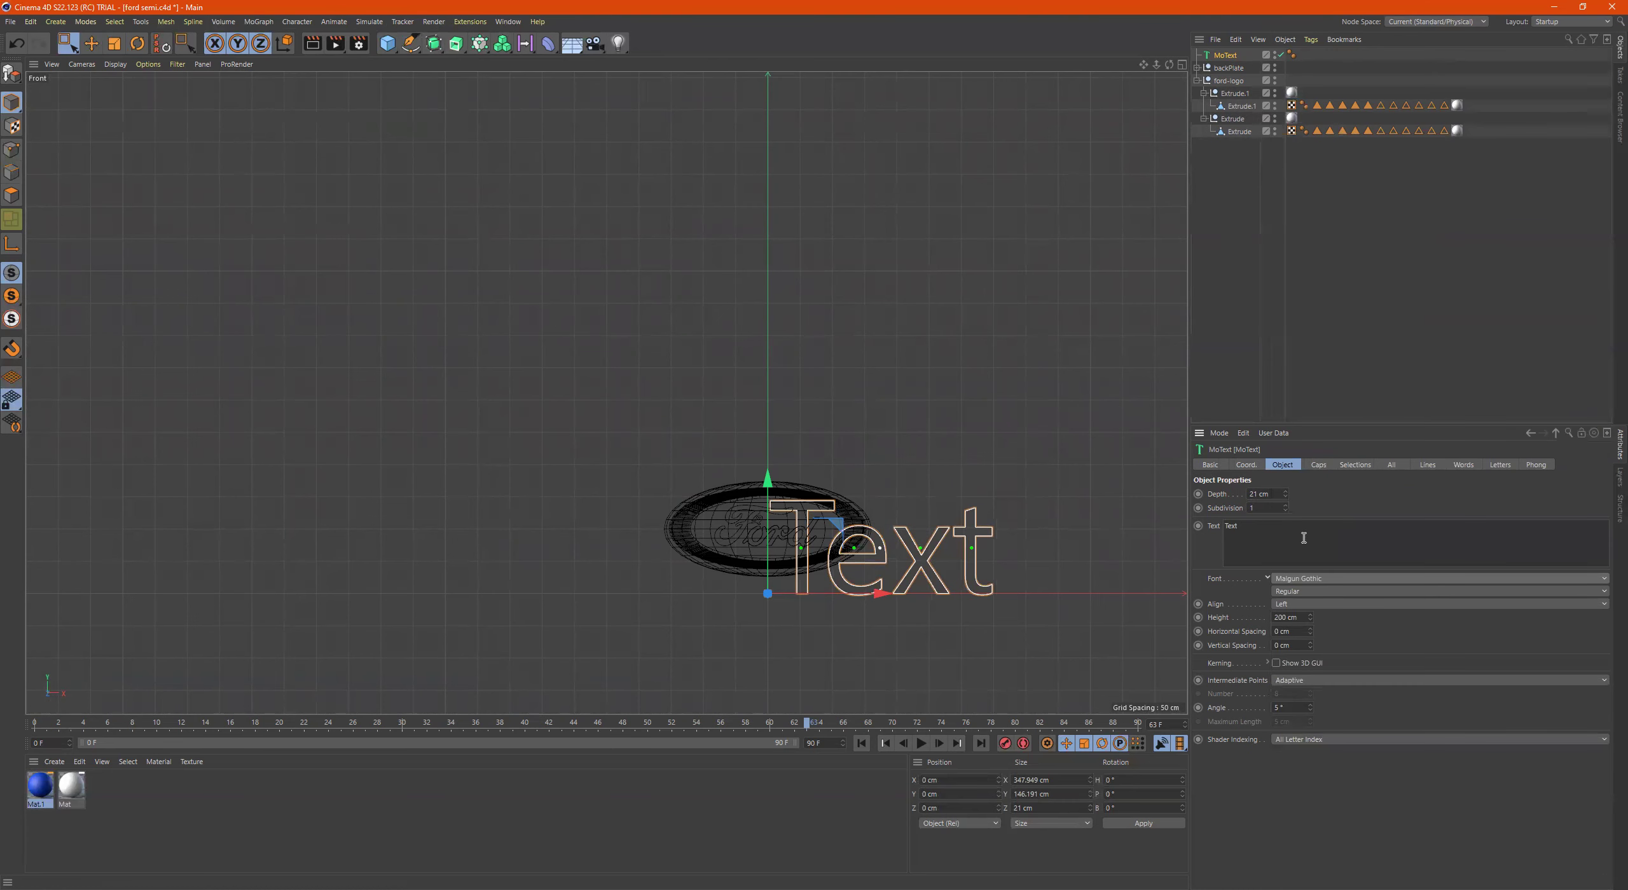
Browse the installed fonts for a bolder typeface and apply Deslucida to the MoText
click(1372, 581)
scroll(1398, 350, up, 5)
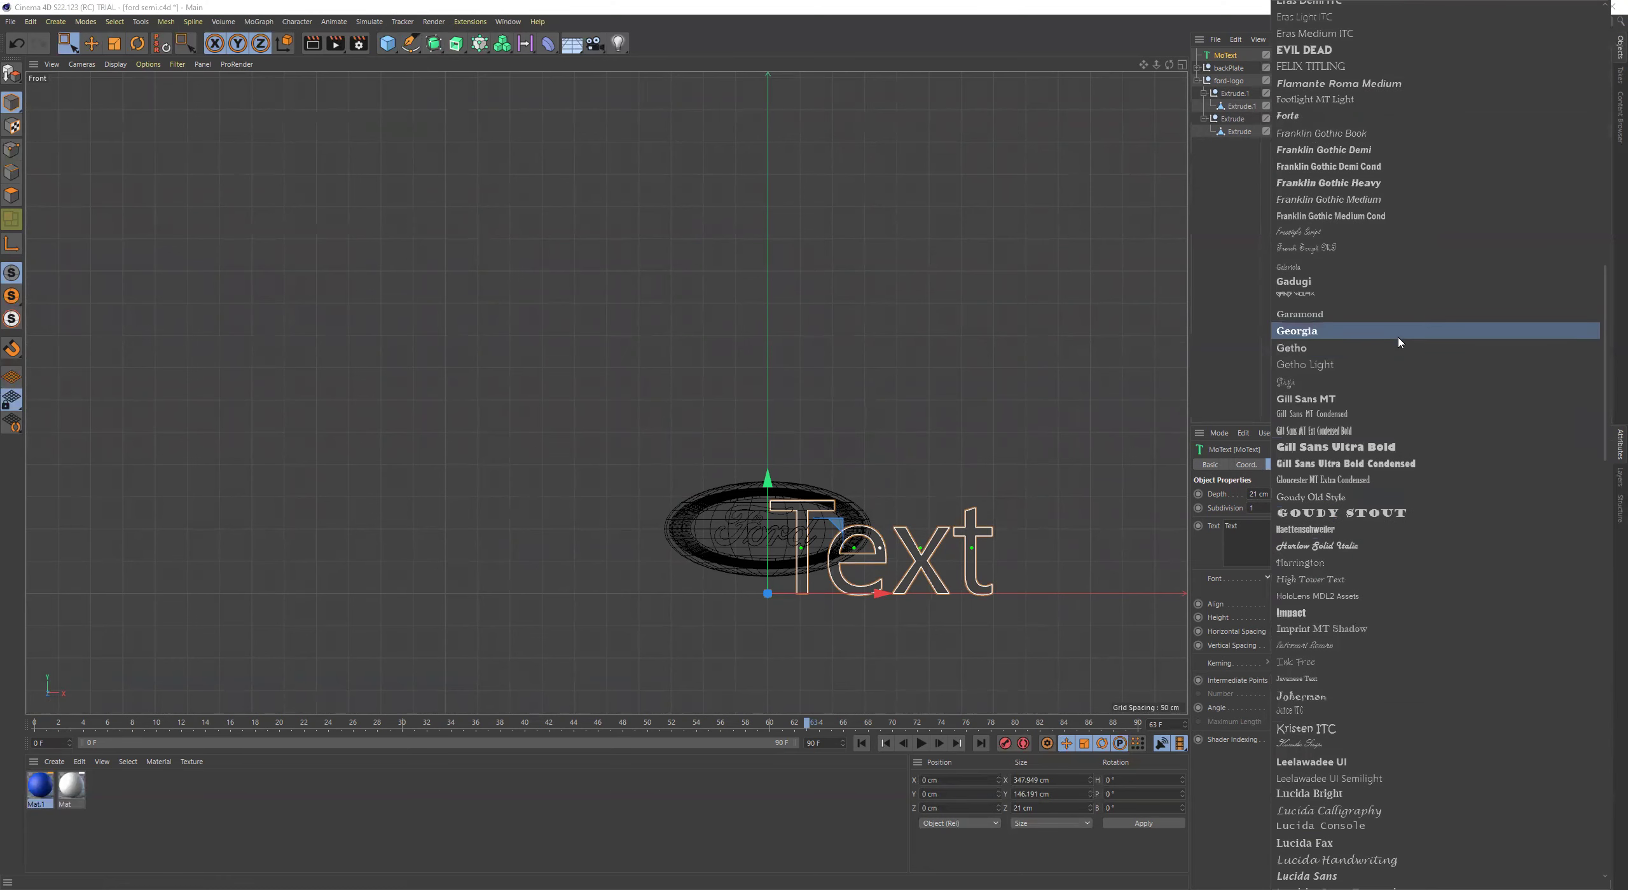
scroll(1398, 350, up, 9)
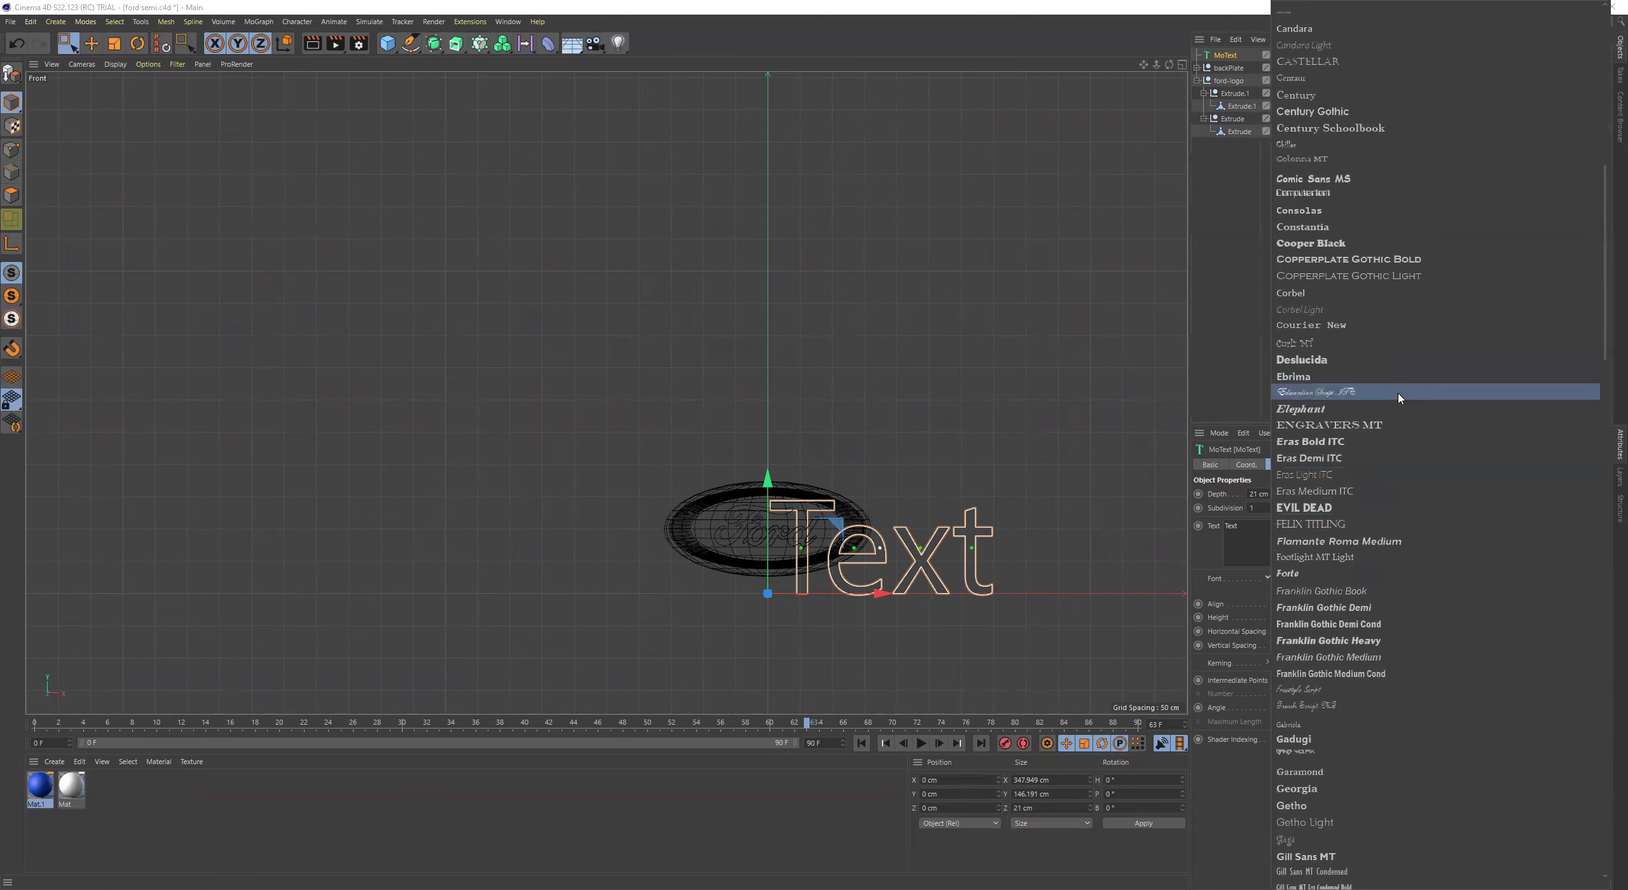
scroll(1405, 375, up, 14)
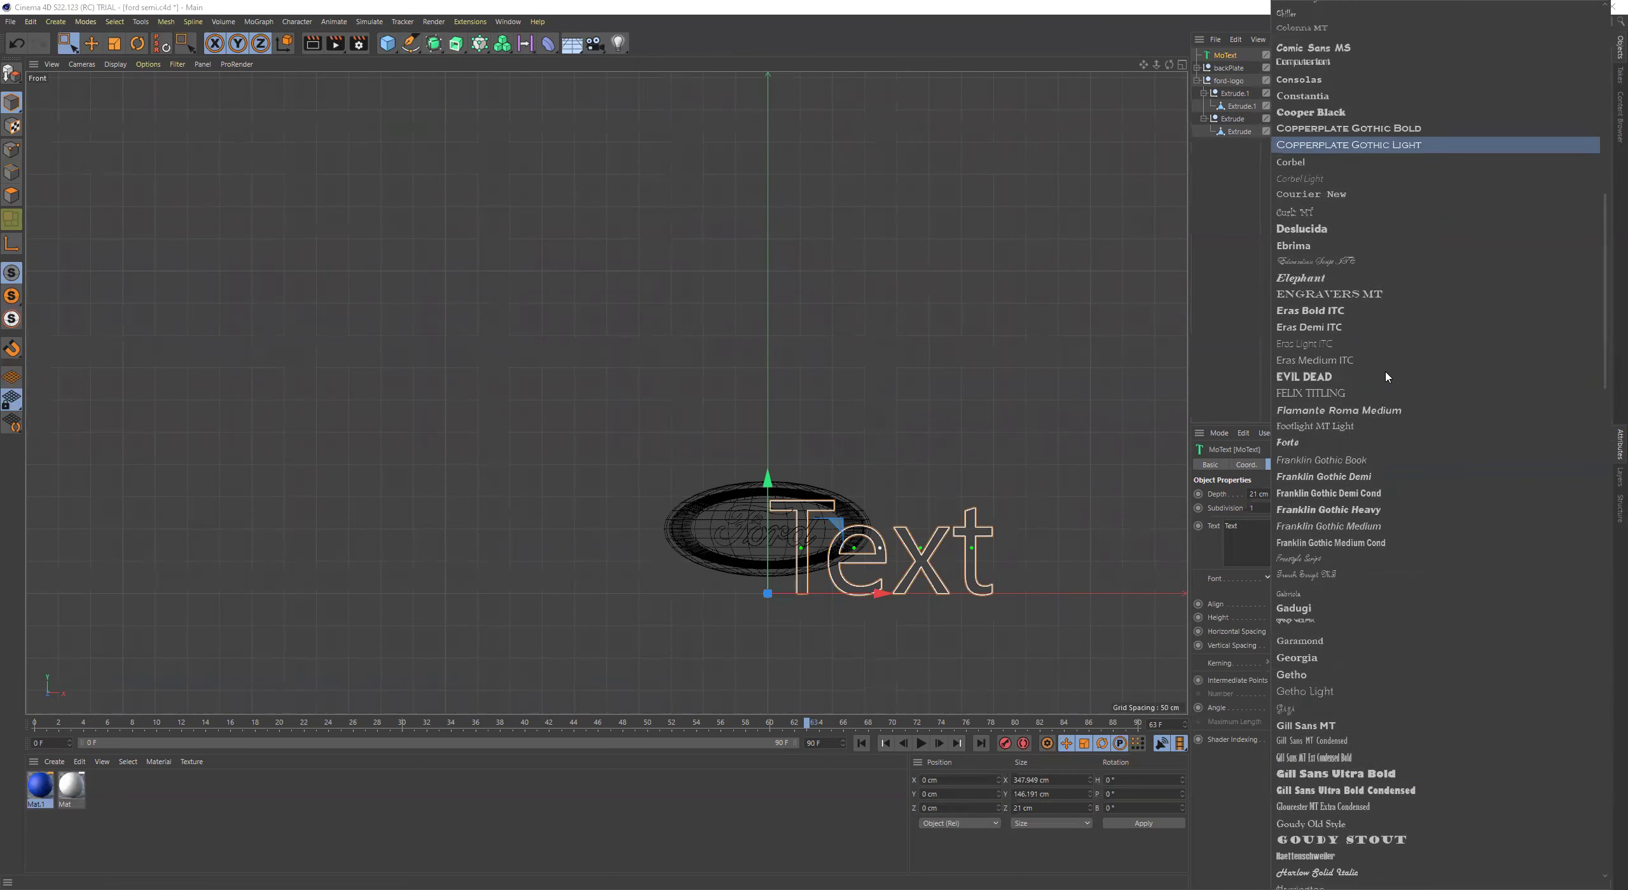
scroll(1389, 359, down, 10)
scroll(1404, 424, down, 10)
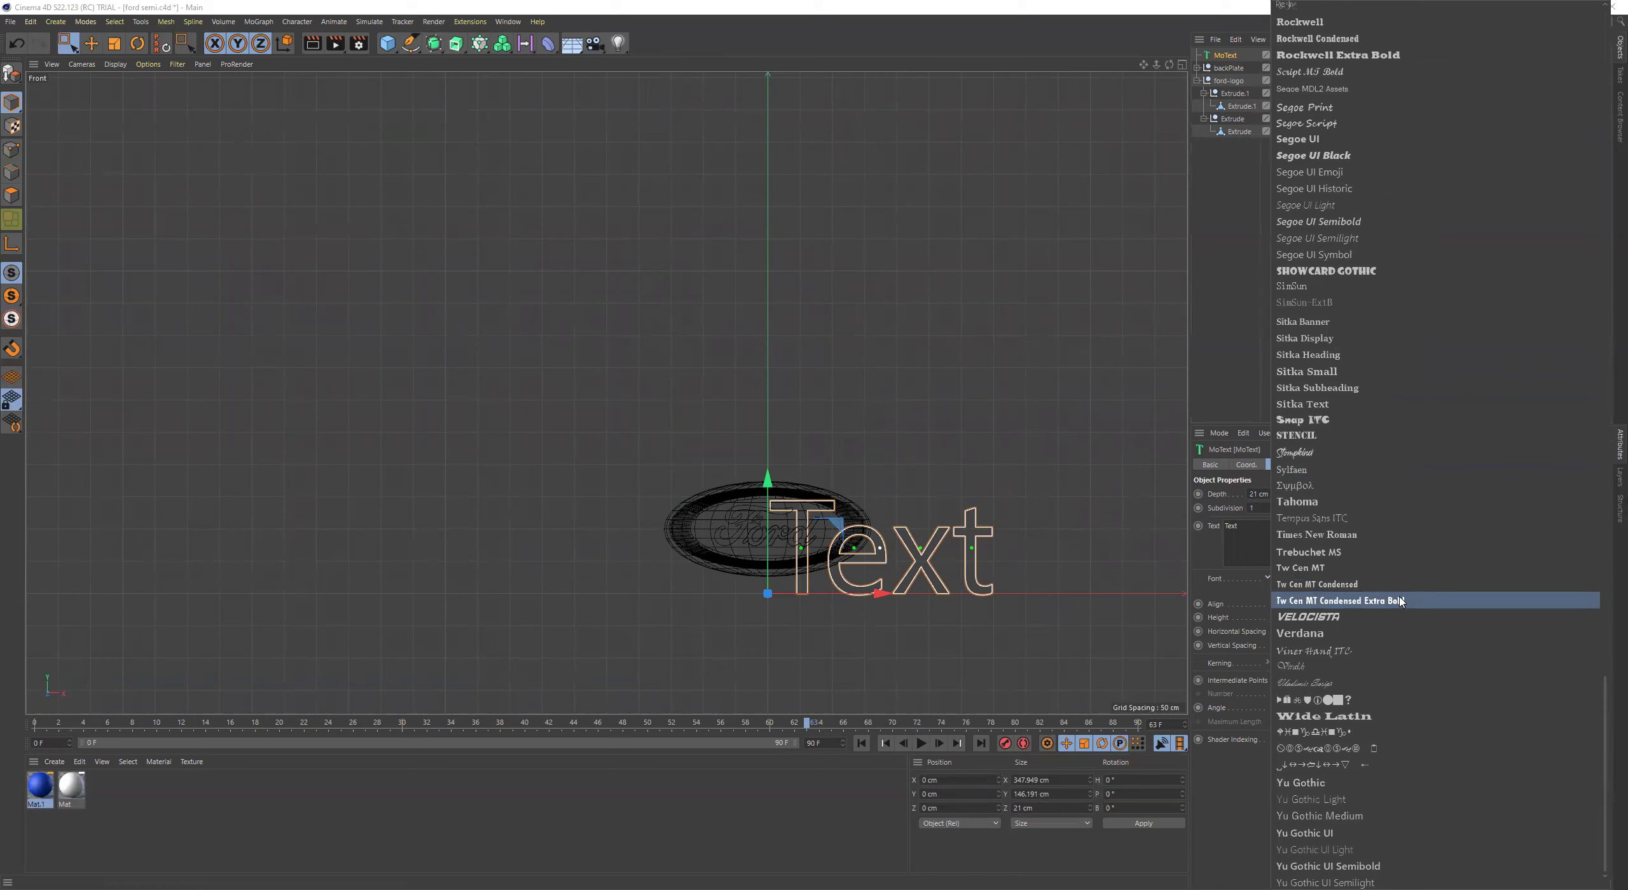
scroll(1381, 503, up, 4)
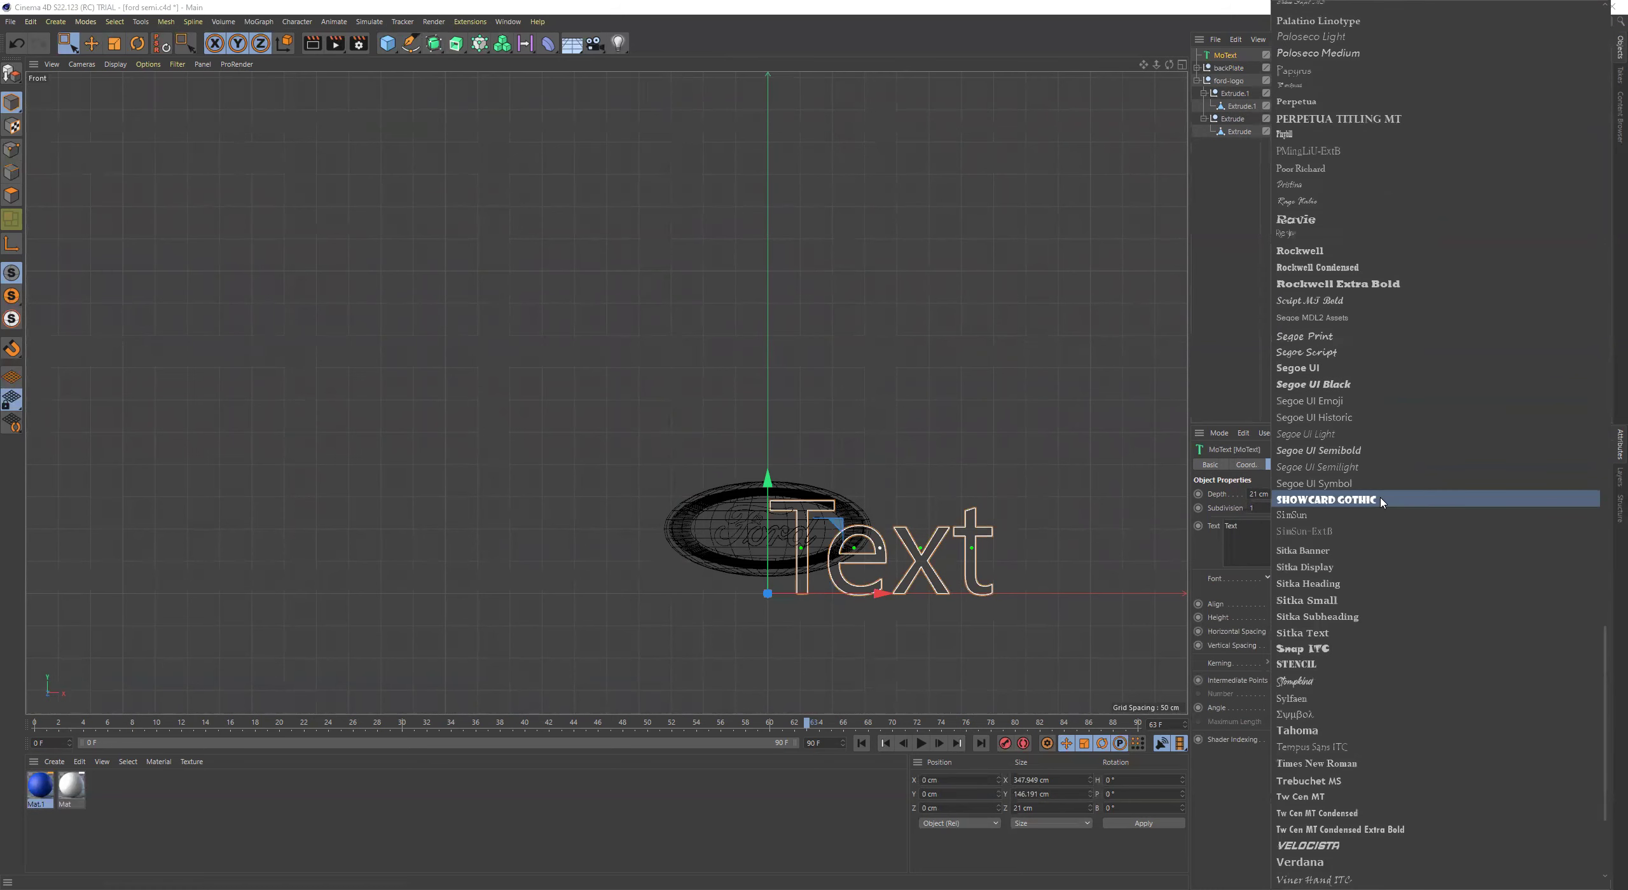
scroll(1381, 502, up, 20)
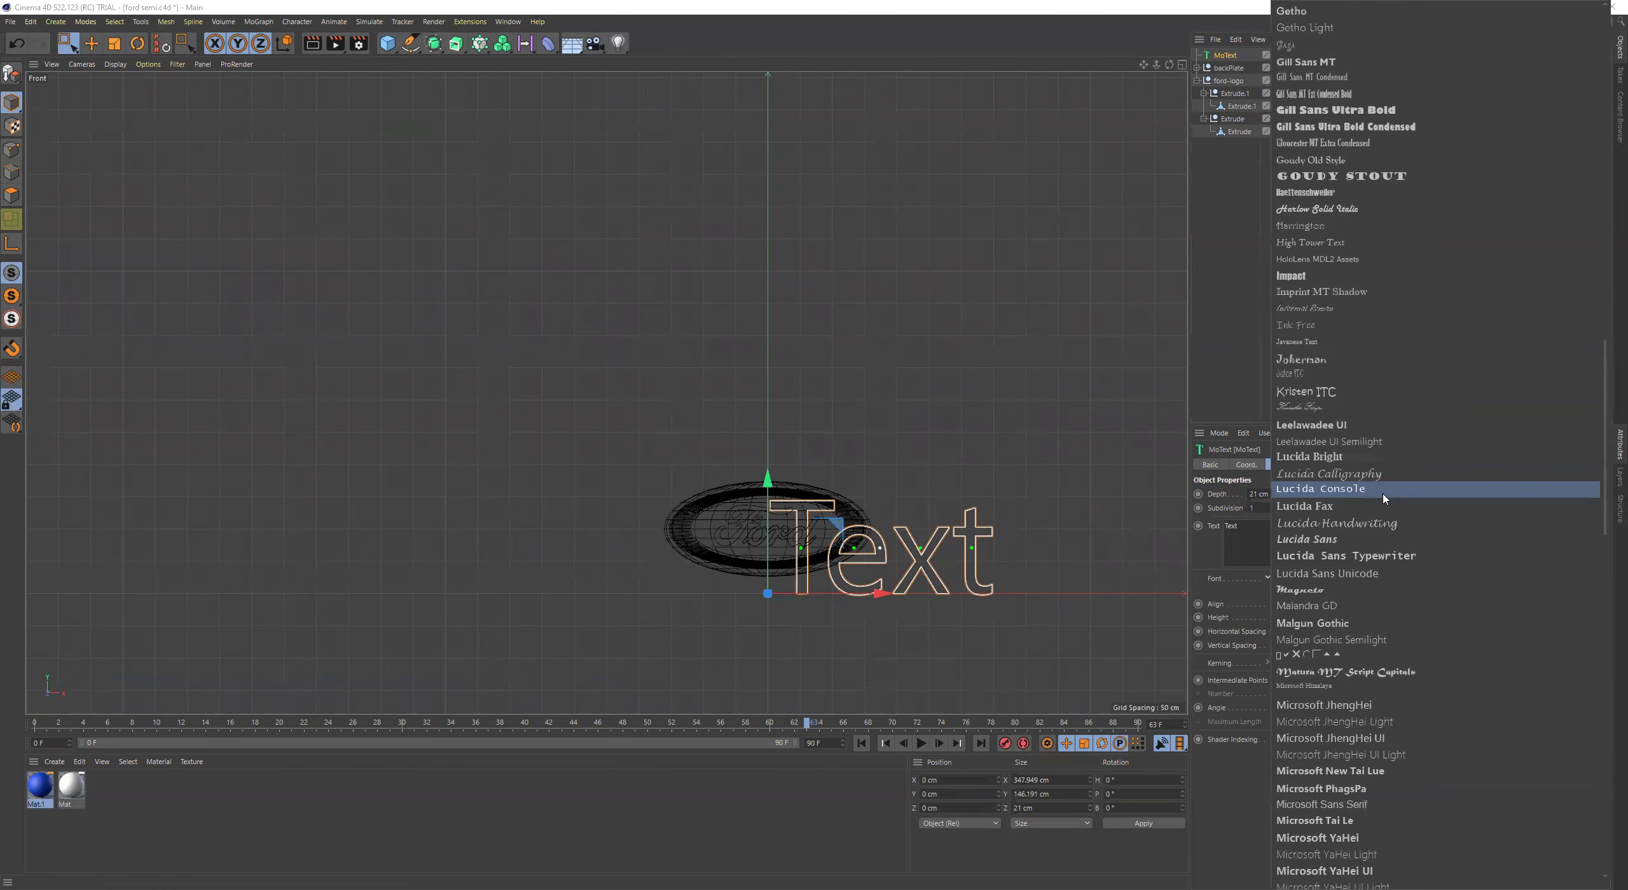
scroll(1384, 499, up, 9)
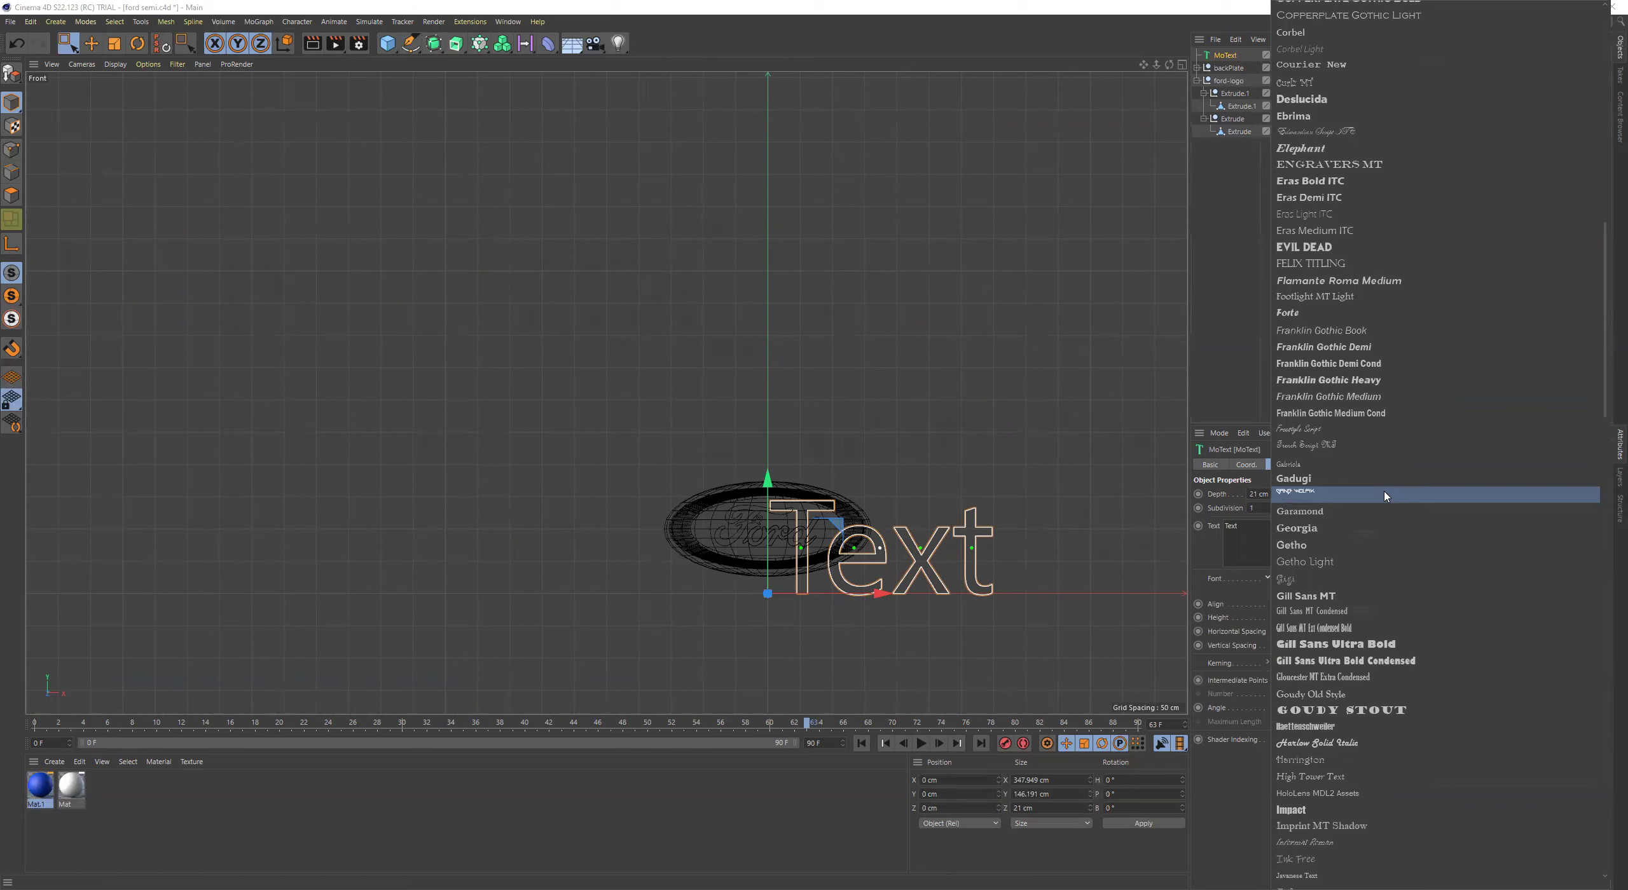
click(1327, 100)
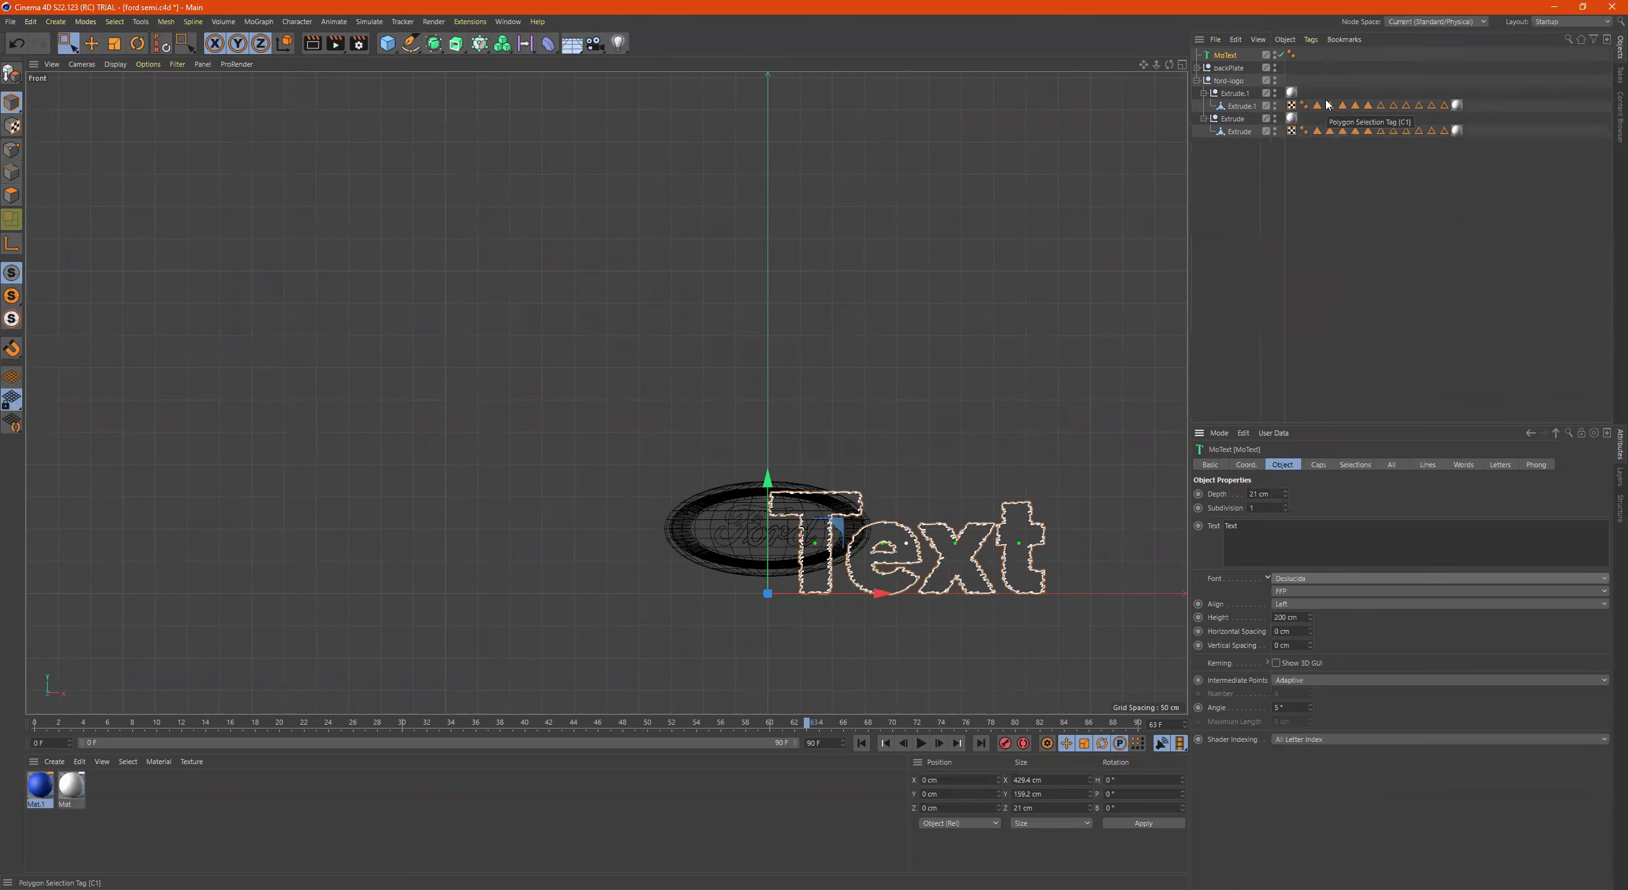
Set the MoText font to Arial Black and move the text above the logo to about X -476 cm, Y 213 cm
click(1337, 580)
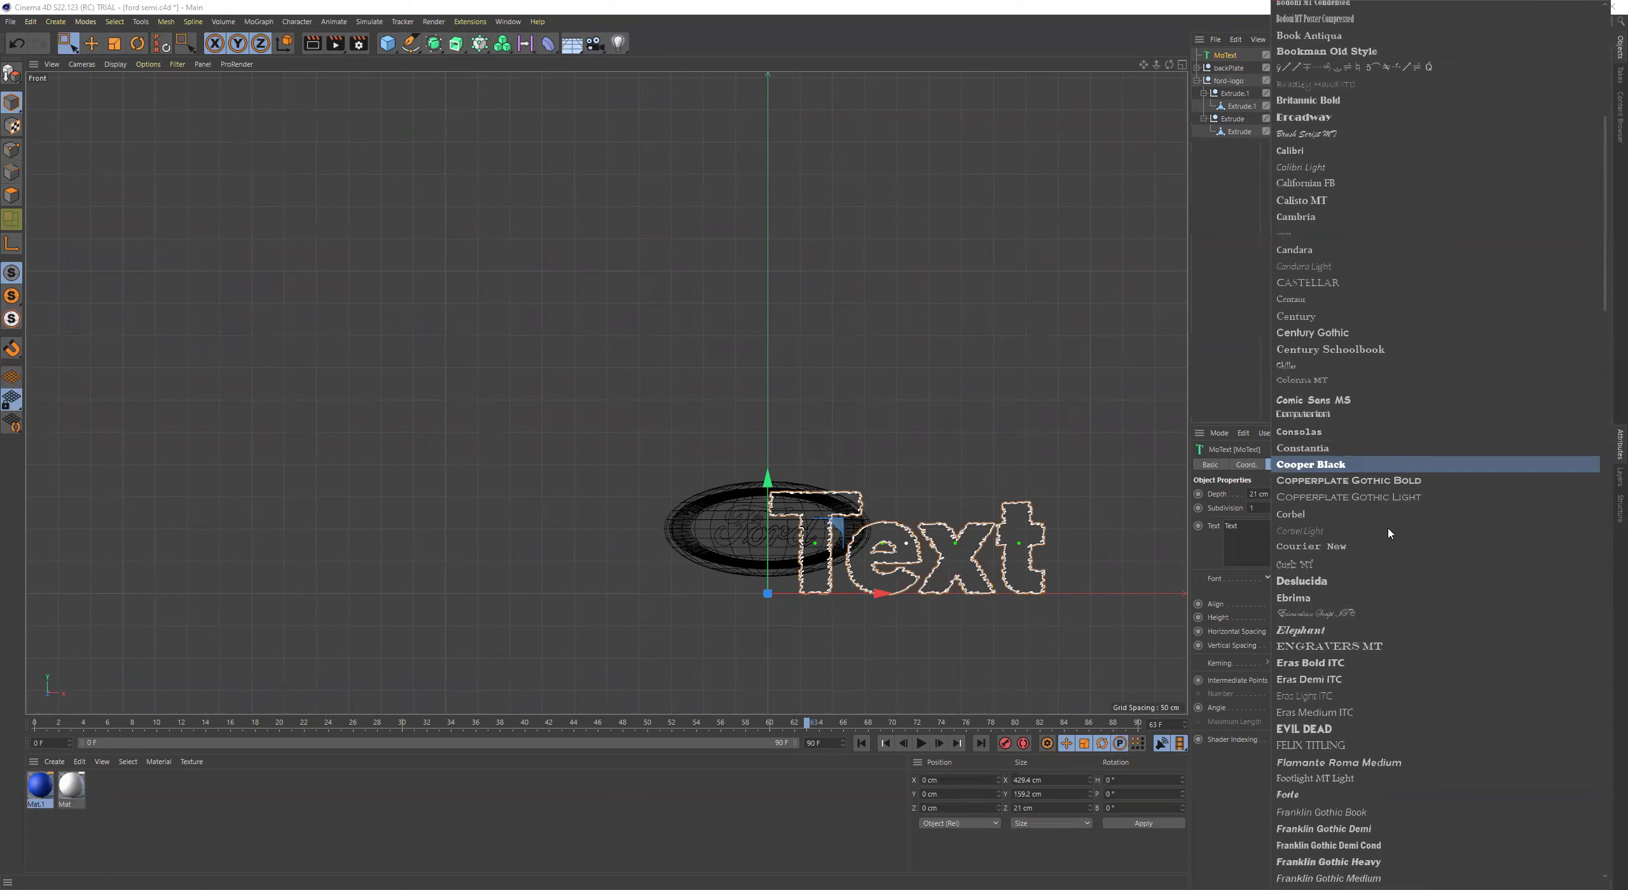
click(1361, 581)
click(1329, 581)
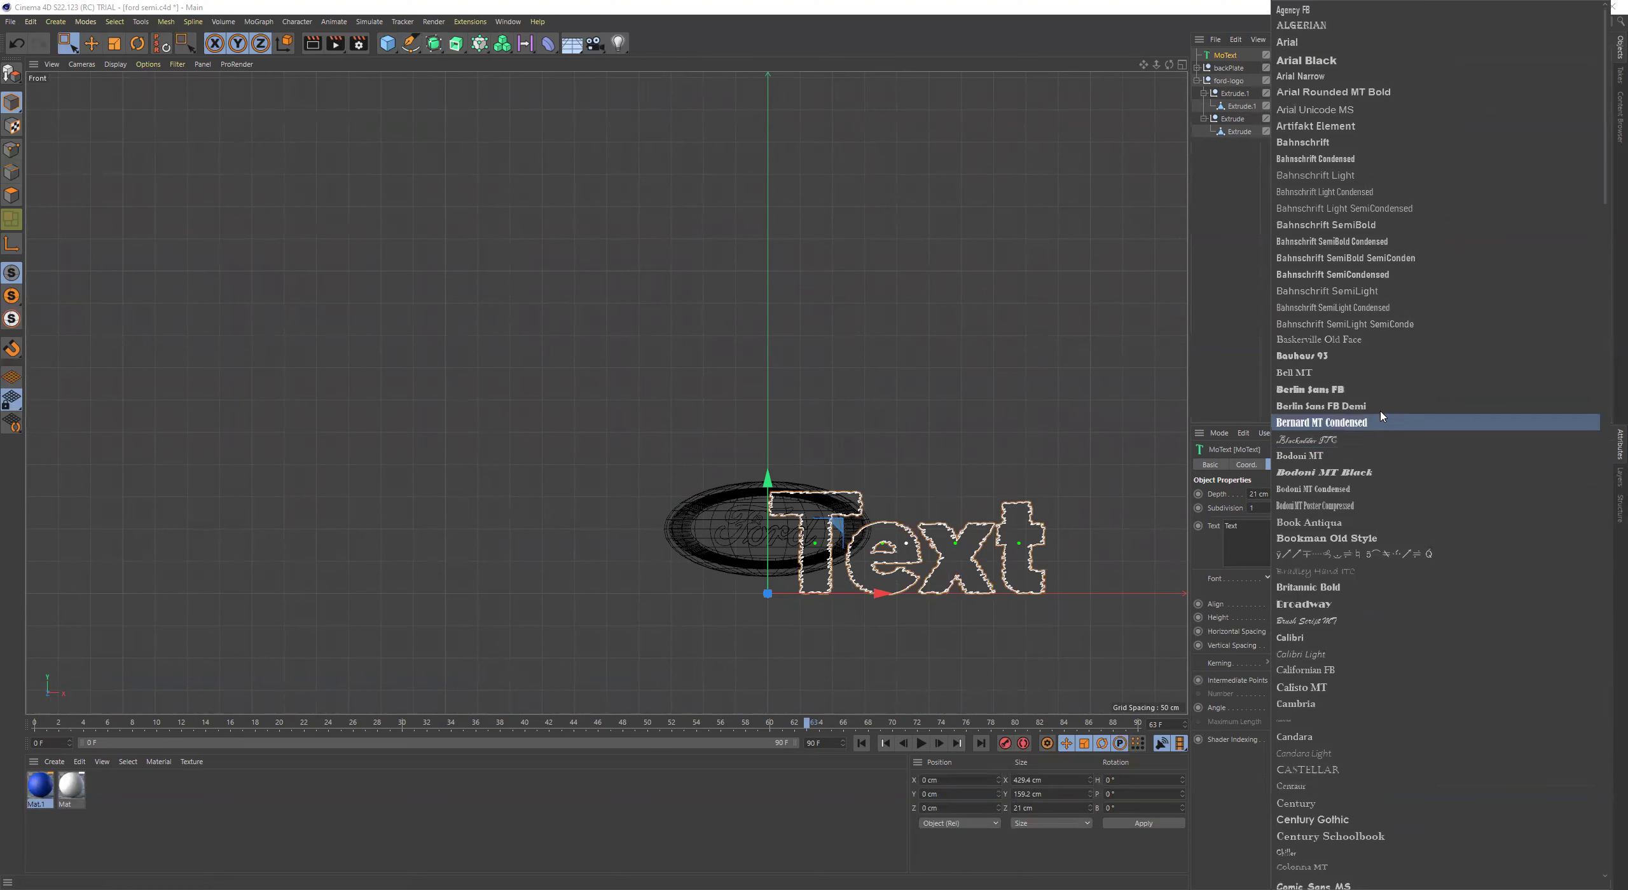
click(1320, 60)
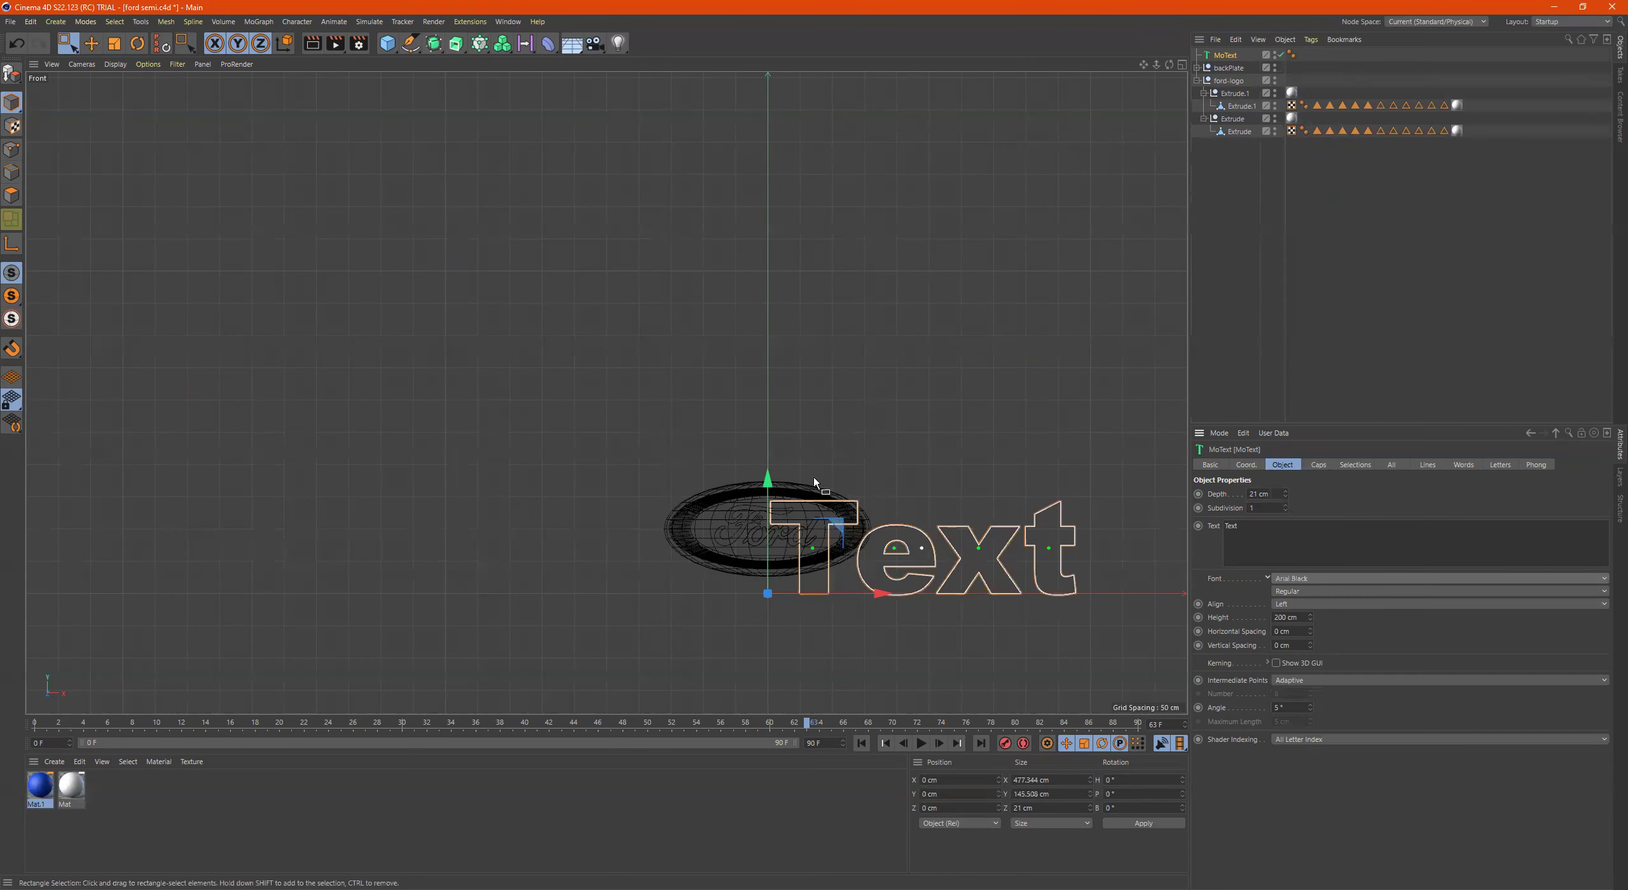
drag(774, 478, 772, 347)
drag(888, 462, 587, 478)
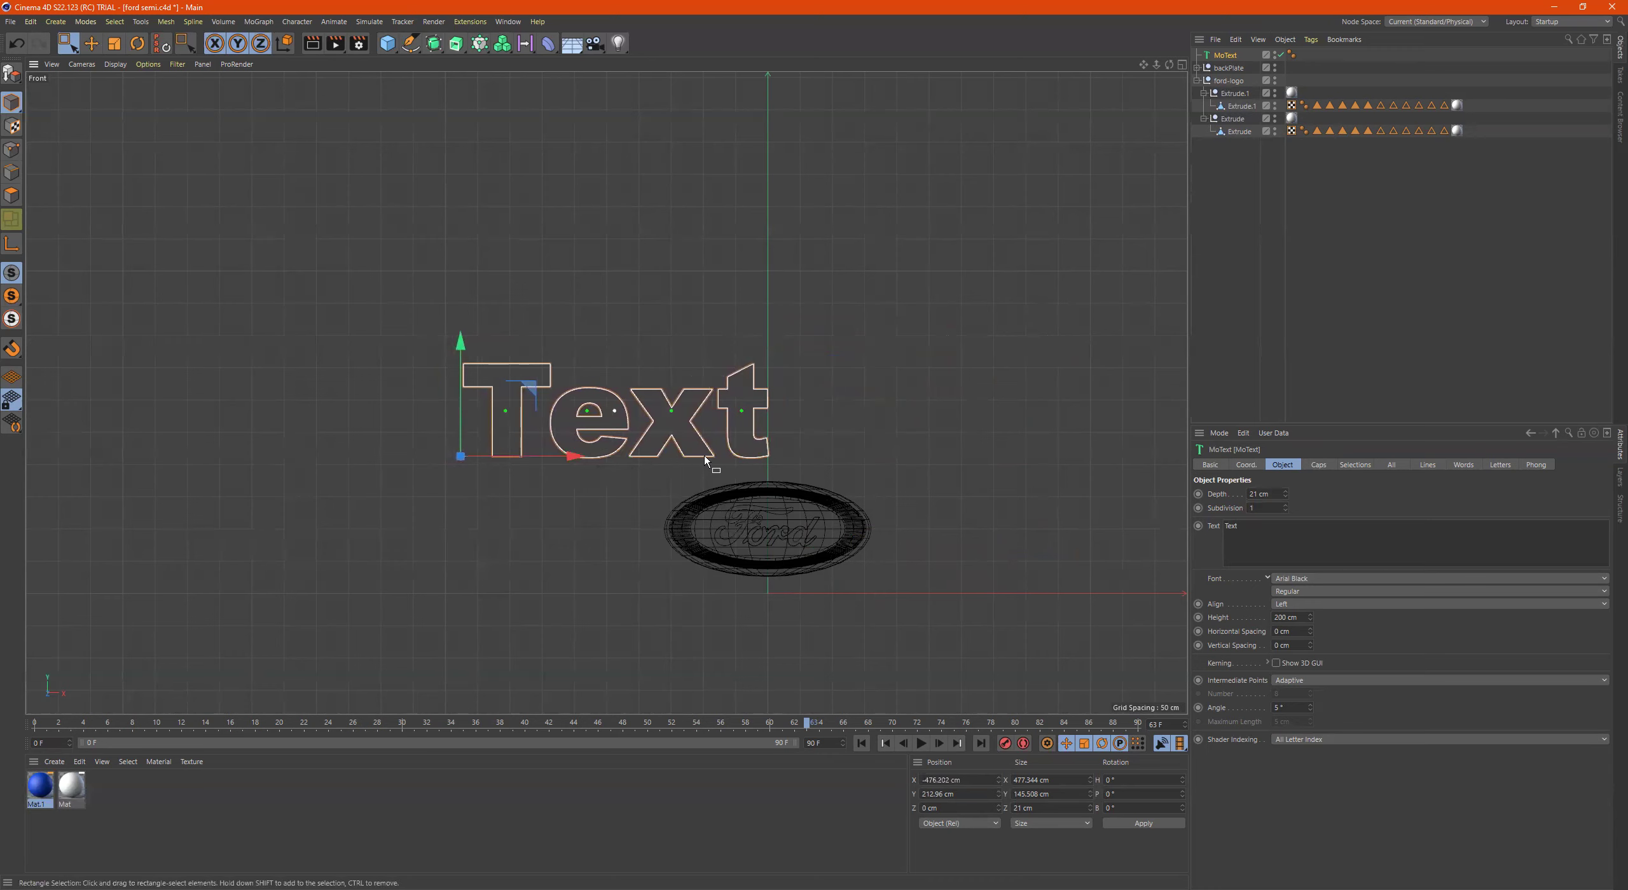
Replace the MoText wording with Built
drag(1307, 526, 1147, 530)
text(Built)
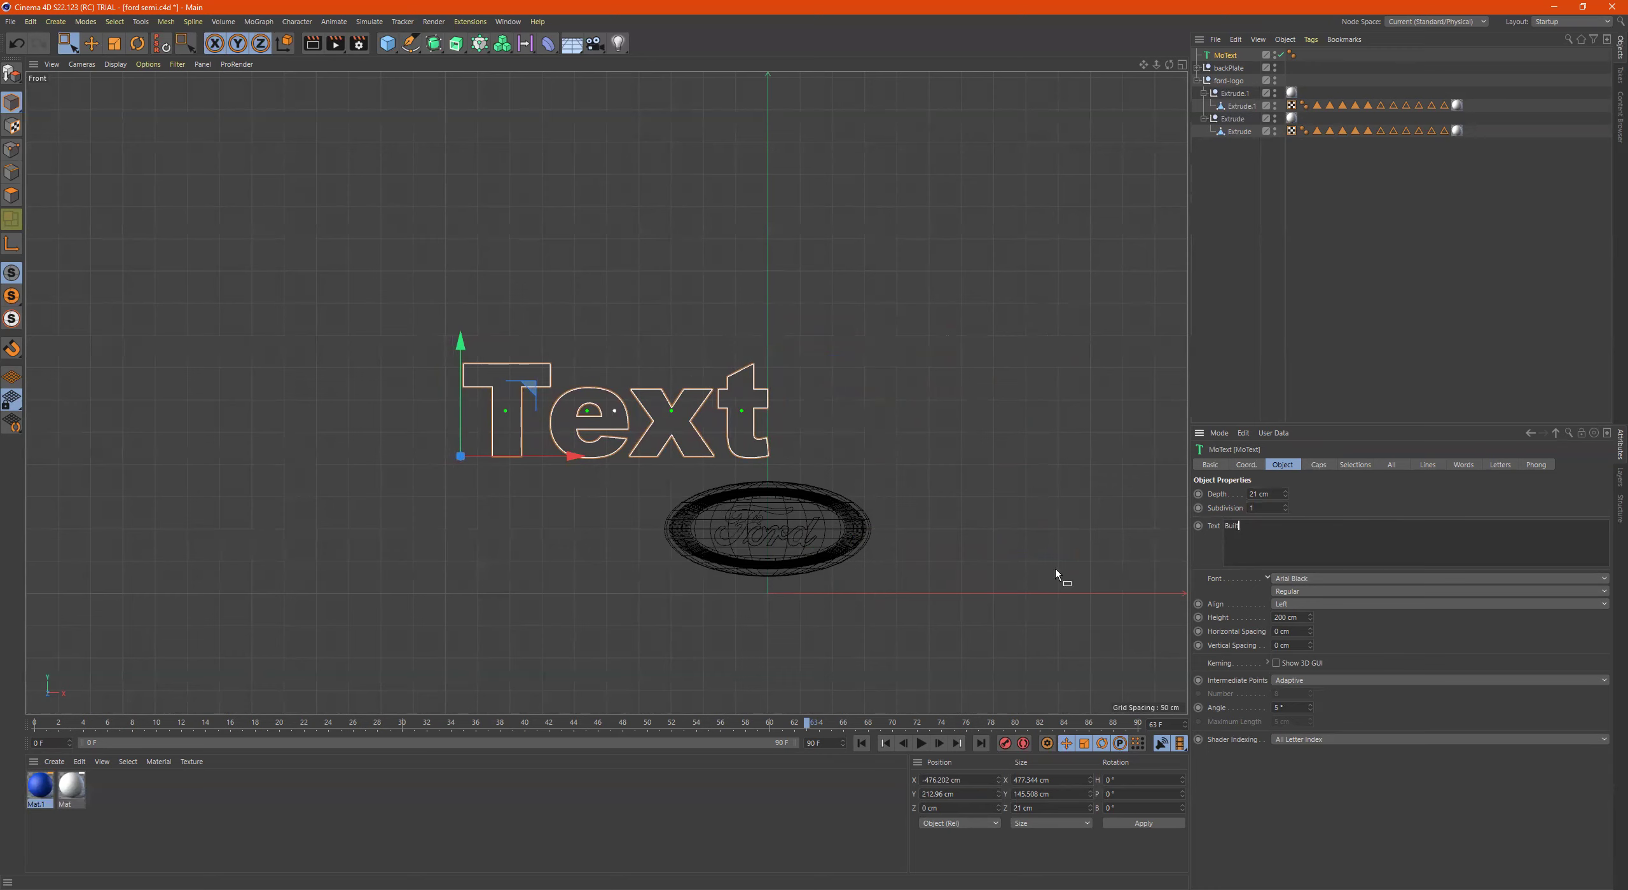
click(978, 593)
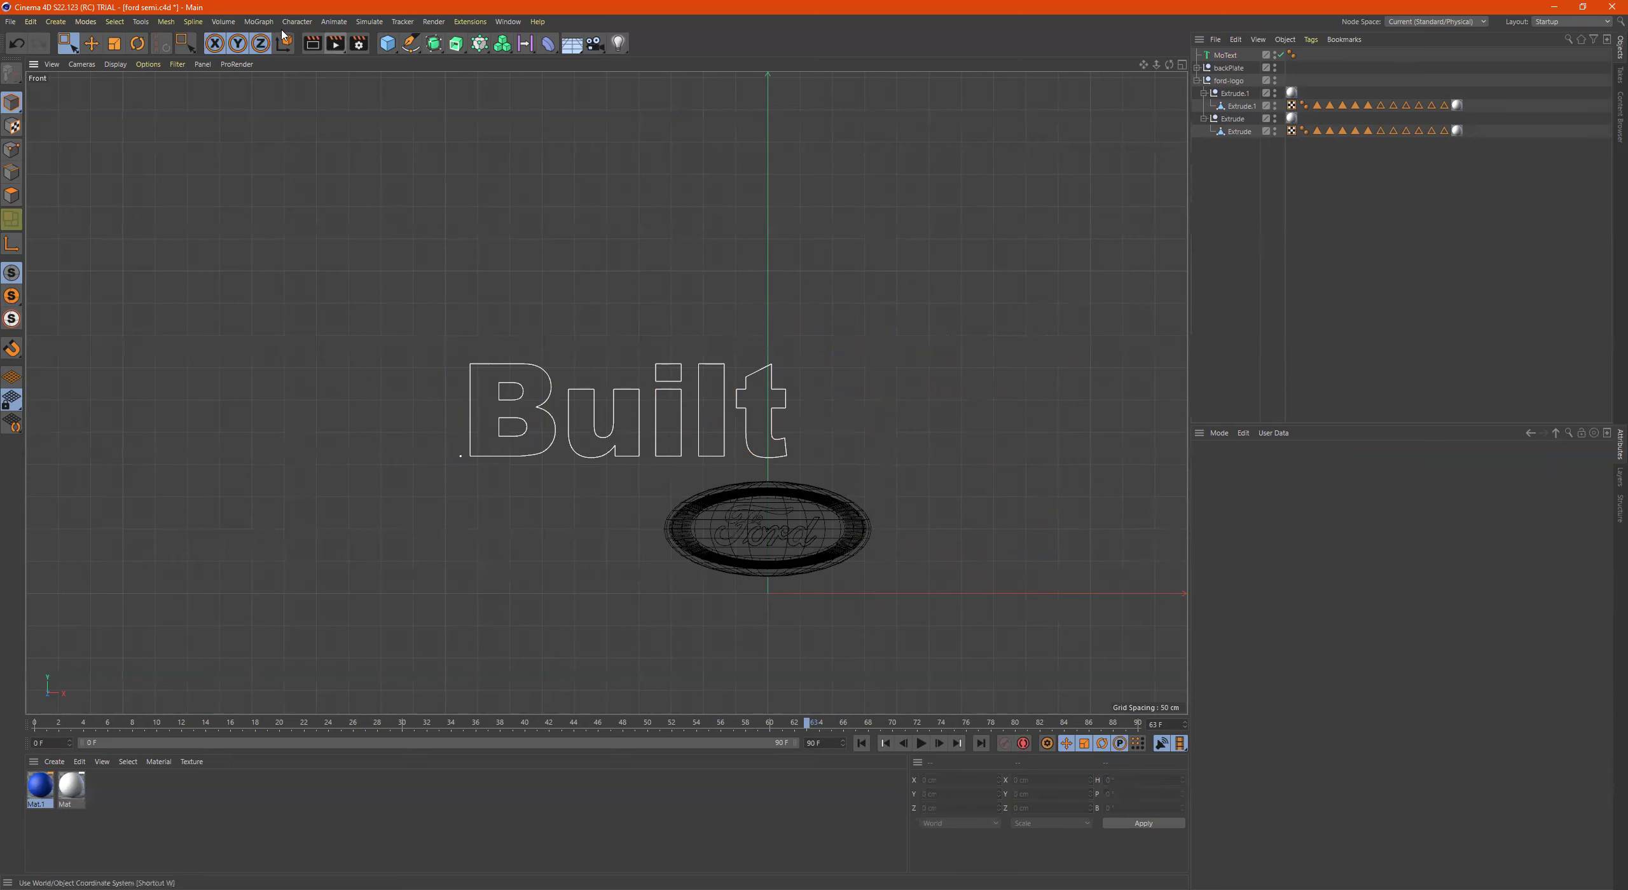
Duplicate the Built MoText and move the copy beside the original, to about X 62 cm
click(1223, 60)
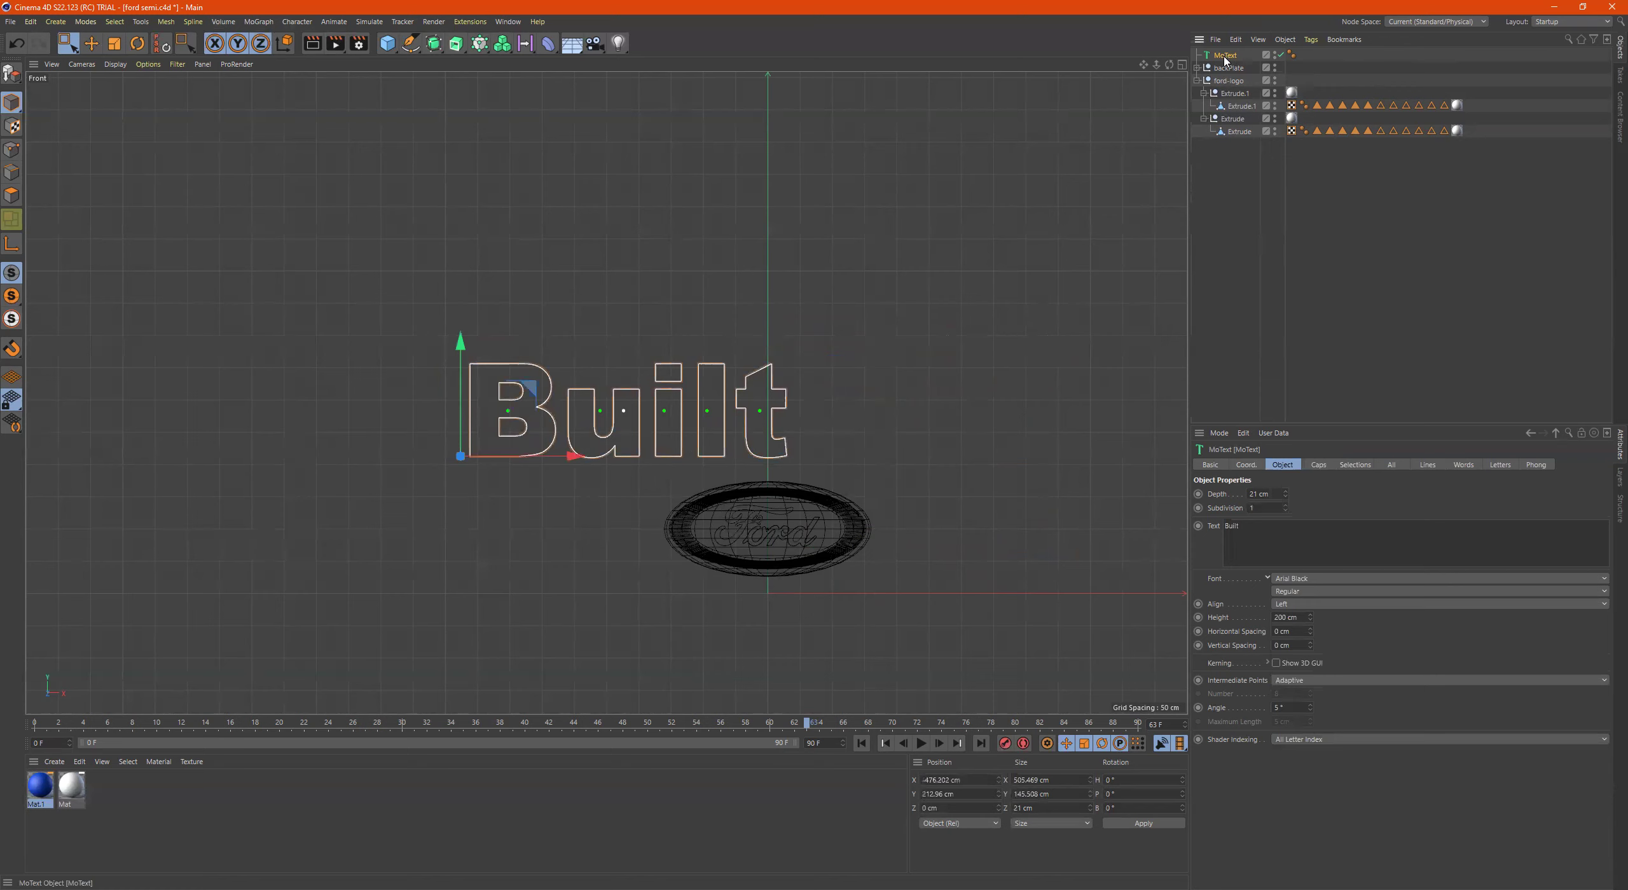
key(ctrl+c)
key(ctrl+v)
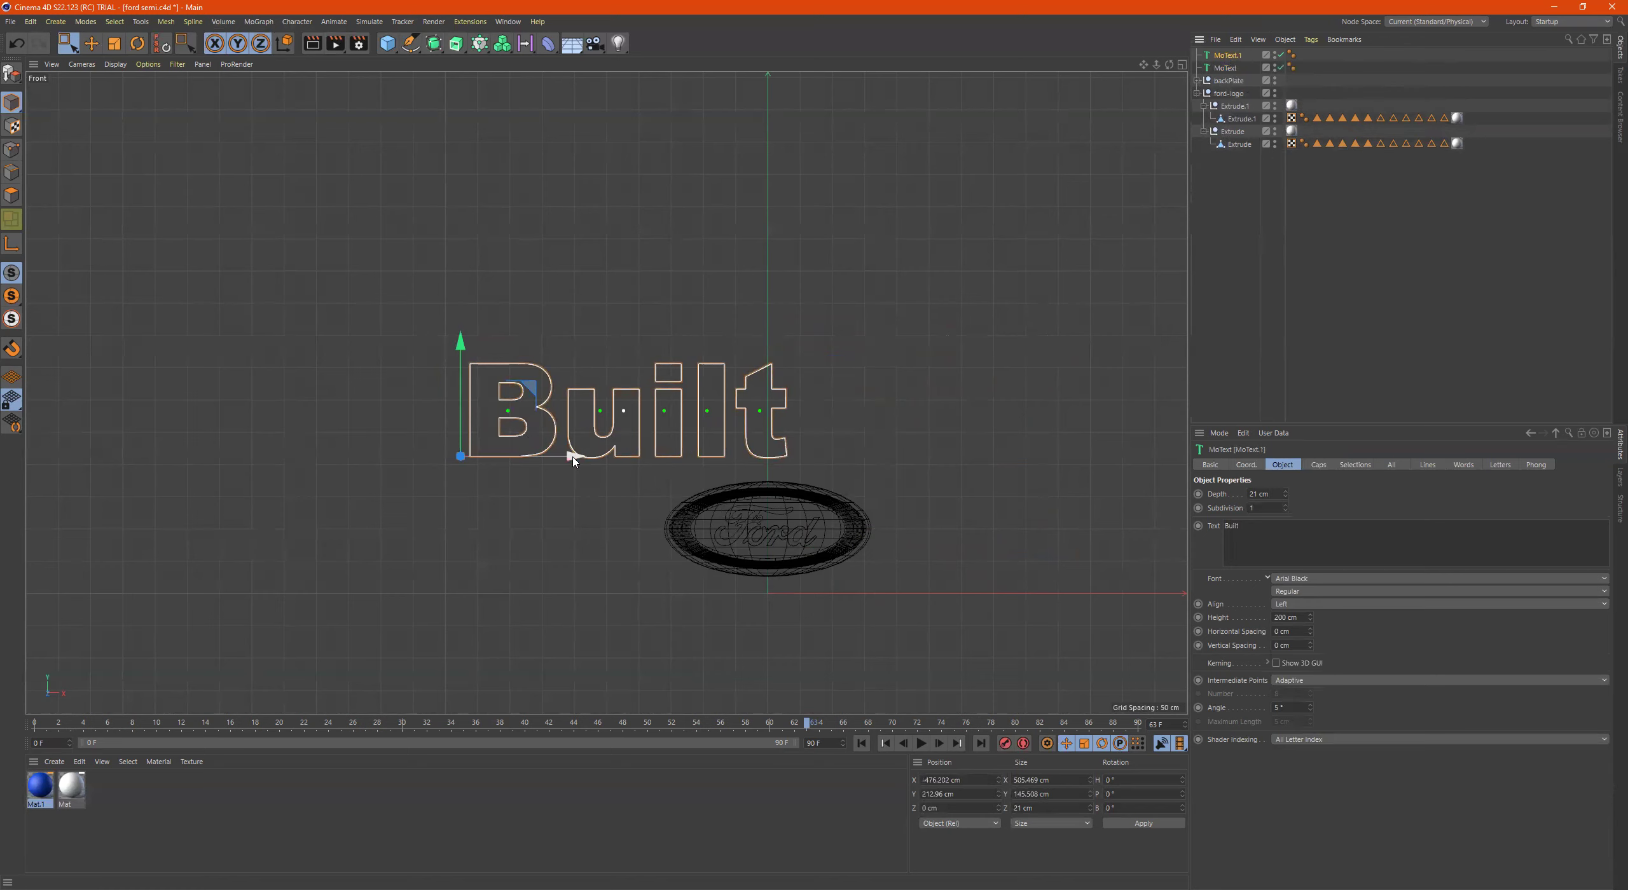
drag(575, 461, 920, 454)
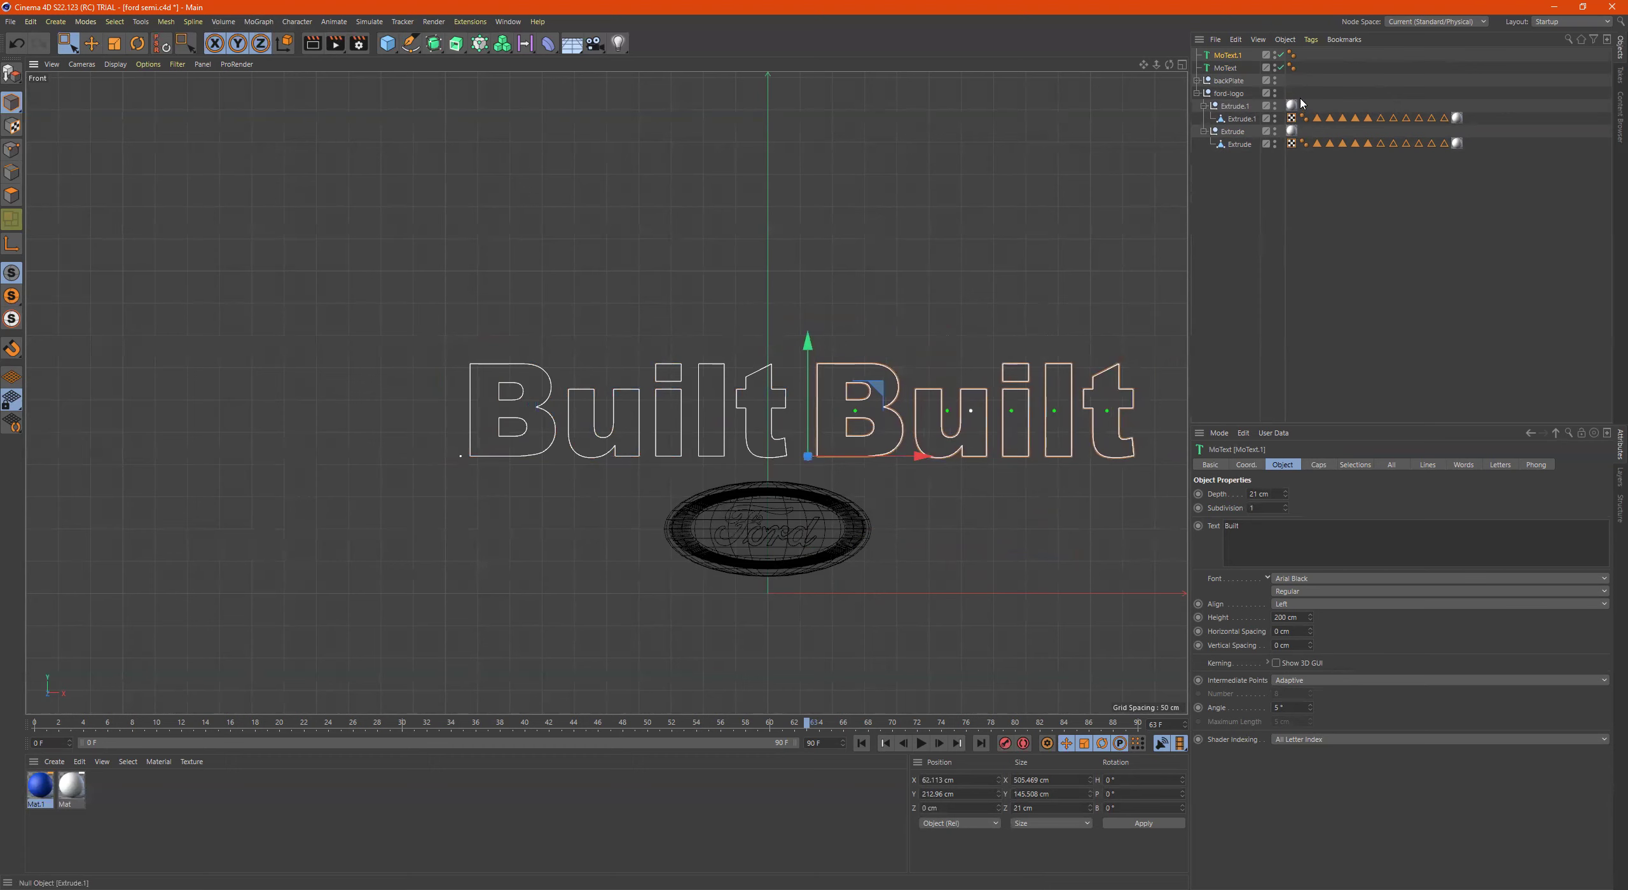
Replace the wording of the duplicated MoText with Ford
double_click(1275, 534)
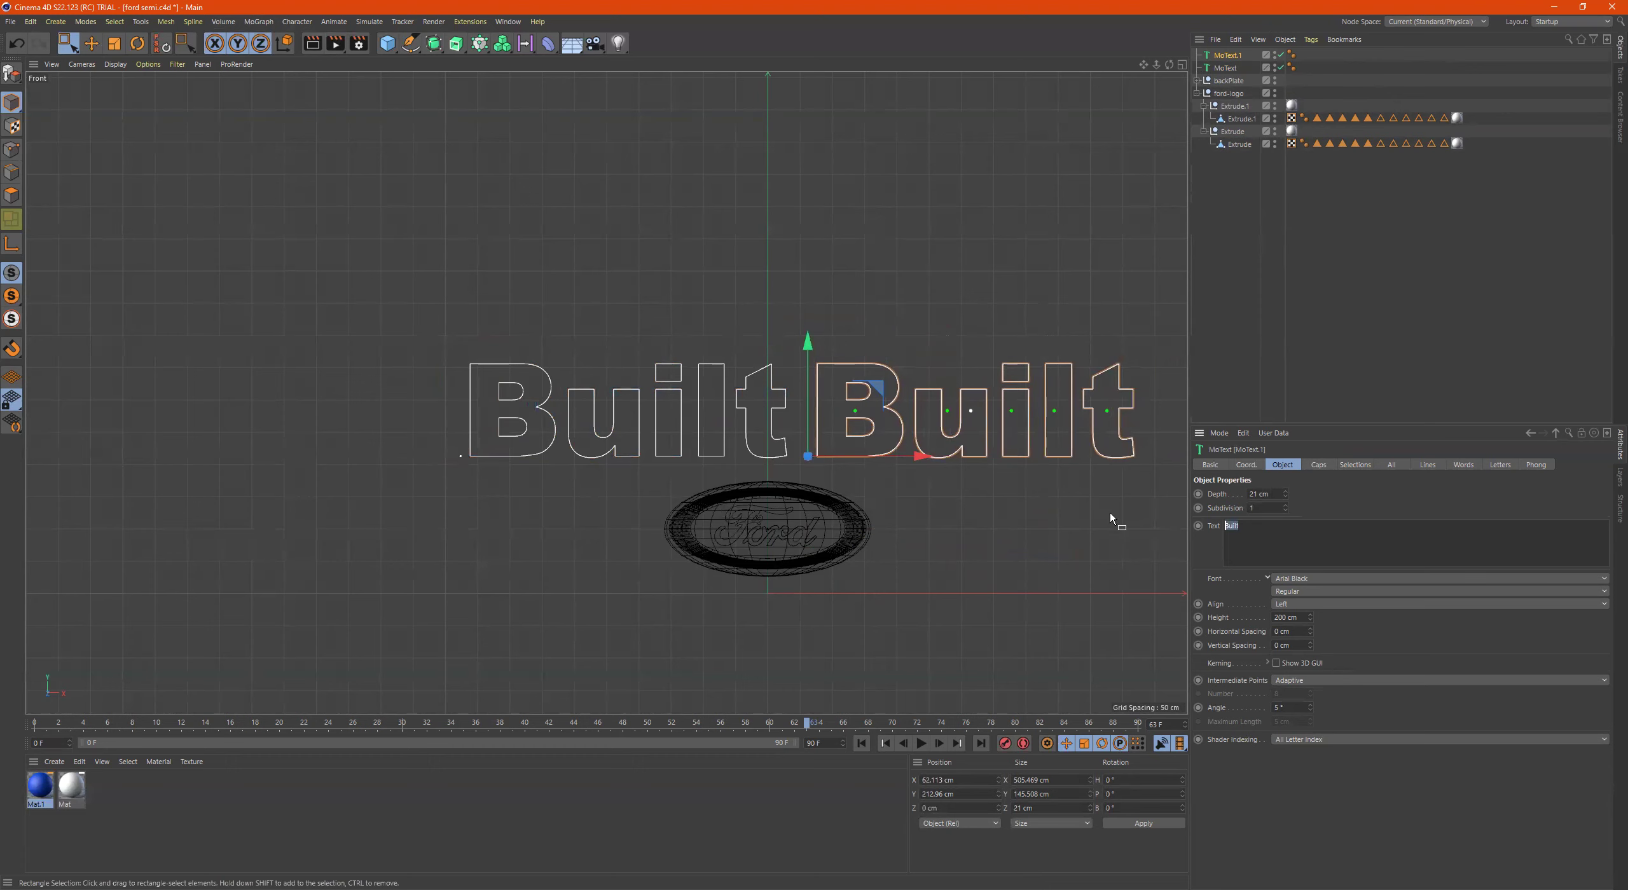
text(FO)
key(BackSpace)
text(ord)
click(1011, 592)
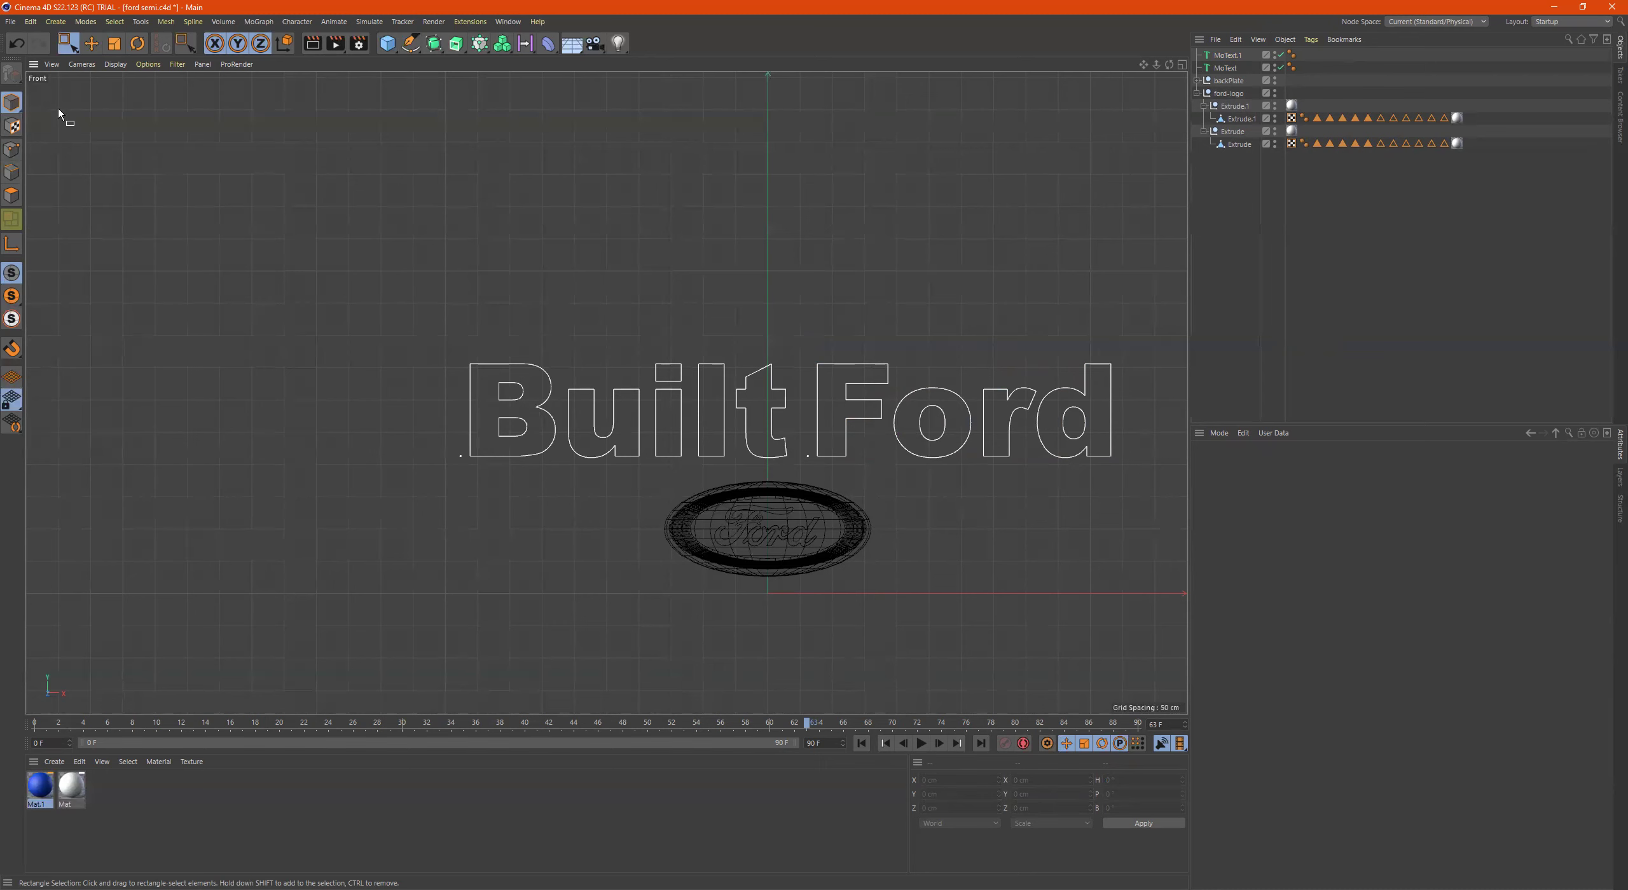
Change the duplicated MoText wording to Tough
click(1227, 55)
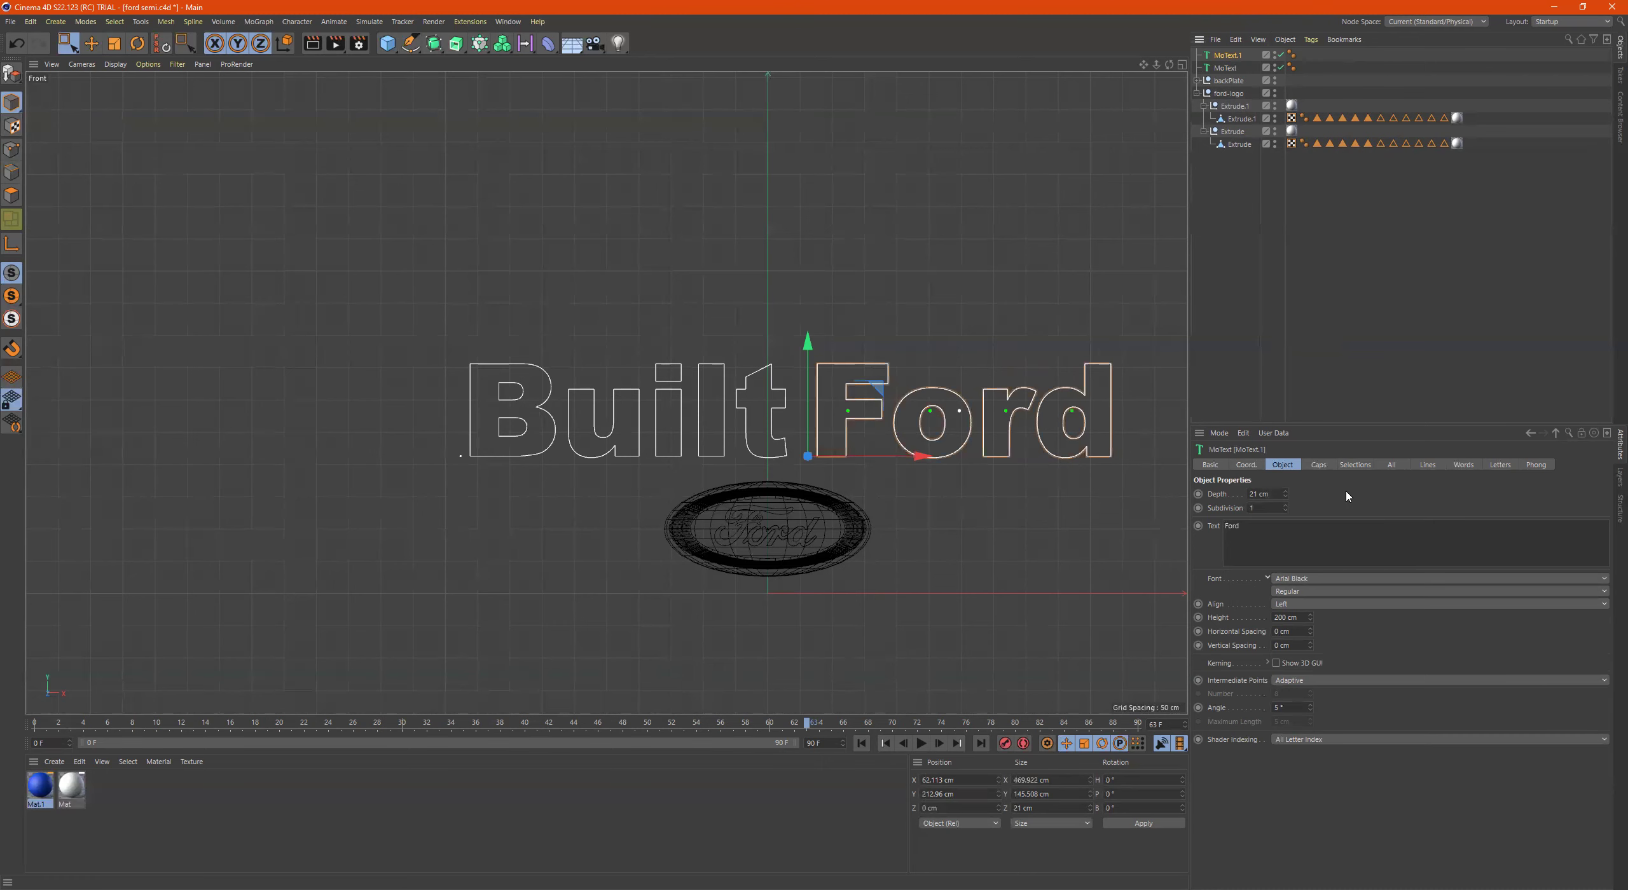
double_click(1286, 527)
text(Tough)
click(880, 514)
Move the Tough text below the Ford logo and centre it horizontally under the oval
scroll(969, 478, down, 2)
scroll(969, 478, down, 2)
middle_click(1012, 460)
middle_click(1009, 498)
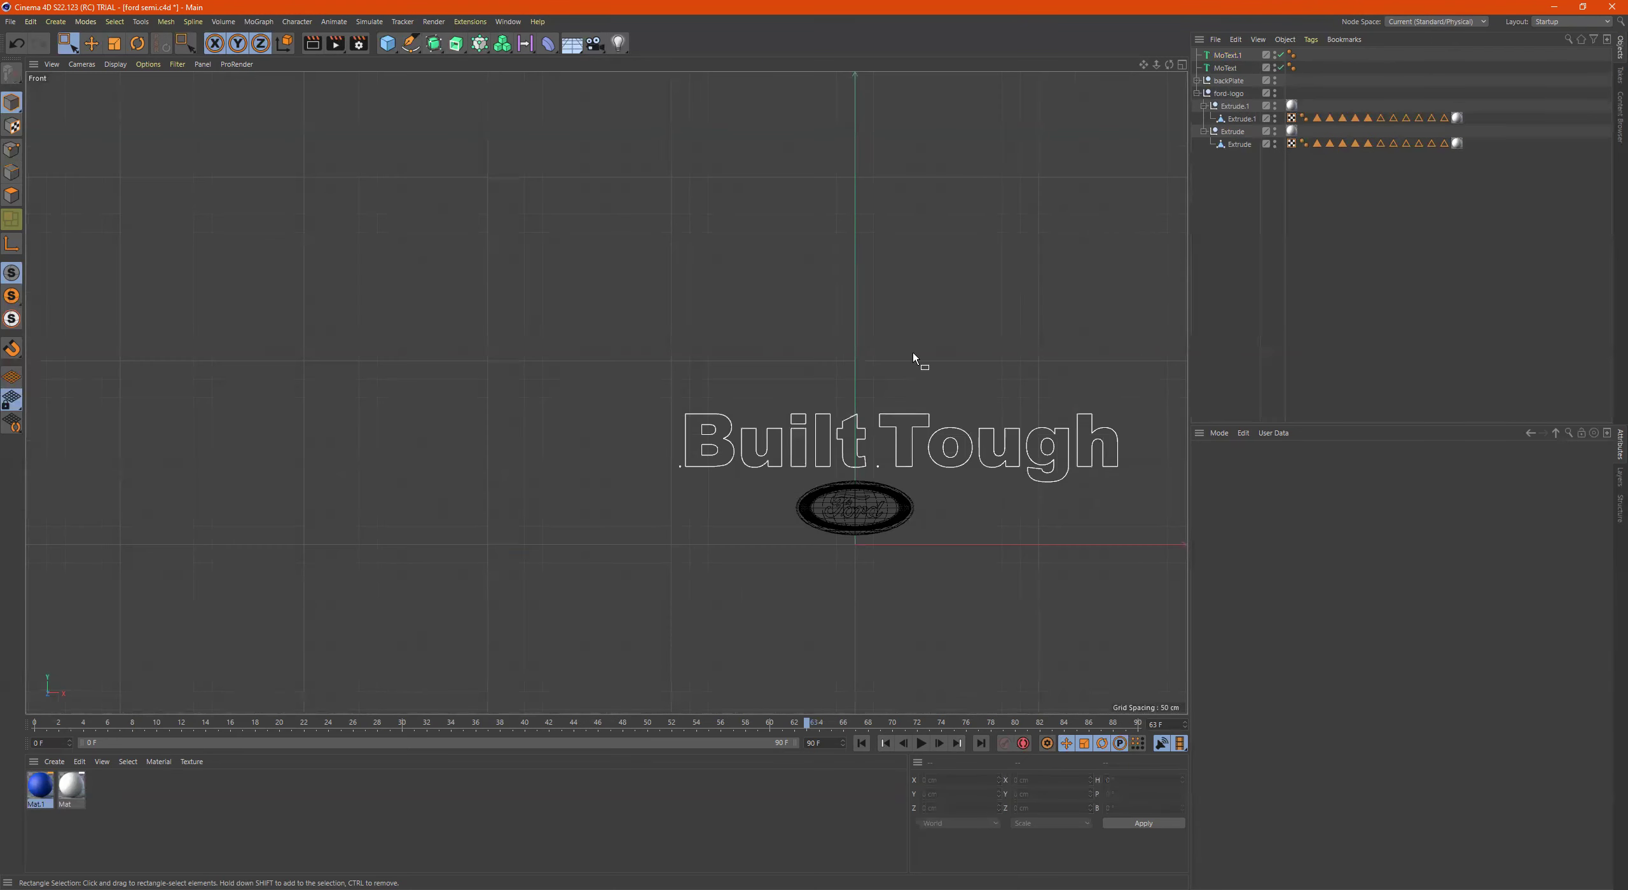
click(1226, 55)
drag(954, 408, 816, 530)
scroll(896, 537, up, 1)
scroll(895, 538, up, 3)
alt+middle_drag(961, 520, 795, 466)
drag(509, 575, 494, 578)
Enlarge the Built text to about 621 cm wide and centre it above the logo at about X -283 cm
click(1224, 68)
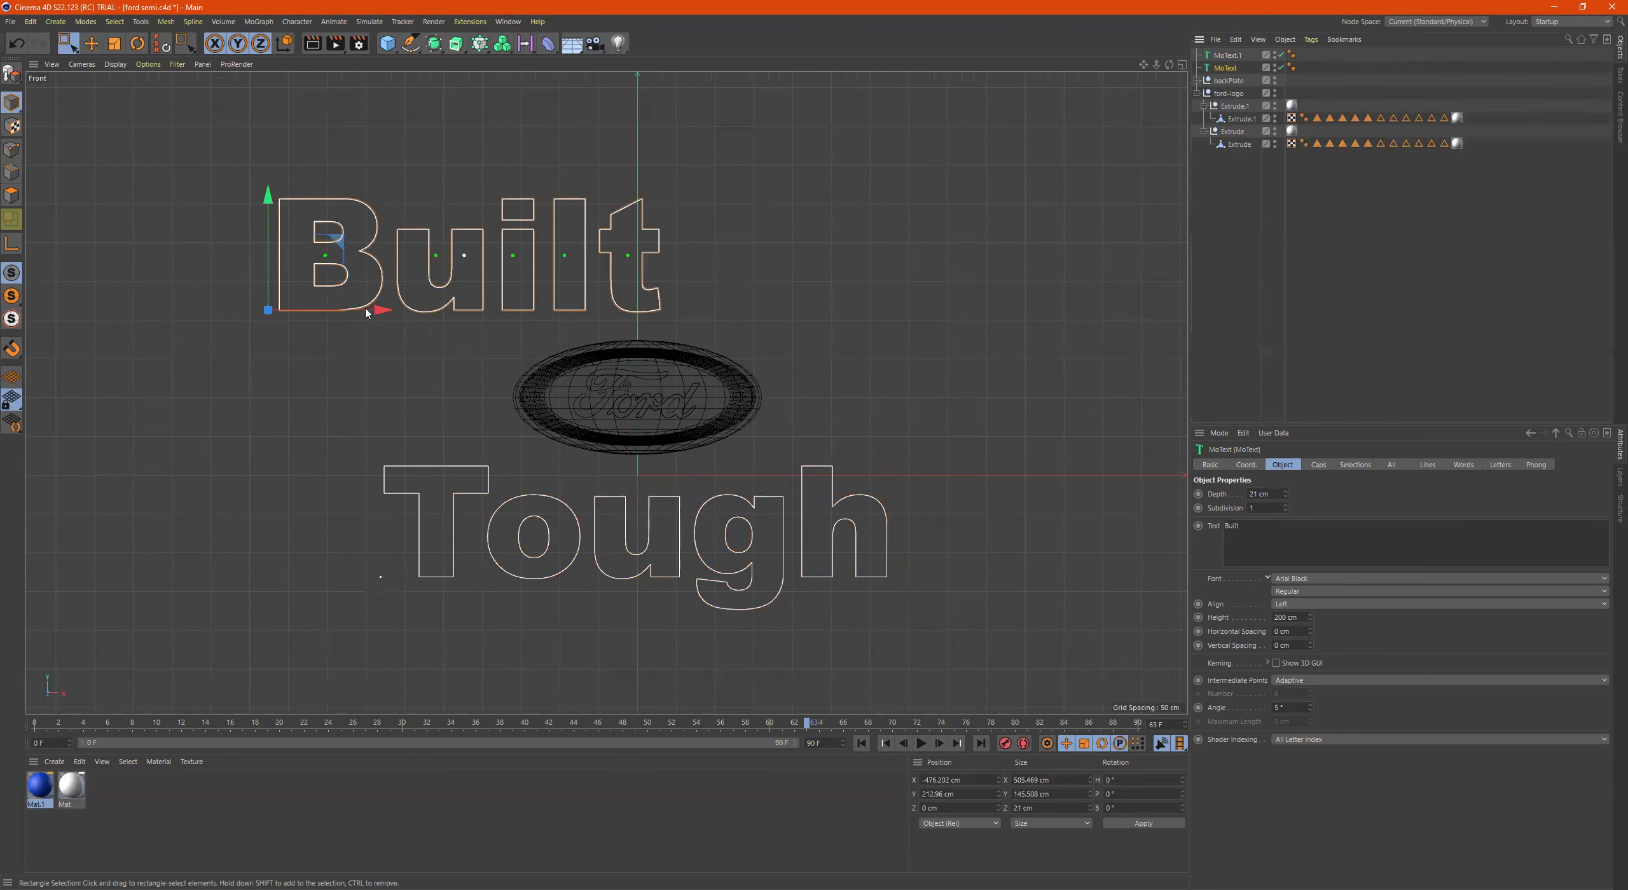
drag(379, 316, 552, 320)
key(t)
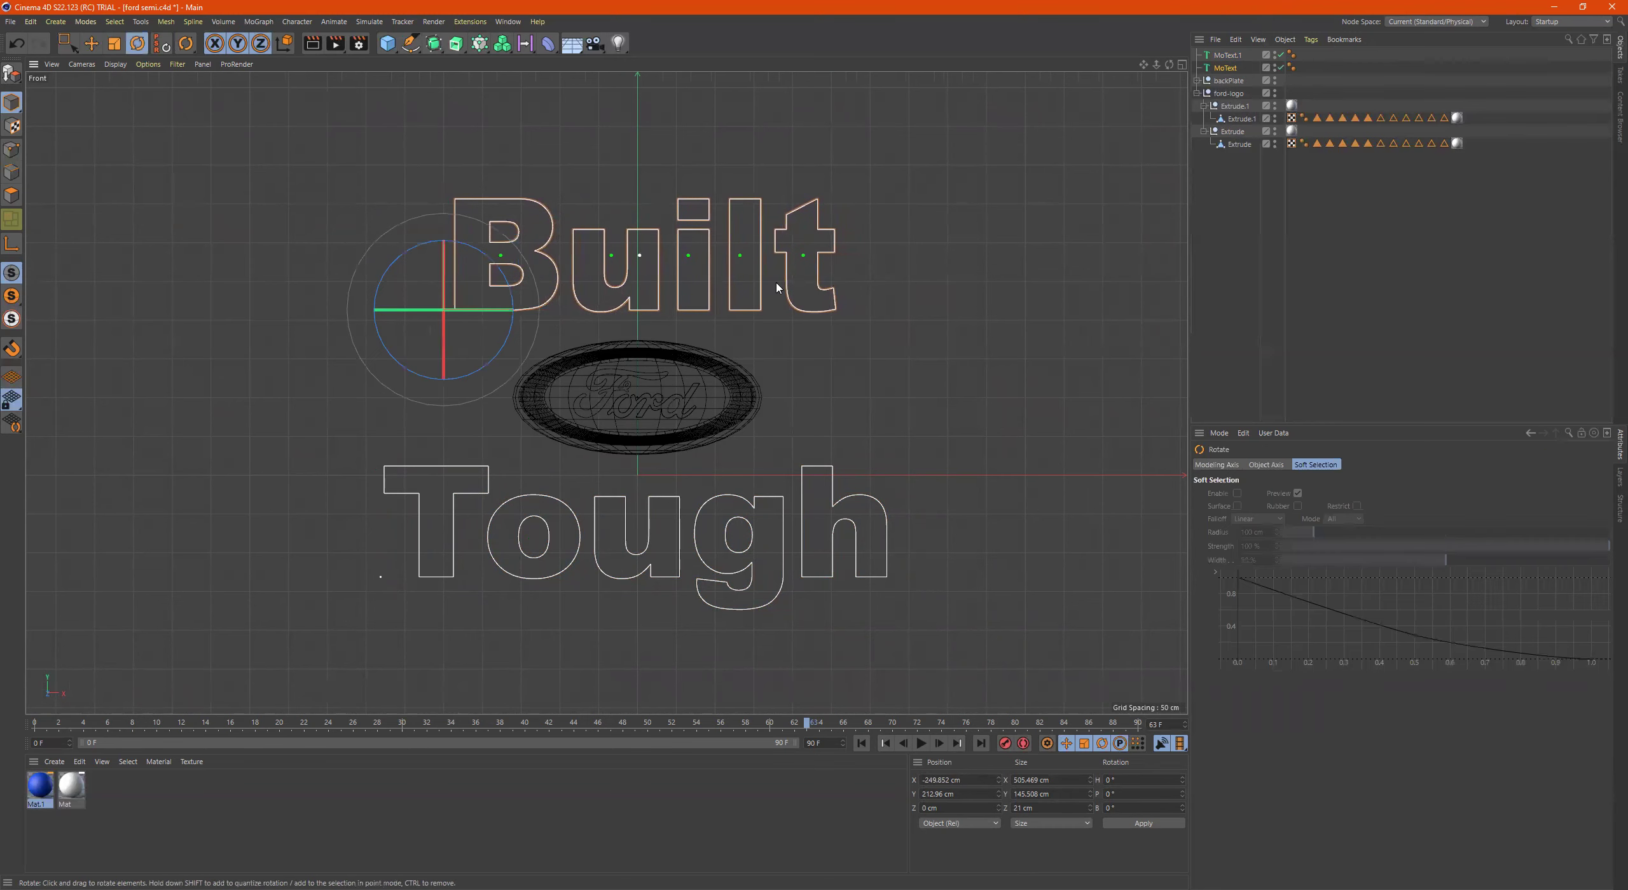
drag(587, 247, 657, 251)
key(e)
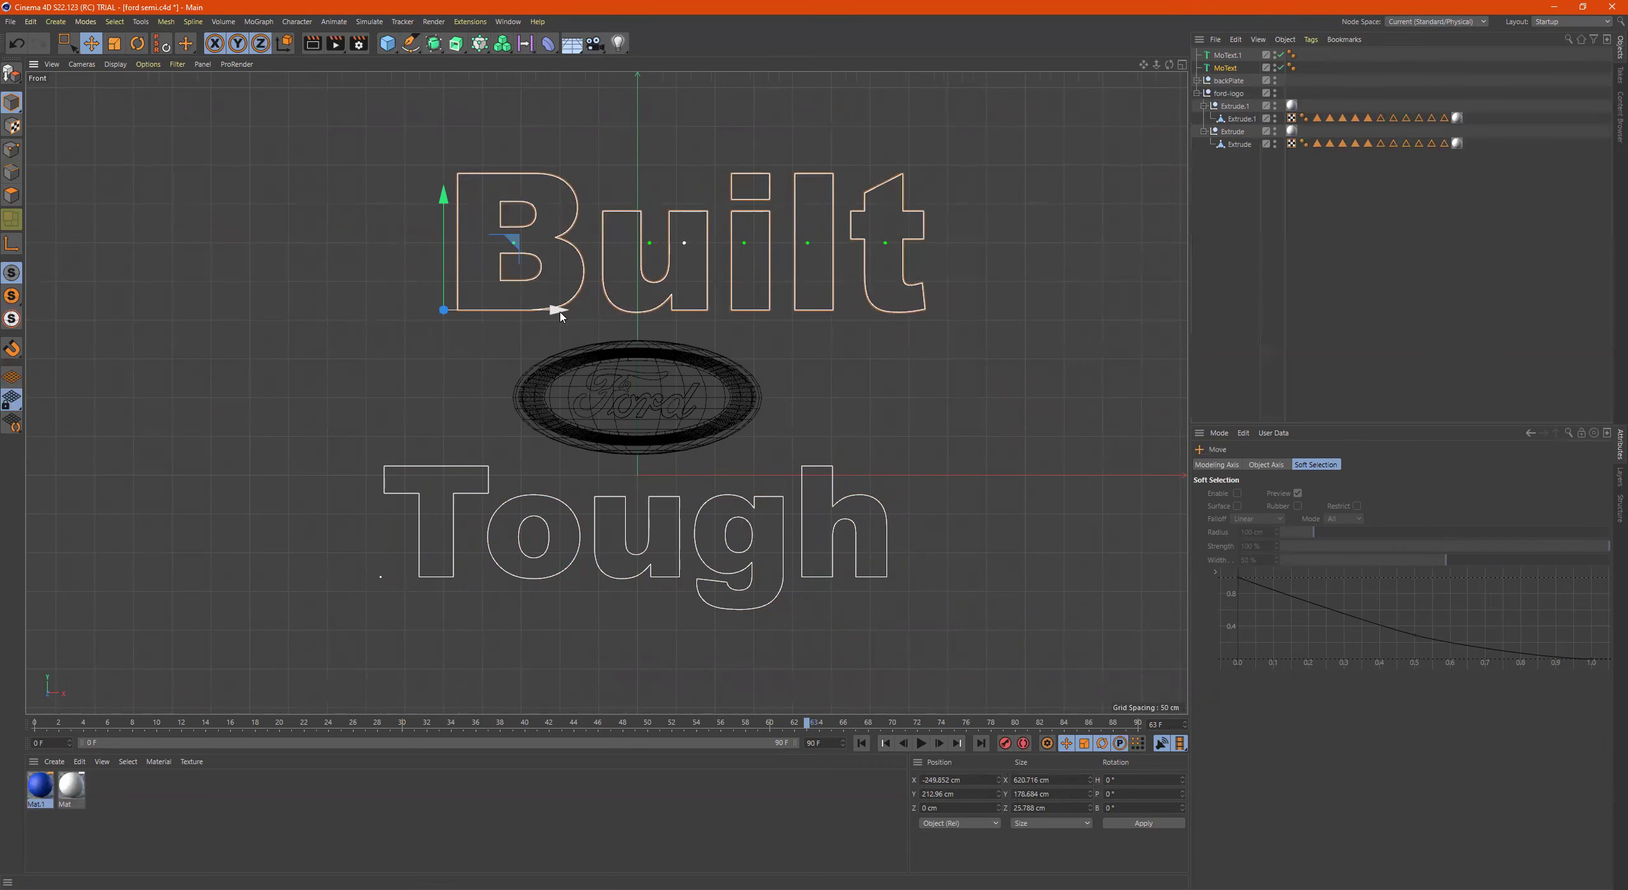
drag(559, 312, 525, 315)
alt+middle_drag(572, 298, 638, 304)
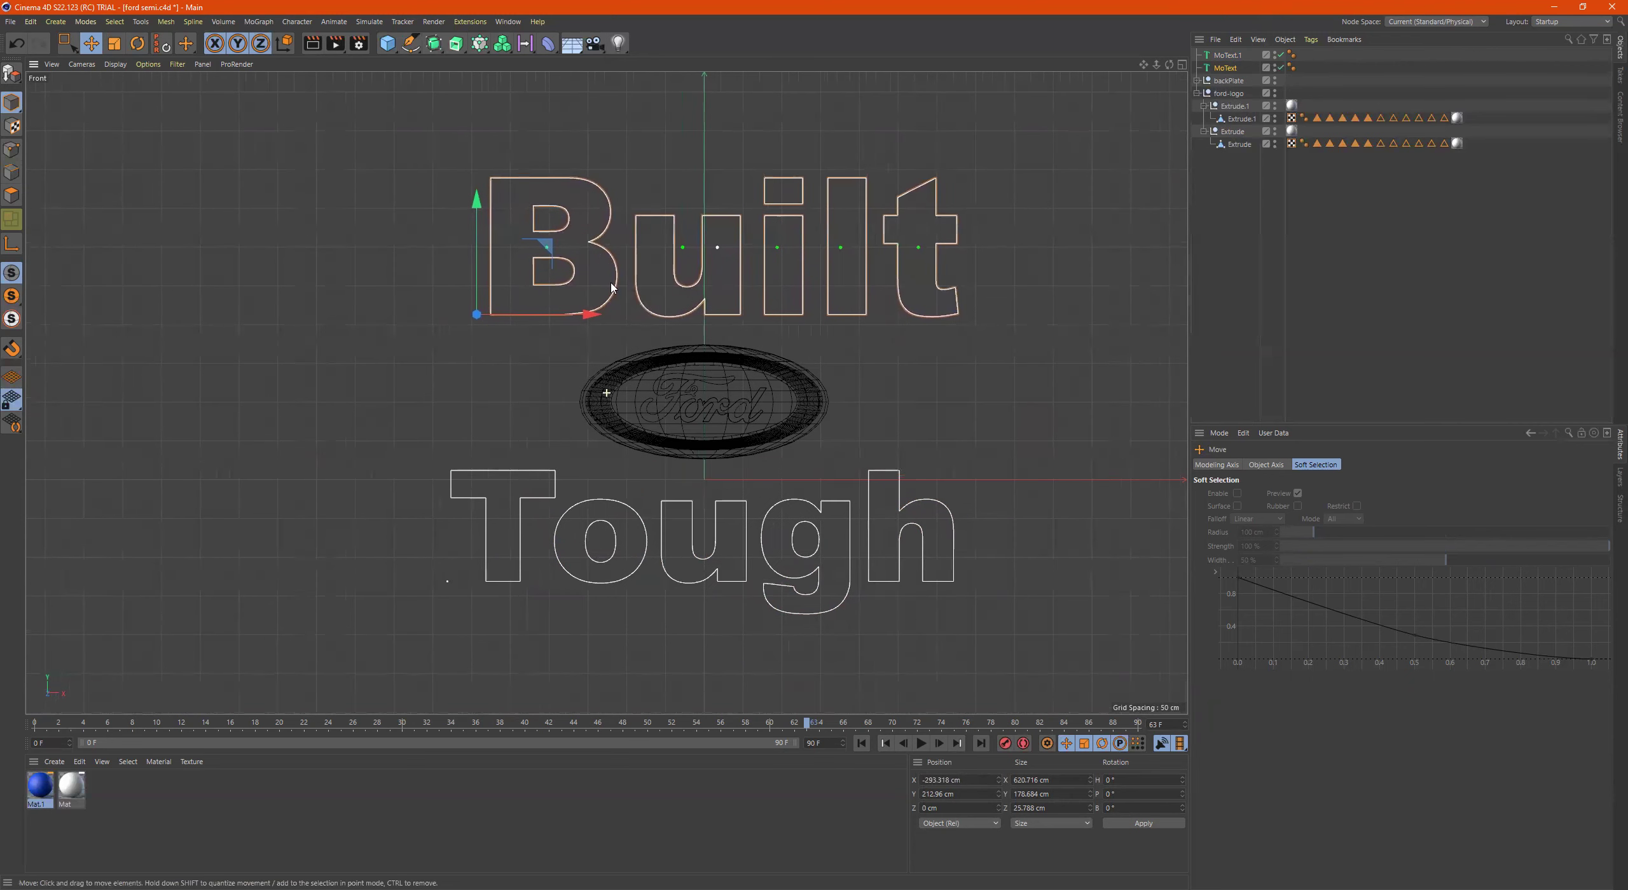
Add a cube left of the Tough text at about X -440 cm, Y -100 cm, sized about 77 by 200 by 59 cm
click(383, 42)
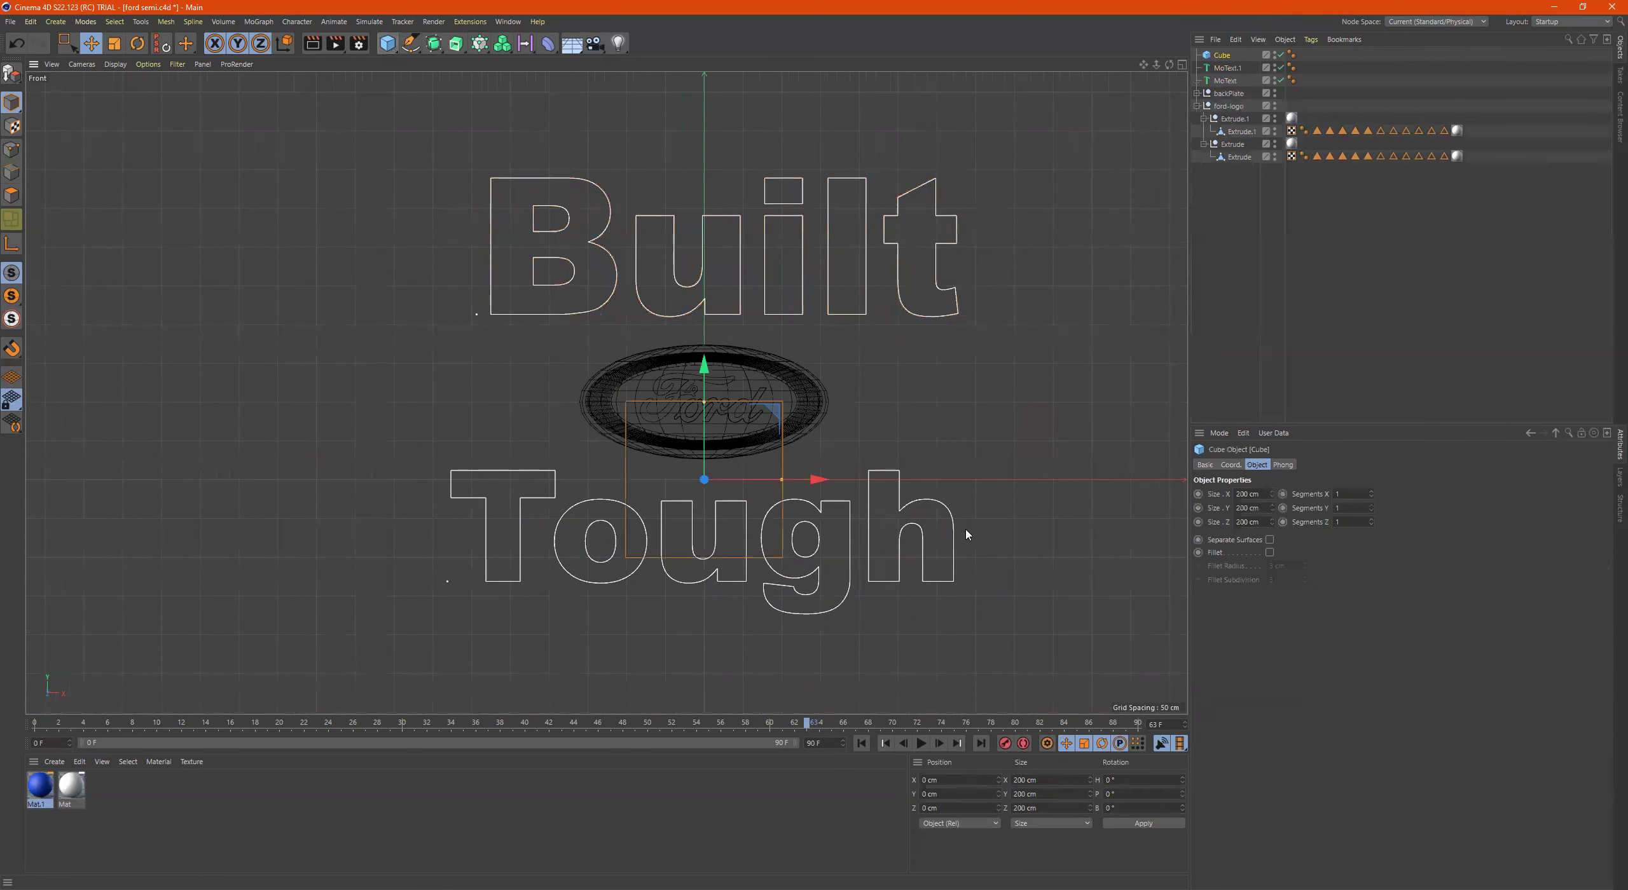
drag(817, 483, 376, 485)
drag(419, 422, 433, 497)
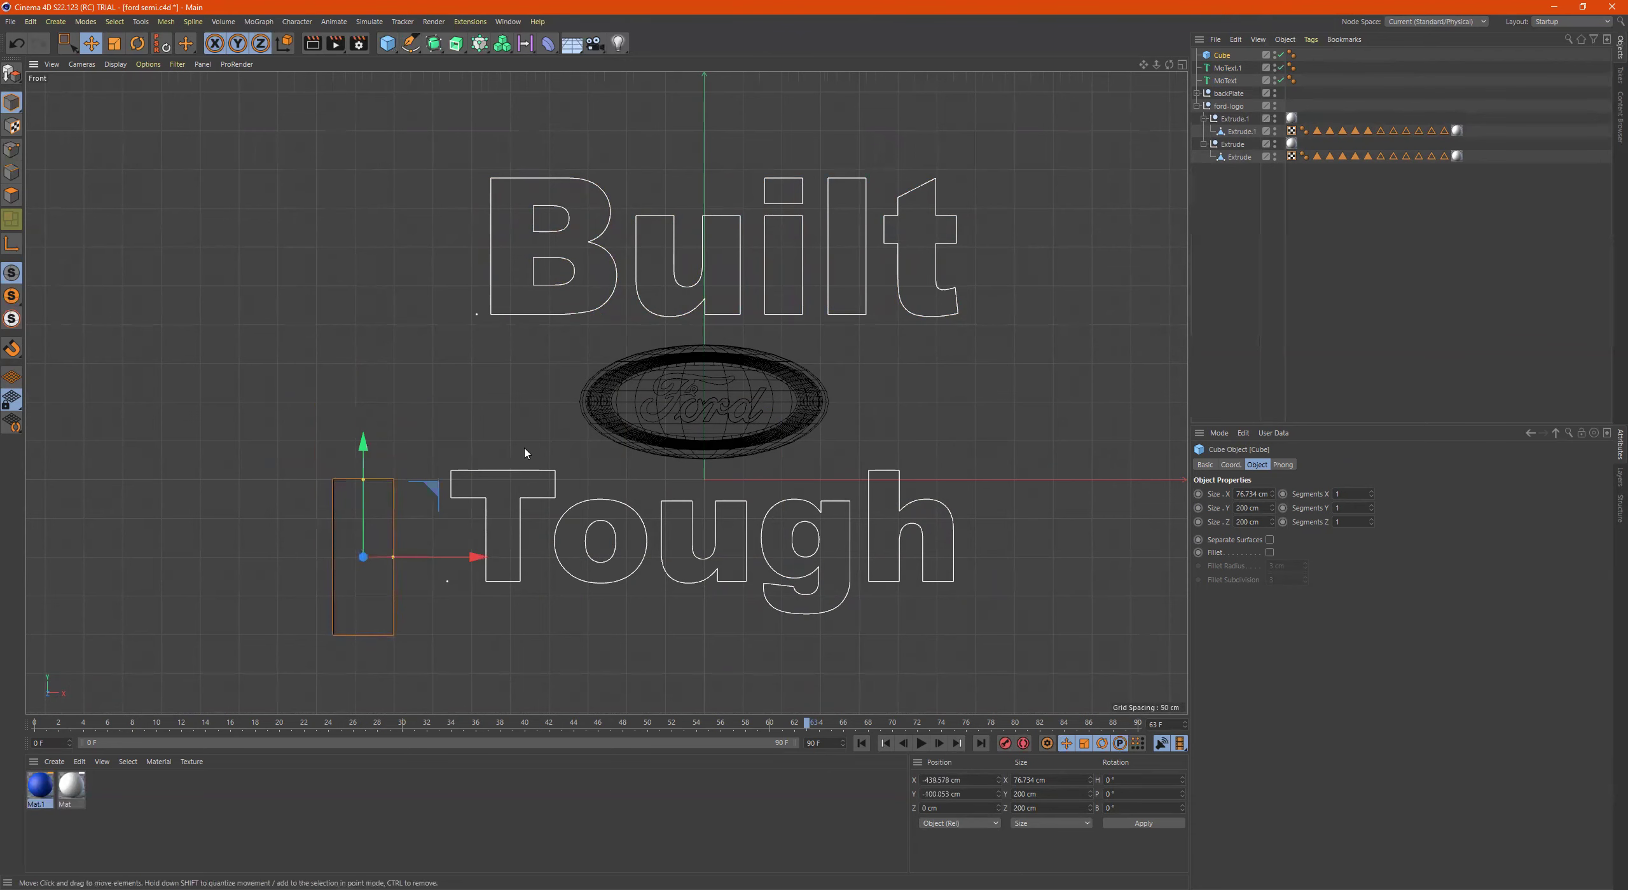
middle_click(666, 333)
middle_click(403, 320)
alt+right_drag(516, 341, 465, 367)
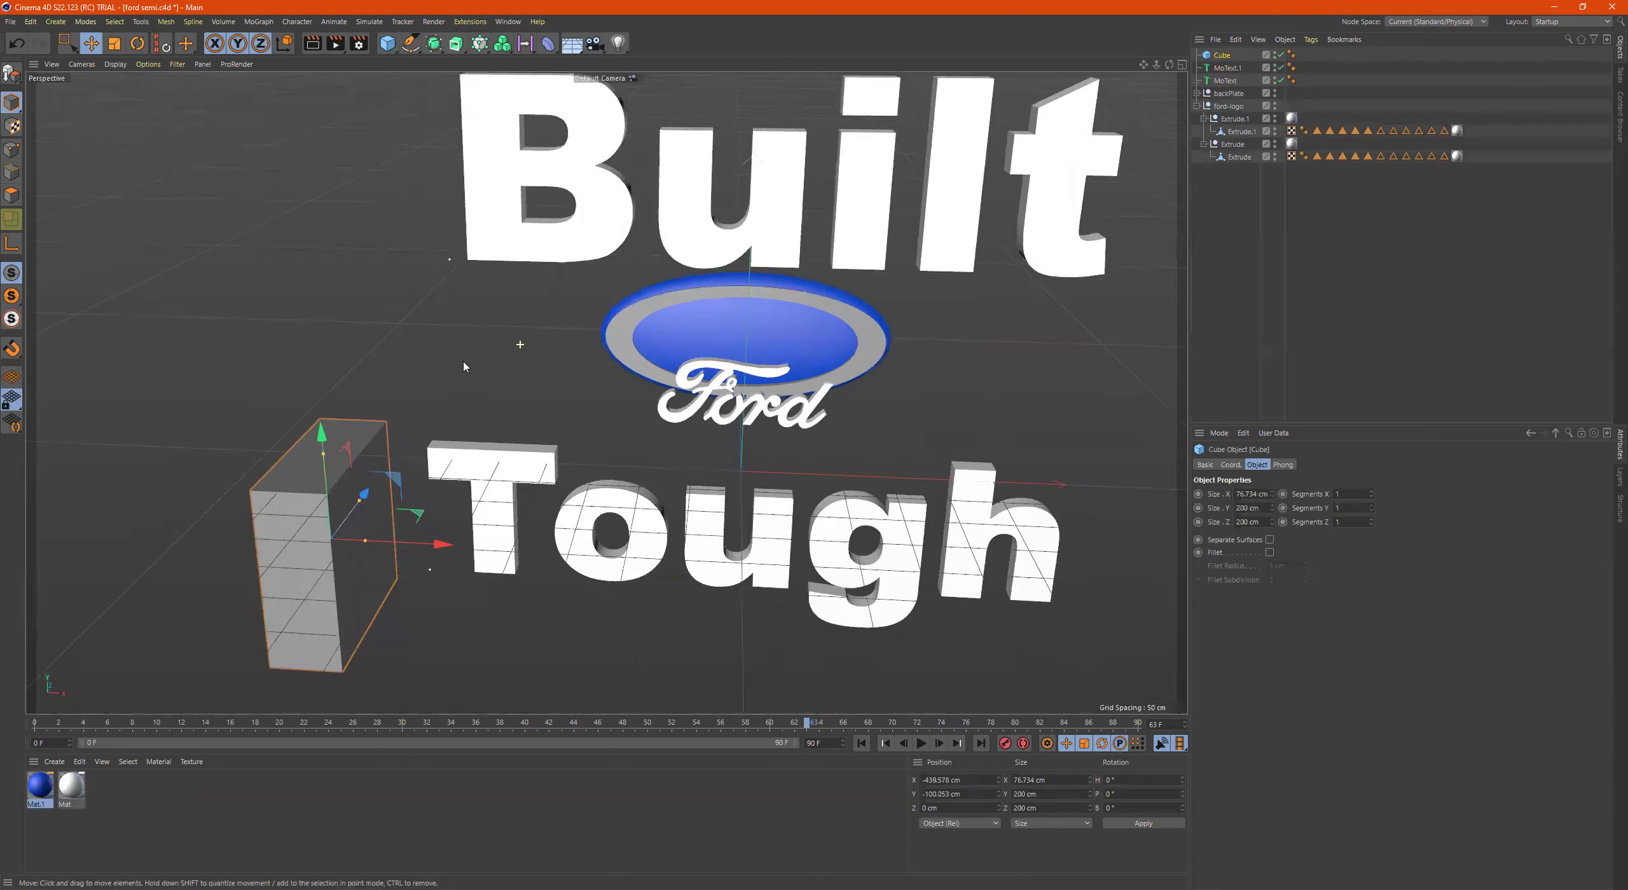
alt+drag(606, 381, 704, 218)
alt+middle_drag(704, 218, 928, 64)
alt+drag(508, 375, 447, 439)
Convert the cube to an editable polygon object and display the shaded view with mesh lines
key(c)
key(n)
key(b)
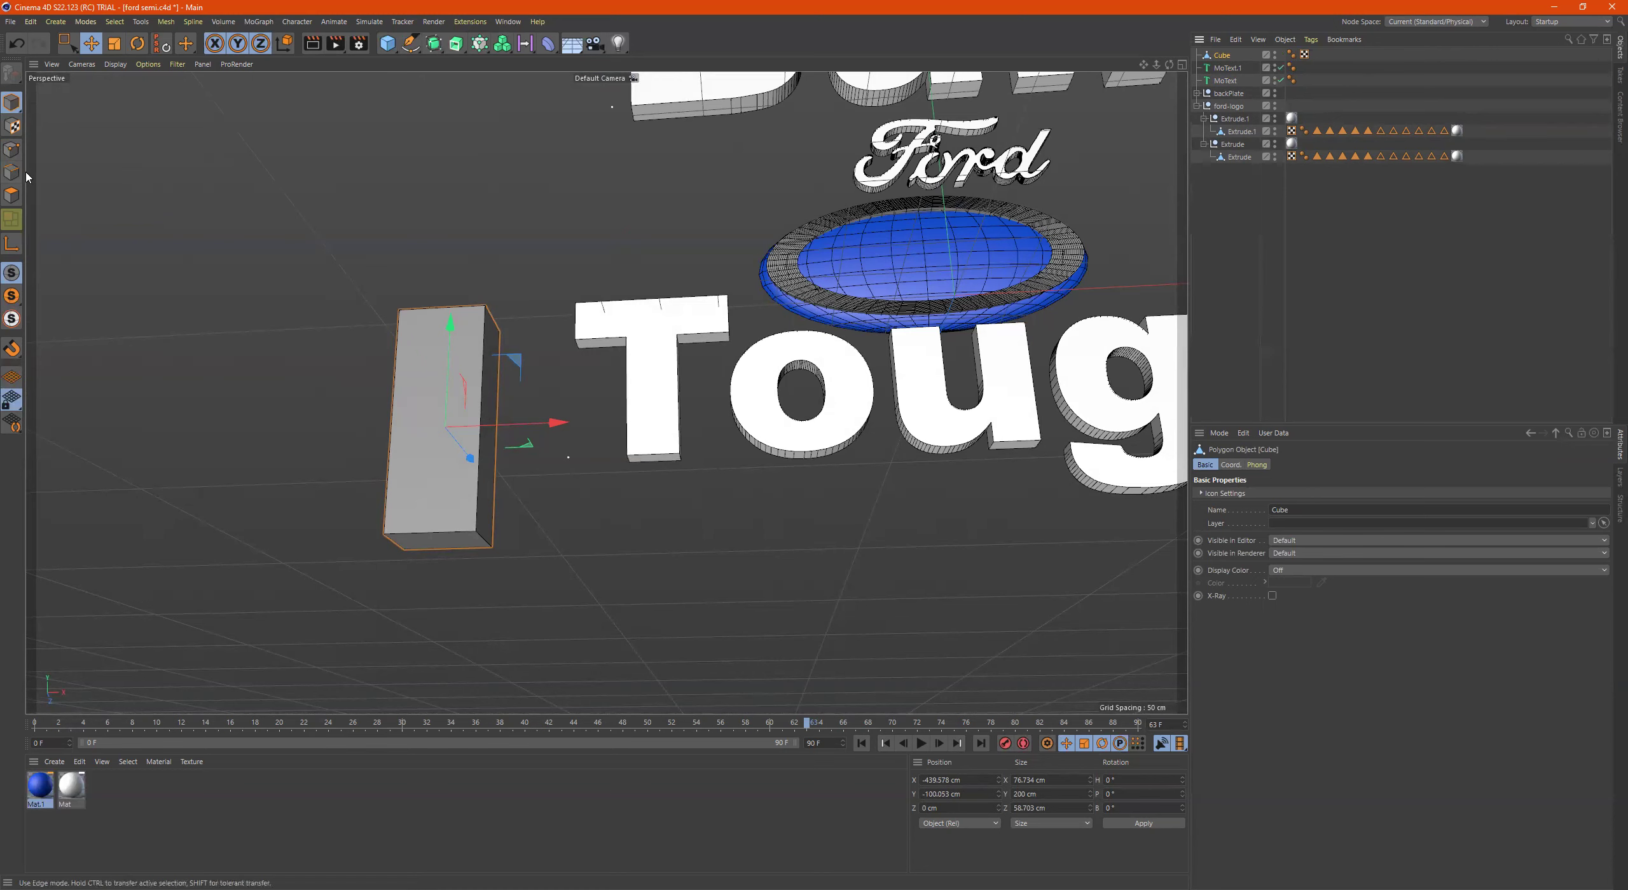
Add a horizontal loop cut around the cube near its lower end, at about 83% offset
click(12, 219)
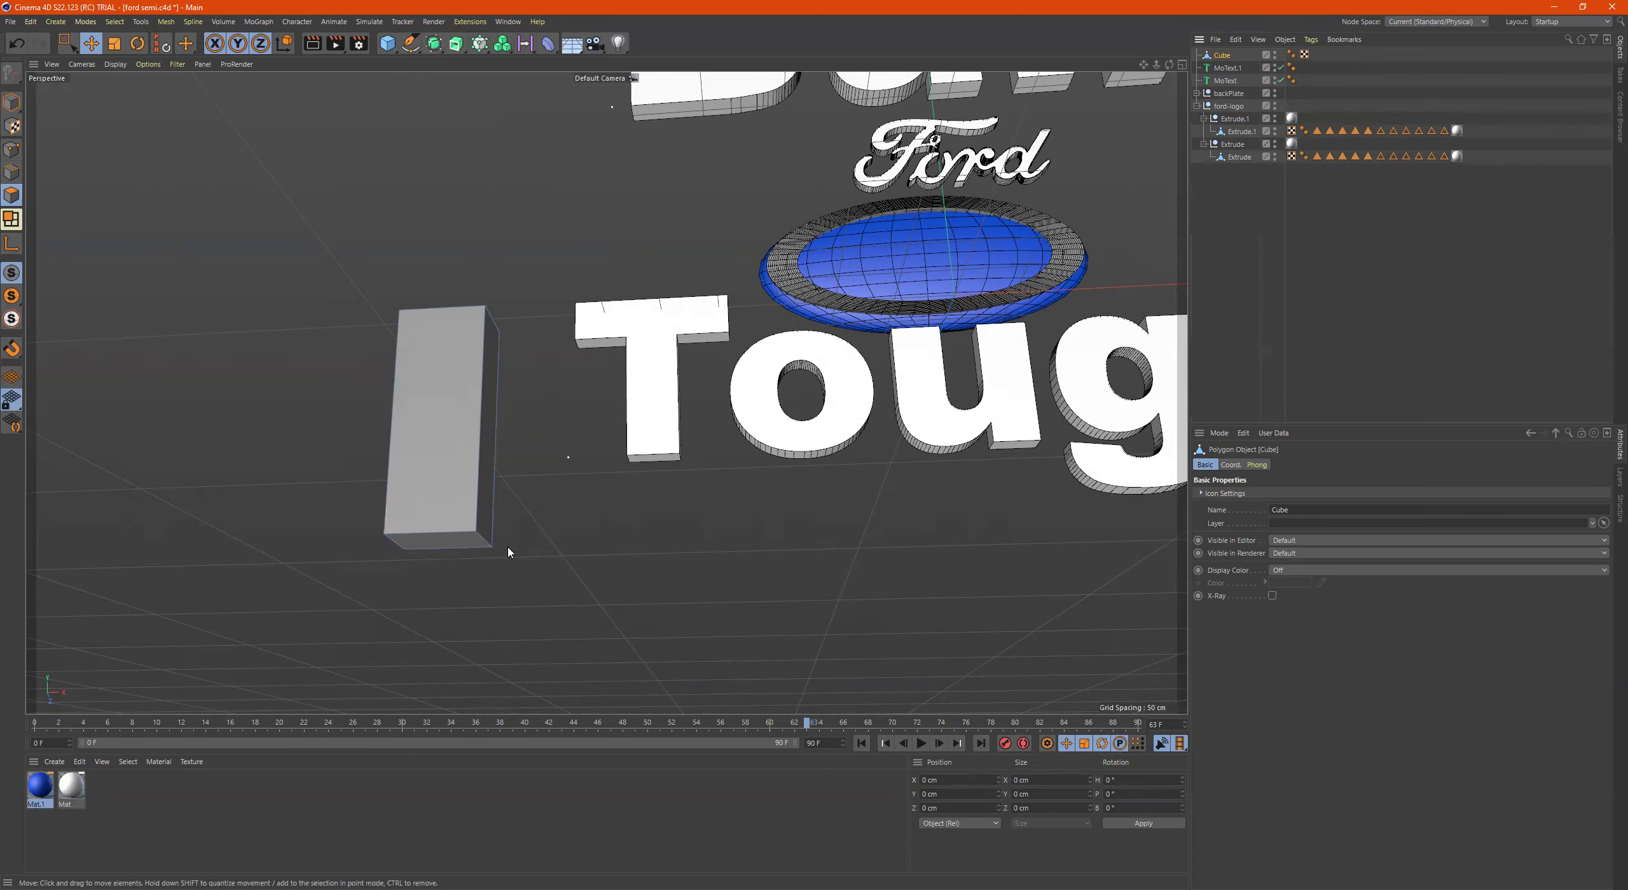
right_click(513, 469)
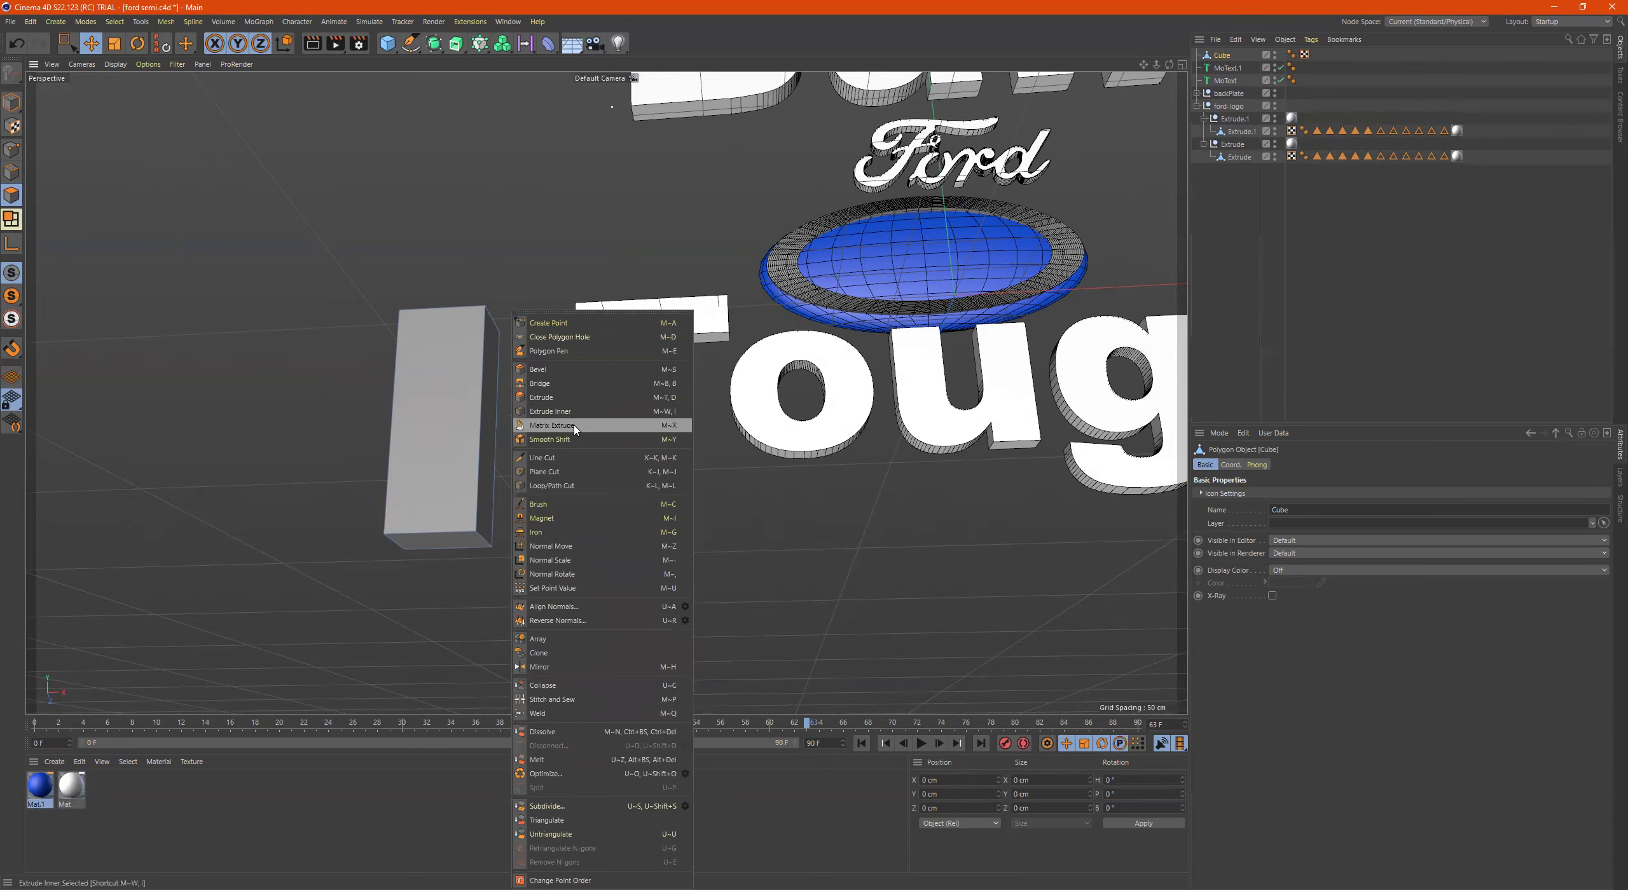
click(575, 486)
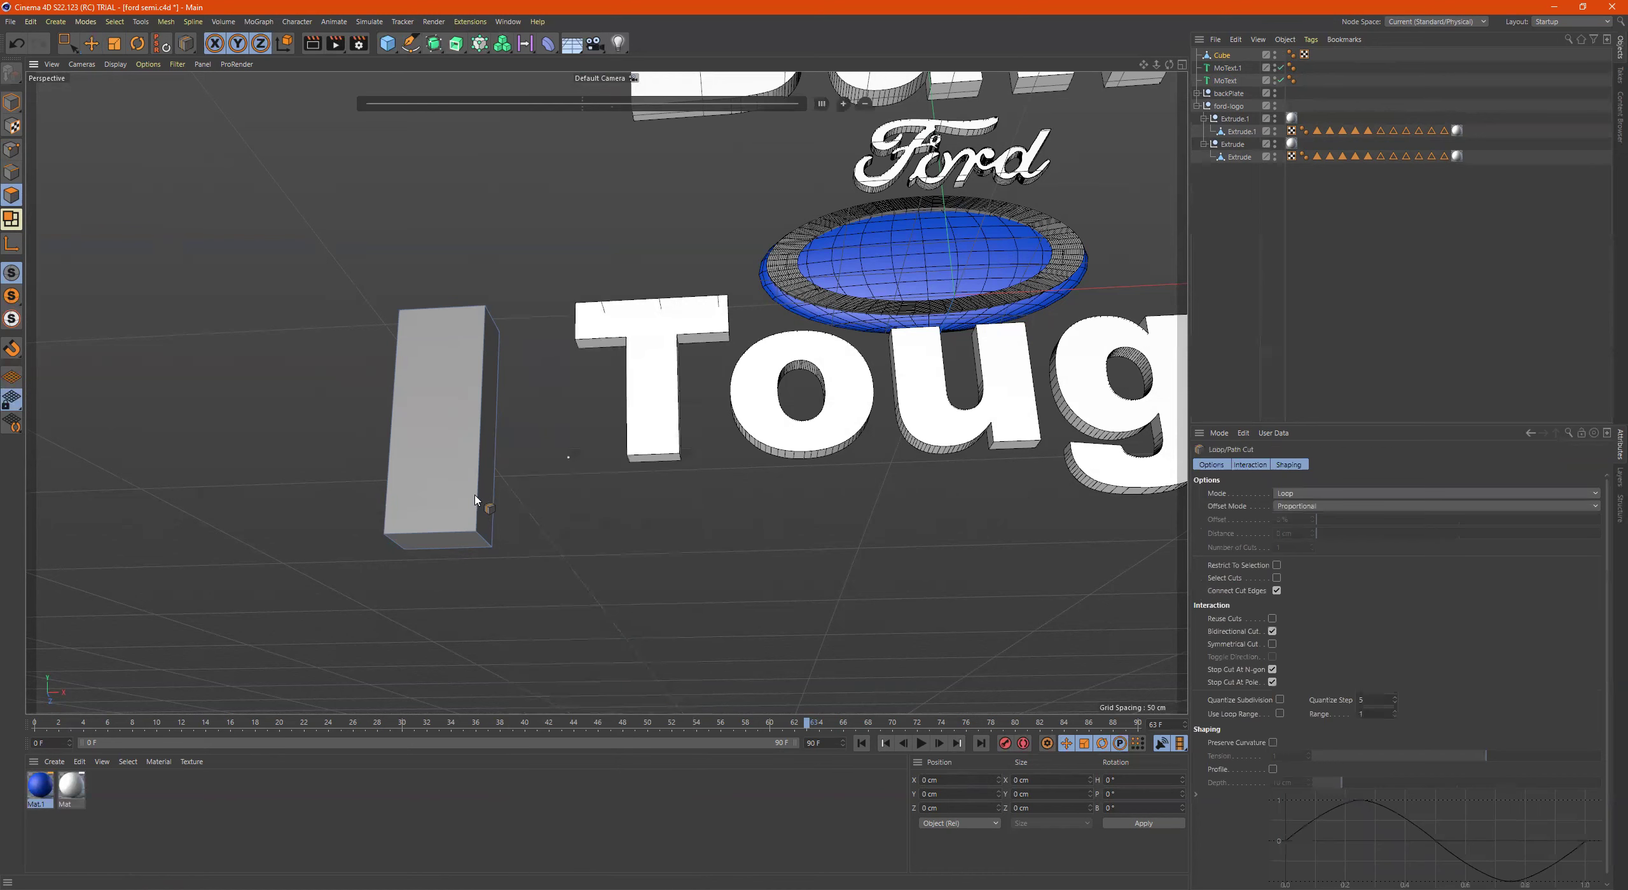
click(478, 496)
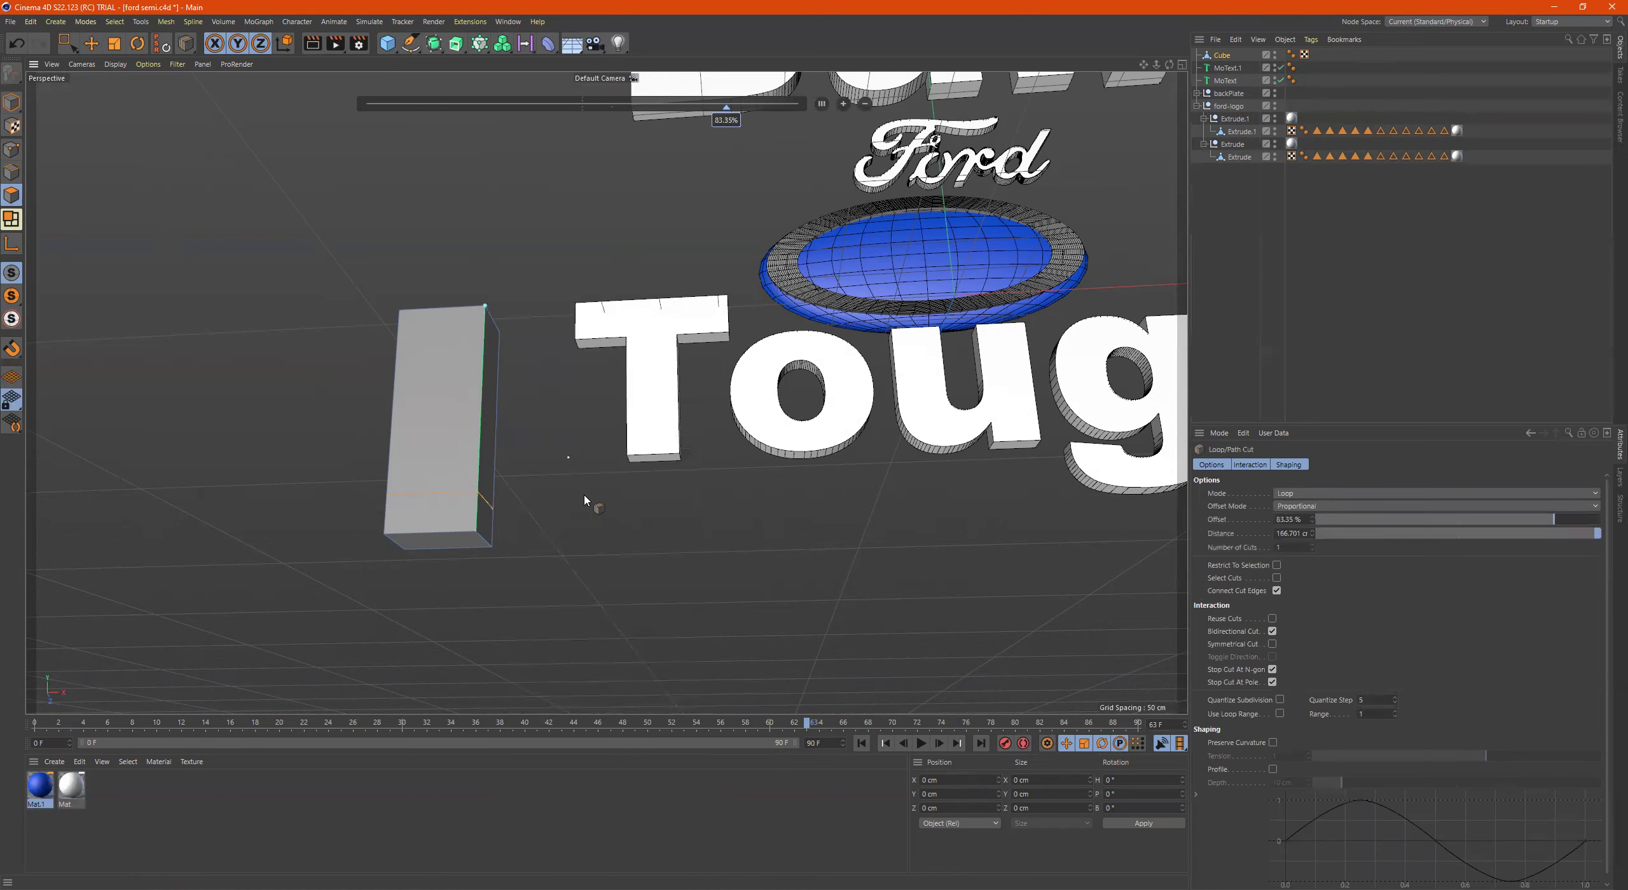
key(9)
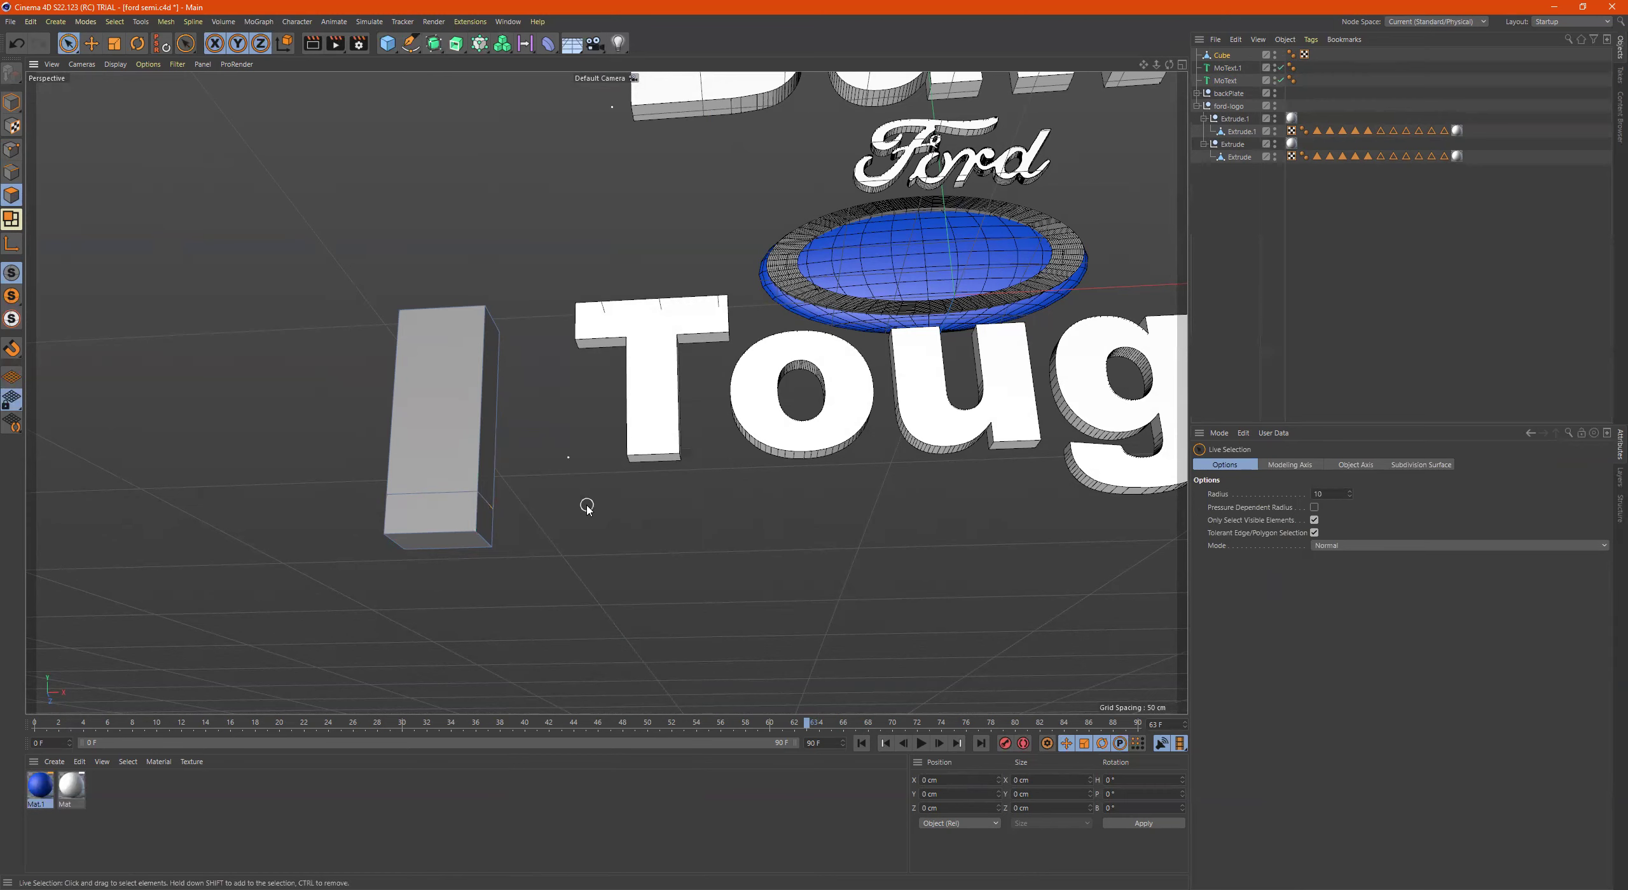
In the Front view, move the cube's left-side points inward to narrow it to about 69 cm
middle_click(587, 507)
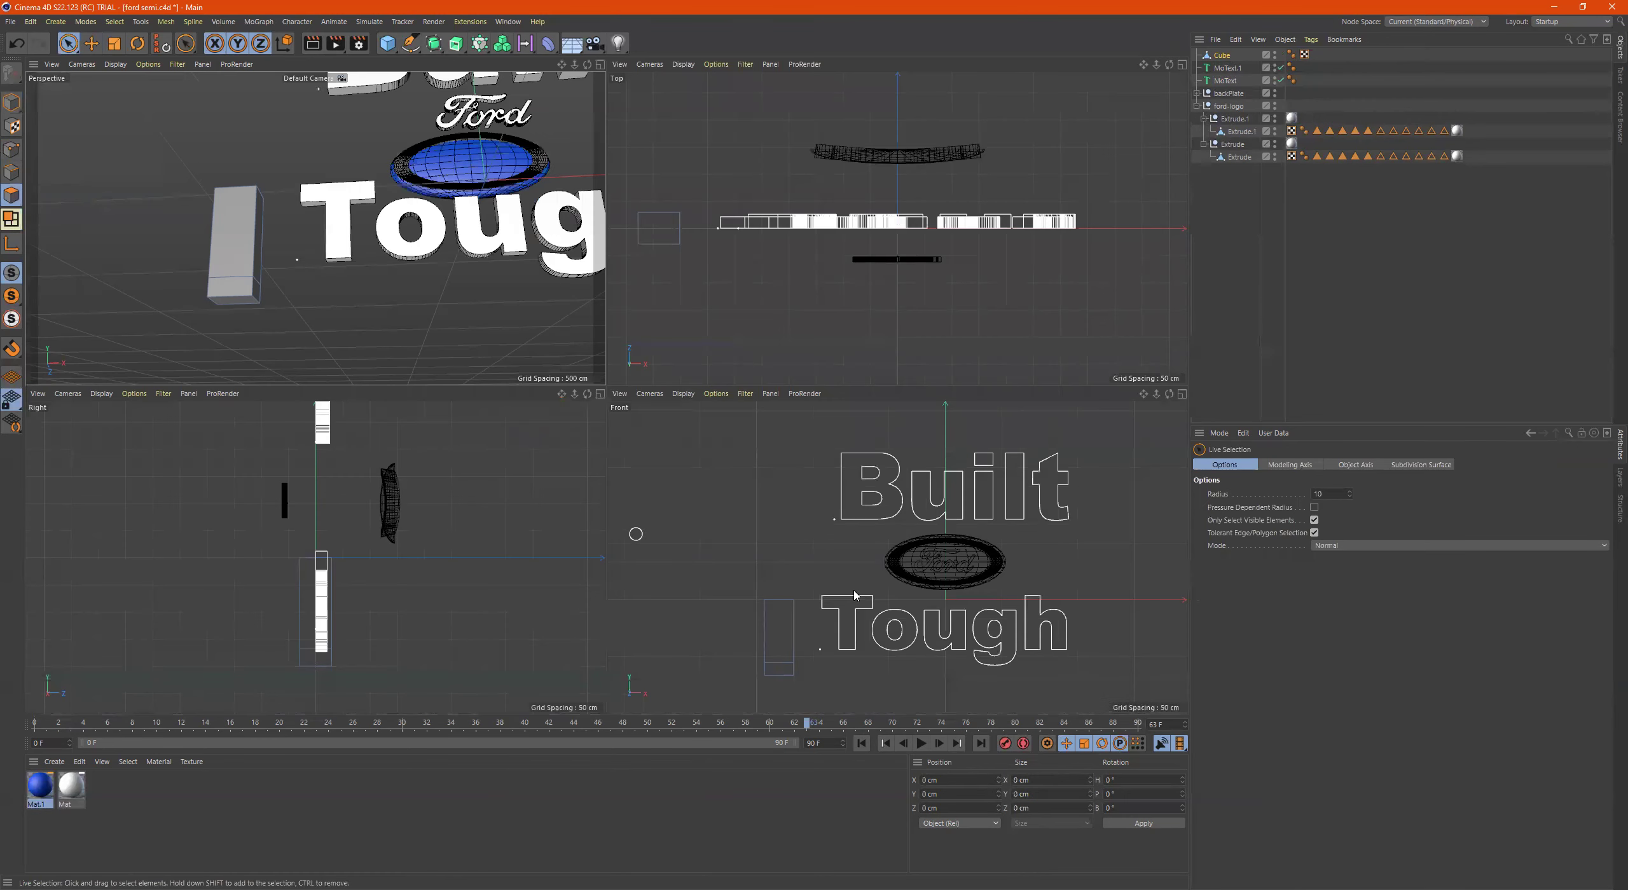
middle_click(813, 659)
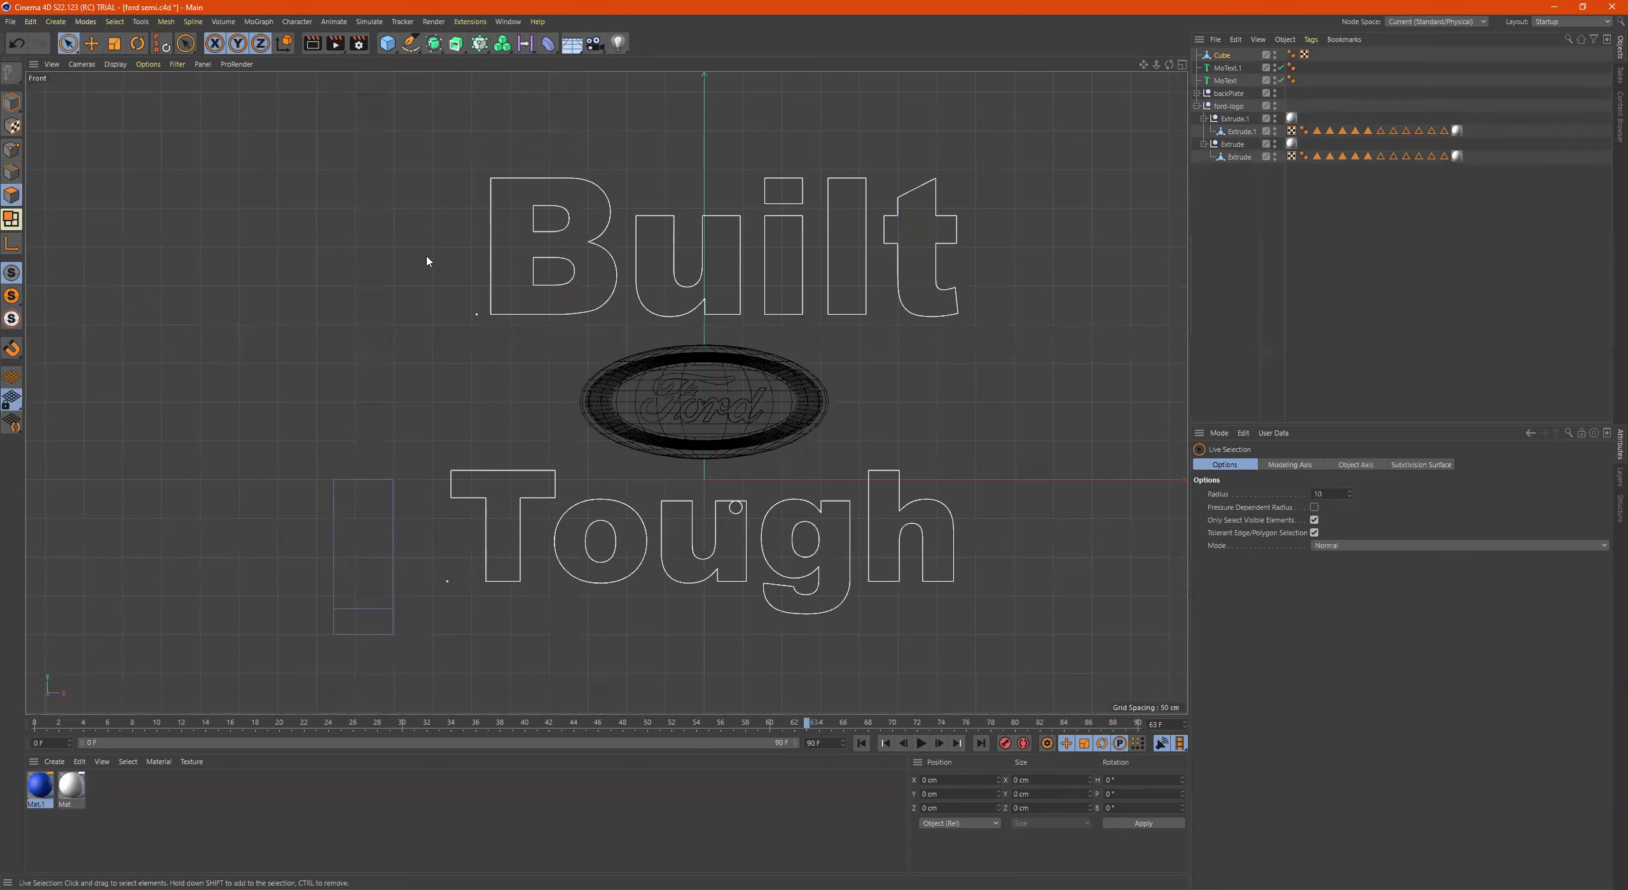
click(12, 148)
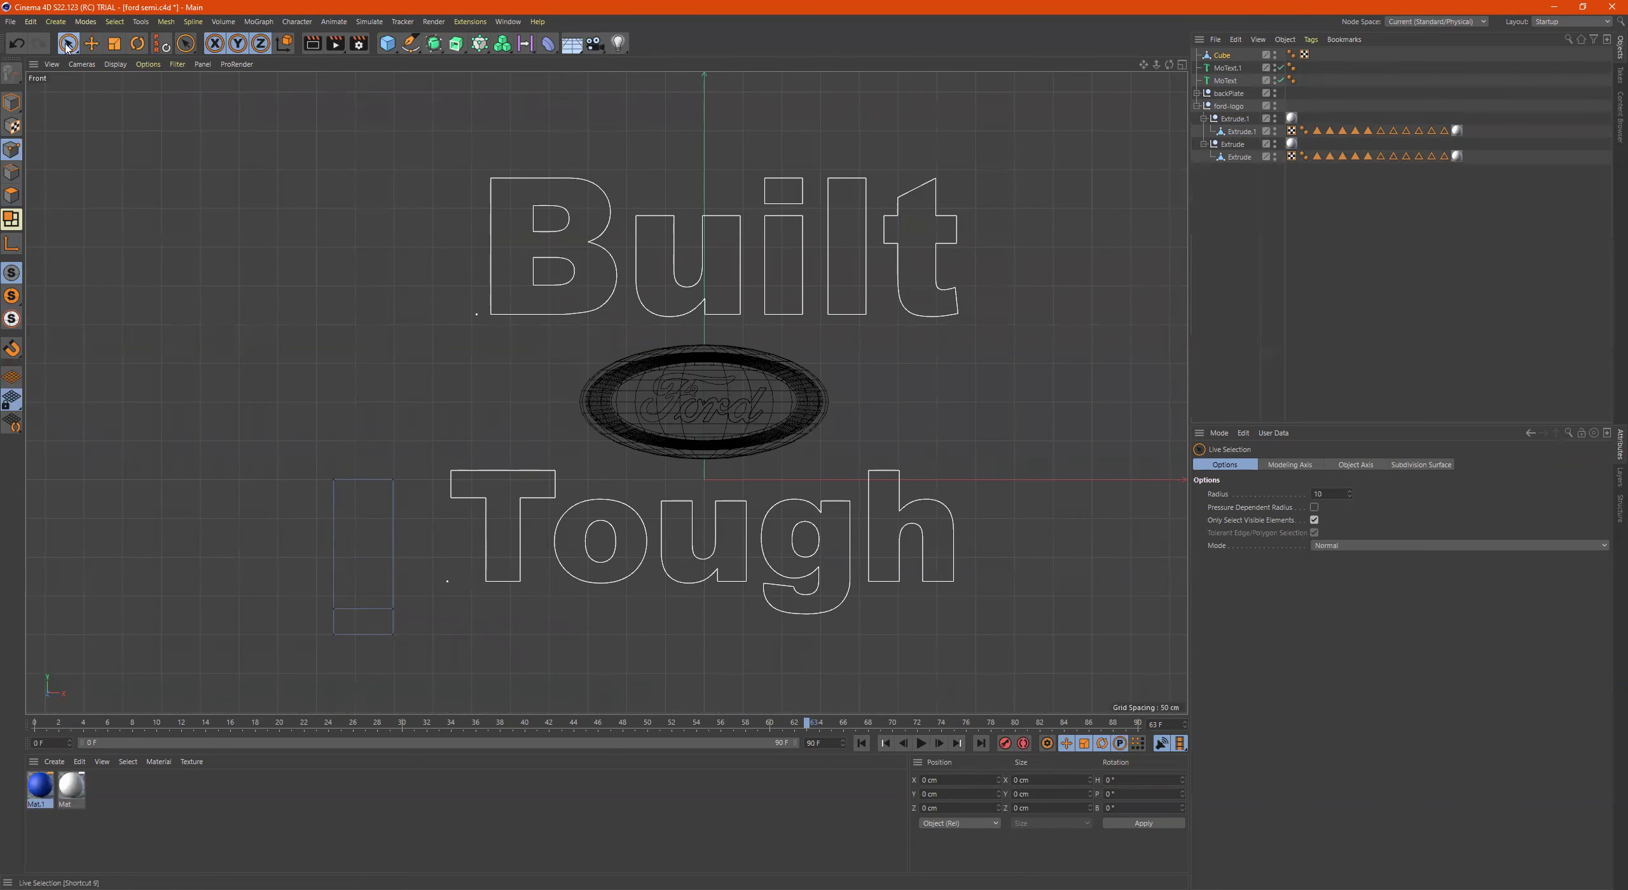
drag(63, 41, 127, 84)
drag(261, 454, 382, 694)
mouse_move(443, 556)
mouse_down()
mouse_move(456, 564)
mouse_move(444, 558)
mouse_up()
Lower the cube's bottom points and then its whole bottom section, making the cube about 275 cm tall
drag(427, 615, 303, 675)
drag(369, 527, 380, 557)
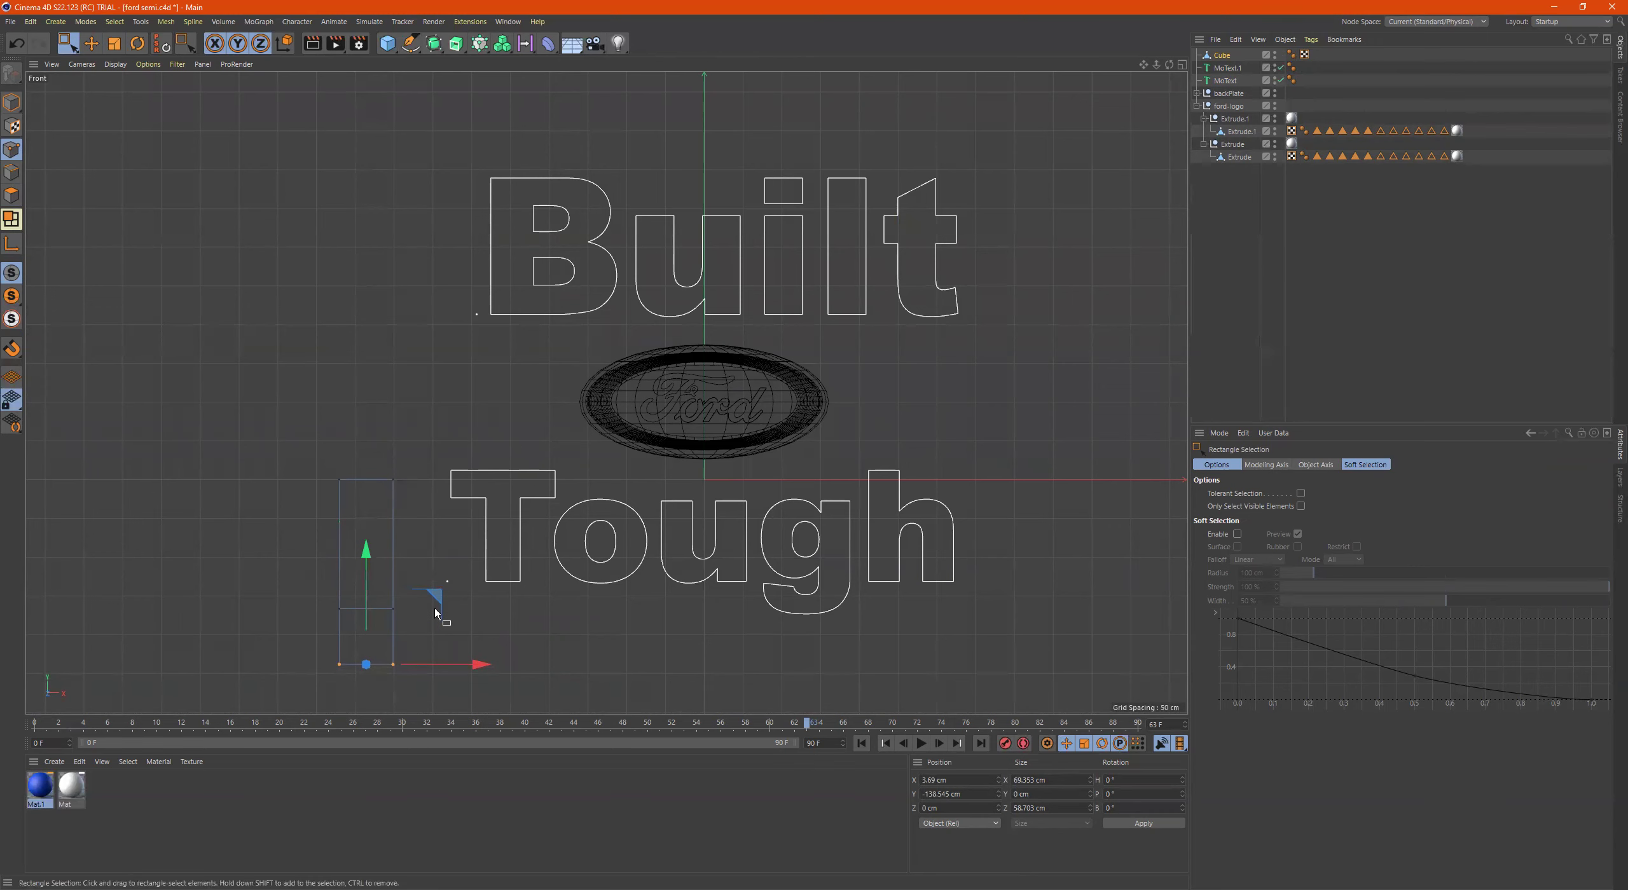
alt+middle_drag(488, 608, 489, 460)
drag(267, 448, 458, 538)
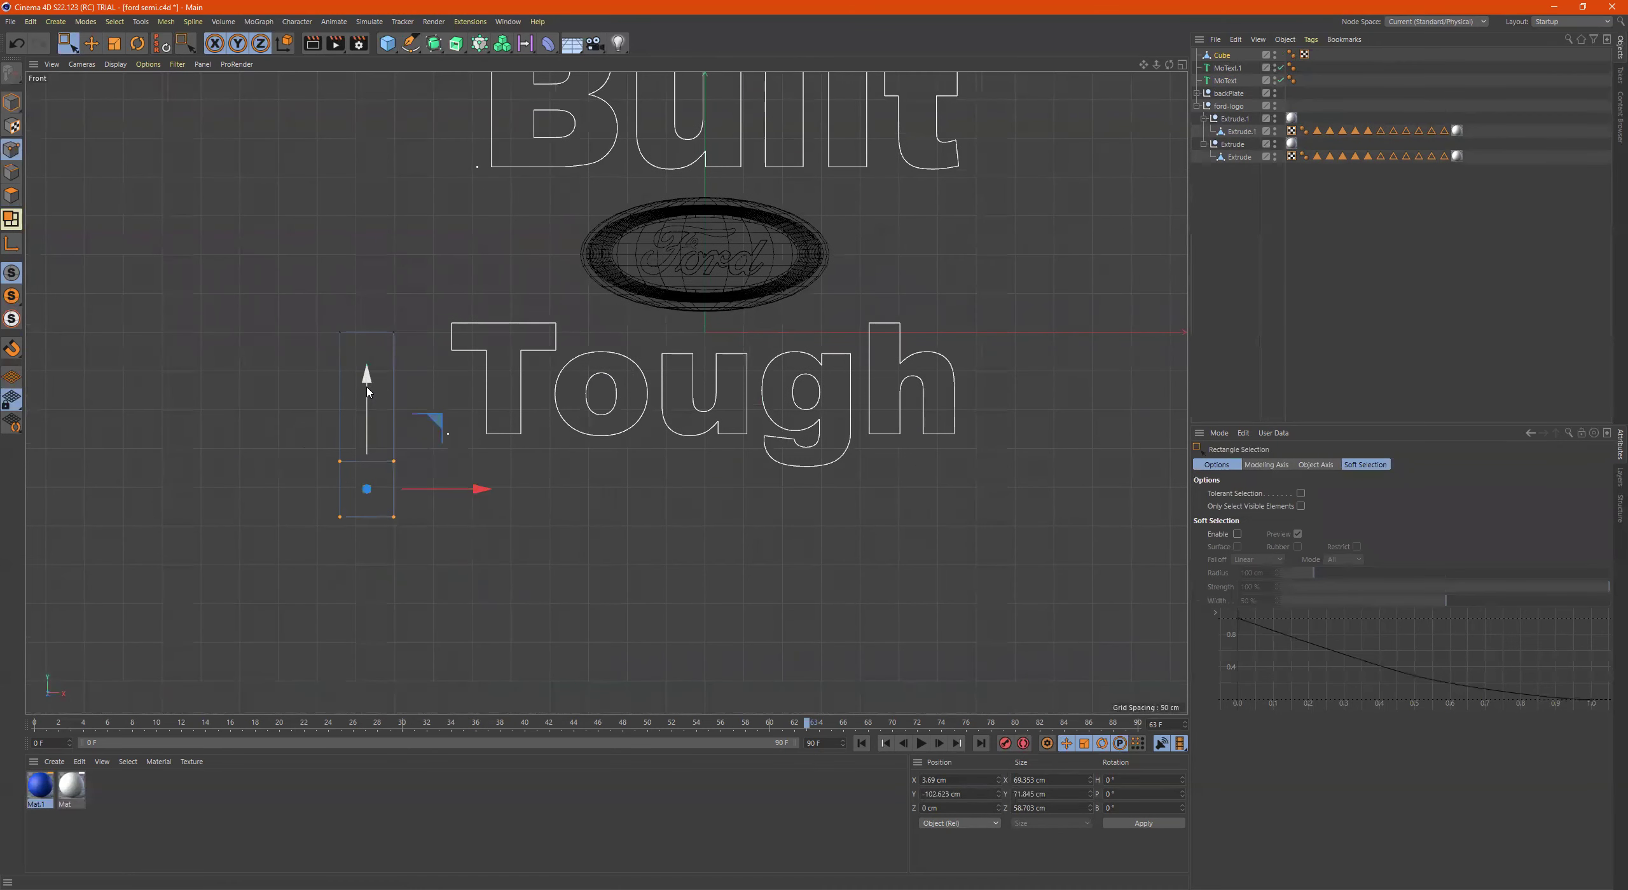
drag(367, 402, 369, 409)
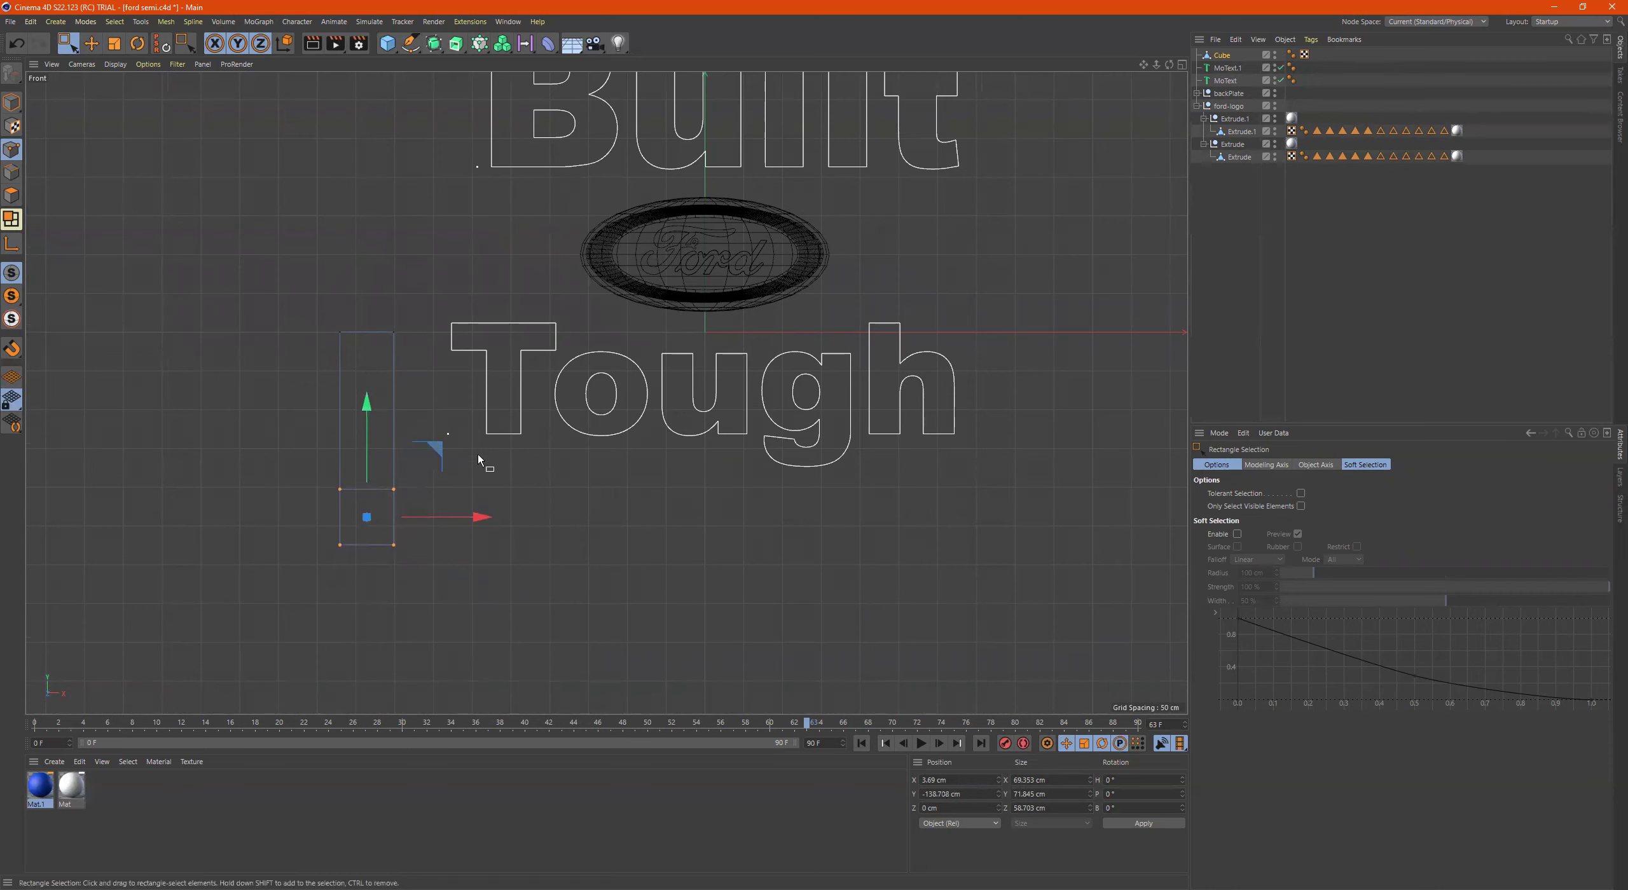
Extrude the inner side polygon of the cube's lower section by about 269 cm beneath the Tough text
middle_click(440, 416)
middle_click(501, 380)
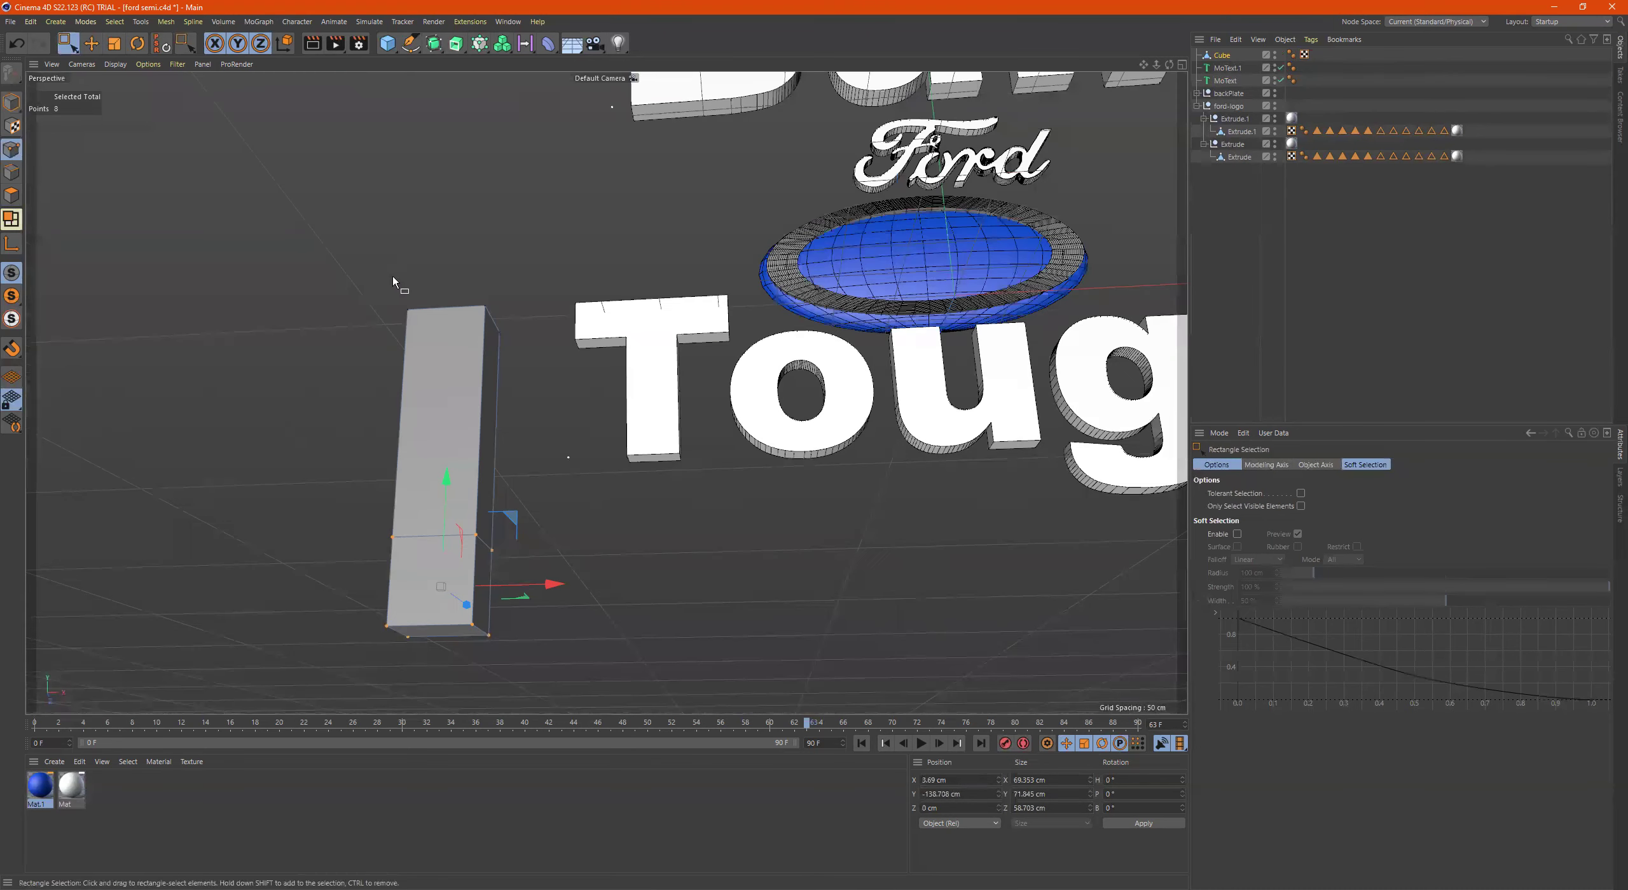
scroll(519, 404, up, 6)
click(13, 196)
drag(488, 462, 430, 520)
drag(439, 460, 333, 557)
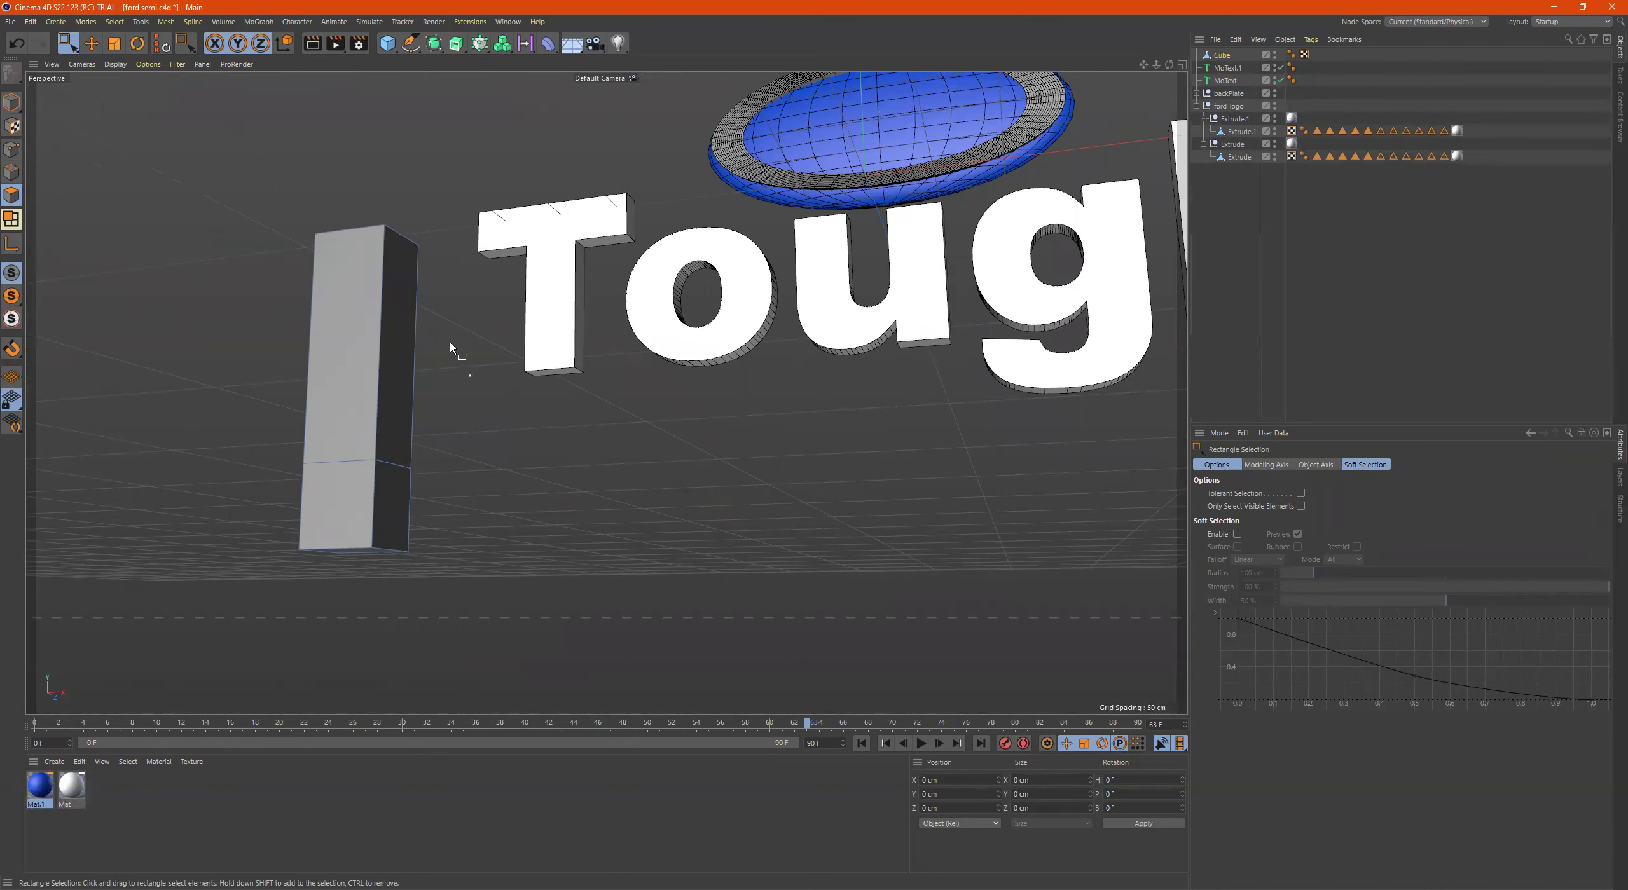
alt+drag(450, 342, 464, 350)
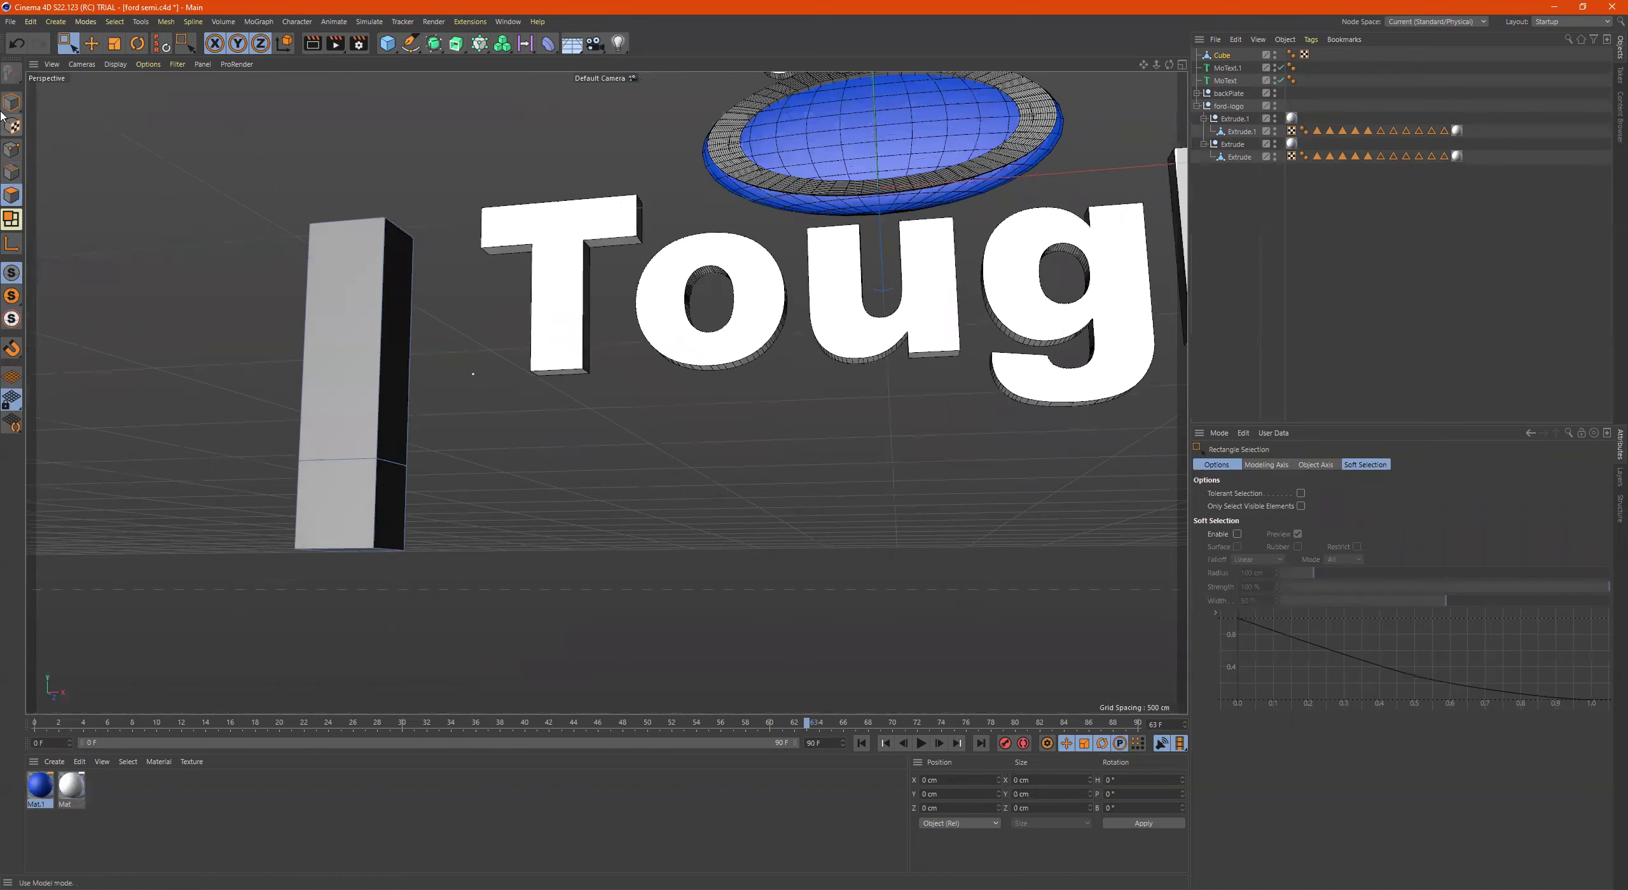
click(1224, 55)
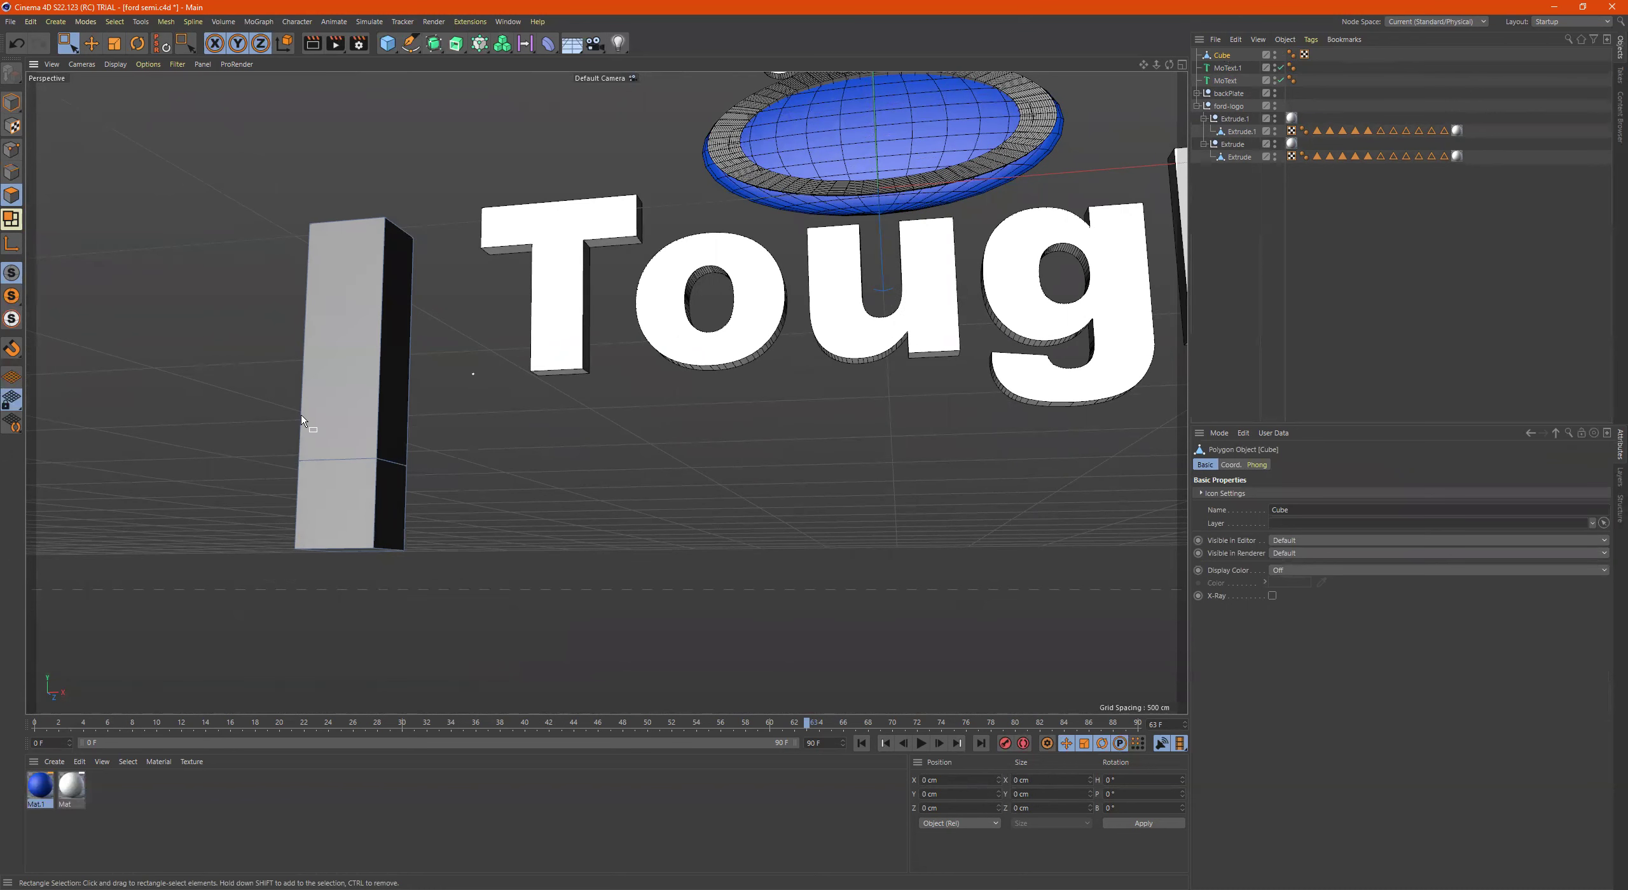
click(7, 108)
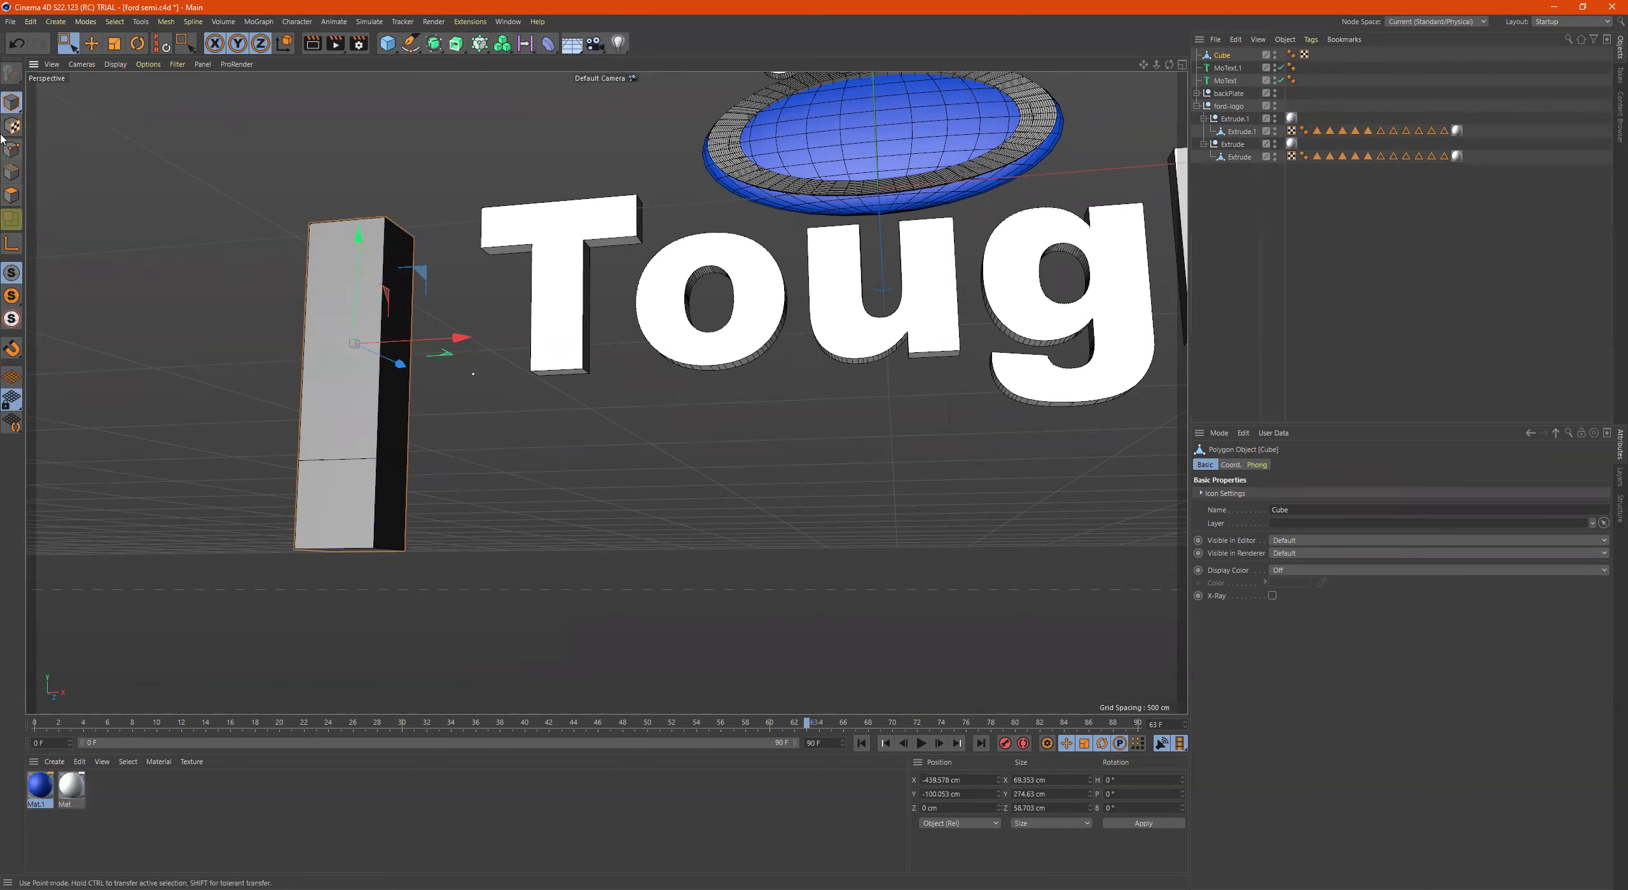
click(11, 195)
drag(346, 445, 447, 590)
alt+drag(441, 472, 462, 509)
right_click(490, 498)
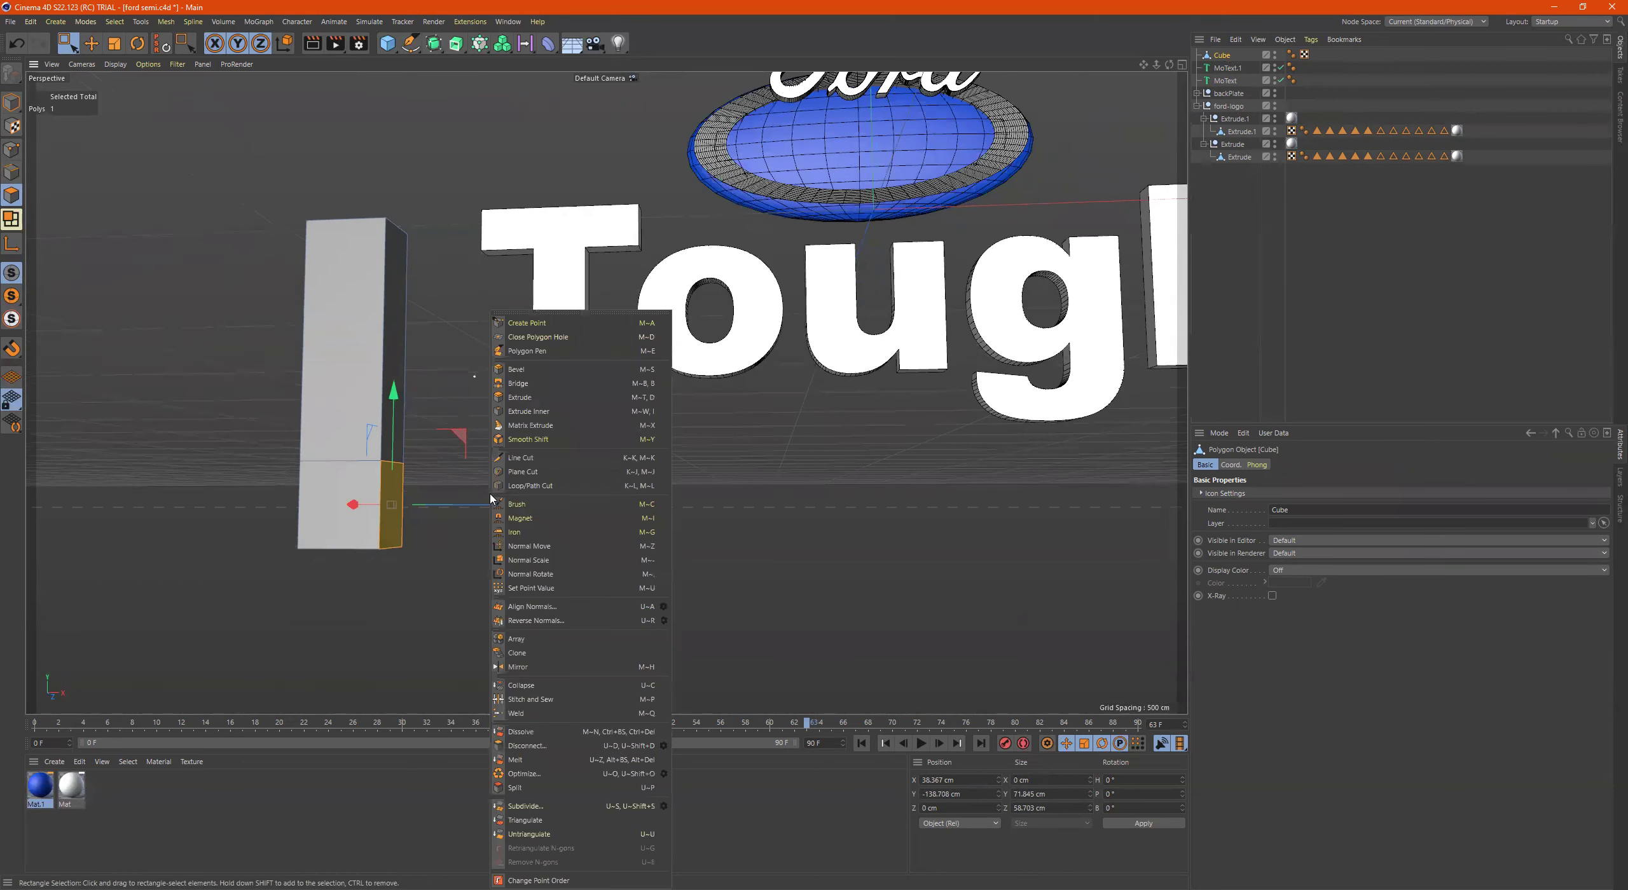
click(546, 398)
drag(547, 397, 869, 397)
scroll(425, 385, down, 2)
middle_click(445, 385)
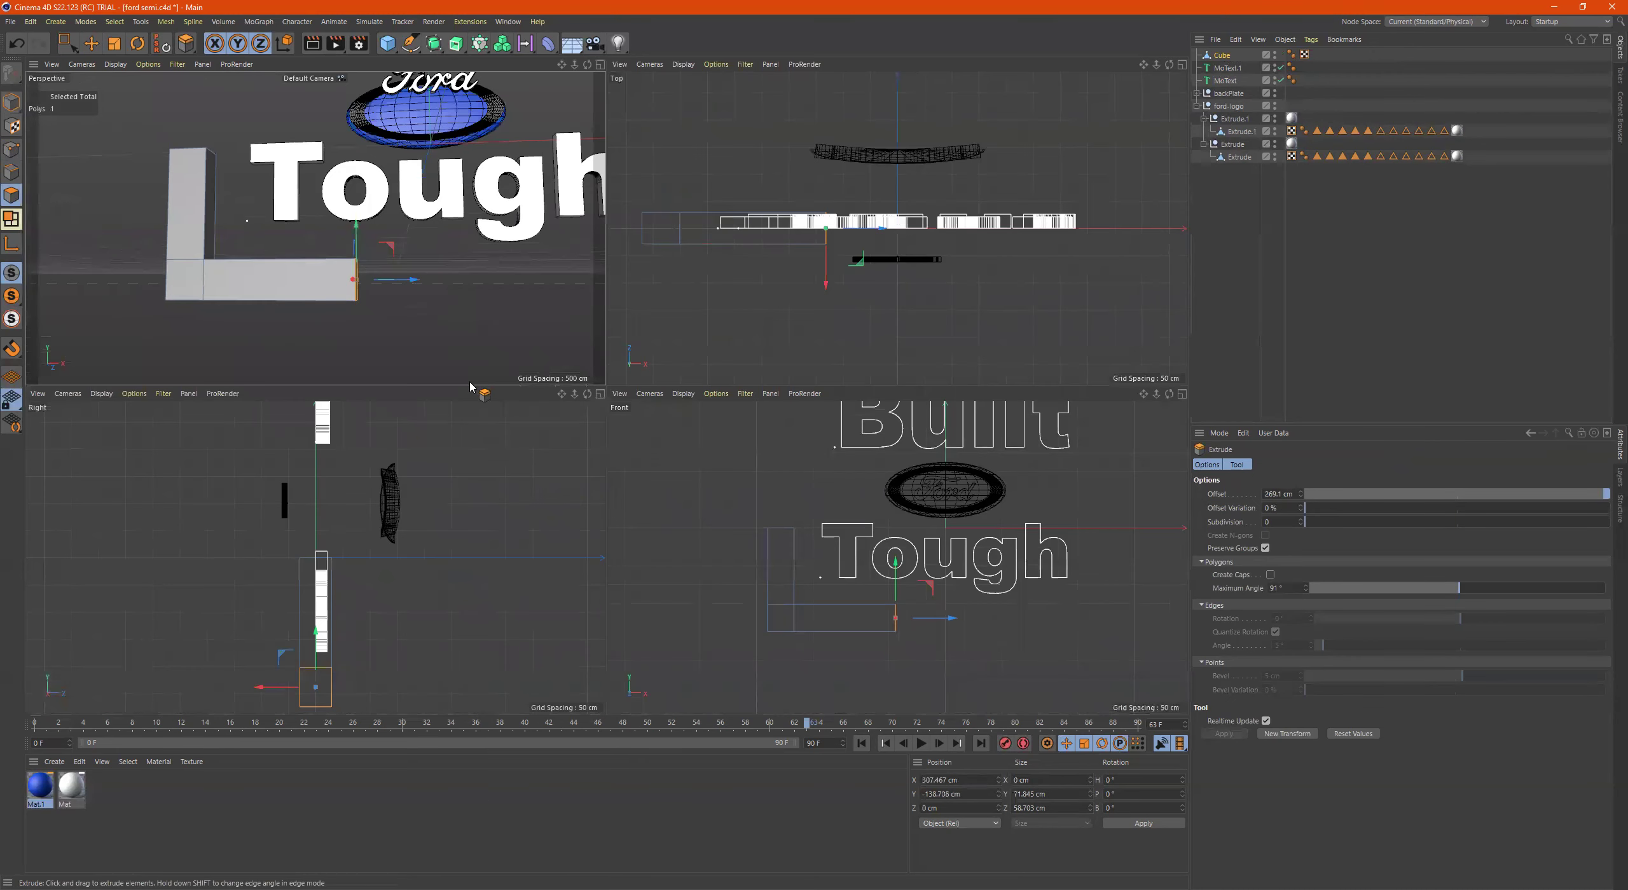
In the Front view, move the lower arm's end points inward to about X 197 cm, shortening the arm
middle_click(891, 611)
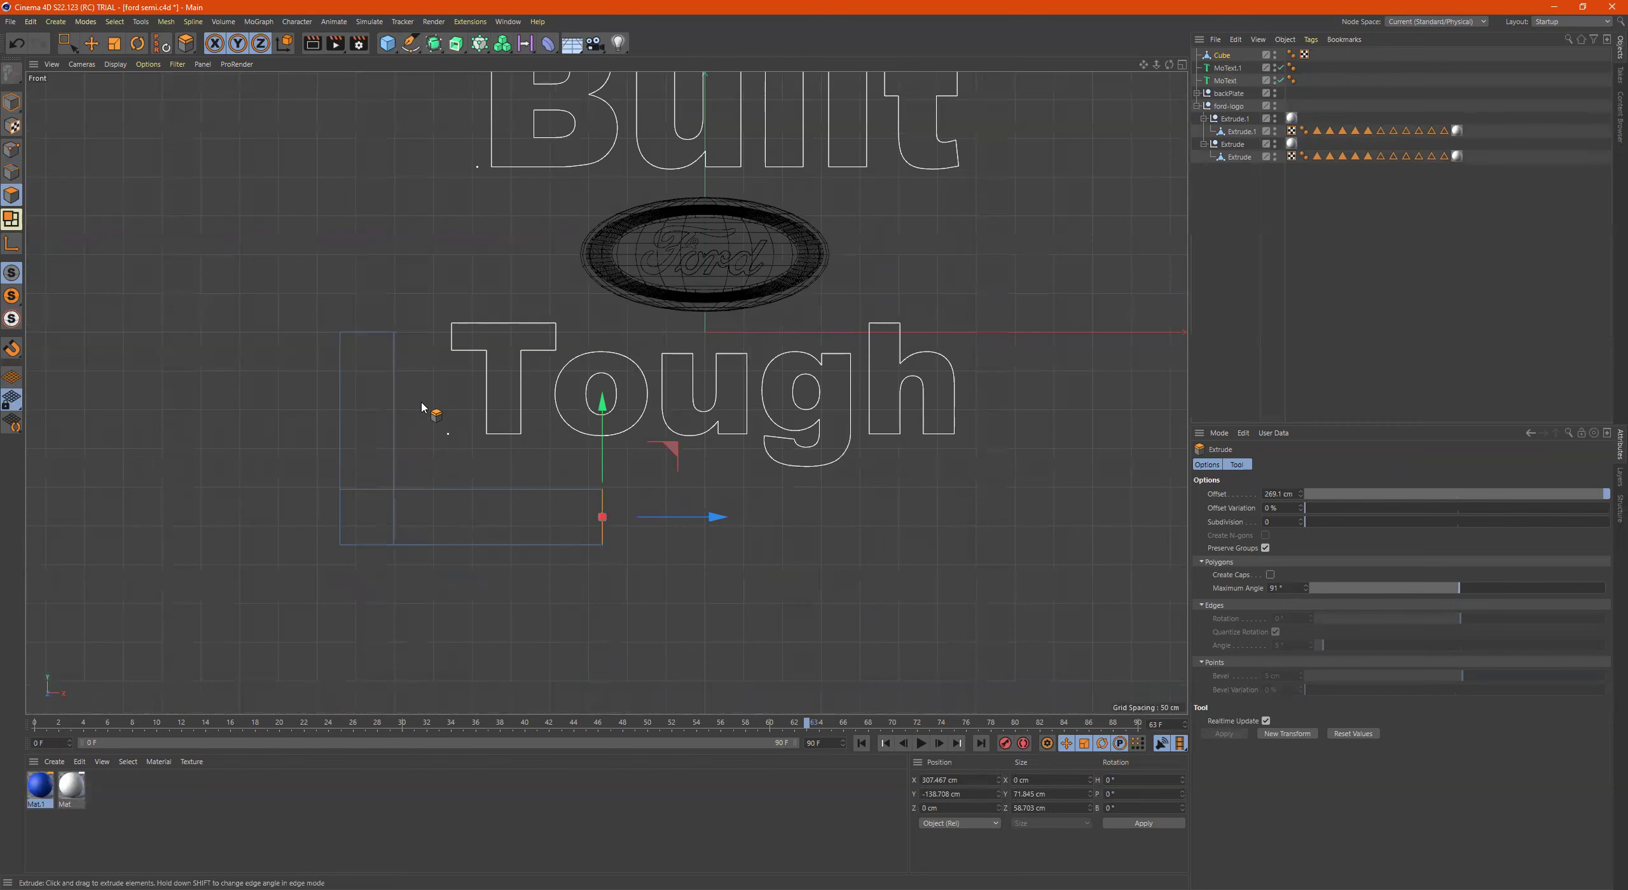
key(space)
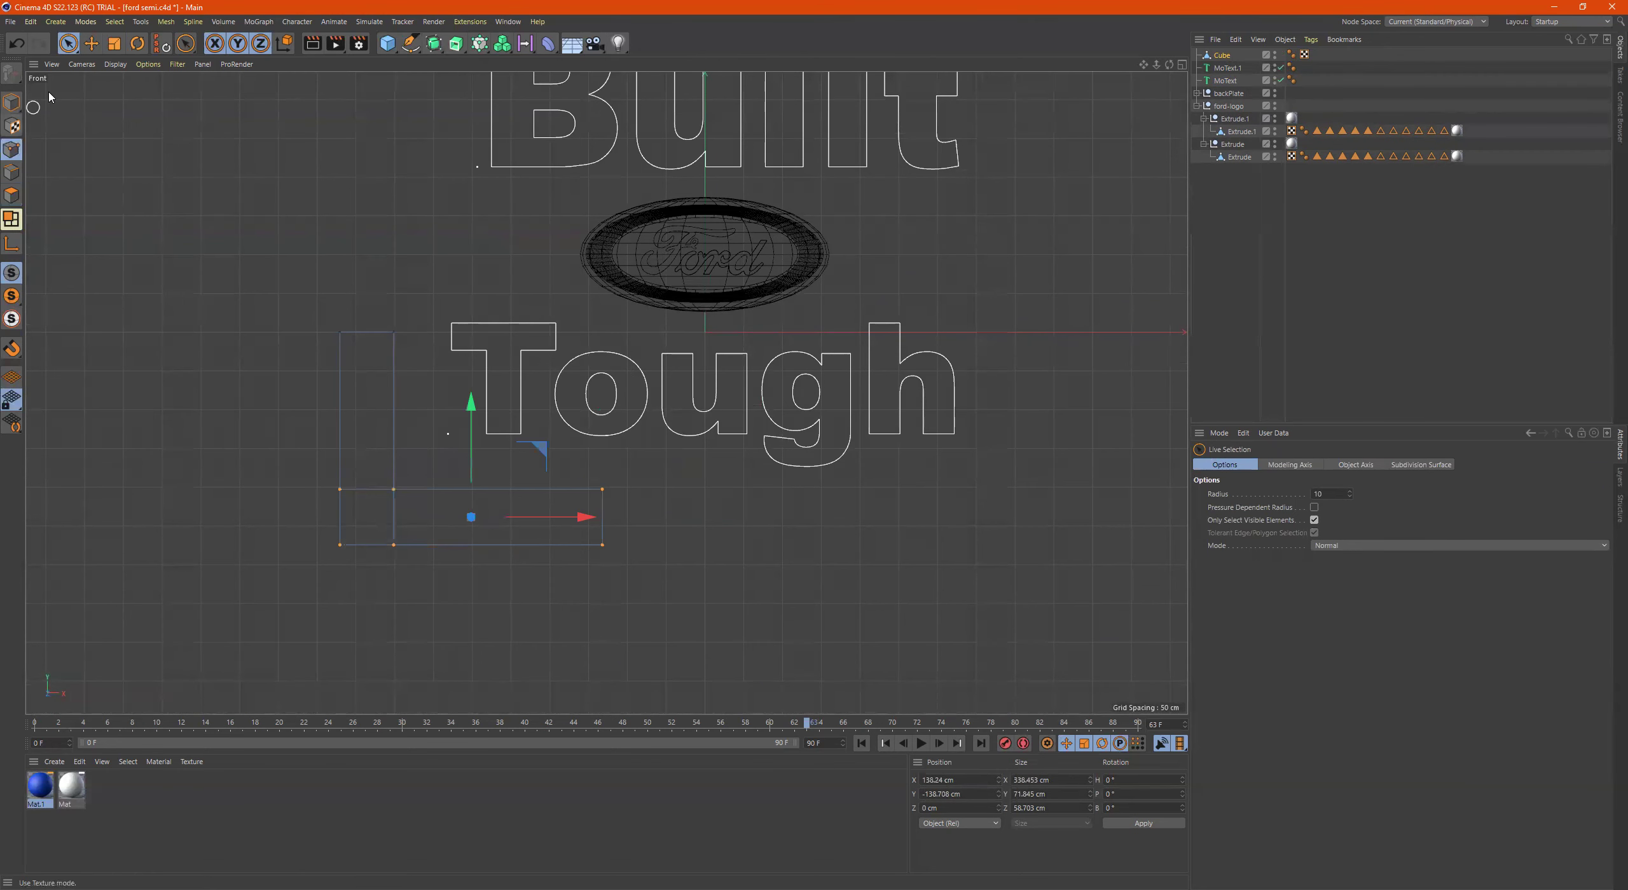
click(67, 47)
click(115, 115)
drag(223, 244, 265, 452)
drag(649, 515, 310, 576)
drag(669, 456, 572, 572)
drag(702, 508, 621, 519)
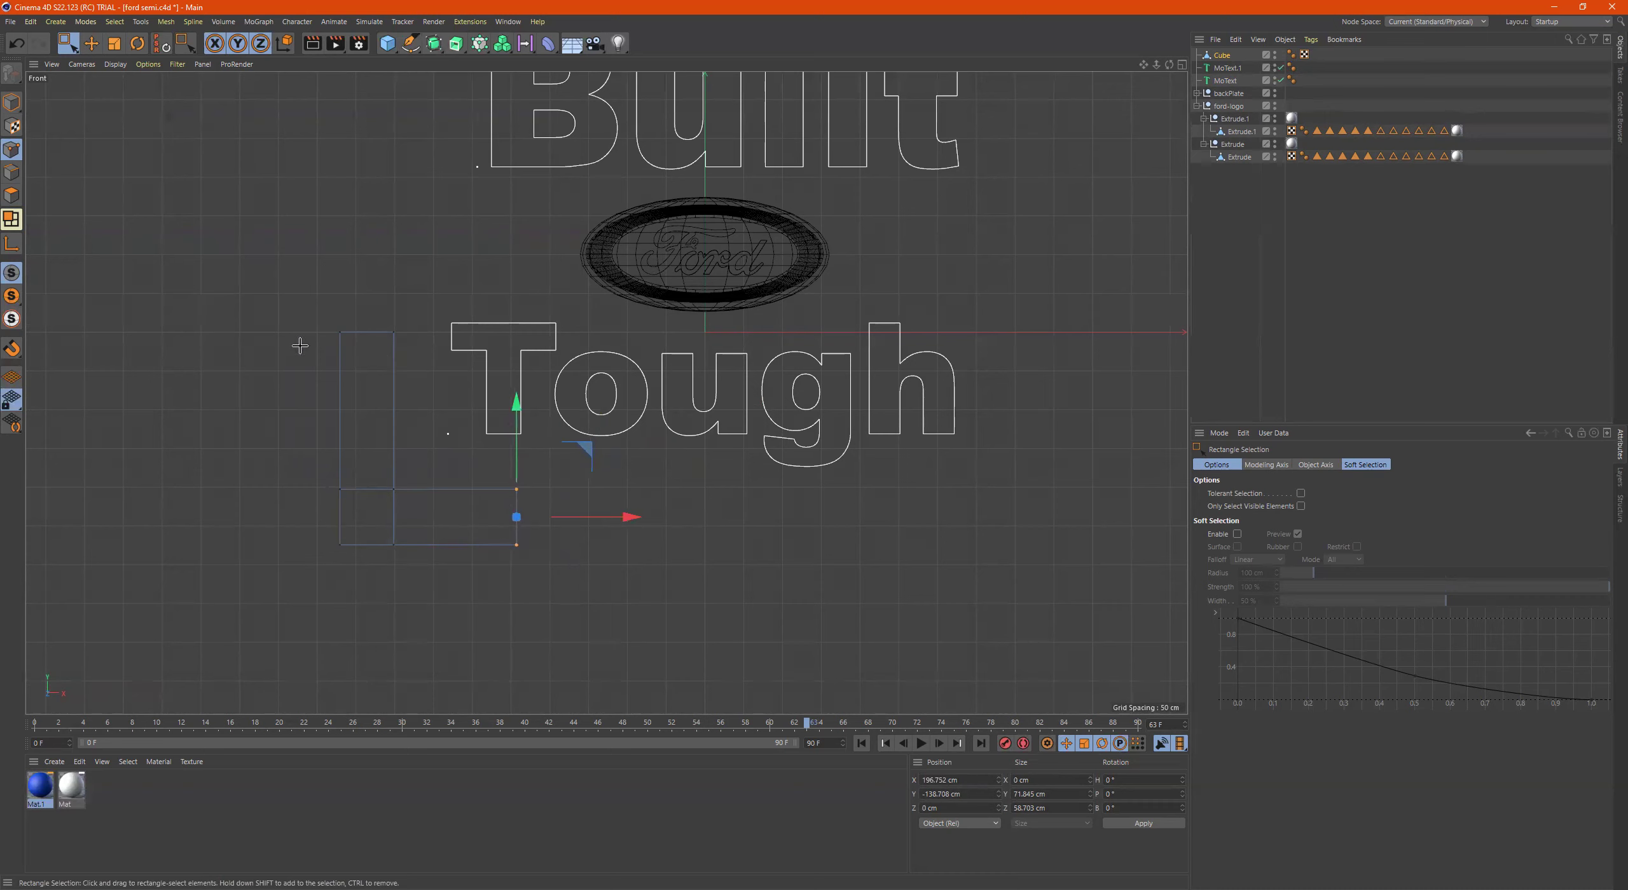
Move the L piece's outer side points inward and lower the arm's upper points, thinning the arm to about 50.5 cm
drag(275, 278, 381, 599)
drag(449, 435, 455, 437)
drag(581, 483, 318, 498)
drag(432, 375, 430, 392)
Pull the arm's end points and the outer side points slightly further inward, making the L piece about 200 cm wide
drag(609, 461, 500, 583)
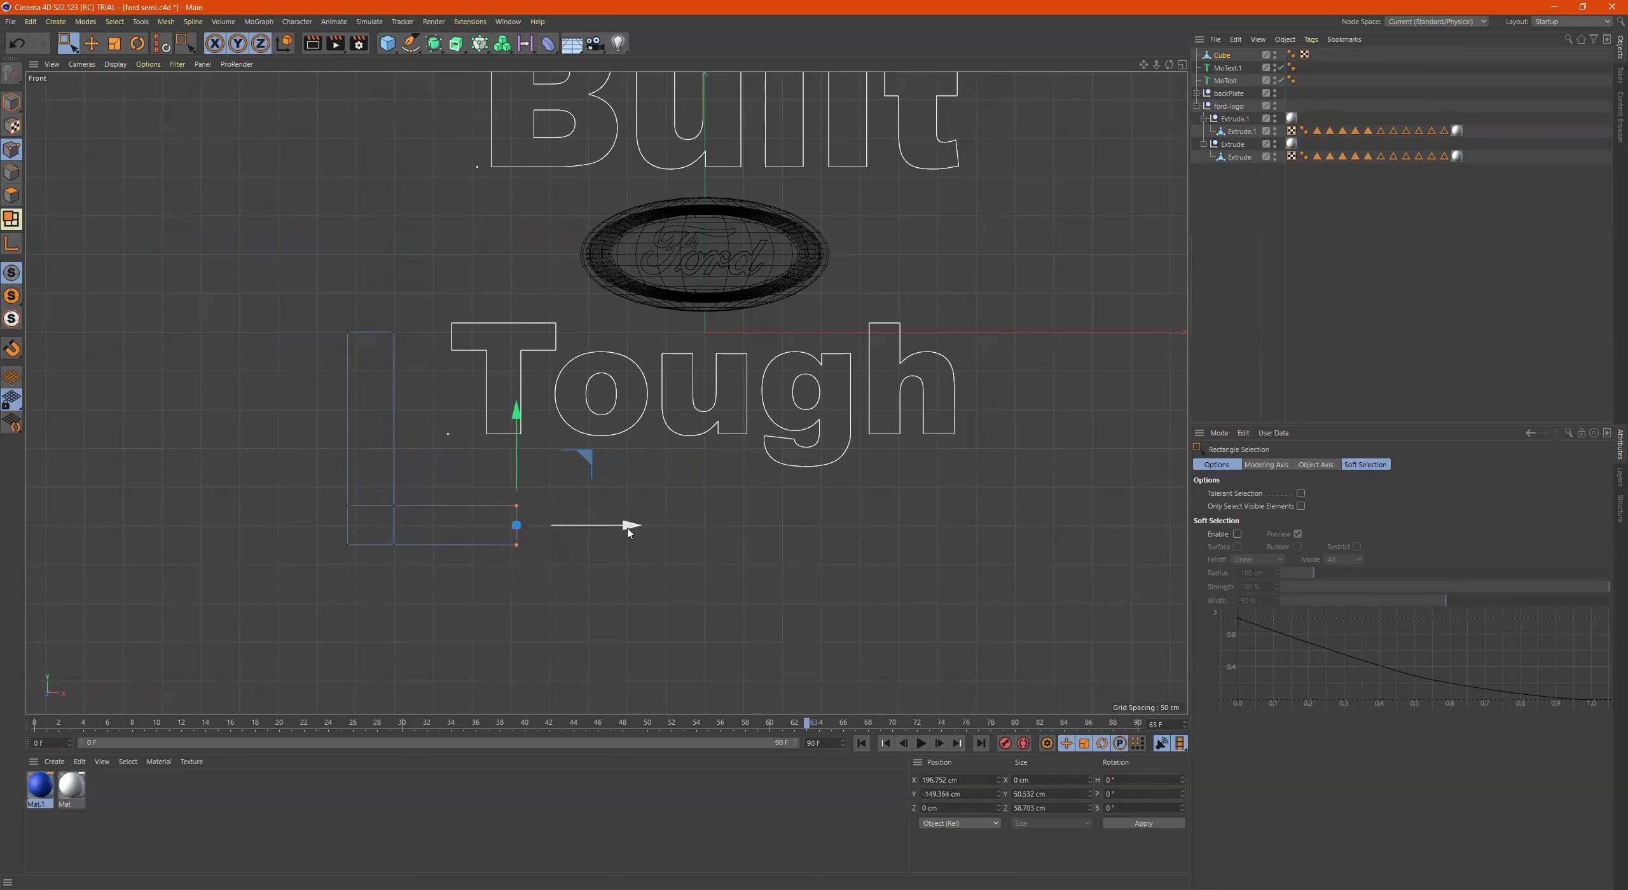
drag(628, 531, 623, 531)
drag(298, 304, 382, 576)
drag(456, 440, 466, 445)
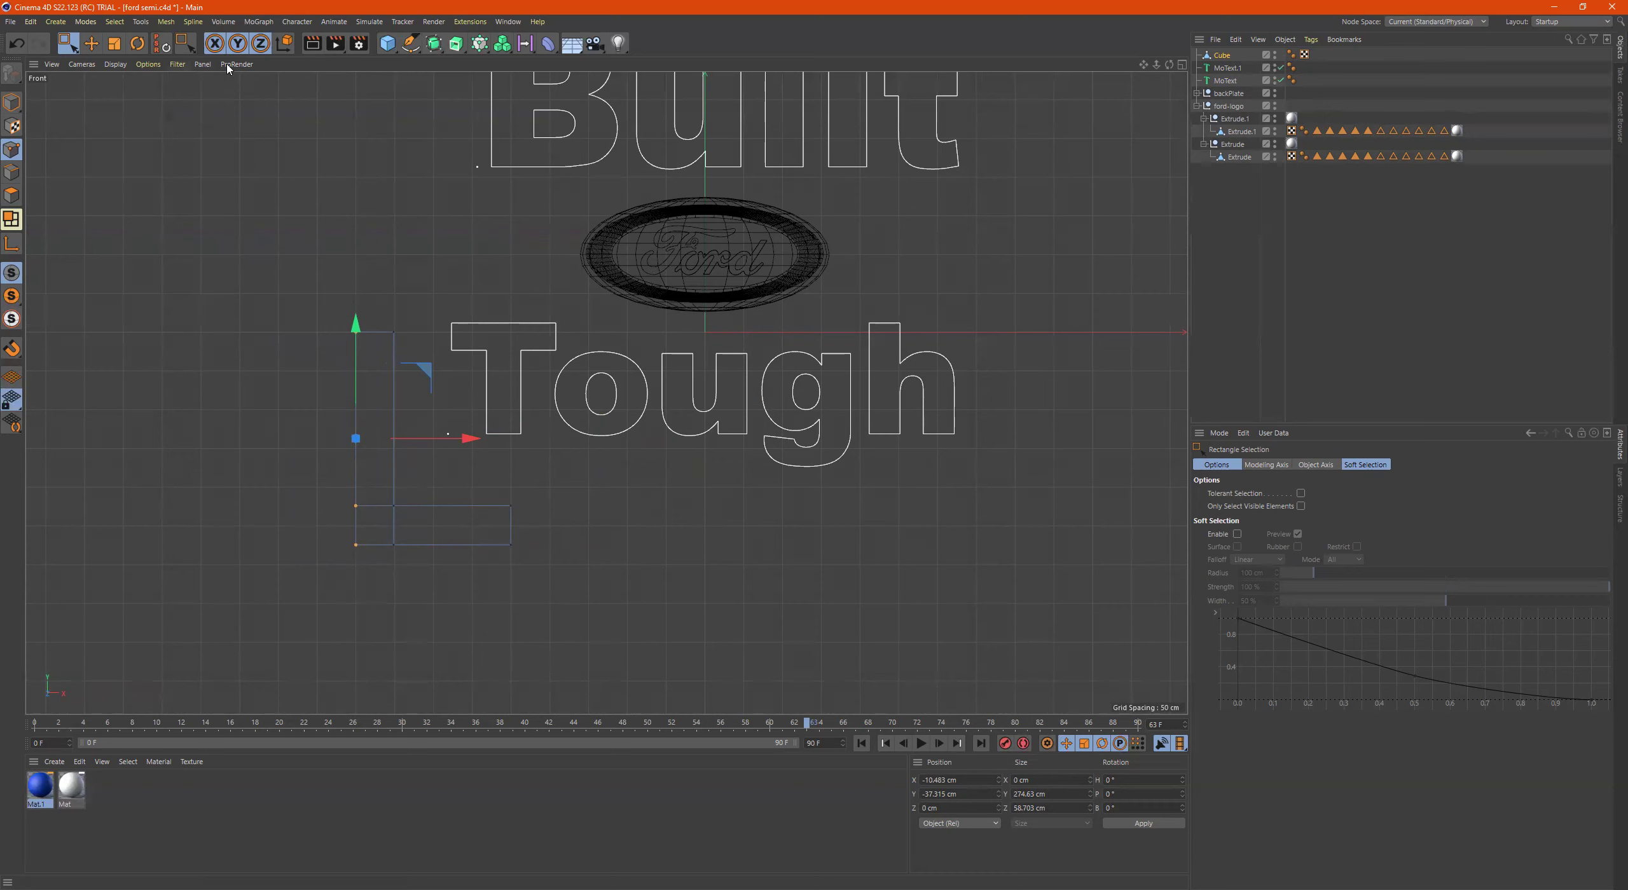
Add a new cube and scale it uniformly to about 715 cm around the logo
click(390, 45)
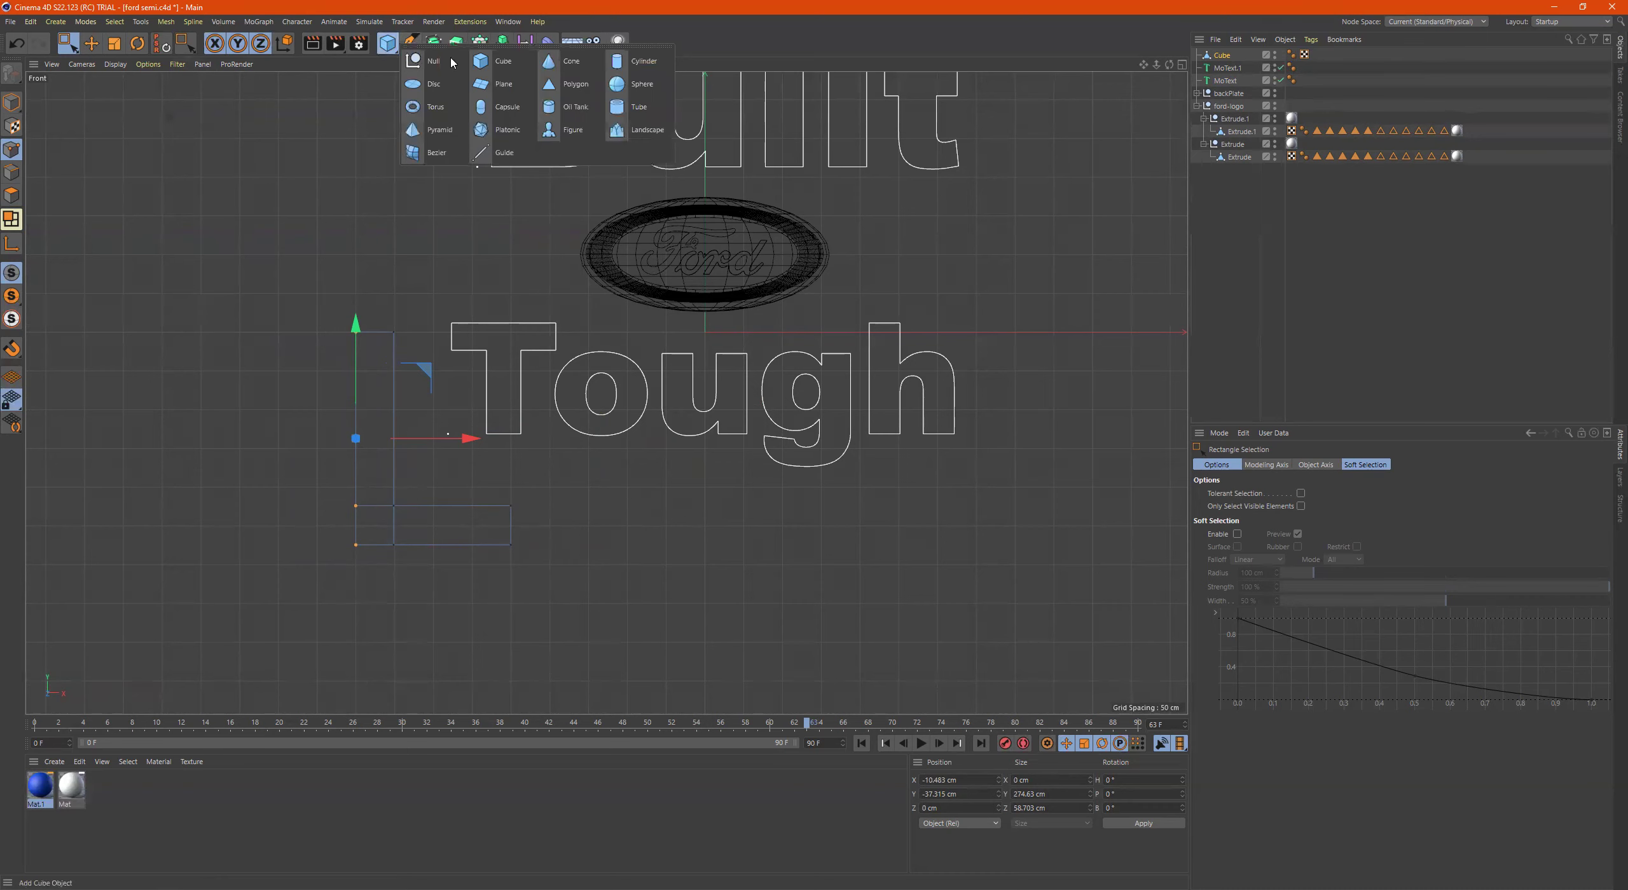
click(480, 64)
scroll(661, 277, down, 6)
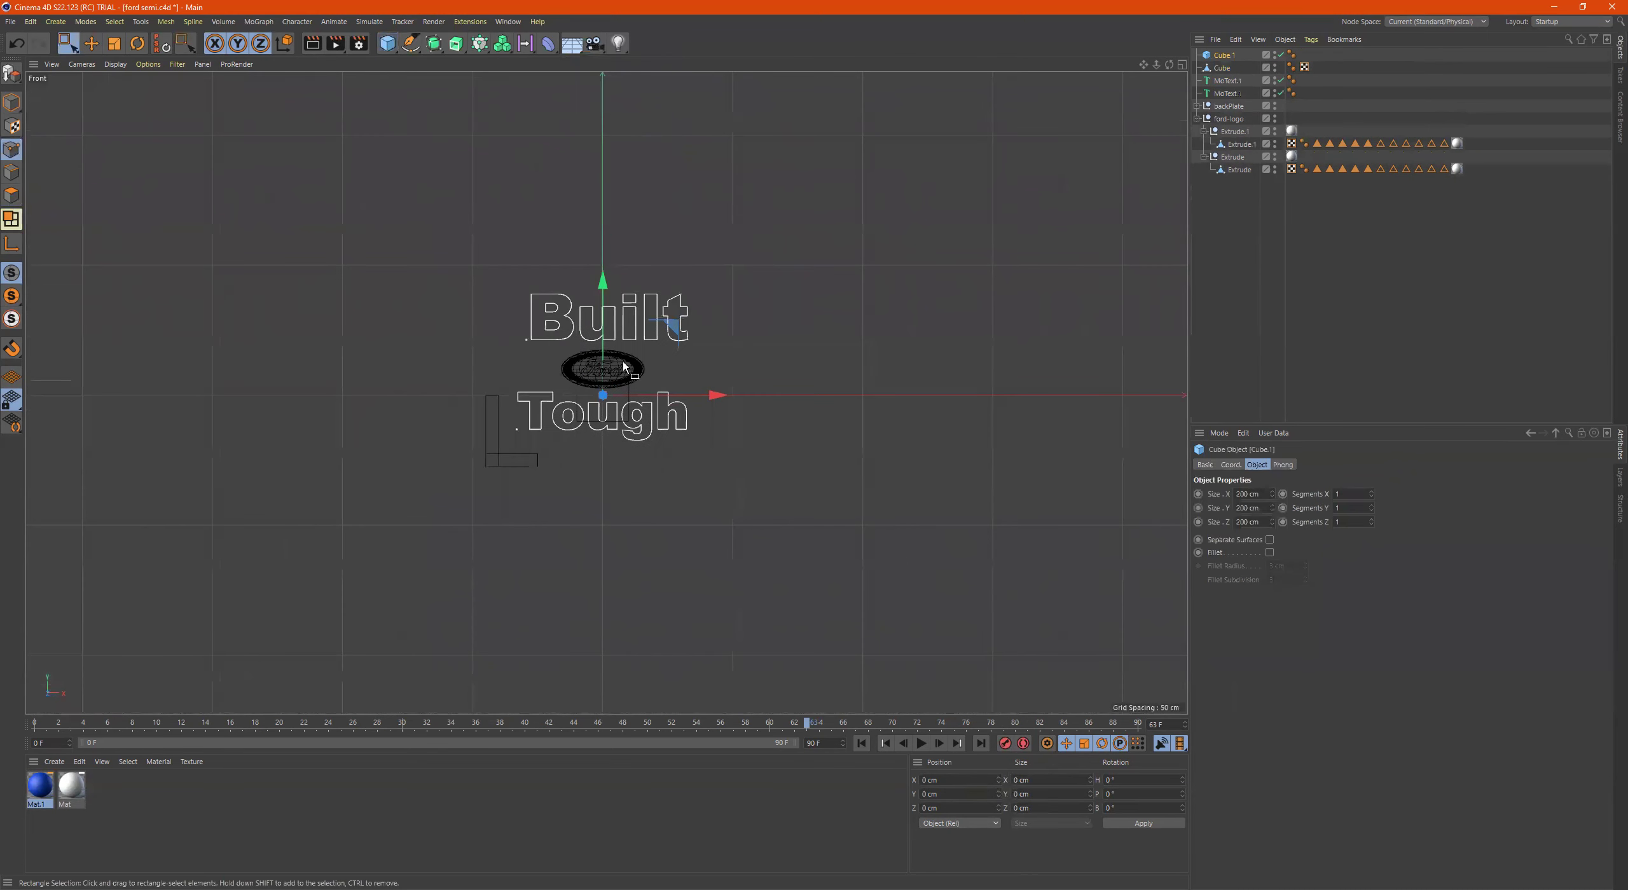
key(r)
key(t)
drag(647, 295, 1627, 3)
drag(948, 394, 1021, 395)
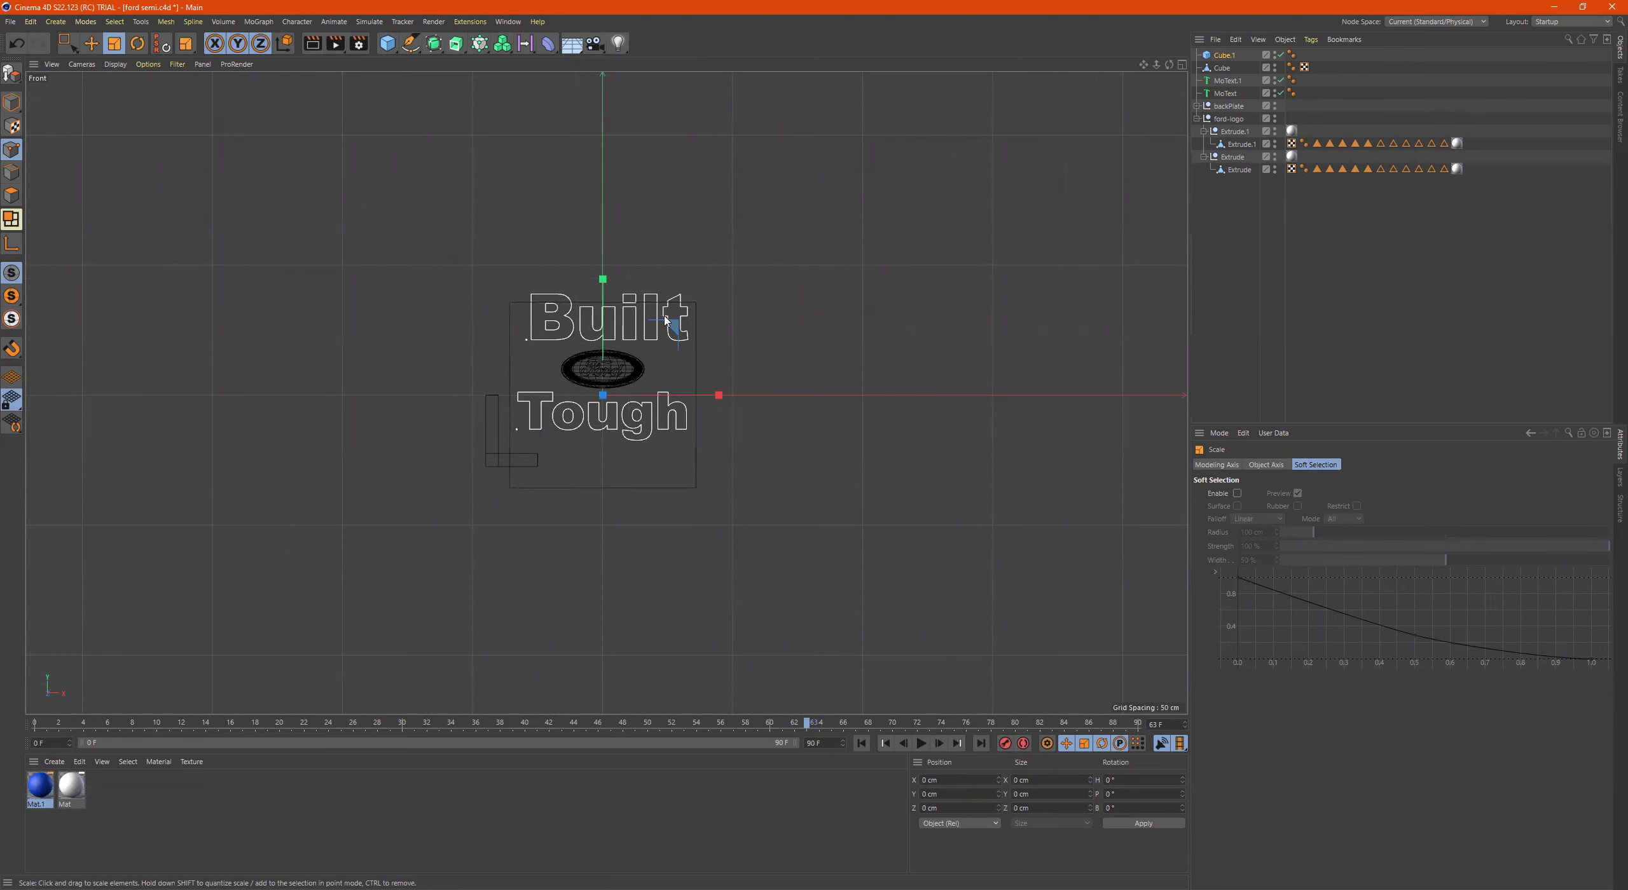
scroll(632, 324, up, 8)
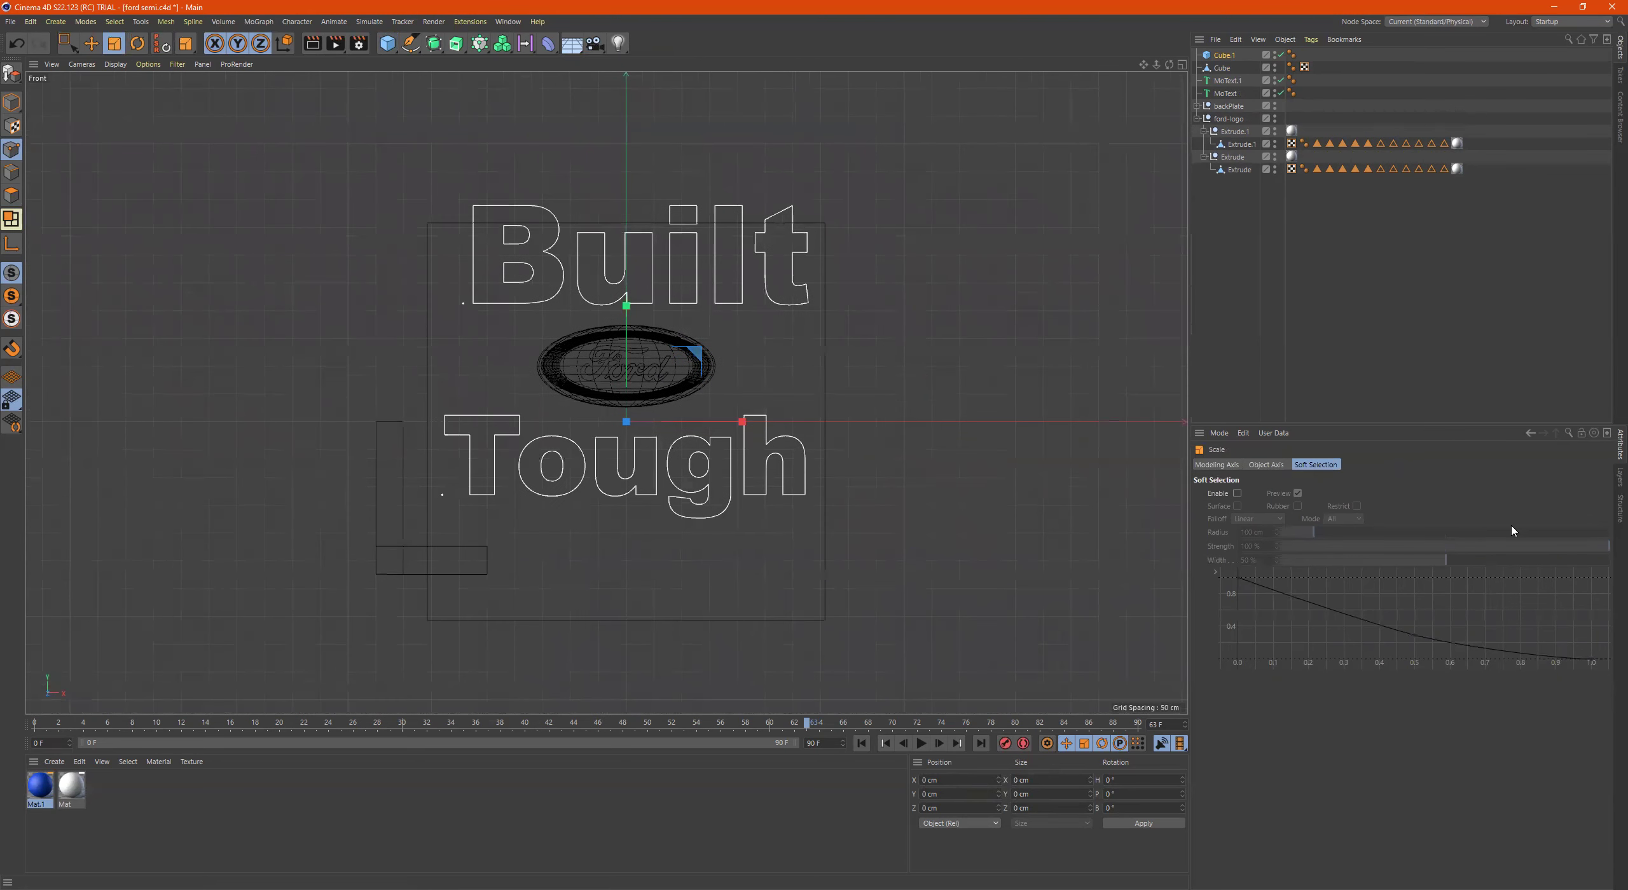
Fillet the new cube's edges, widen it to 823.2 cm in X, and raise it to centre on the Ford oval
click(1223, 55)
click(1269, 552)
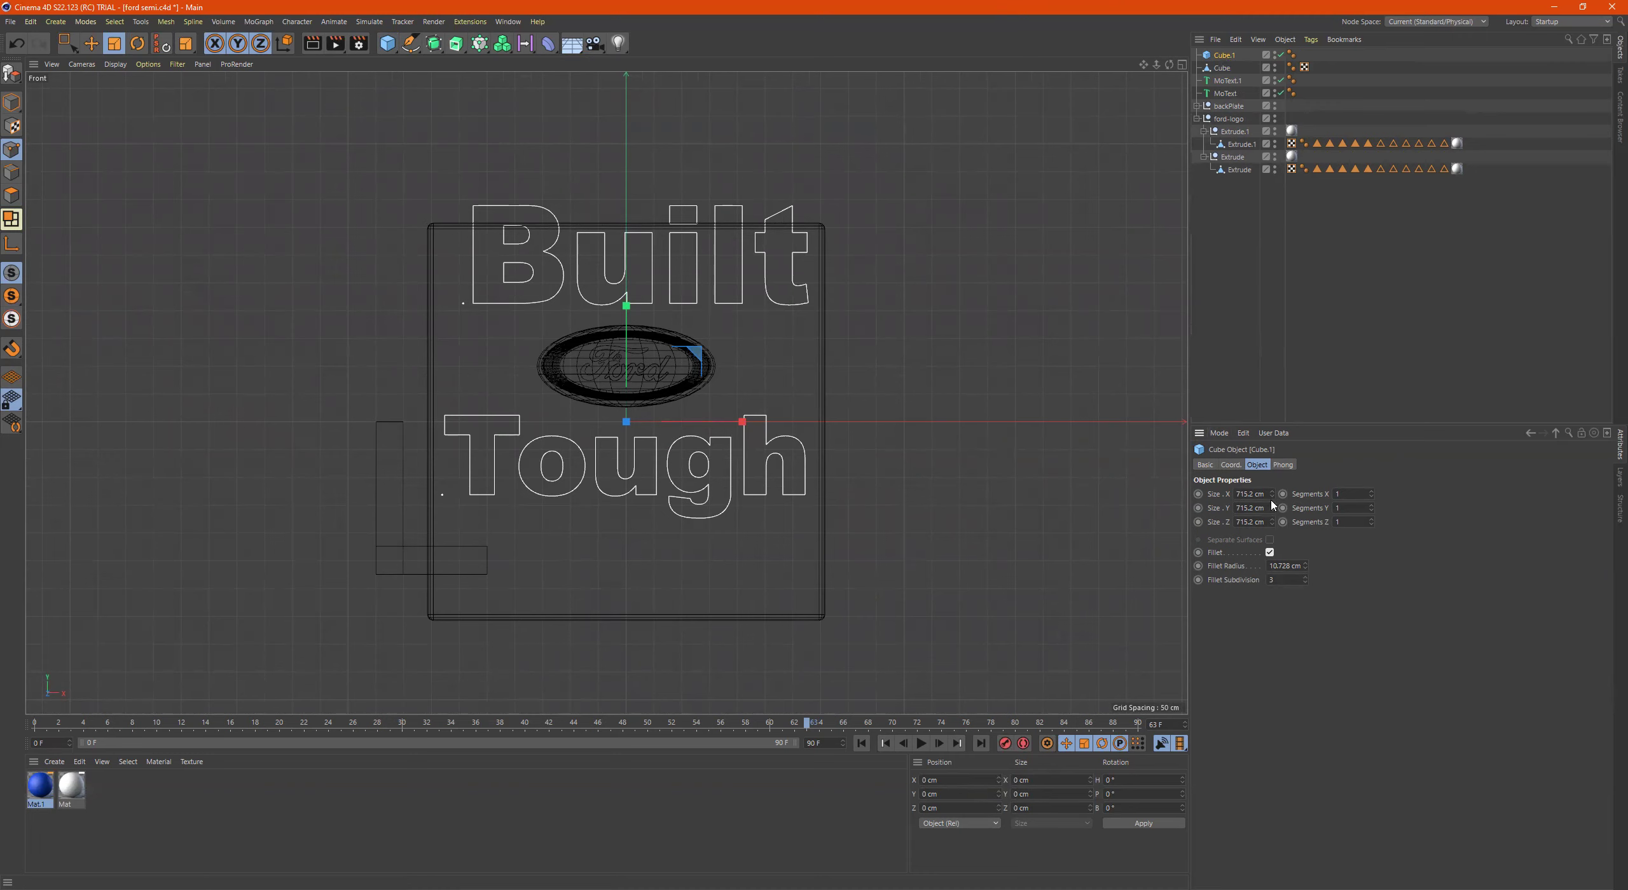
drag(1272, 494, 1272, 467)
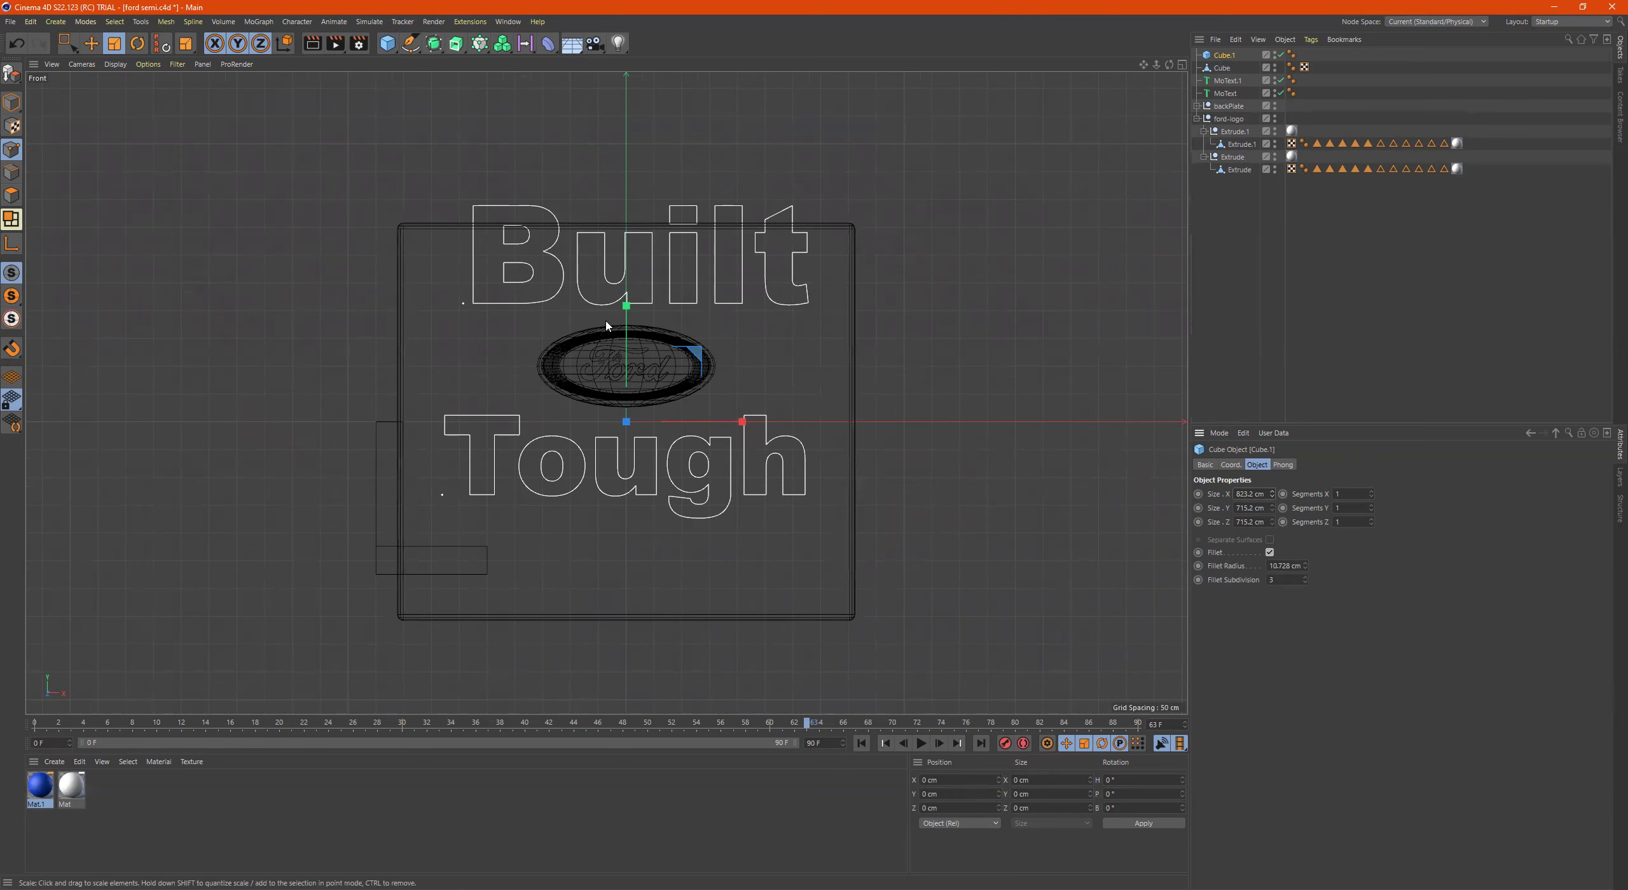
key(e)
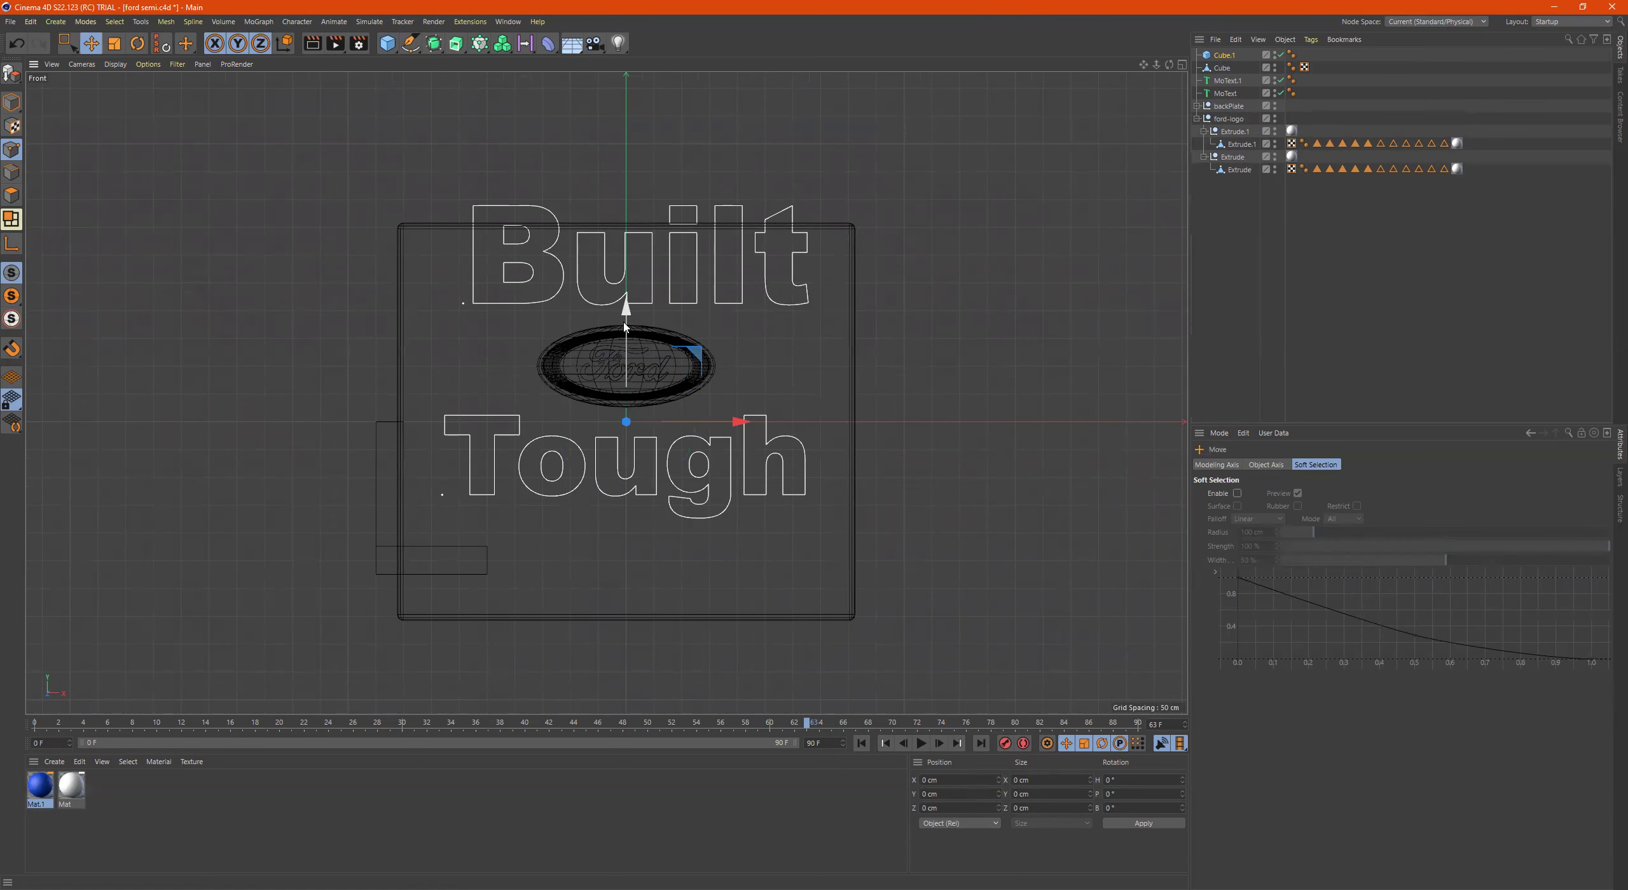
drag(626, 310, 629, 255)
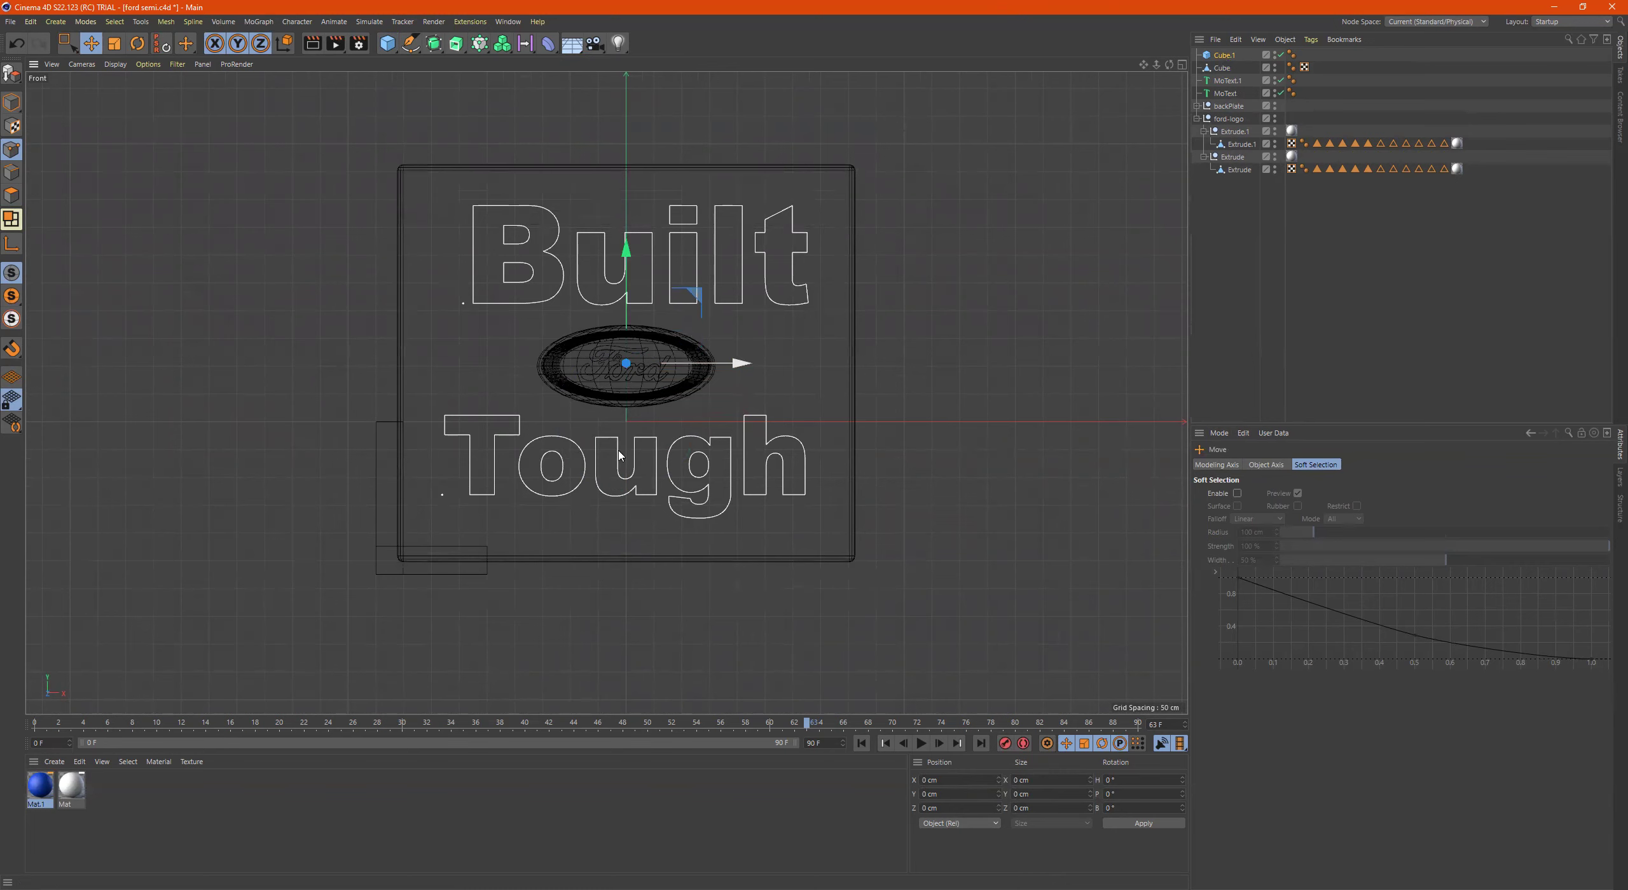
Move the whole L piece into the large cube's lower-left corner, at about X -386 cm and Y -77 cm
click(1220, 69)
drag(477, 501, 528, 498)
key(ctrl+z)
click(12, 103)
mouse_move(457, 419)
mouse_down()
mouse_move(454, 395)
mouse_move(480, 419)
mouse_up()
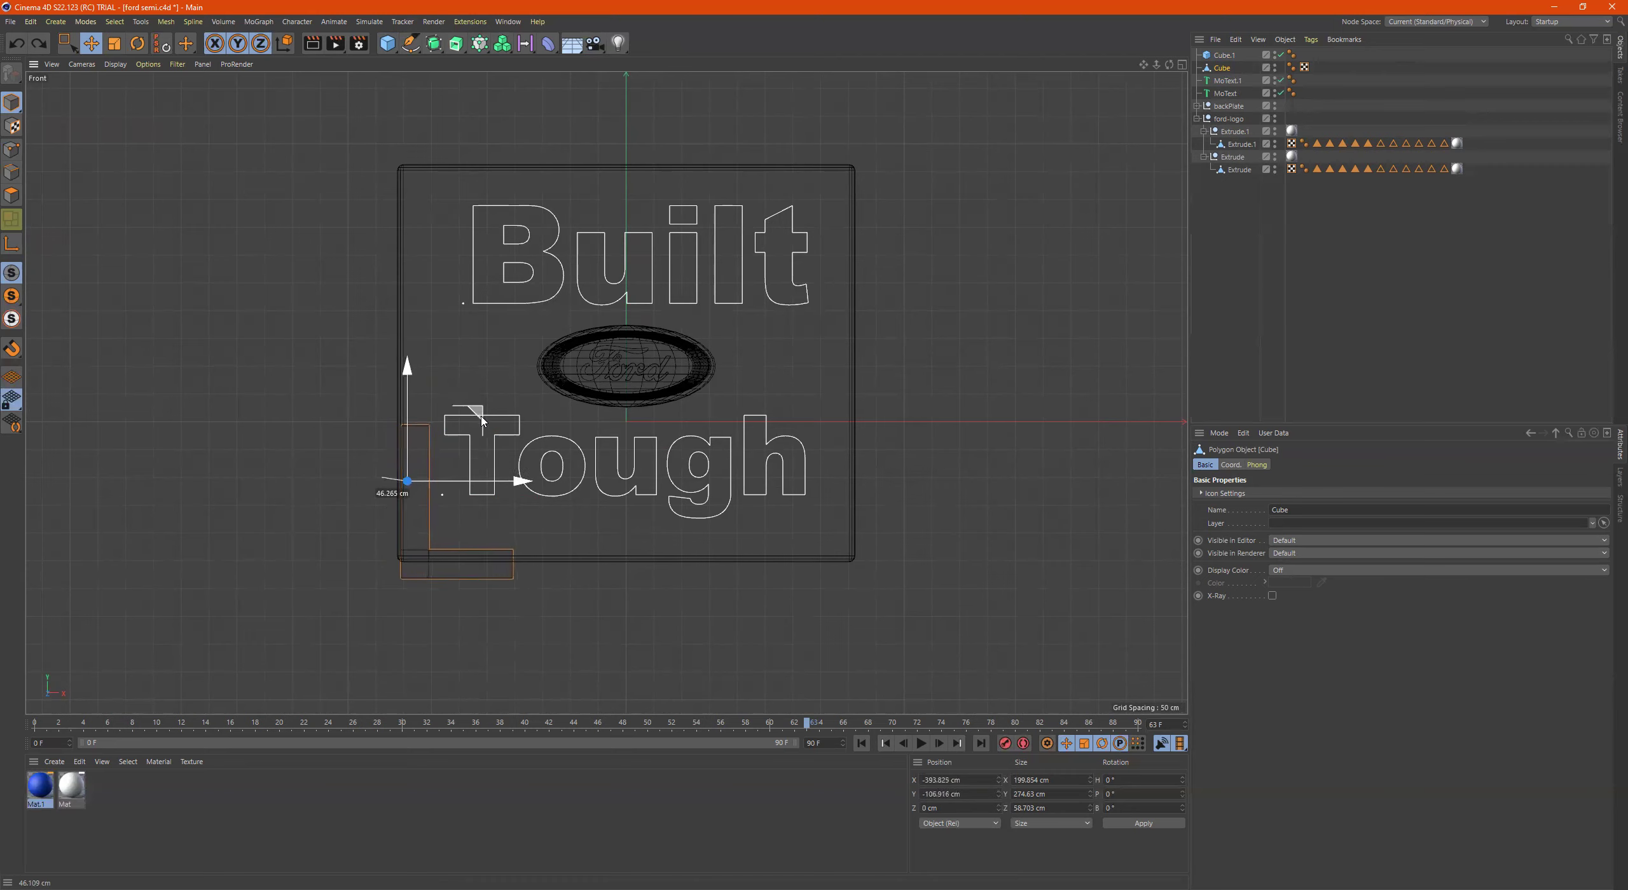
mouse_move(482, 420)
mouse_down()
mouse_move(455, 422)
mouse_move(480, 405)
mouse_up()
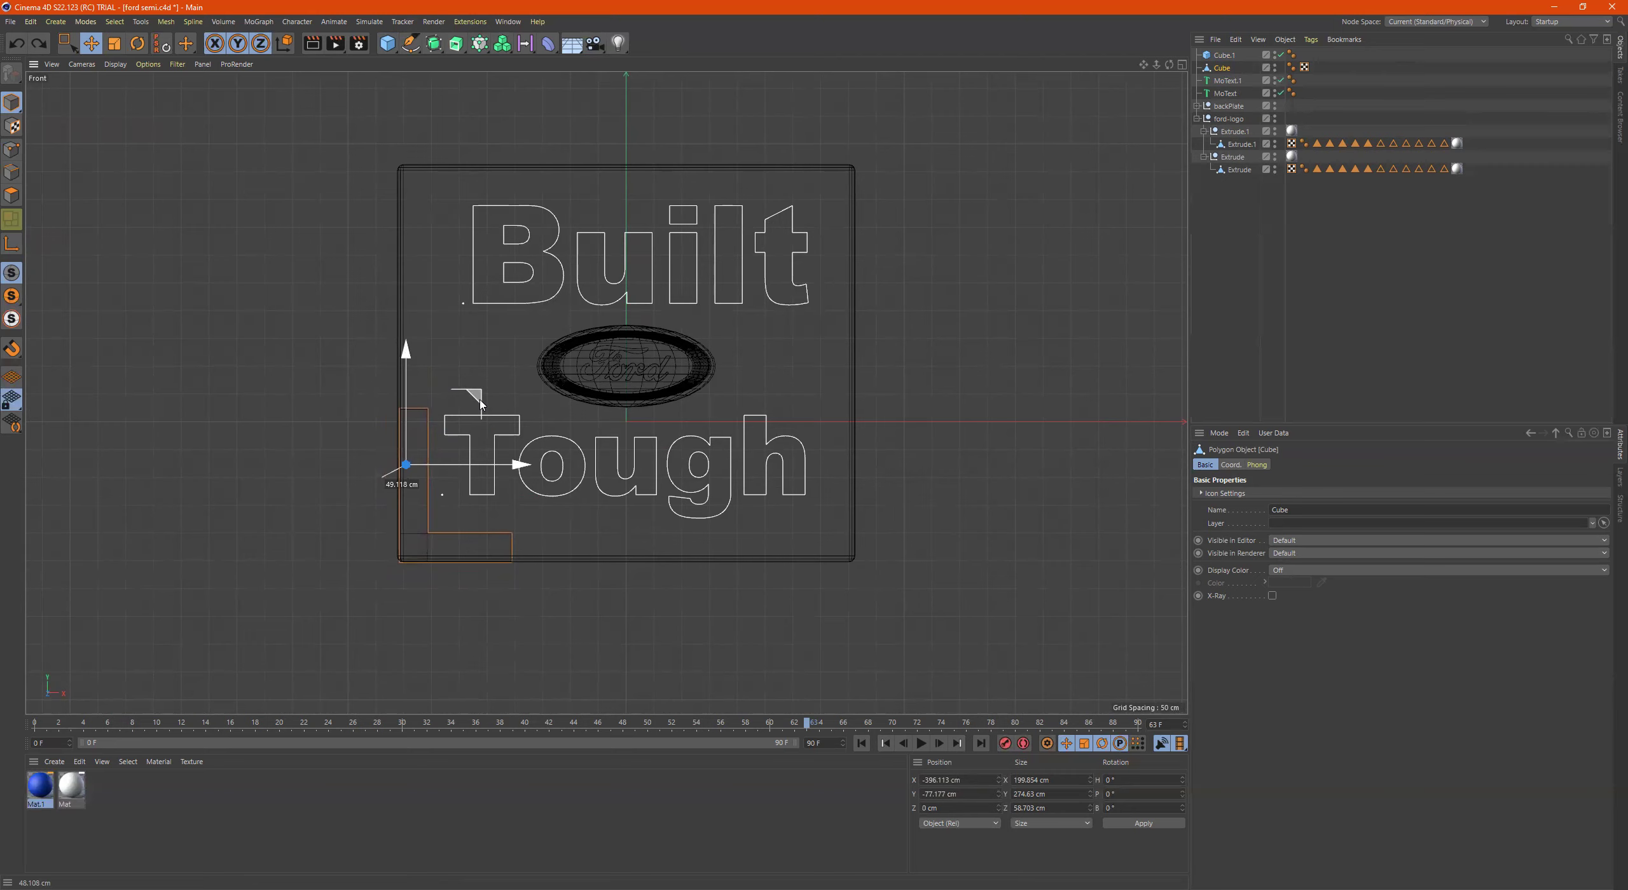
drag(480, 406, 480, 405)
Duplicate the L piece to the right along X and rotate the copy's heading to -180°
ctrl+drag(523, 468, 855, 470)
key(r)
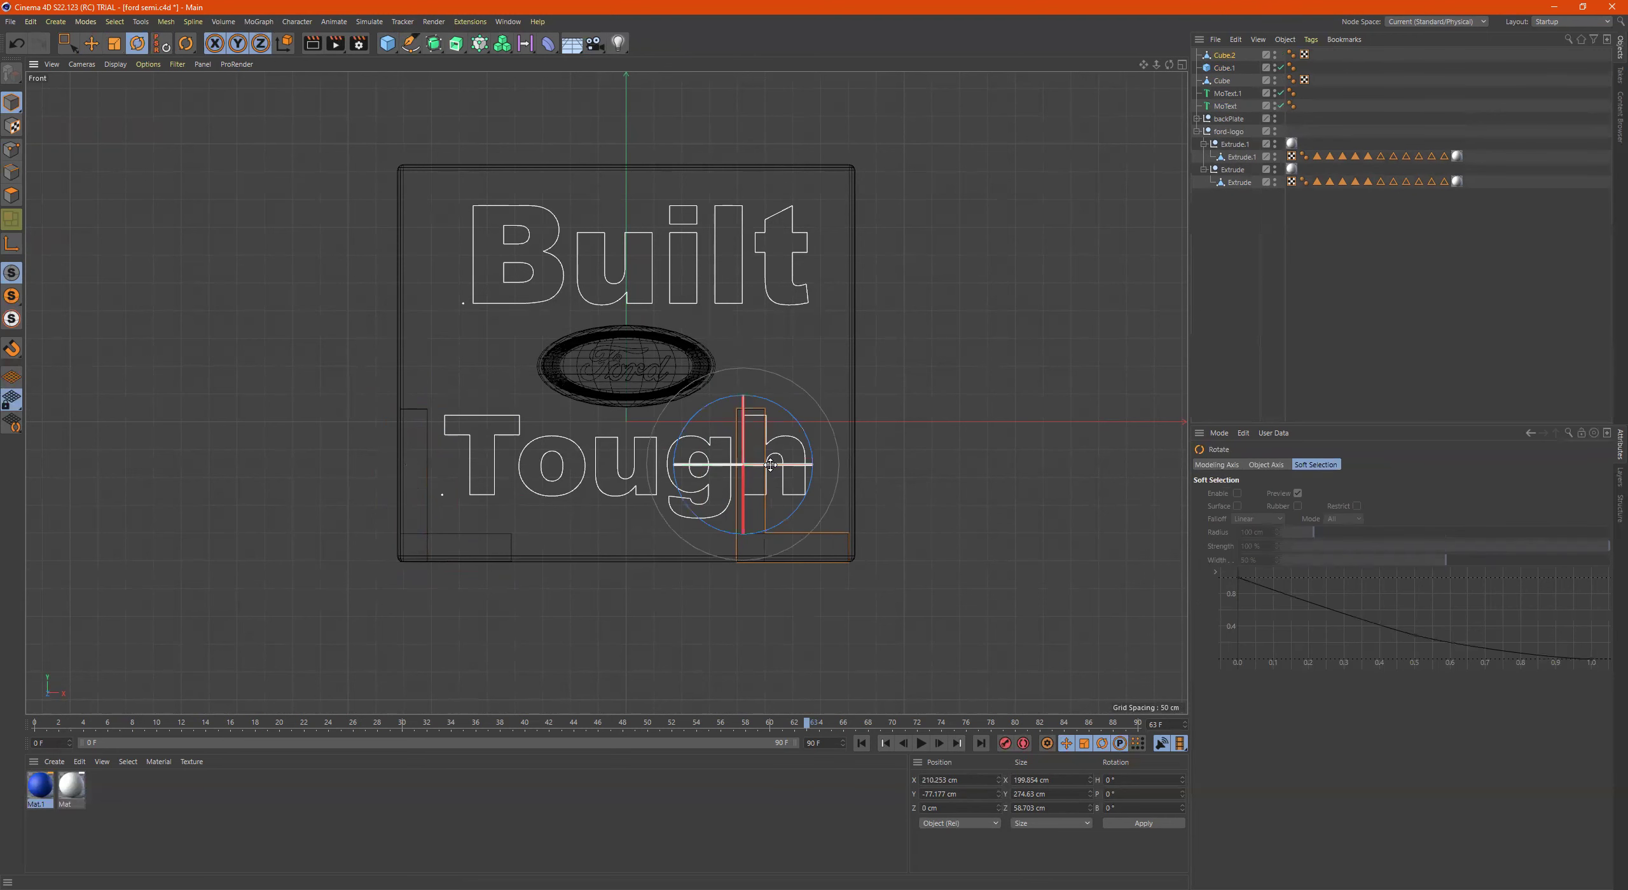
middle_click(781, 467)
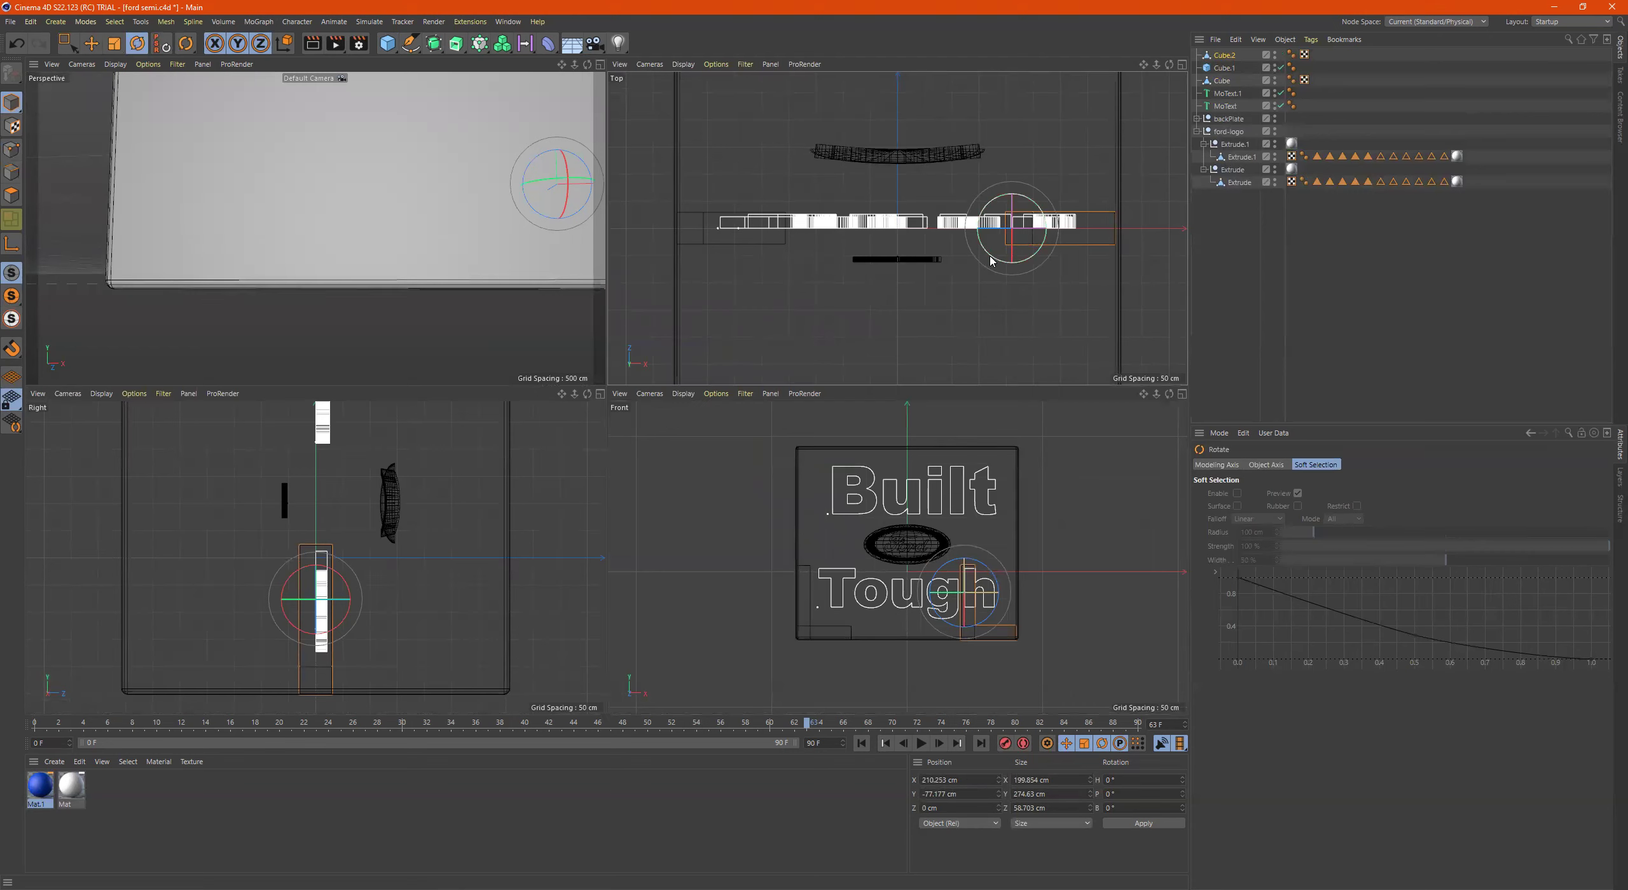
drag(990, 260, 1116, 106)
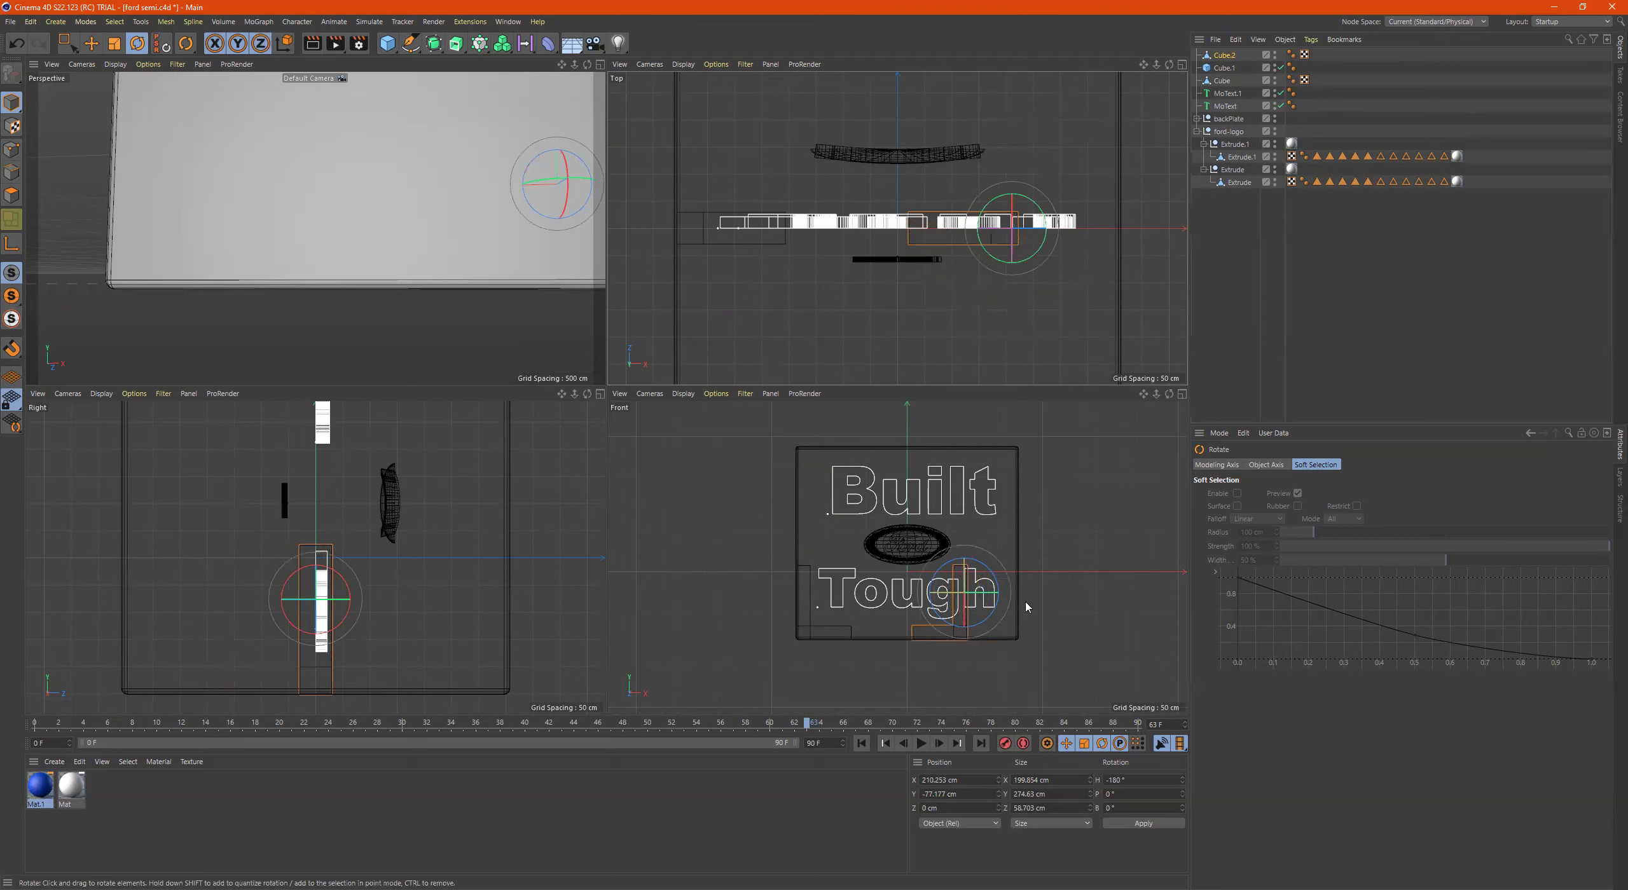
Move the mirrored L copy into the large cube's lower-right corner, at about X 399 cm
key(e)
scroll(967, 605, up, 2)
middle_click(980, 593)
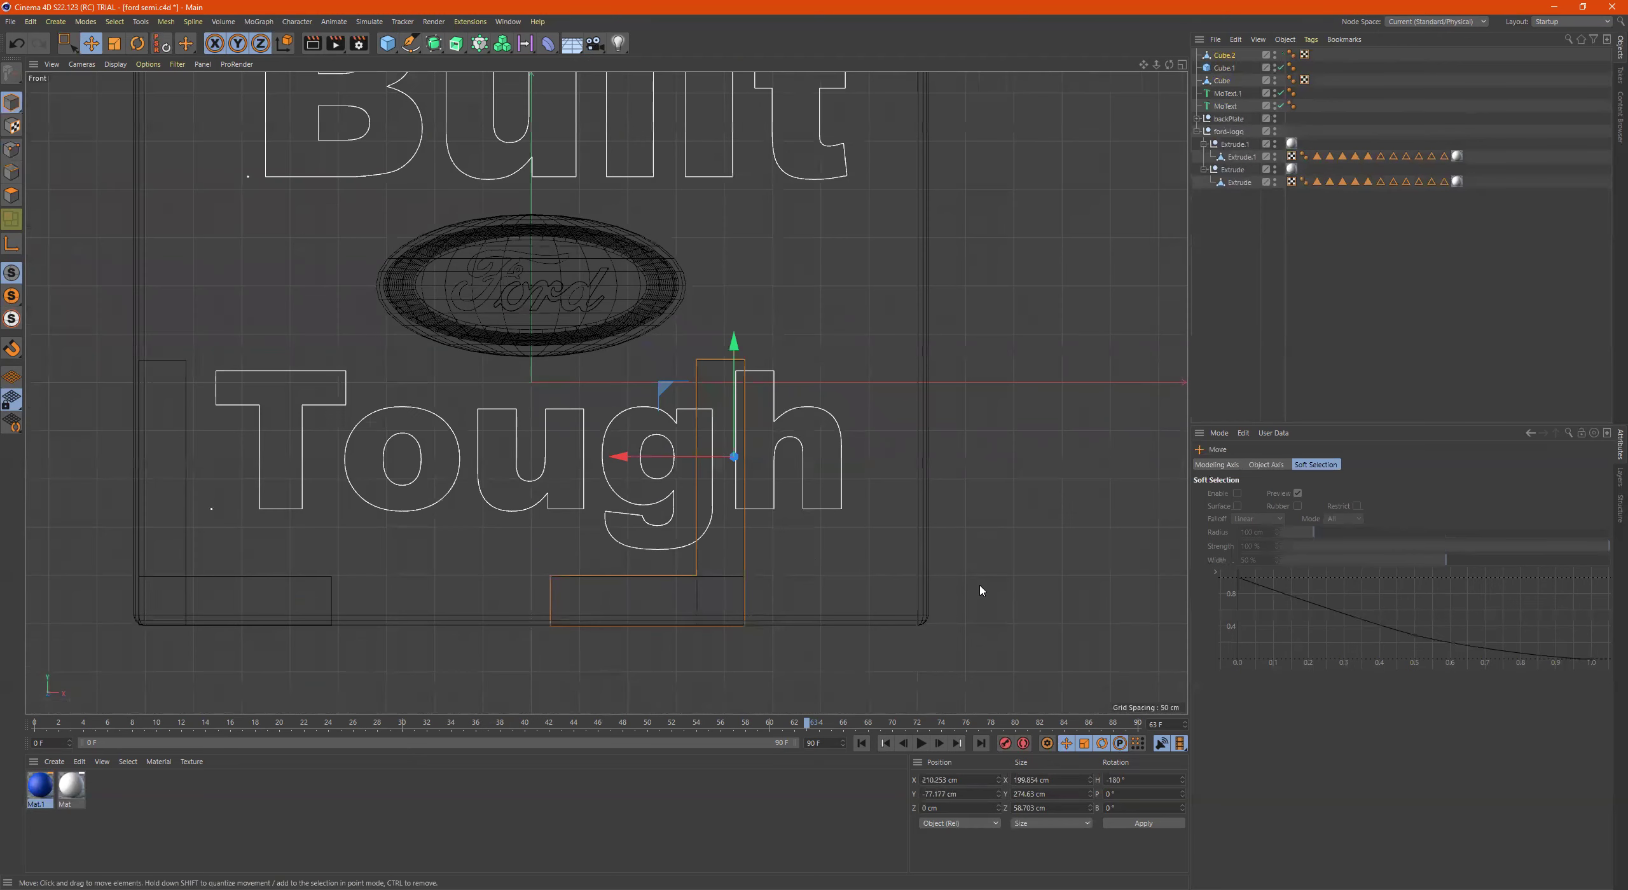
drag(633, 457, 808, 481)
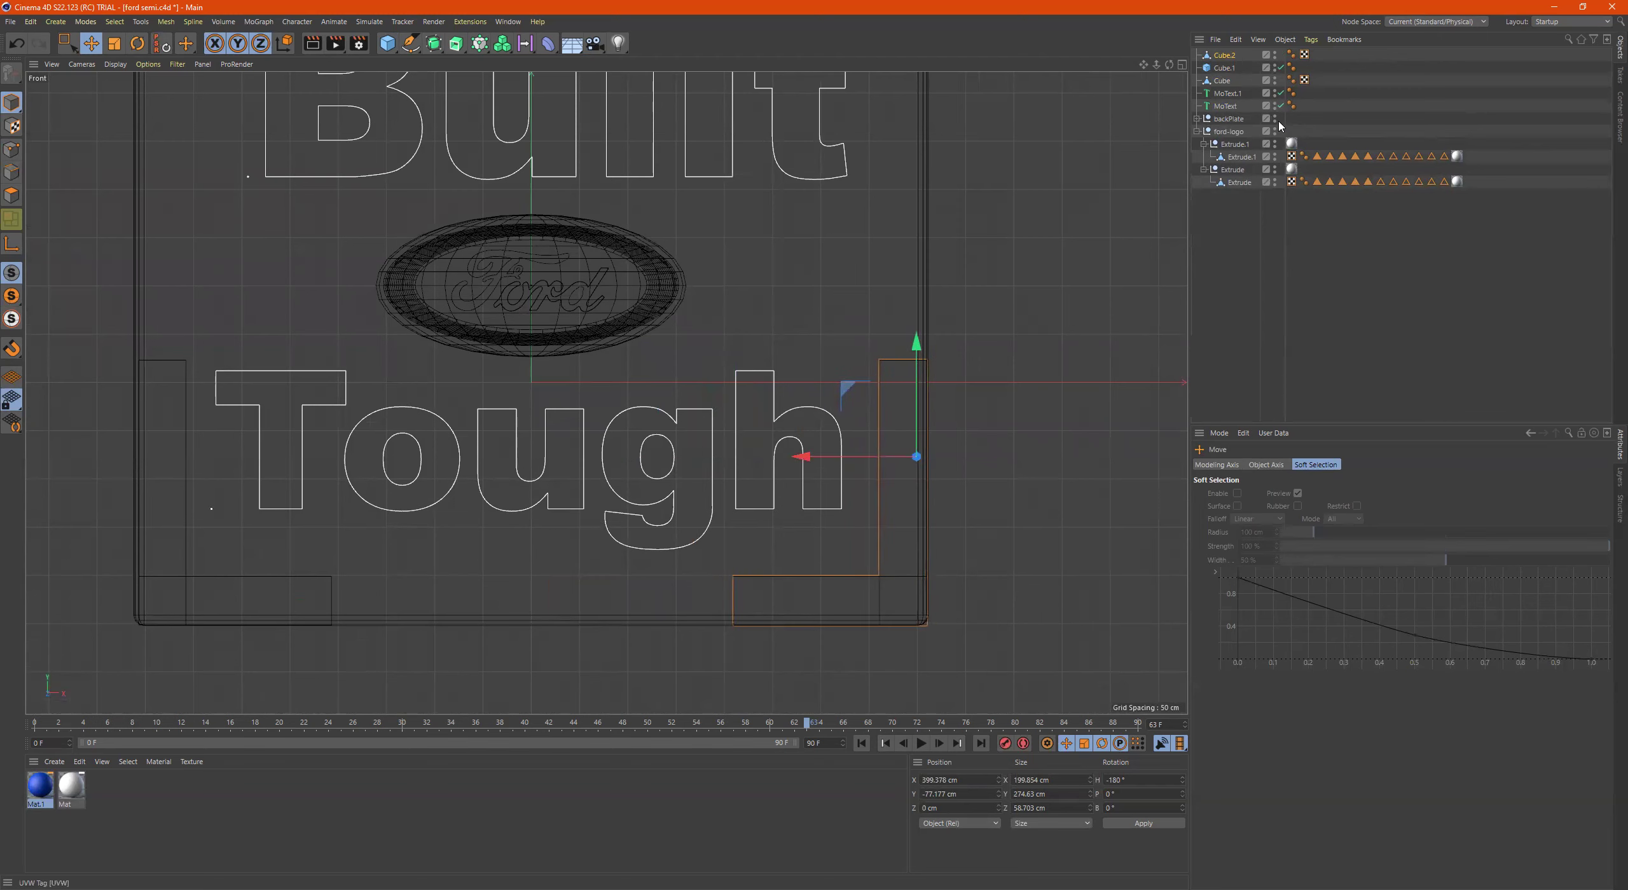
Move the large filleted cube to the top of the object hierarchy and rename it backBlock
ctrl+click(1223, 68)
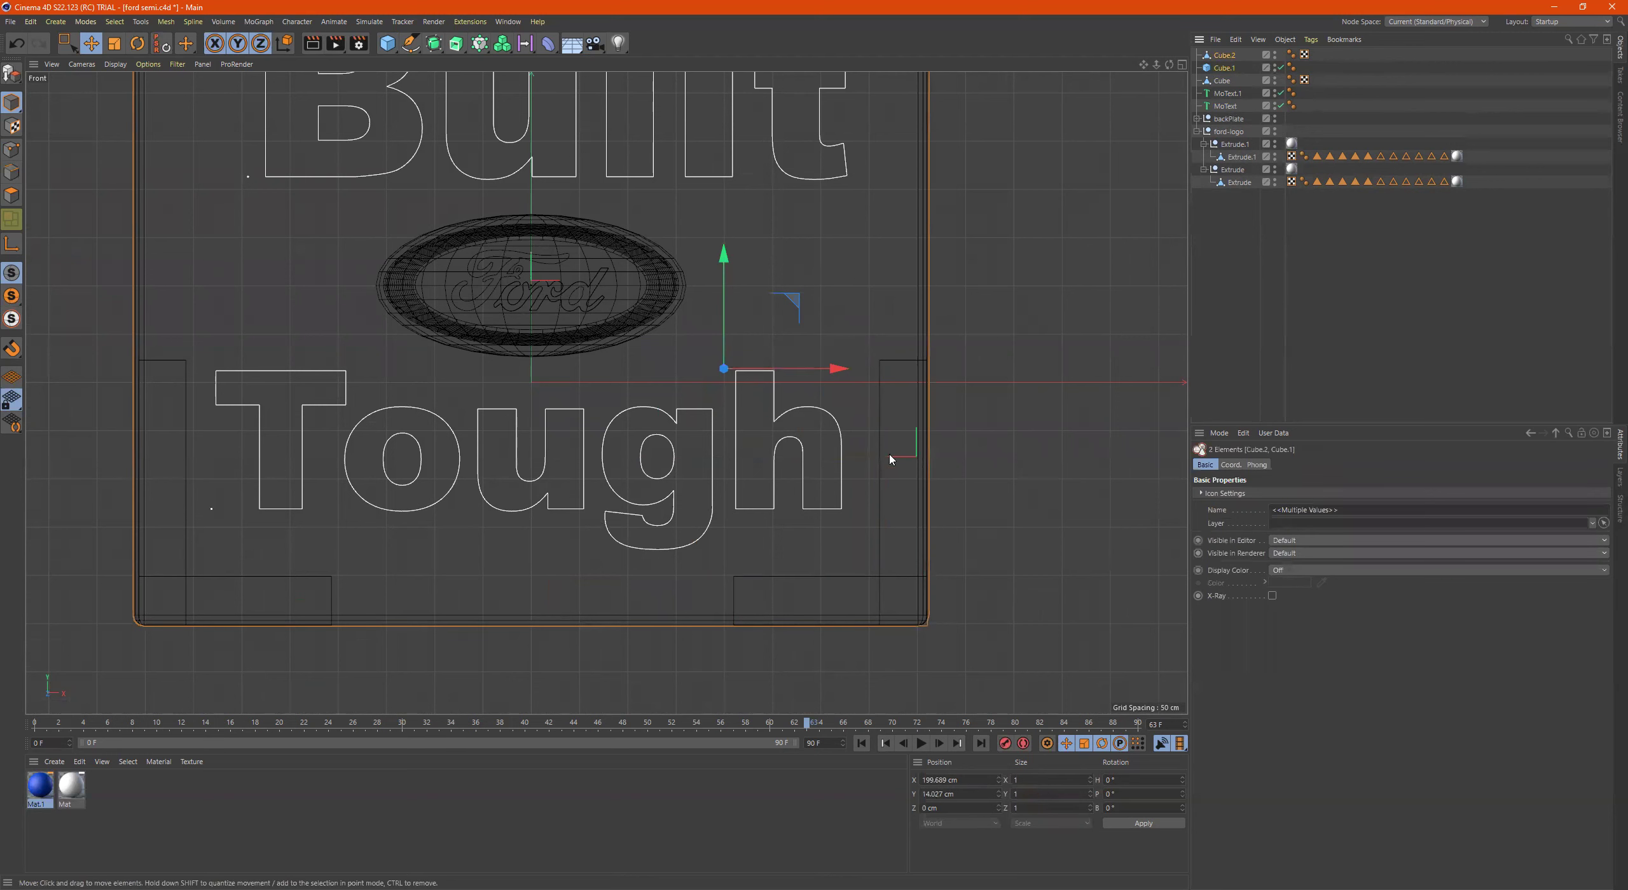
click(890, 494)
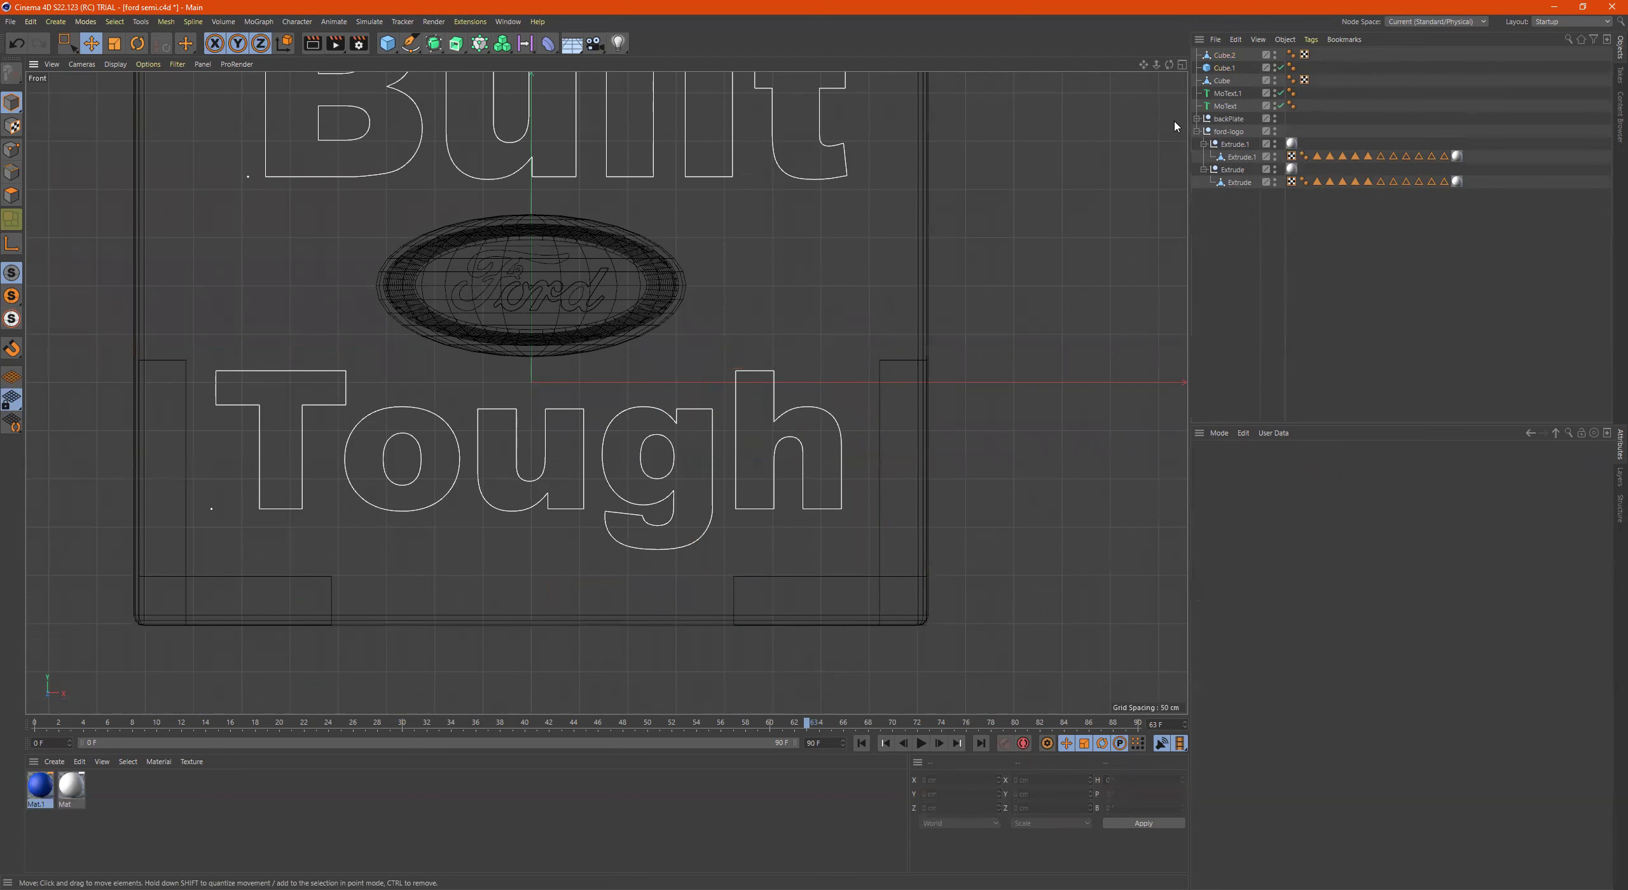
click(1224, 68)
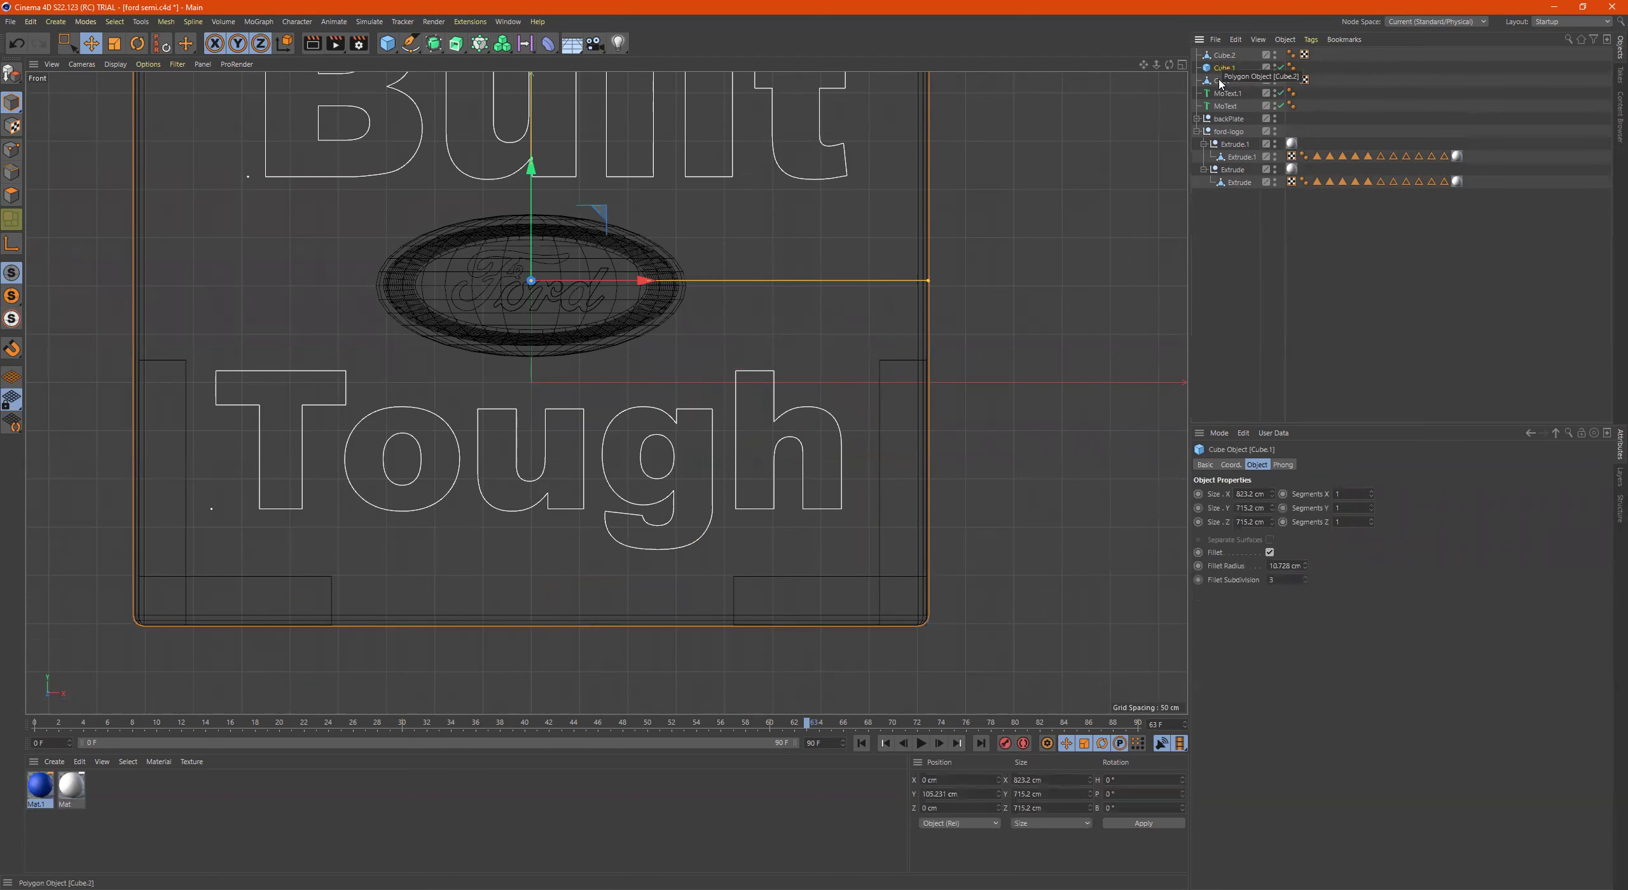
shift+click(1221, 81)
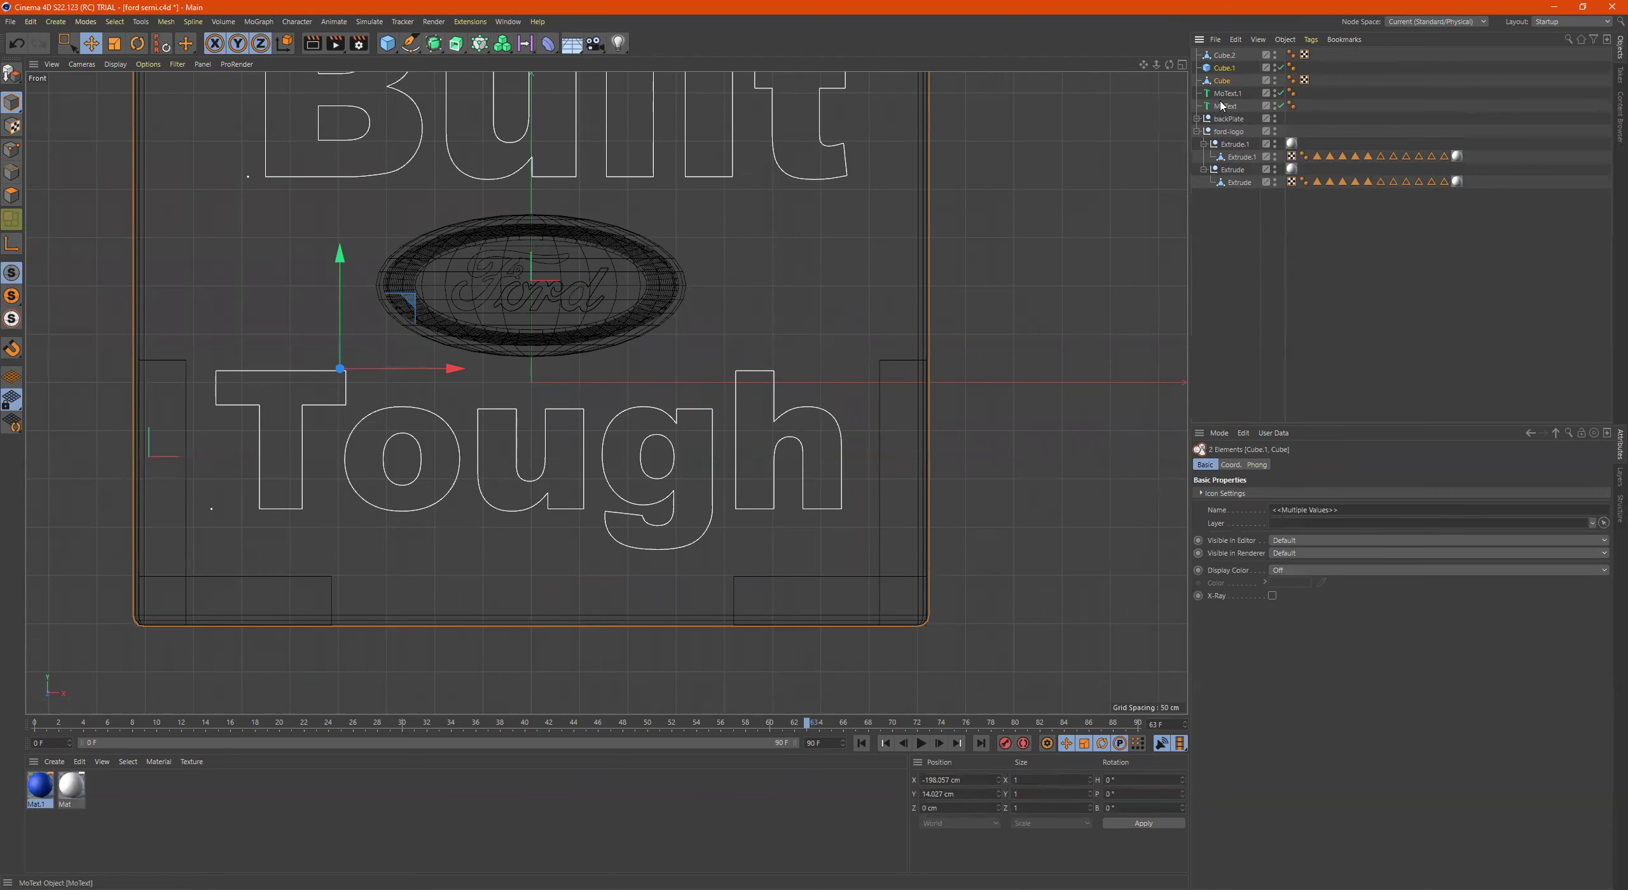
click(1220, 81)
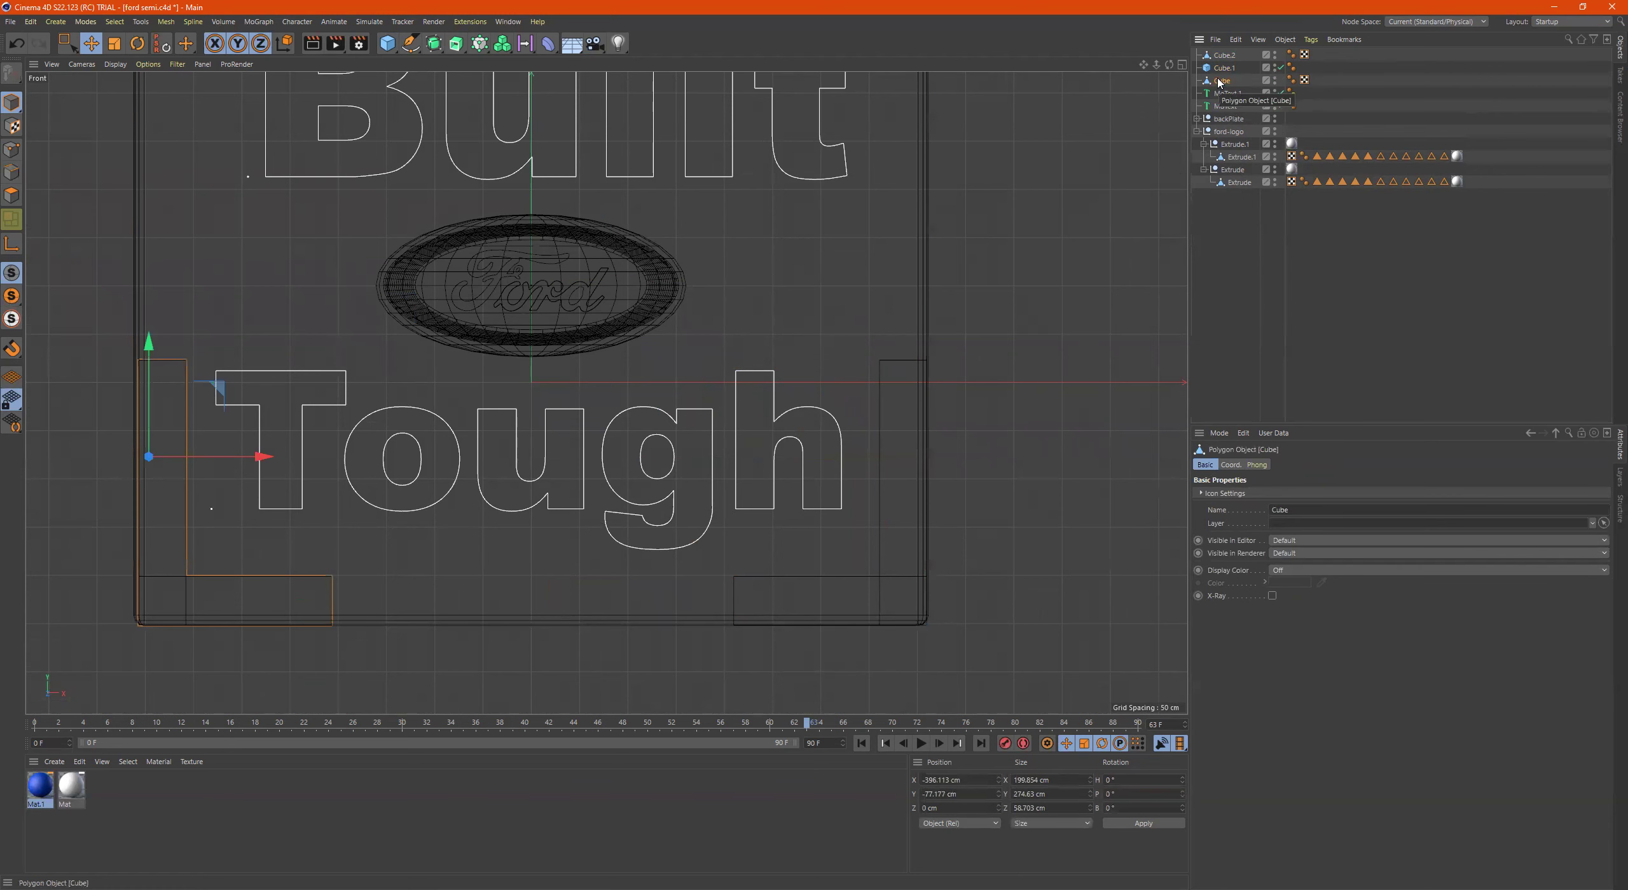
click(1224, 68)
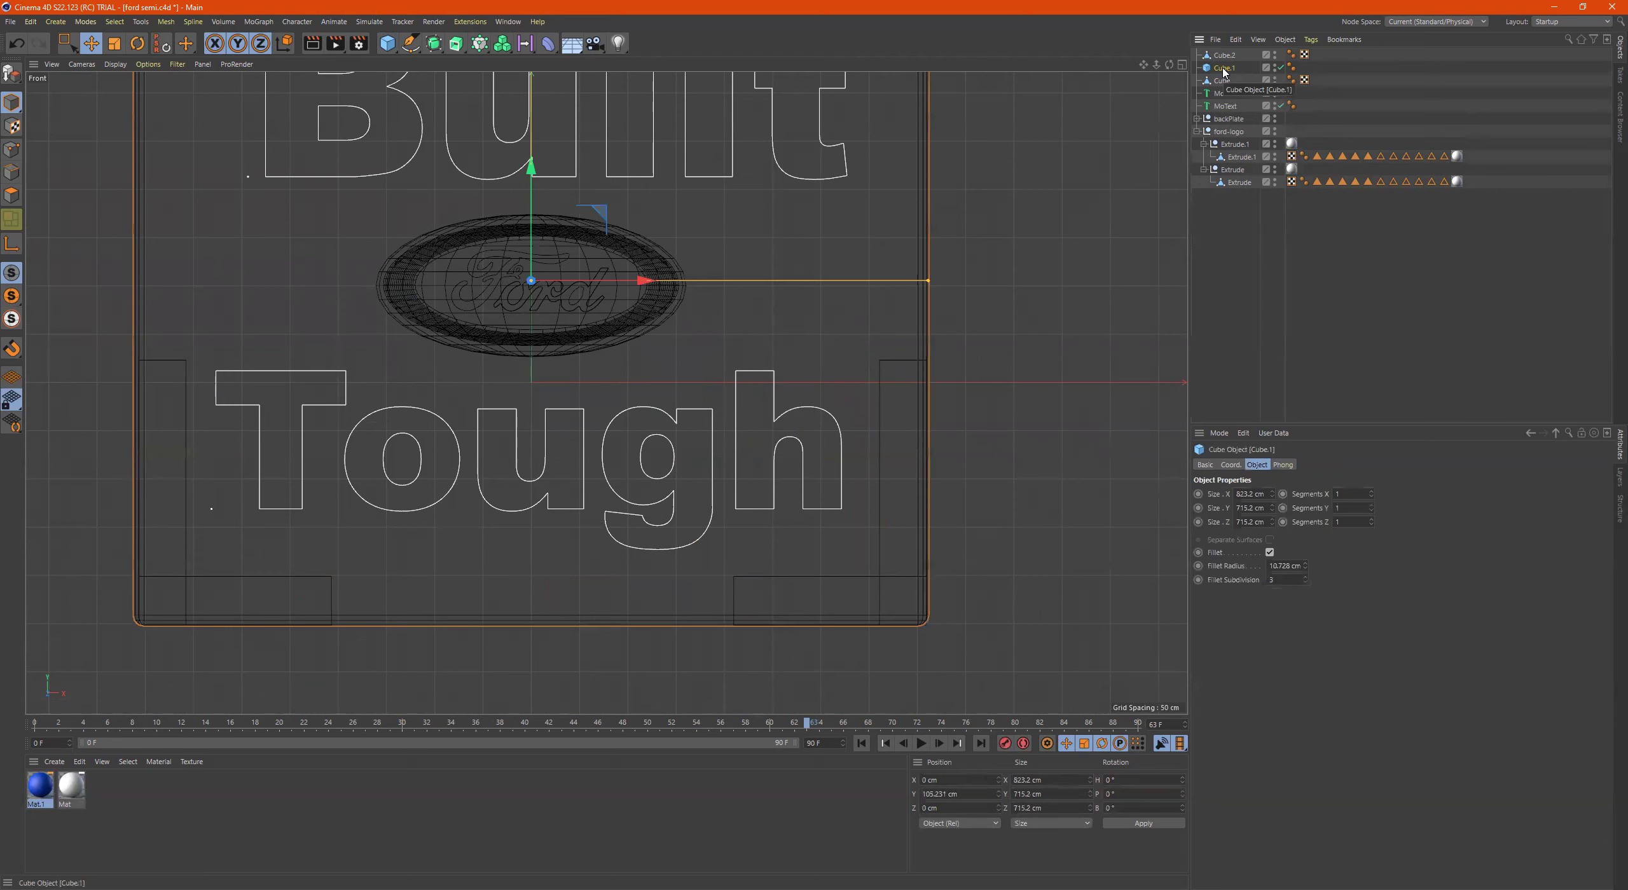
click(1224, 57)
drag(1226, 74, 1227, 53)
double_click(1225, 56)
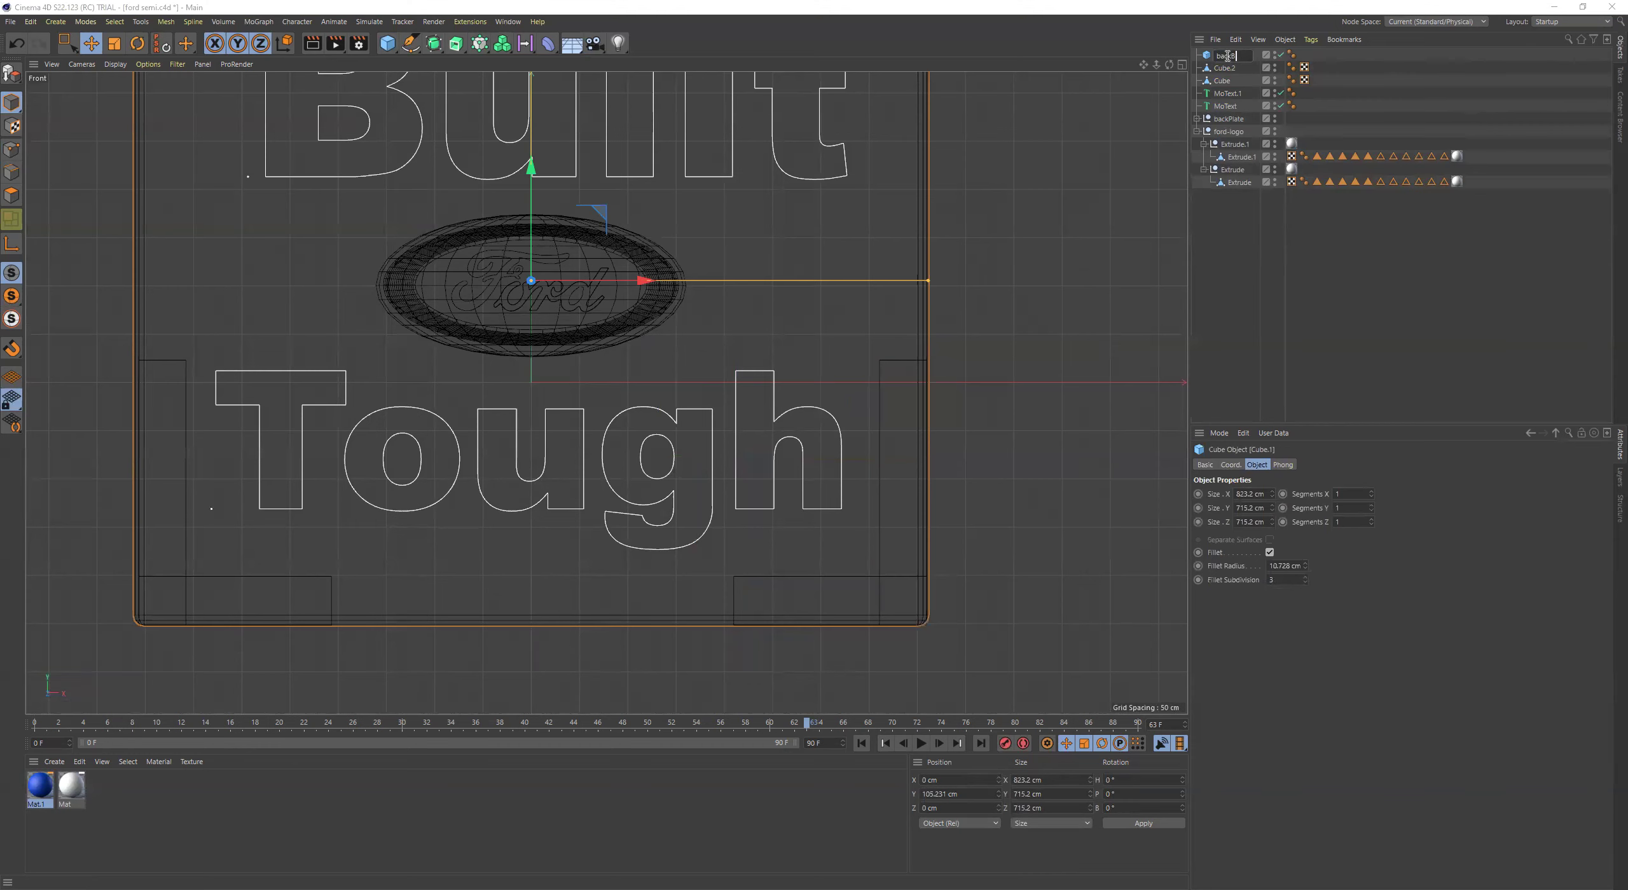
text(backBlock)
key(Return)
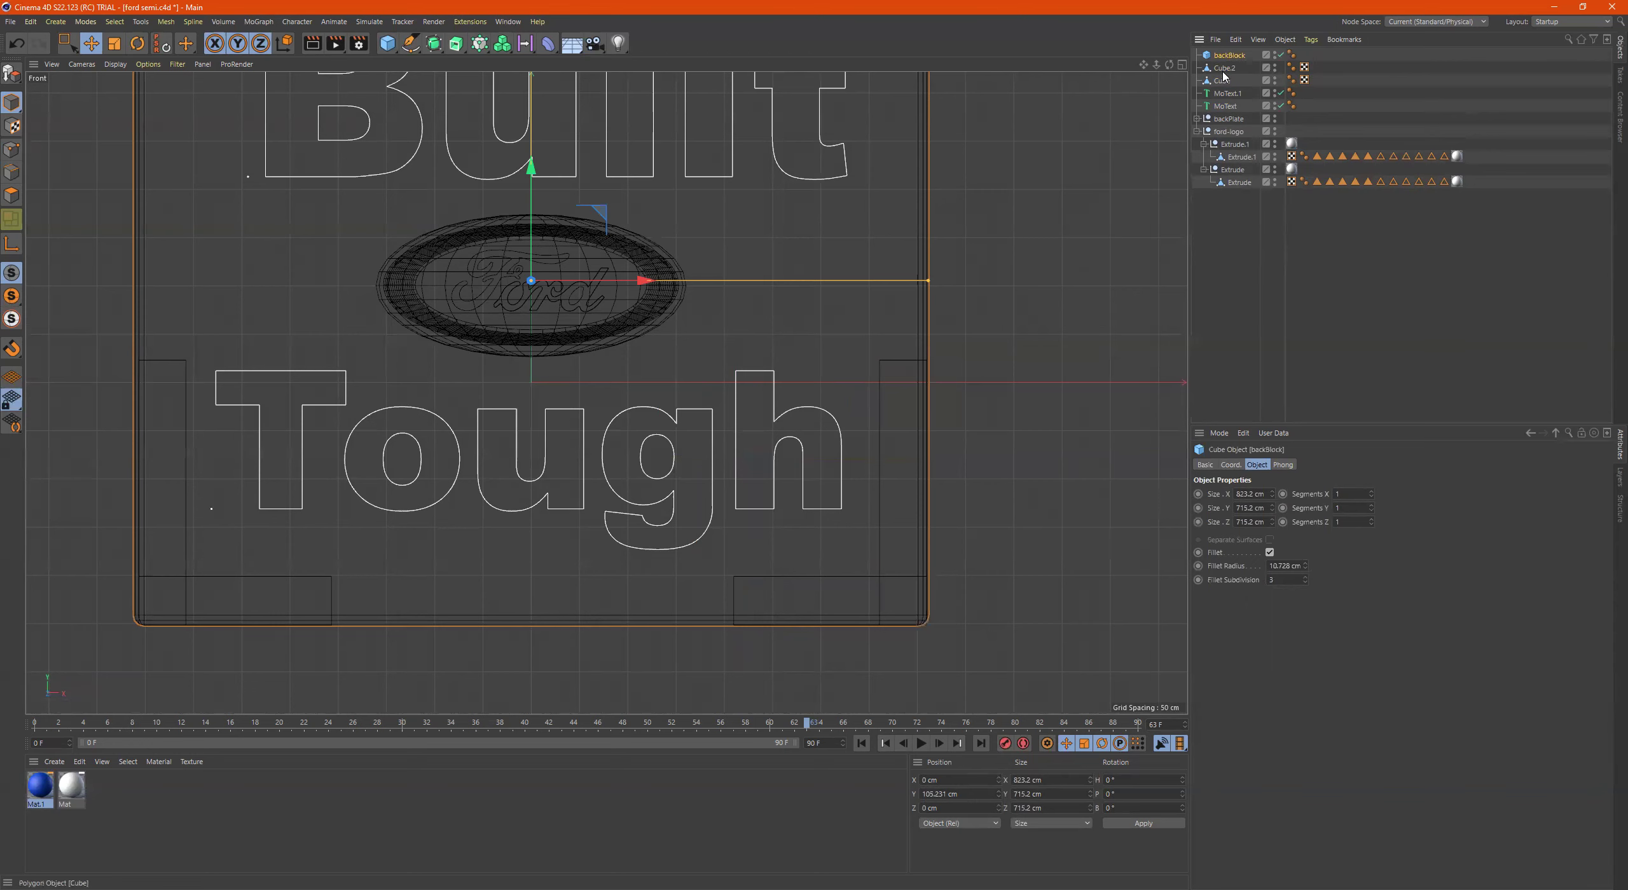
Raise both lower L-shaped corner pieces together slightly above the back block's bottom edge
click(1226, 68)
shift+click(1226, 82)
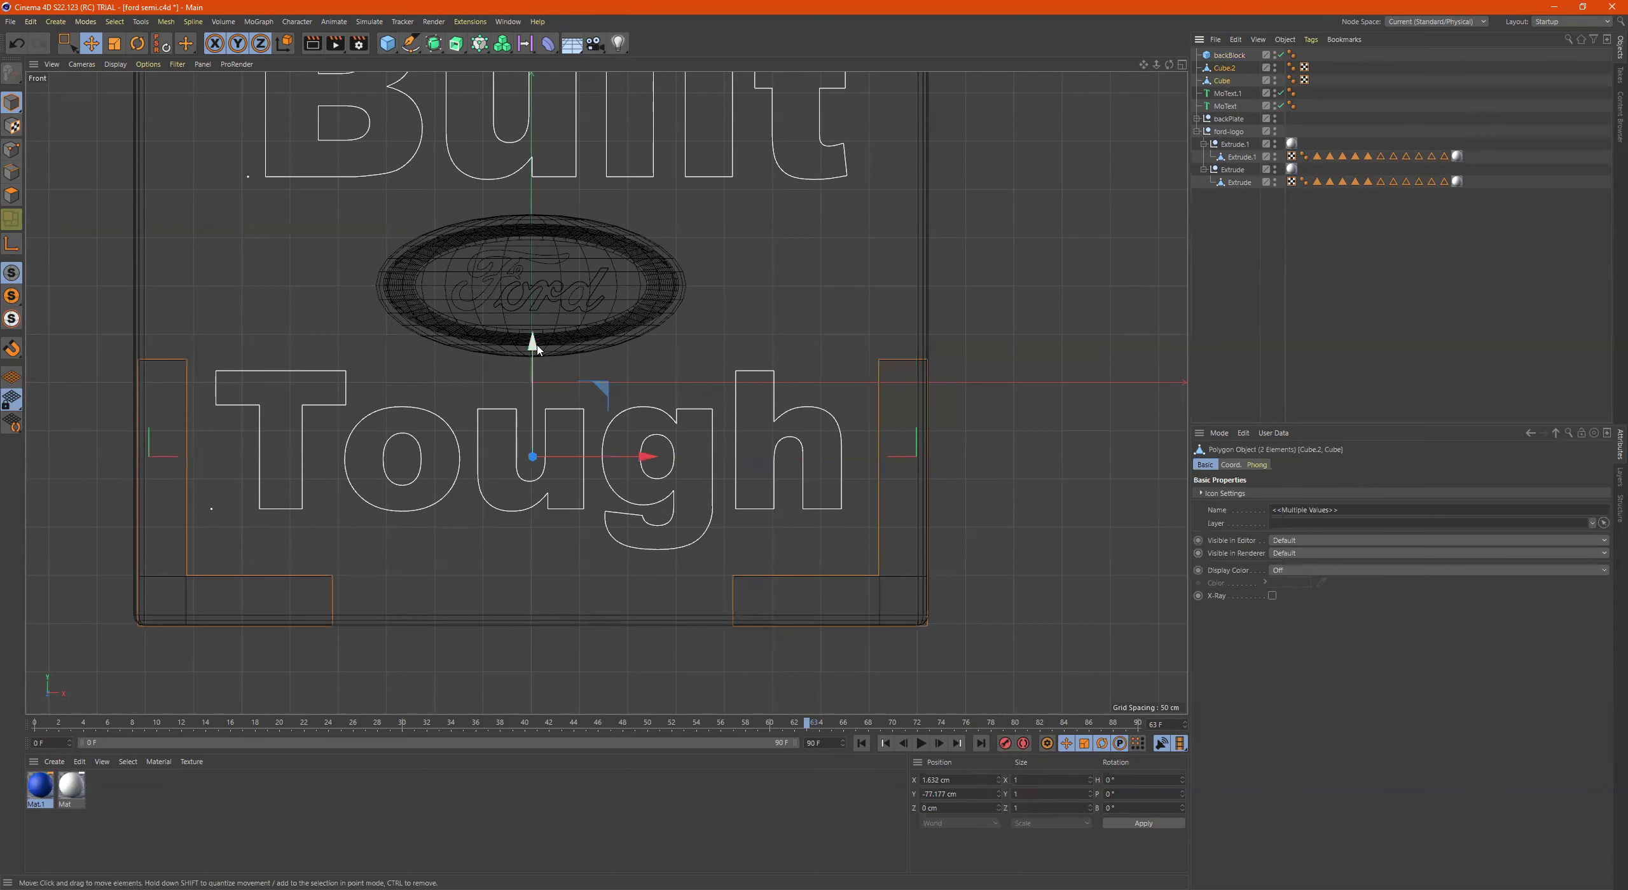
drag(530, 342, 531, 317)
scroll(673, 296, down, 3)
alt+middle_drag(692, 287, 742, 332)
Widen the back block to about 866.5 cm in X
click(1229, 55)
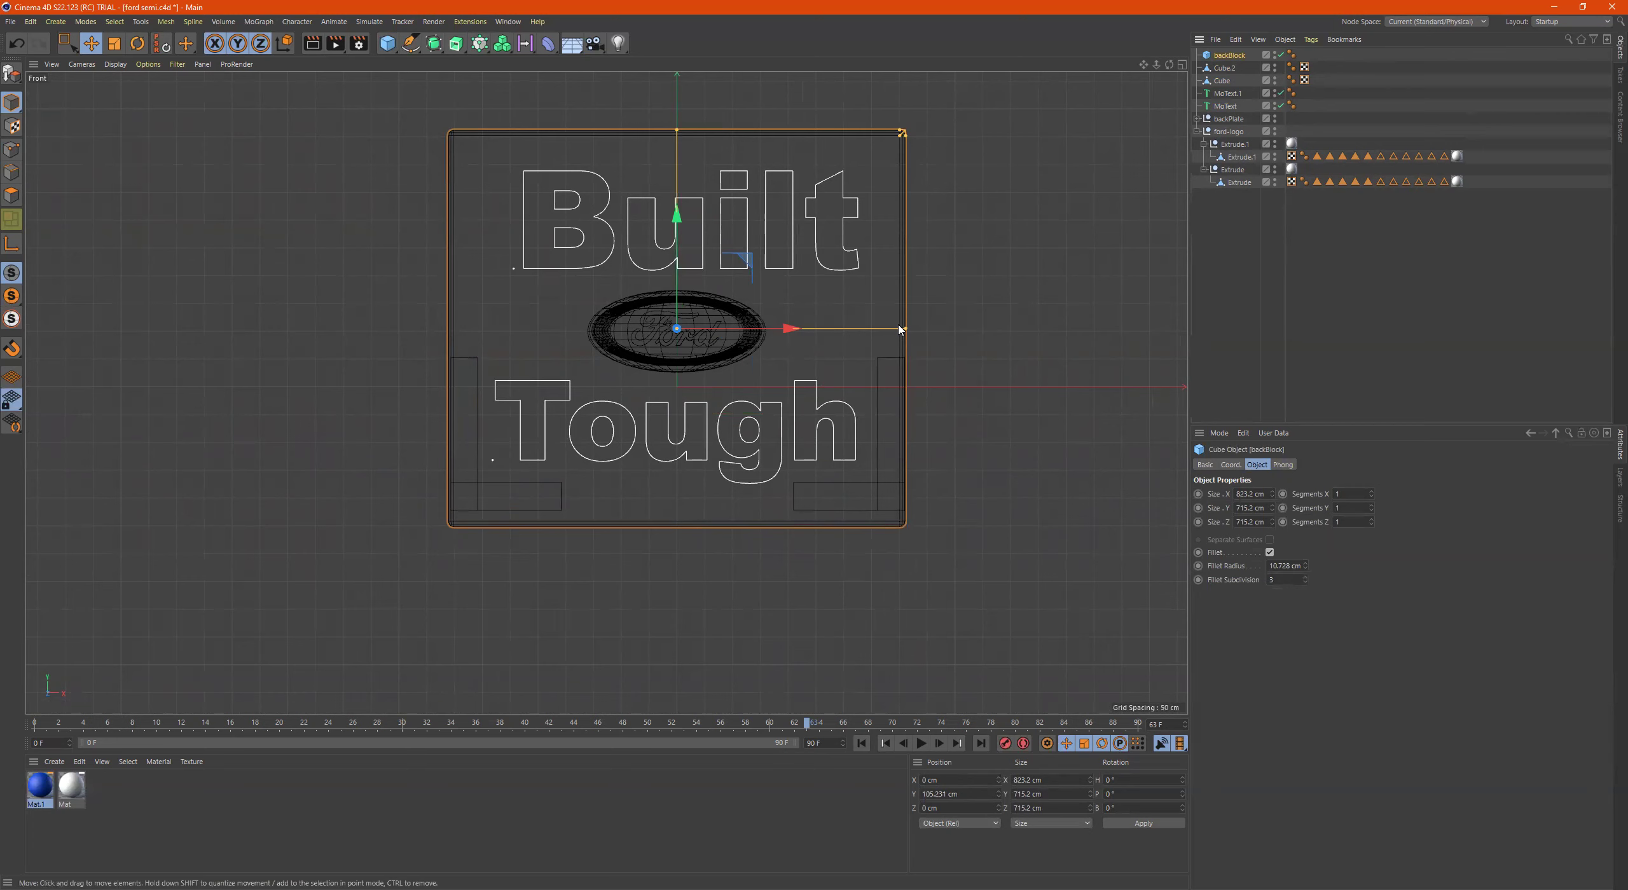
drag(907, 328, 917, 329)
alt+middle_drag(903, 299, 901, 348)
Duplicate both L-shaped corner pieces straight up to about Y 495 cm
click(1221, 81)
ctrl+click(1224, 67)
ctrl+drag(676, 355, 677, 53)
alt+middle_drag(756, 532, 729, 620)
Rotate the two copied corner pieces upside down and position them at the back block's upper corners
key(r)
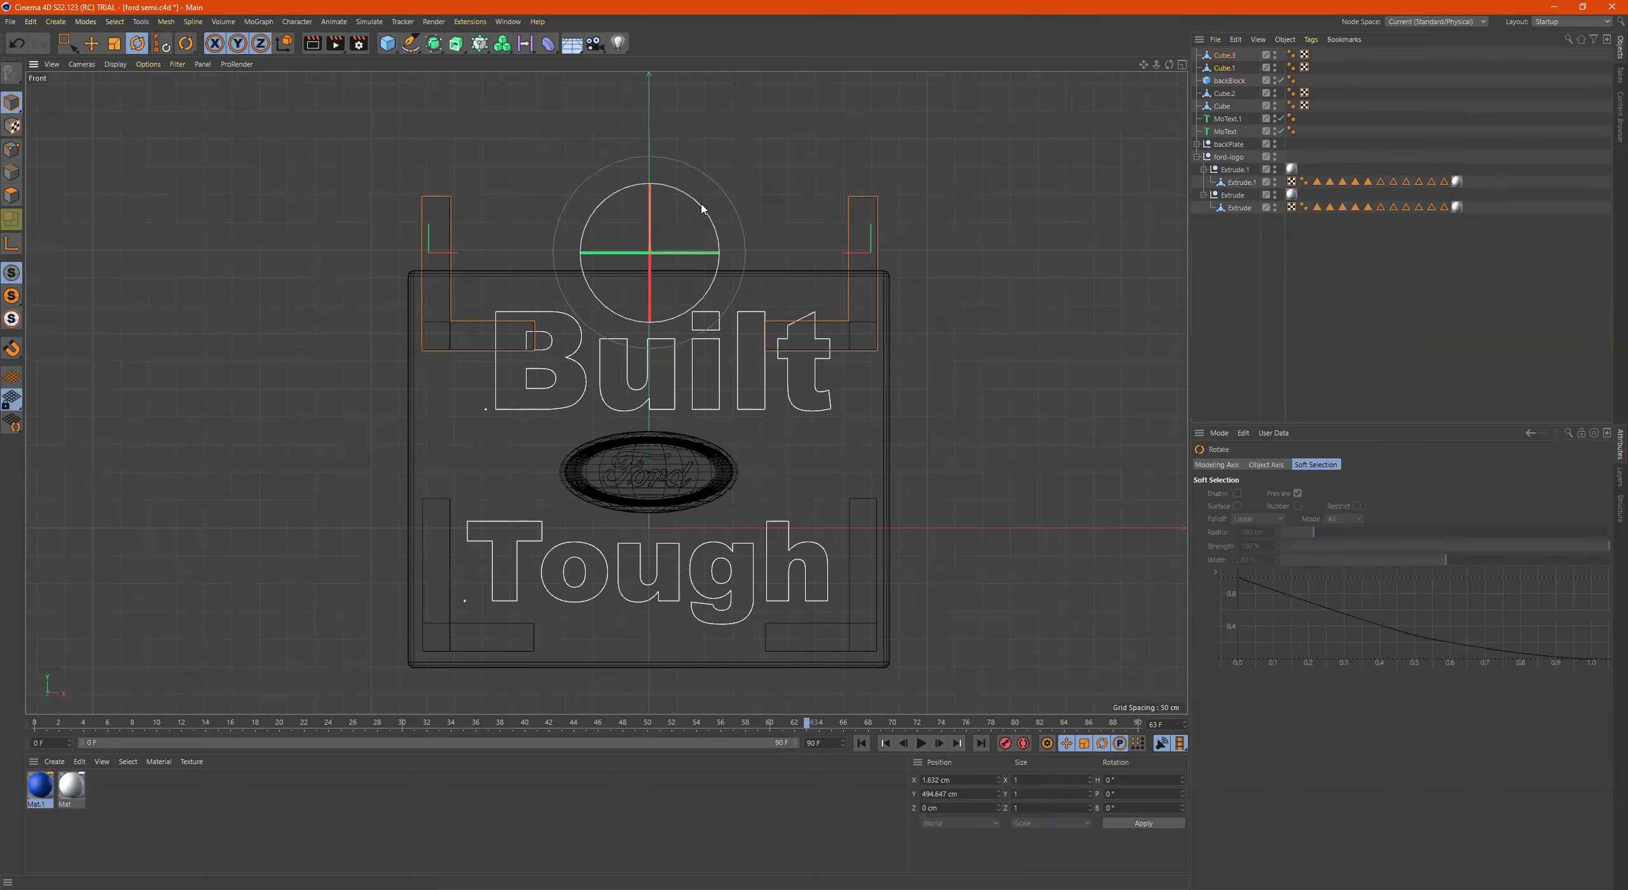
drag(701, 209, 671, 493)
key(e)
key(r)
key(e)
mouse_move(730, 475)
alt+middle_down()
mouse_move(745, 492)
mouse_move(723, 496)
alt+middle_up()
drag(656, 513, 655, 496)
Set the back block's fillet subdivision to 5
click(1222, 69)
click(1222, 81)
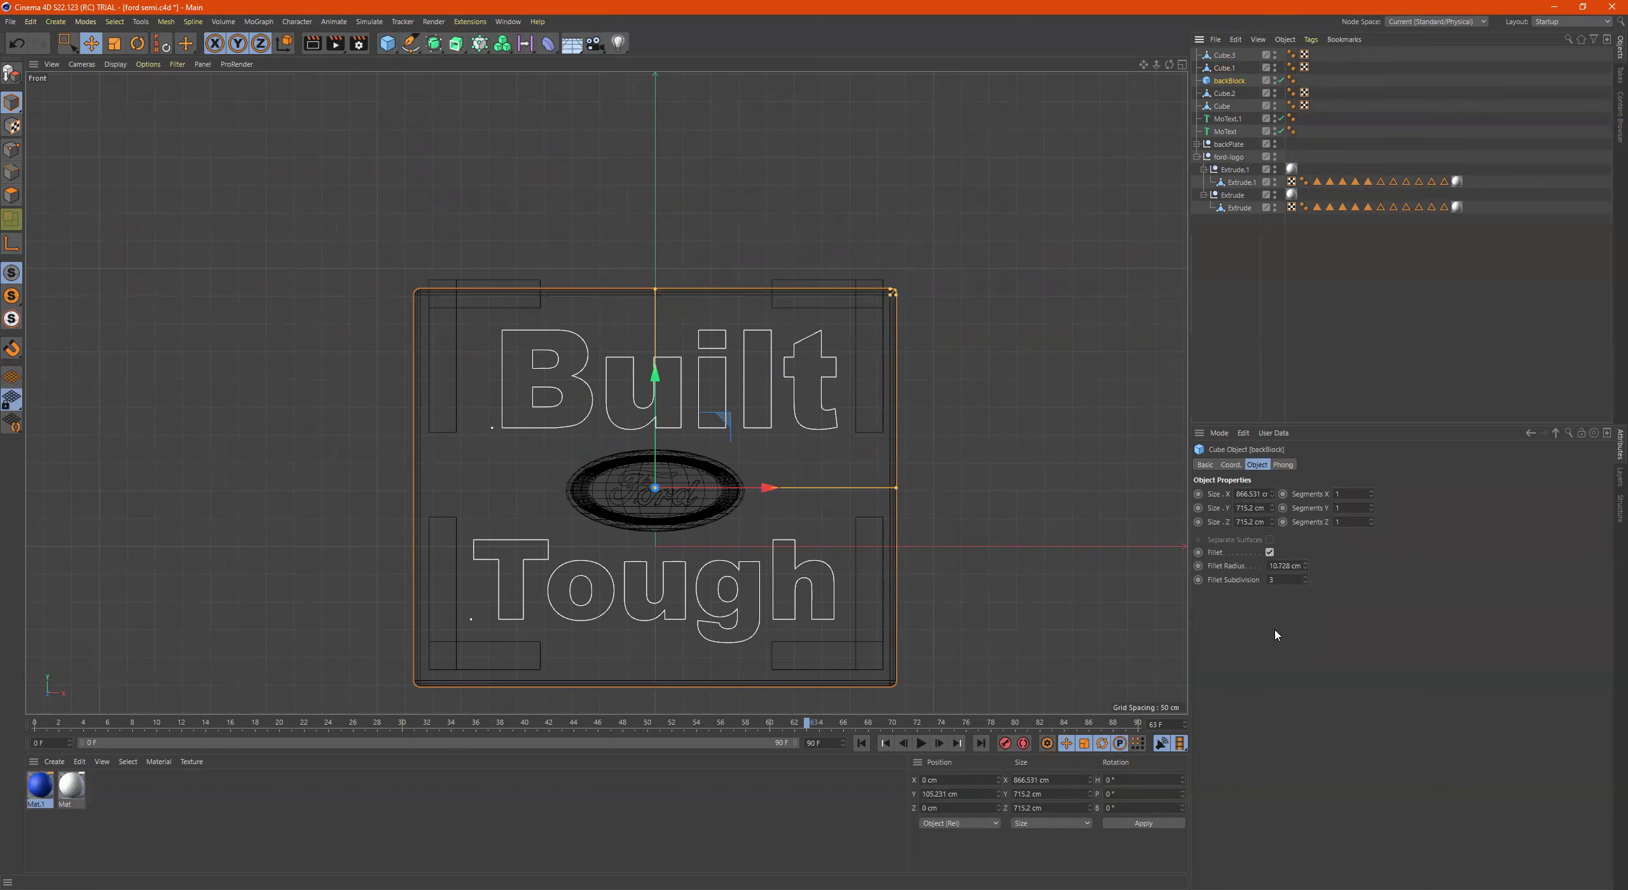
click(1306, 577)
click(1305, 577)
In the Perspective view, flatten the back block's depth into a thin plate and move it behind the logo to about Z 280 cm
middle_click(973, 490)
middle_click(403, 202)
scroll(486, 230, down, 5)
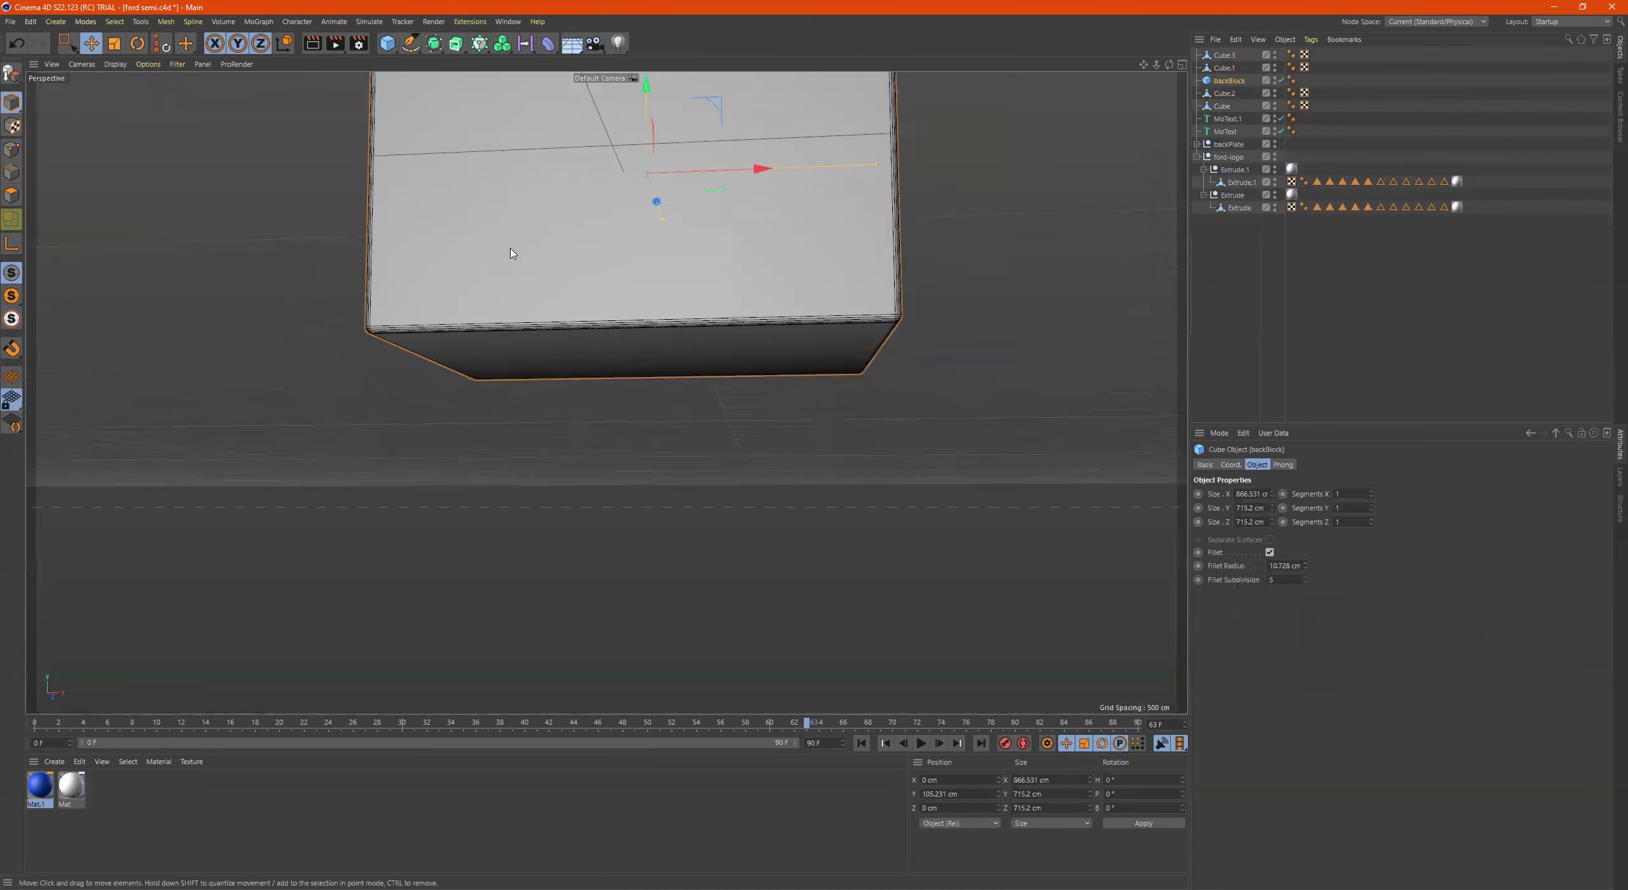
alt+drag(483, 253, 658, 290)
scroll(648, 283, down, 4)
alt+drag(493, 283, 578, 338)
alt+middle_drag(506, 166, 632, 303)
drag(516, 285, 473, 294)
drag(382, 262, 431, 273)
scroll(434, 273, up, 3)
alt+drag(575, 262, 490, 257)
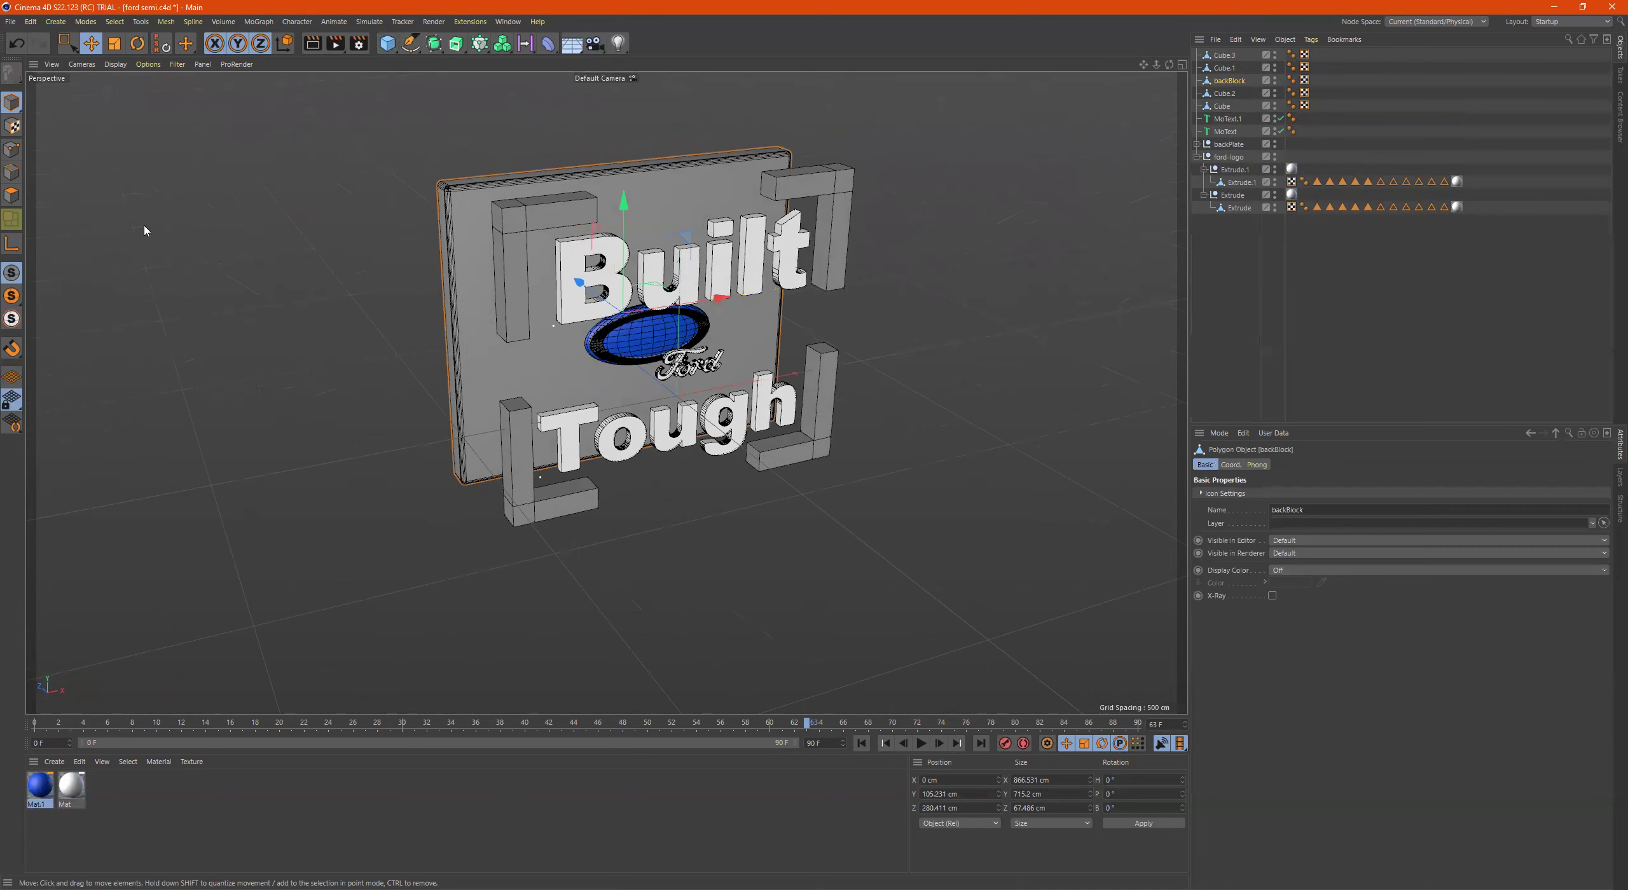
Make the back block editable and switch to editing its points with Rectangle Selection
key(c)
click(11, 148)
key(0)
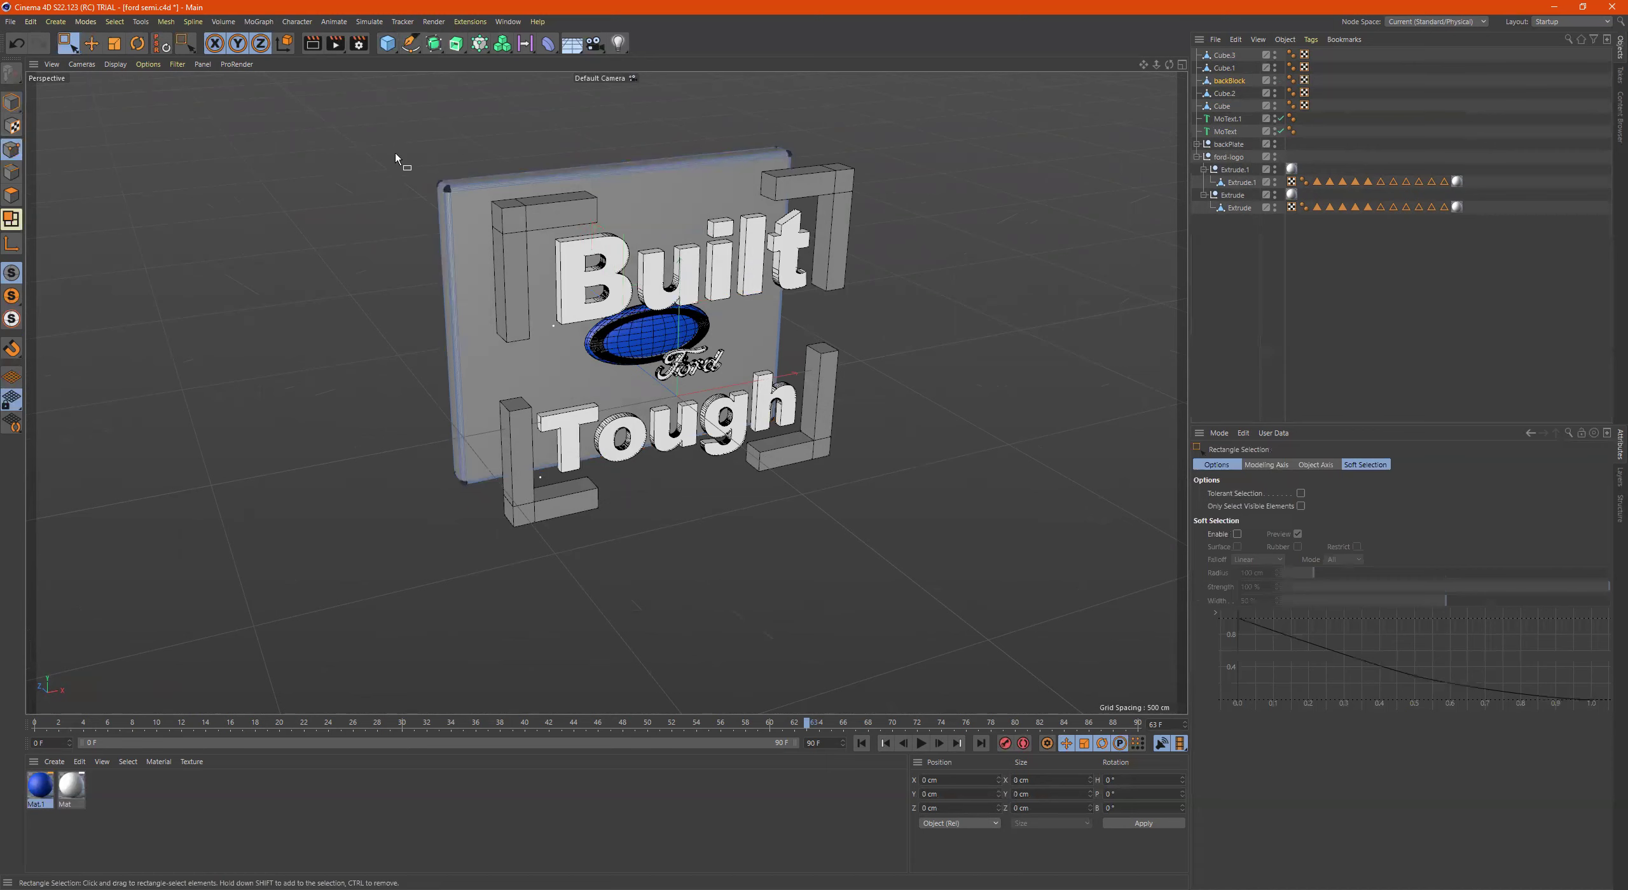
In the Front view, select the back block's upper points and raise them to about Y 416 cm, above the corner pieces
middle_click(352, 125)
middle_click(839, 523)
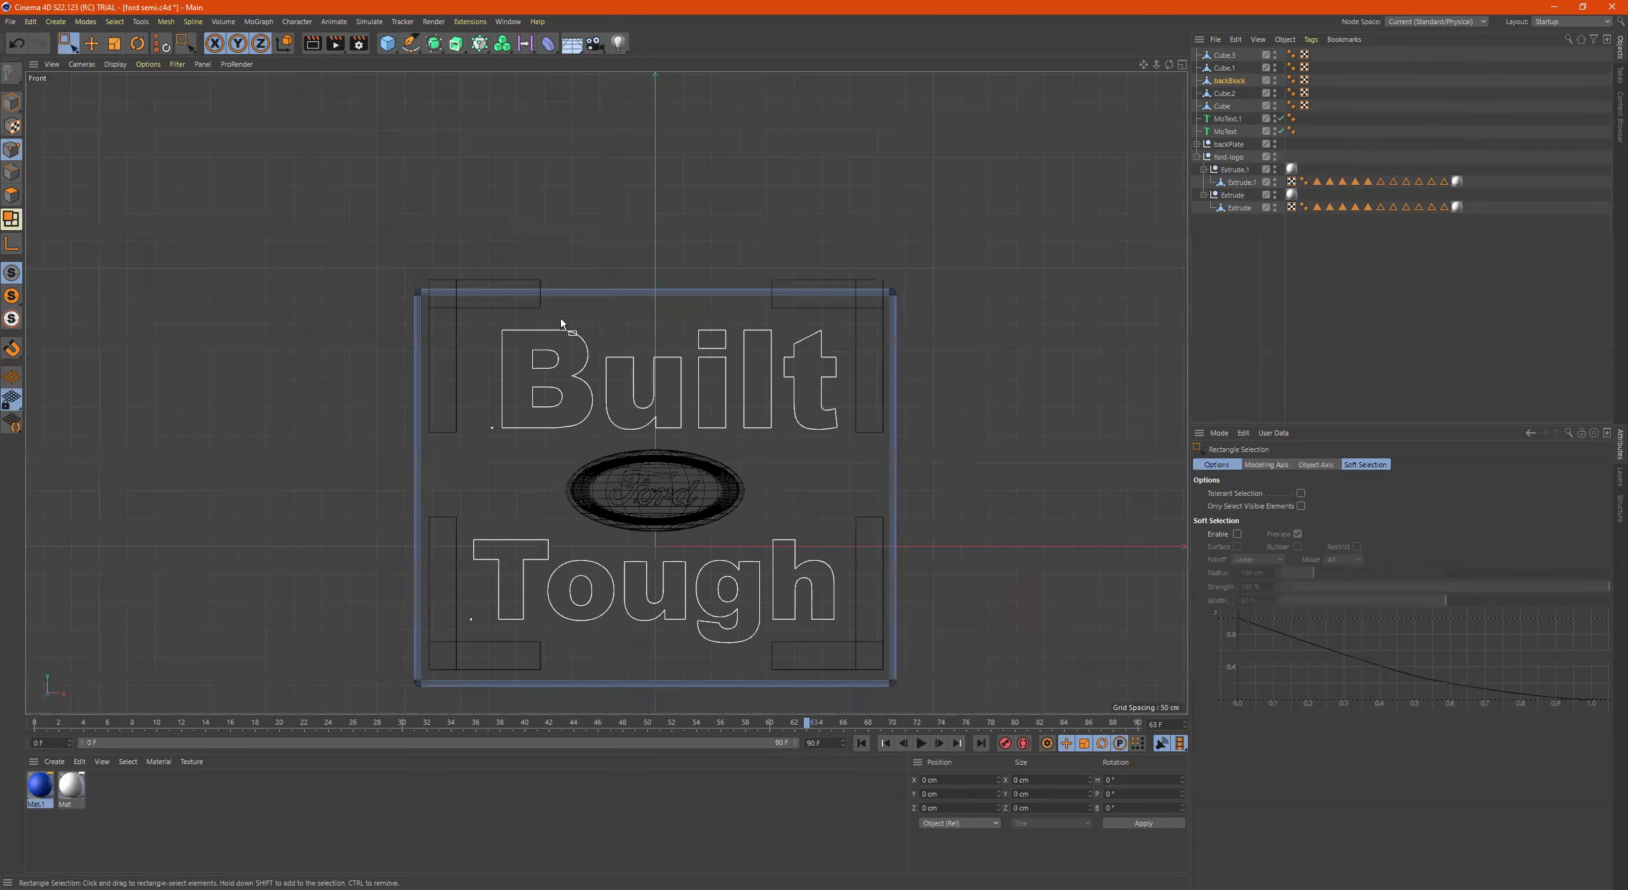
drag(313, 239, 957, 384)
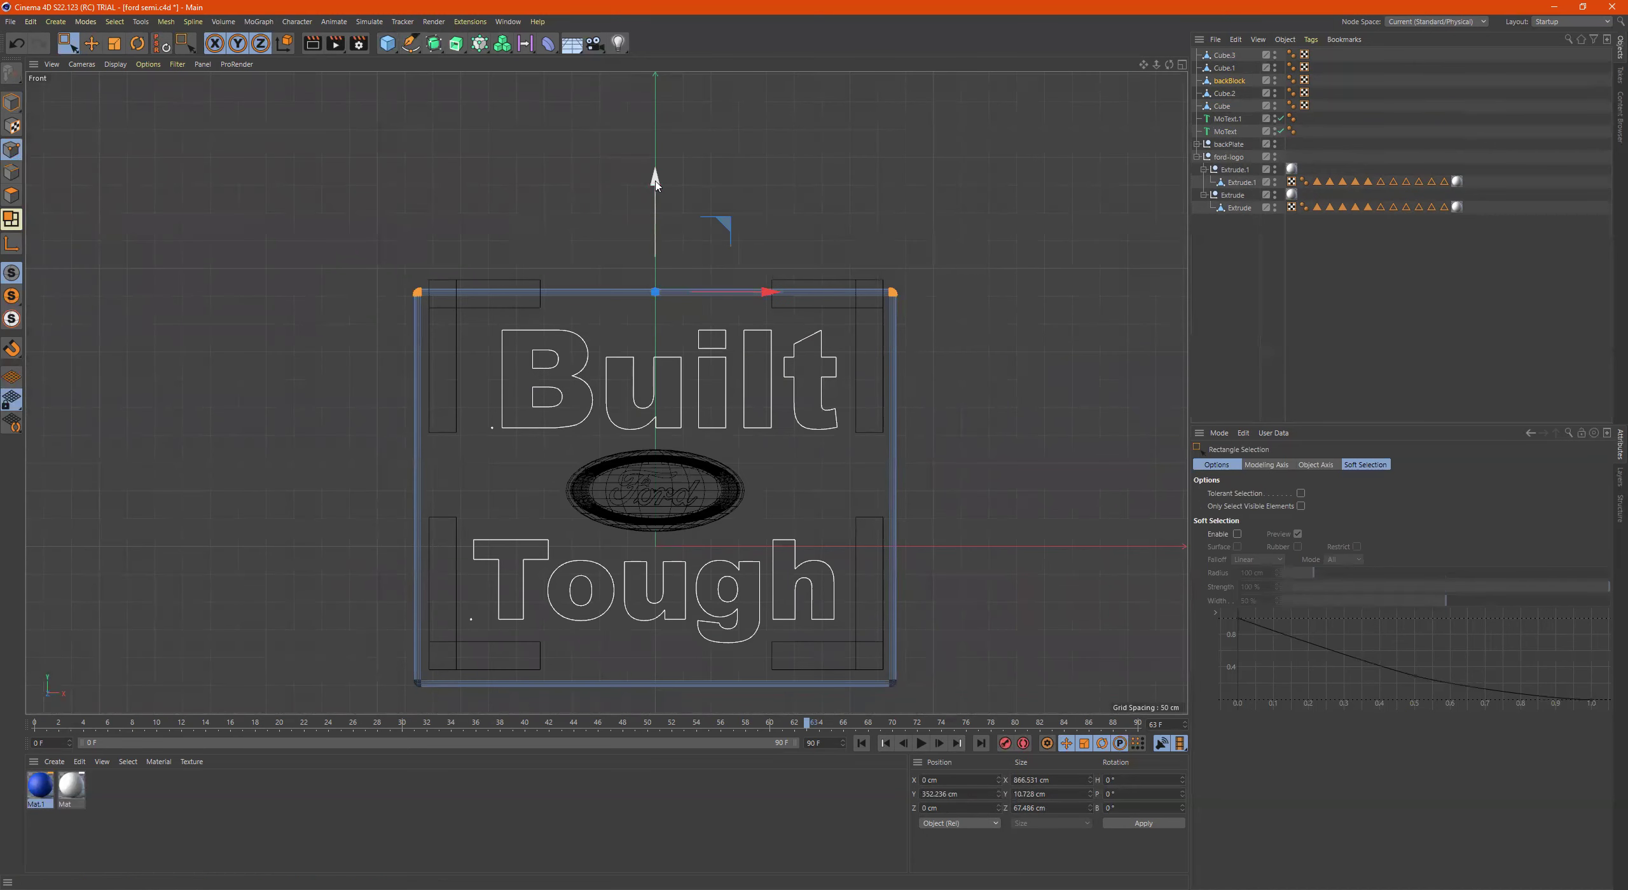
drag(655, 185, 659, 149)
drag(342, 168, 525, 724)
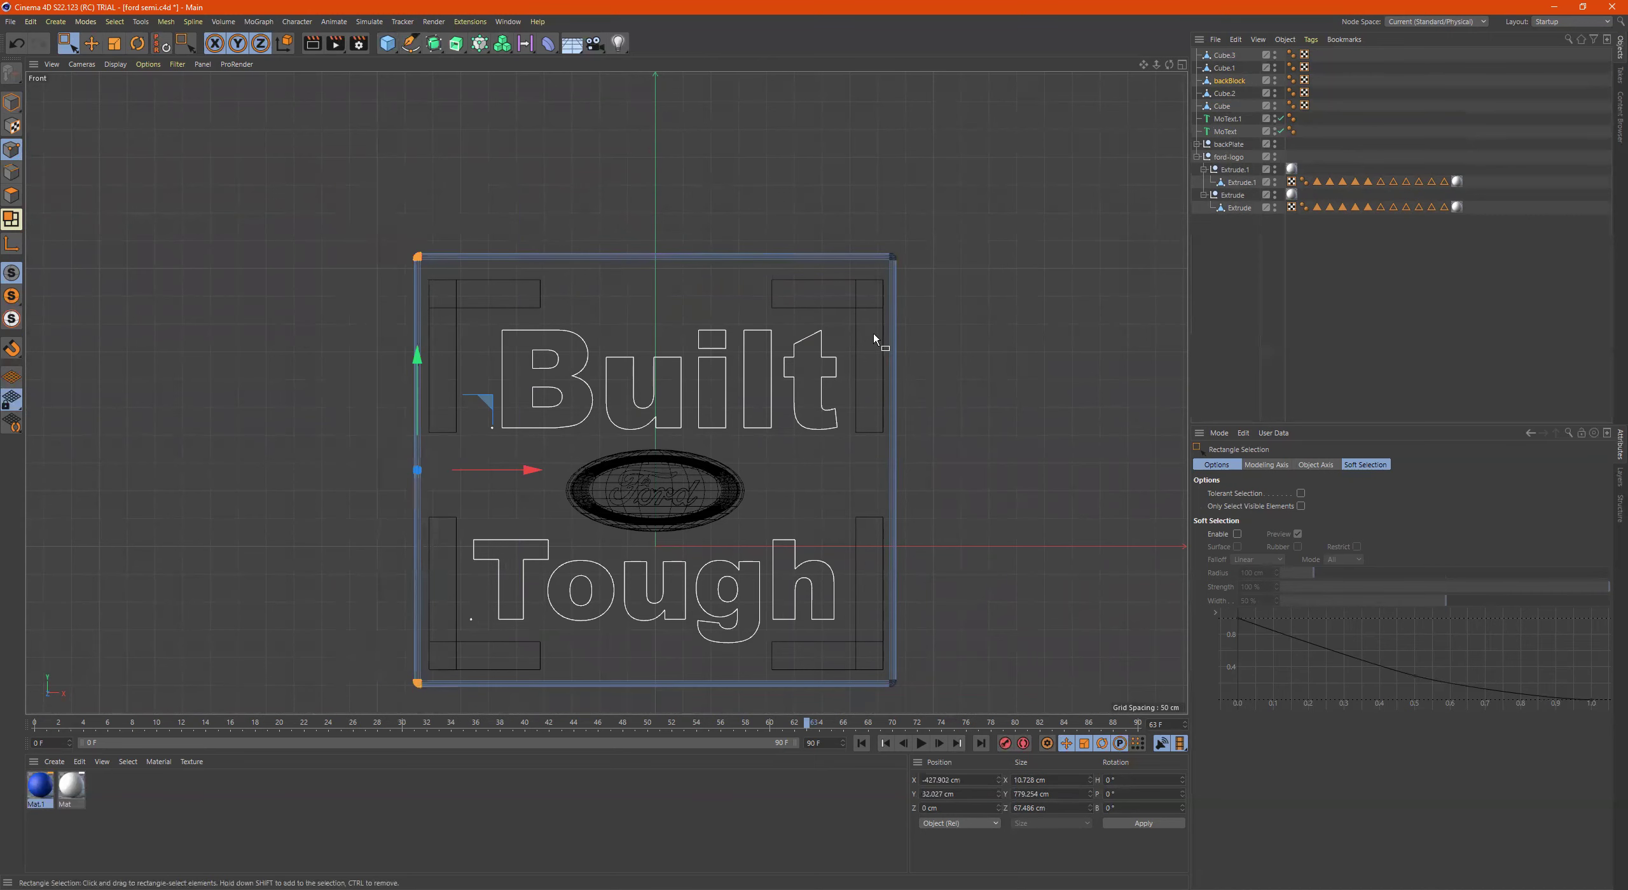
drag(960, 182, 309, 363)
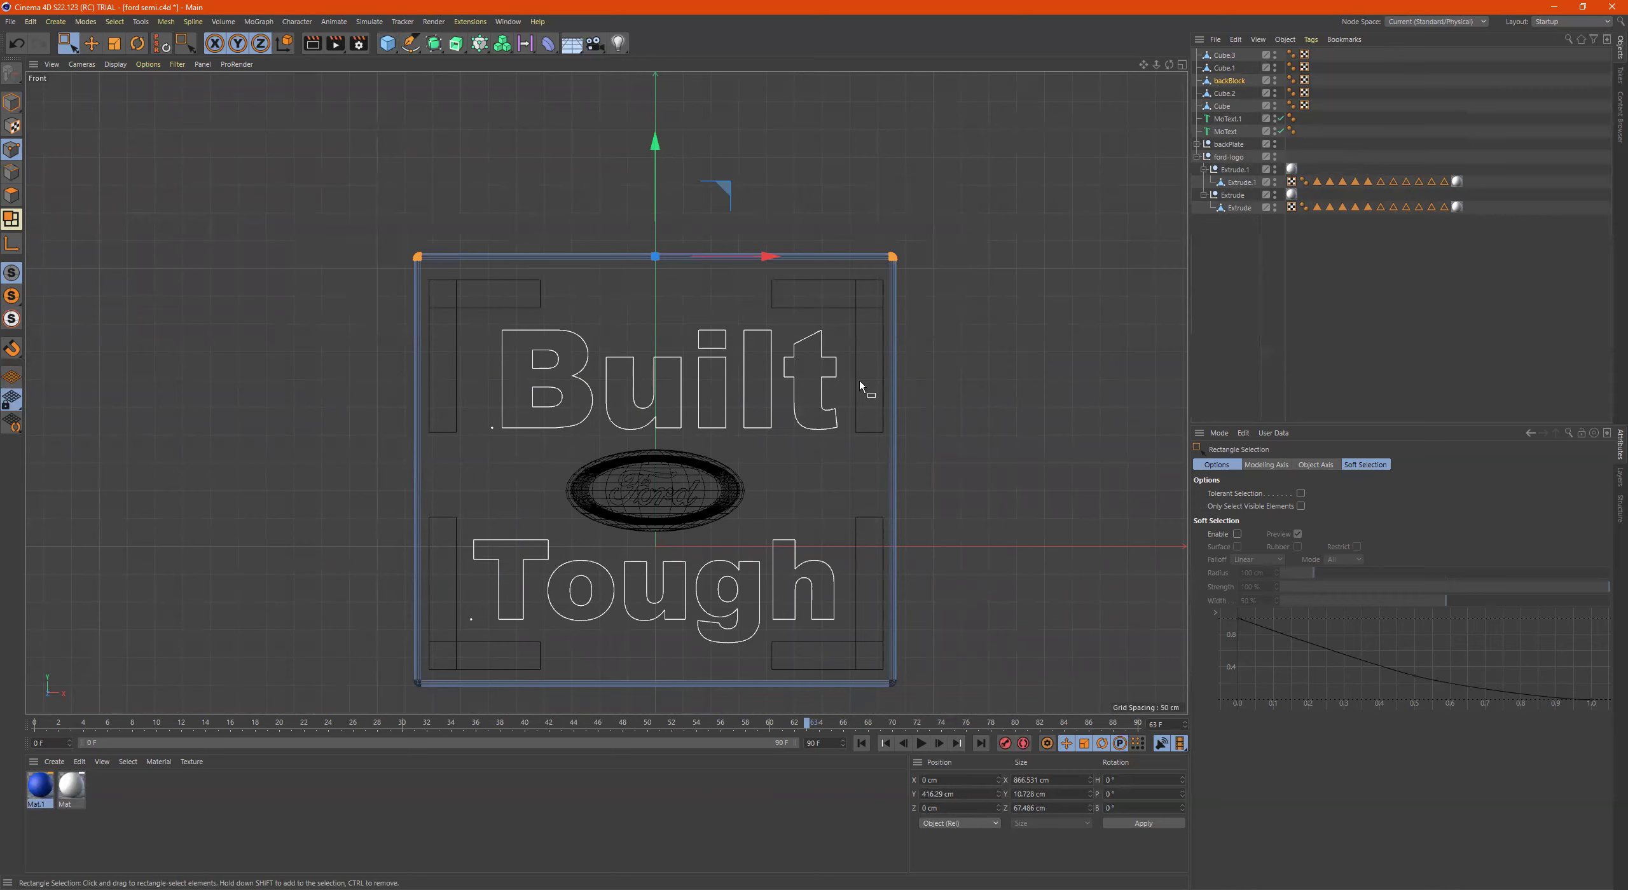
Collapse the ford-logo group and try to move the backPlate group in the Front view
click(1197, 157)
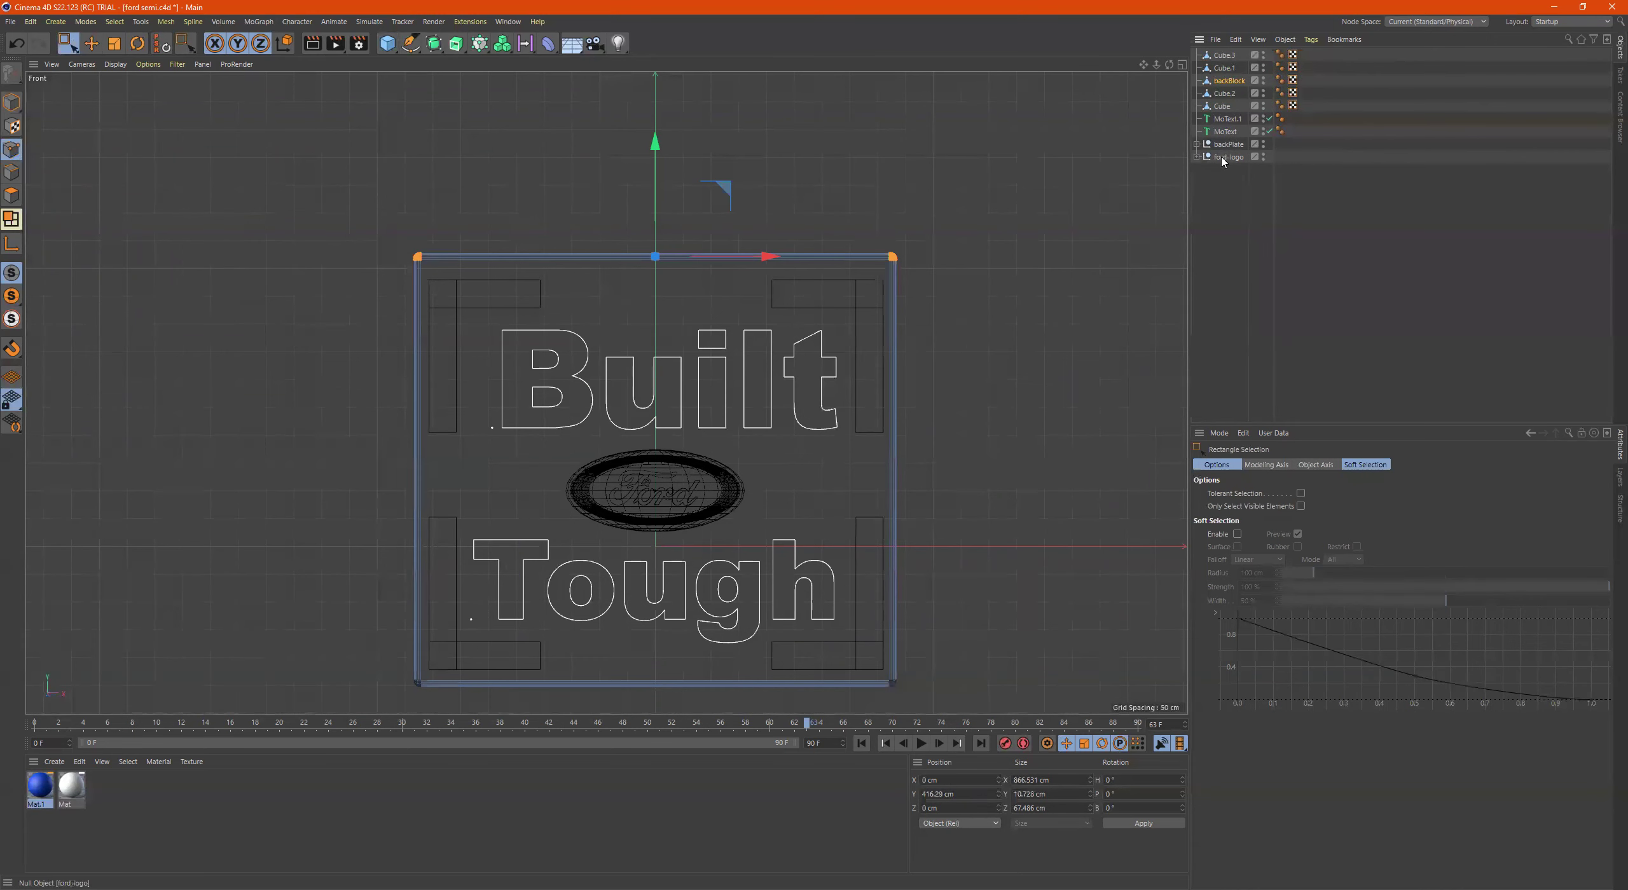
click(1226, 146)
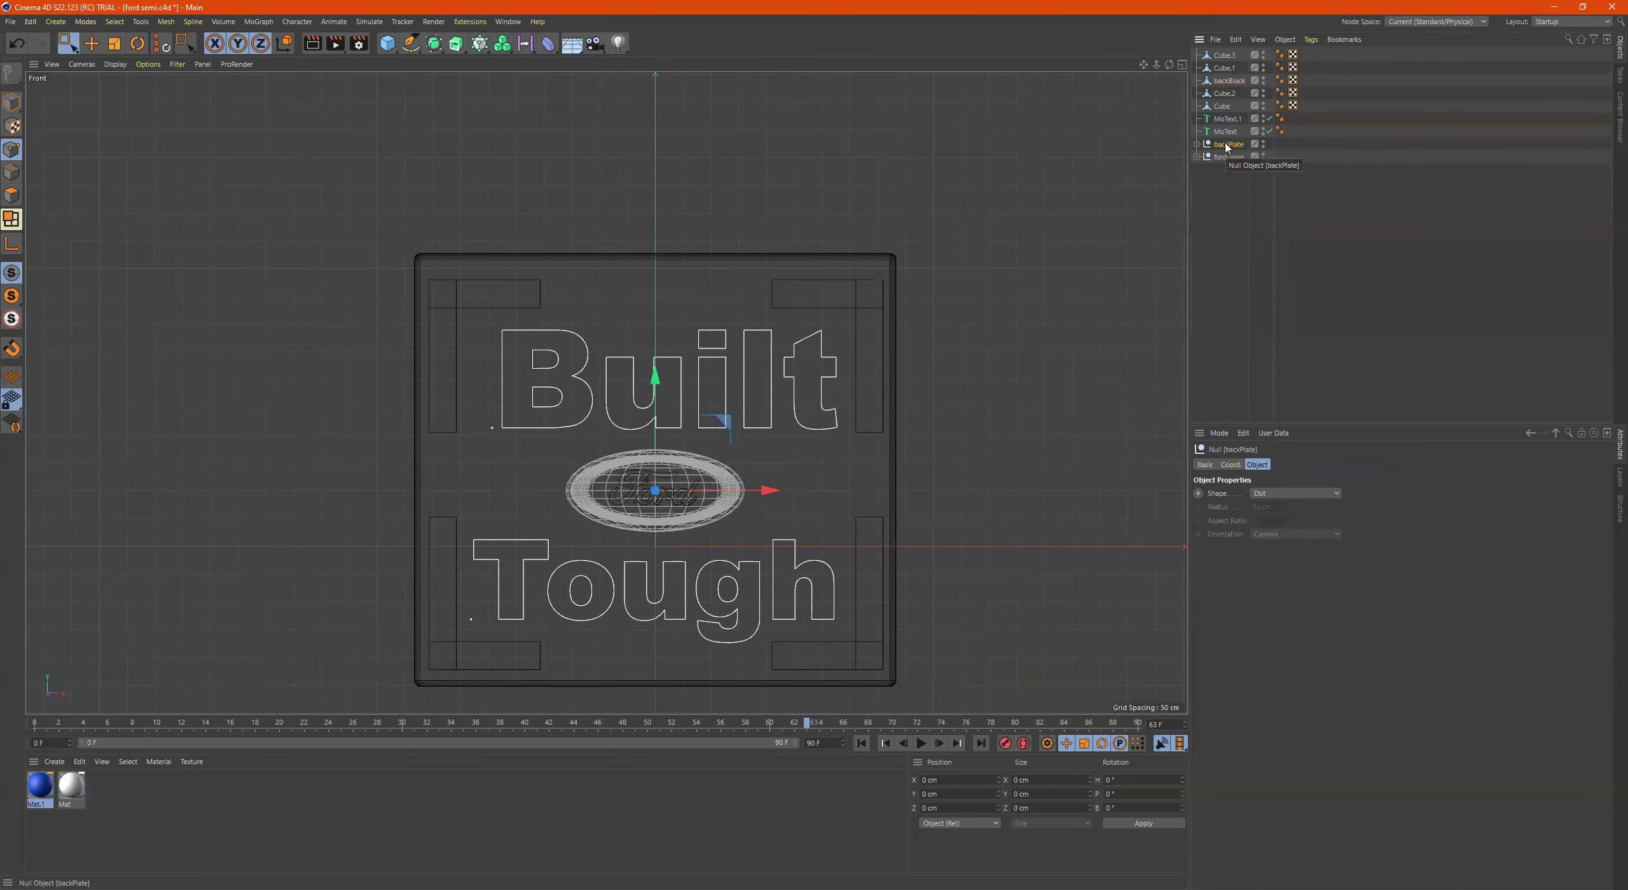
drag(731, 425, 967, 277)
key(ctrl+z)
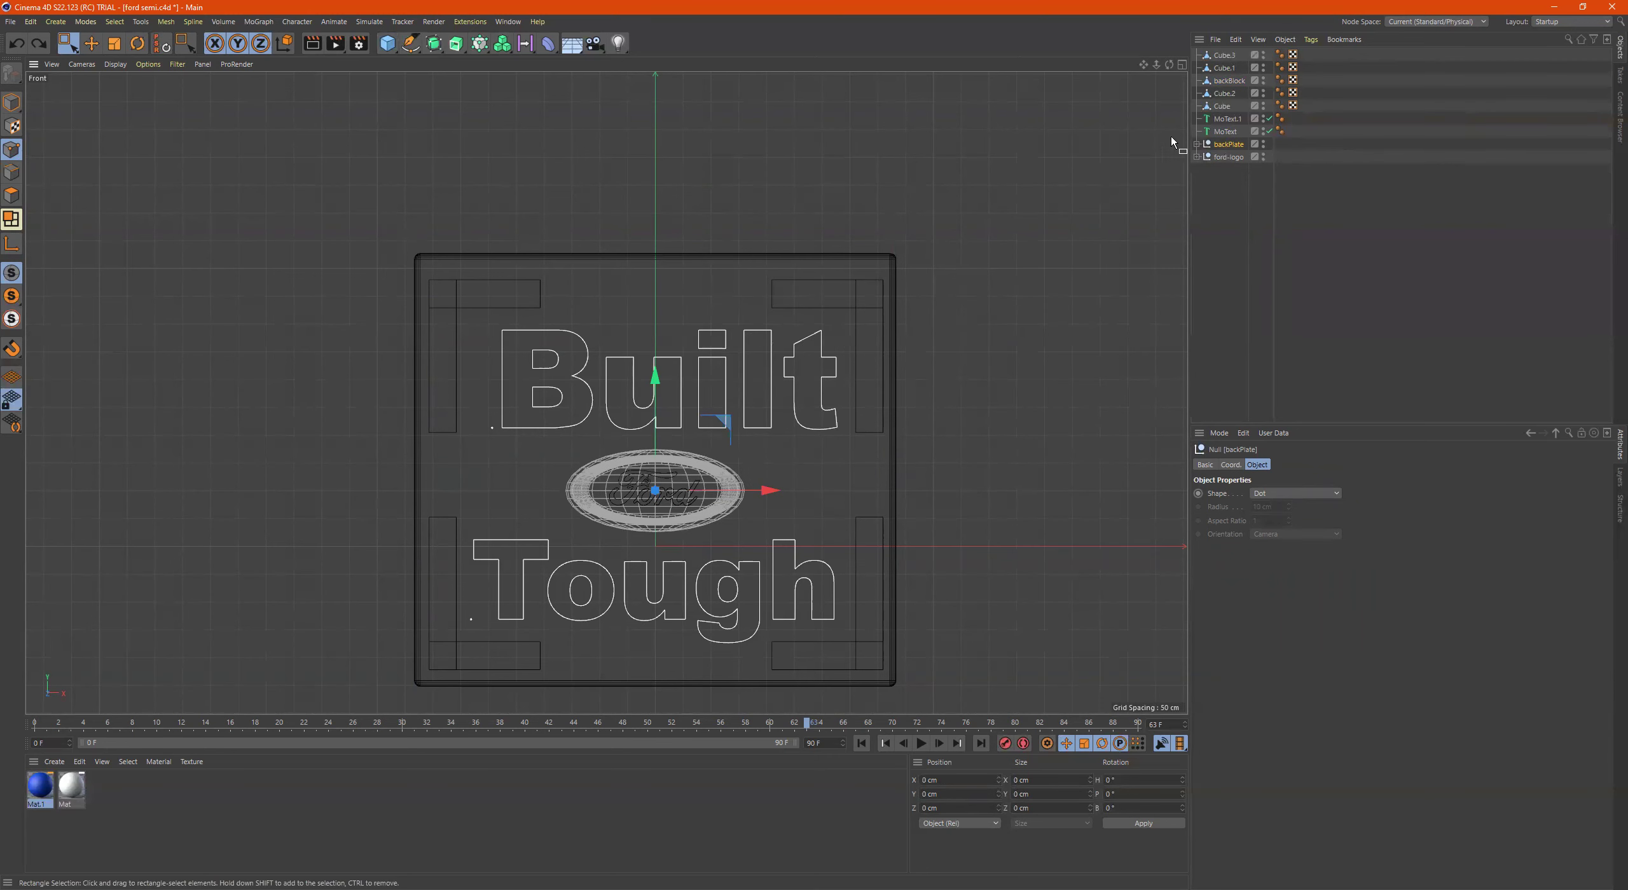
Nest the four corner pieces Cube, Cube.1, Cube.2 and Cube.3 under backBlock and collapse its hierarchy
click(1227, 132)
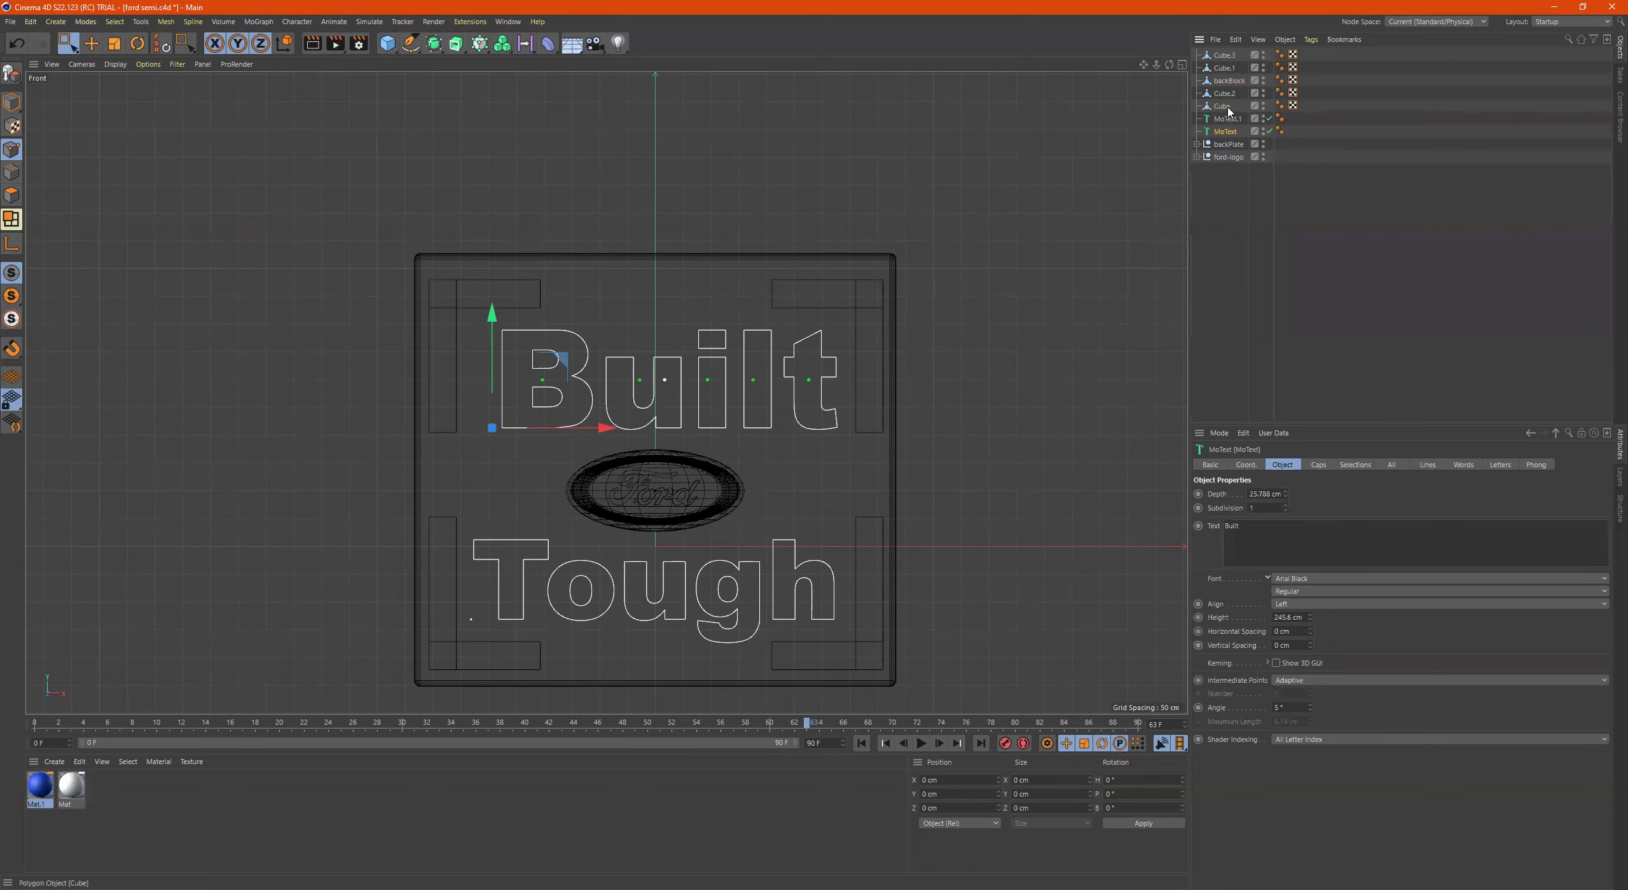
click(1229, 107)
ctrl+click(1229, 94)
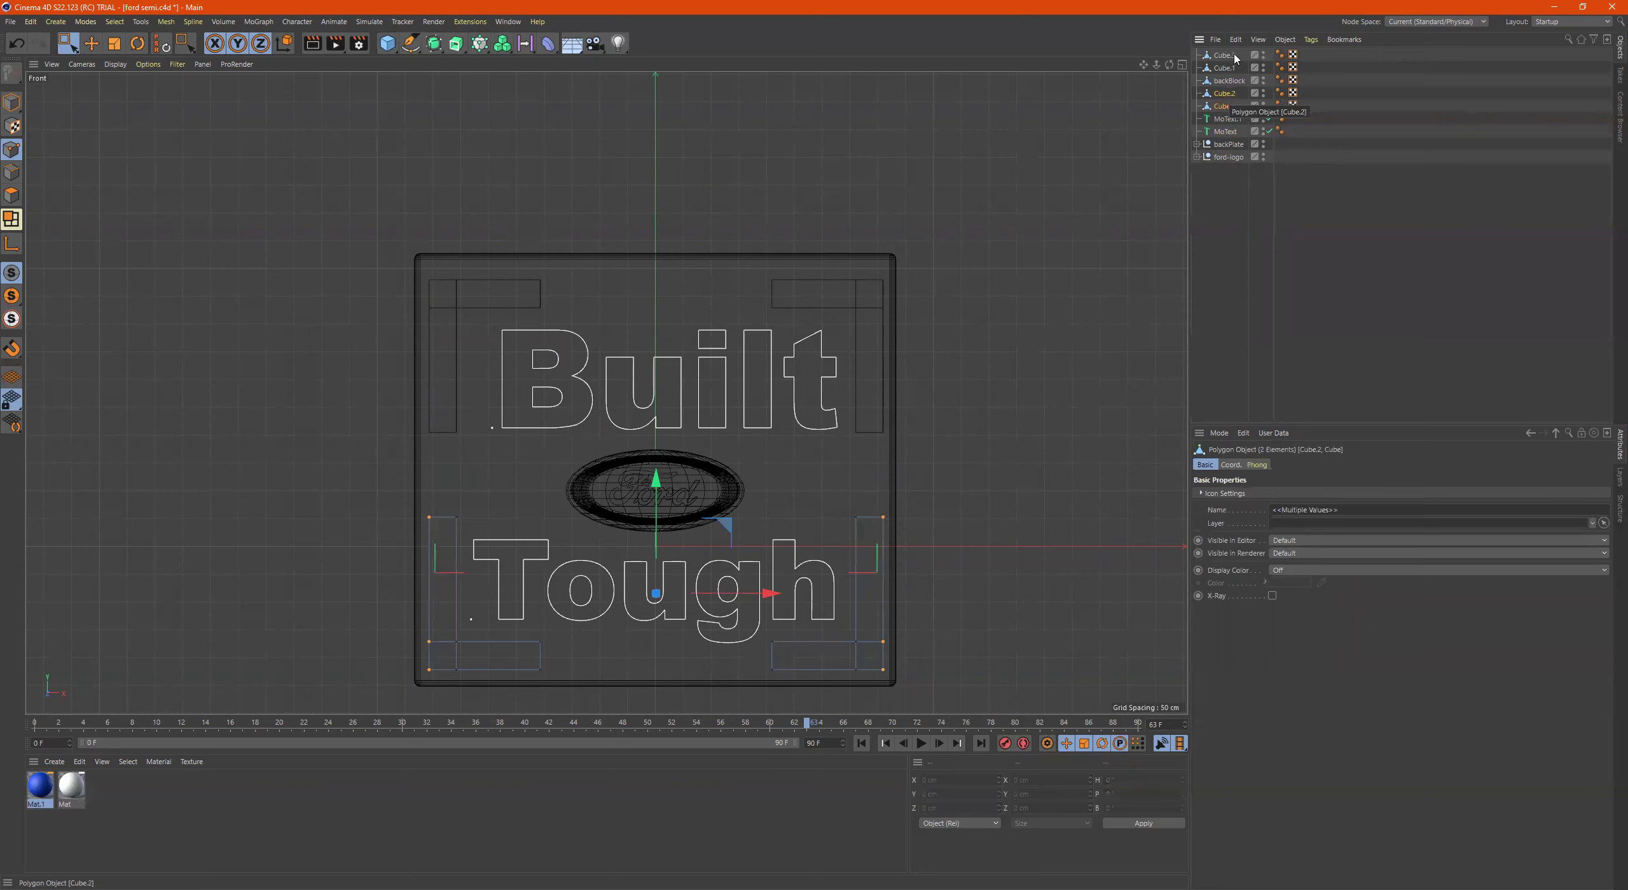
click(1234, 57)
click(1229, 107)
ctrl+click(1229, 94)
ctrl+click(1230, 68)
ctrl+click(1234, 57)
drag(1233, 57, 1240, 81)
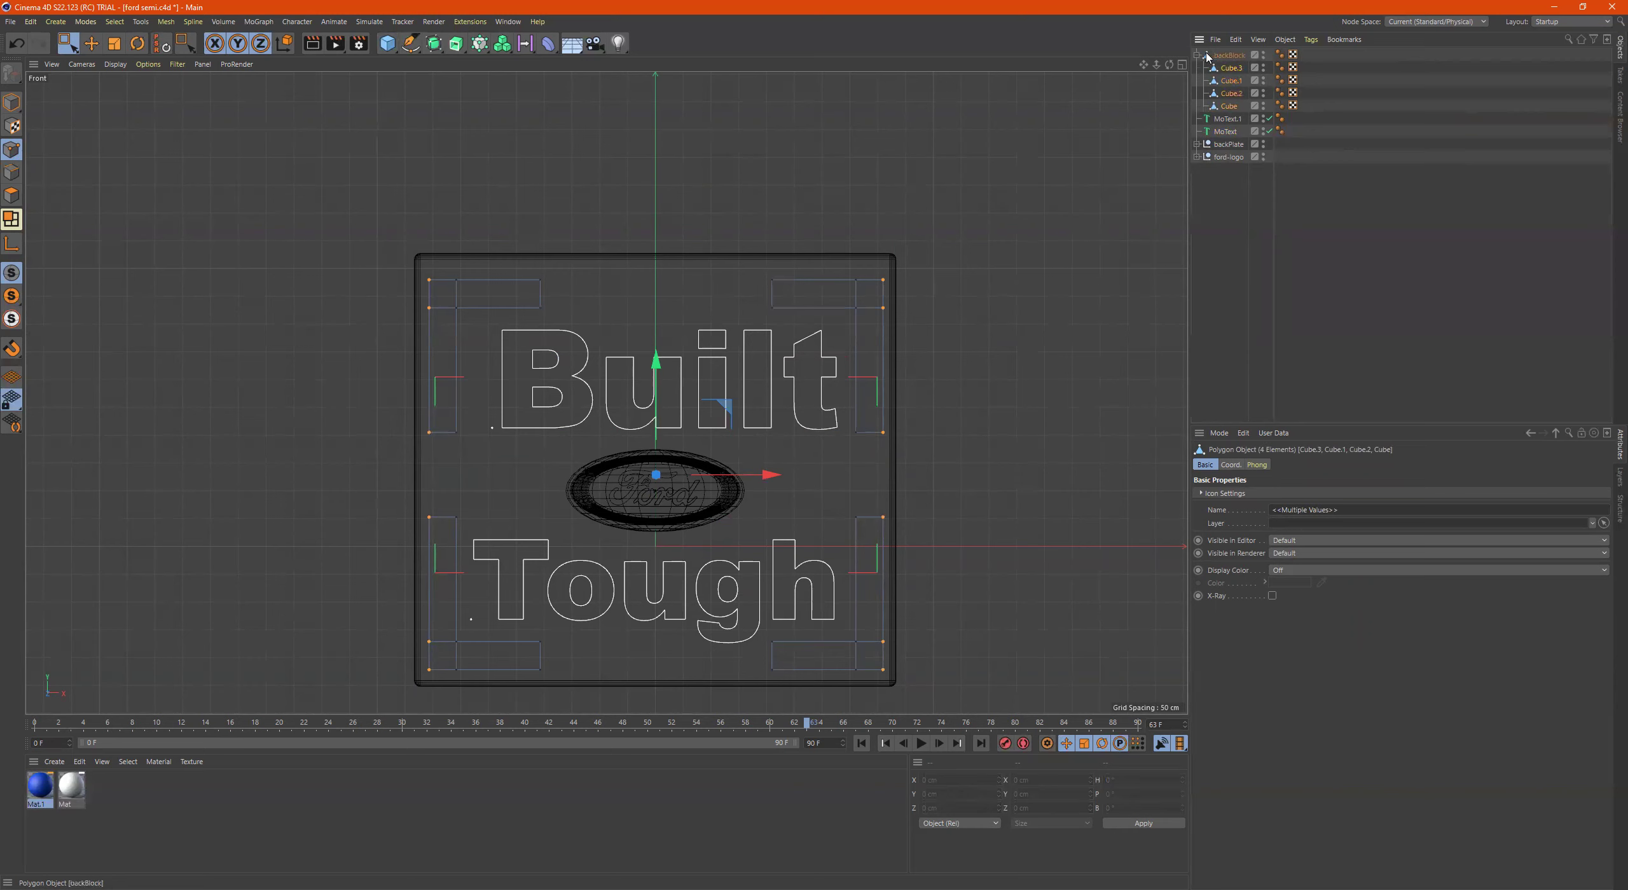
click(1196, 55)
Try to move the ford-logo group in the Front view
click(1231, 68)
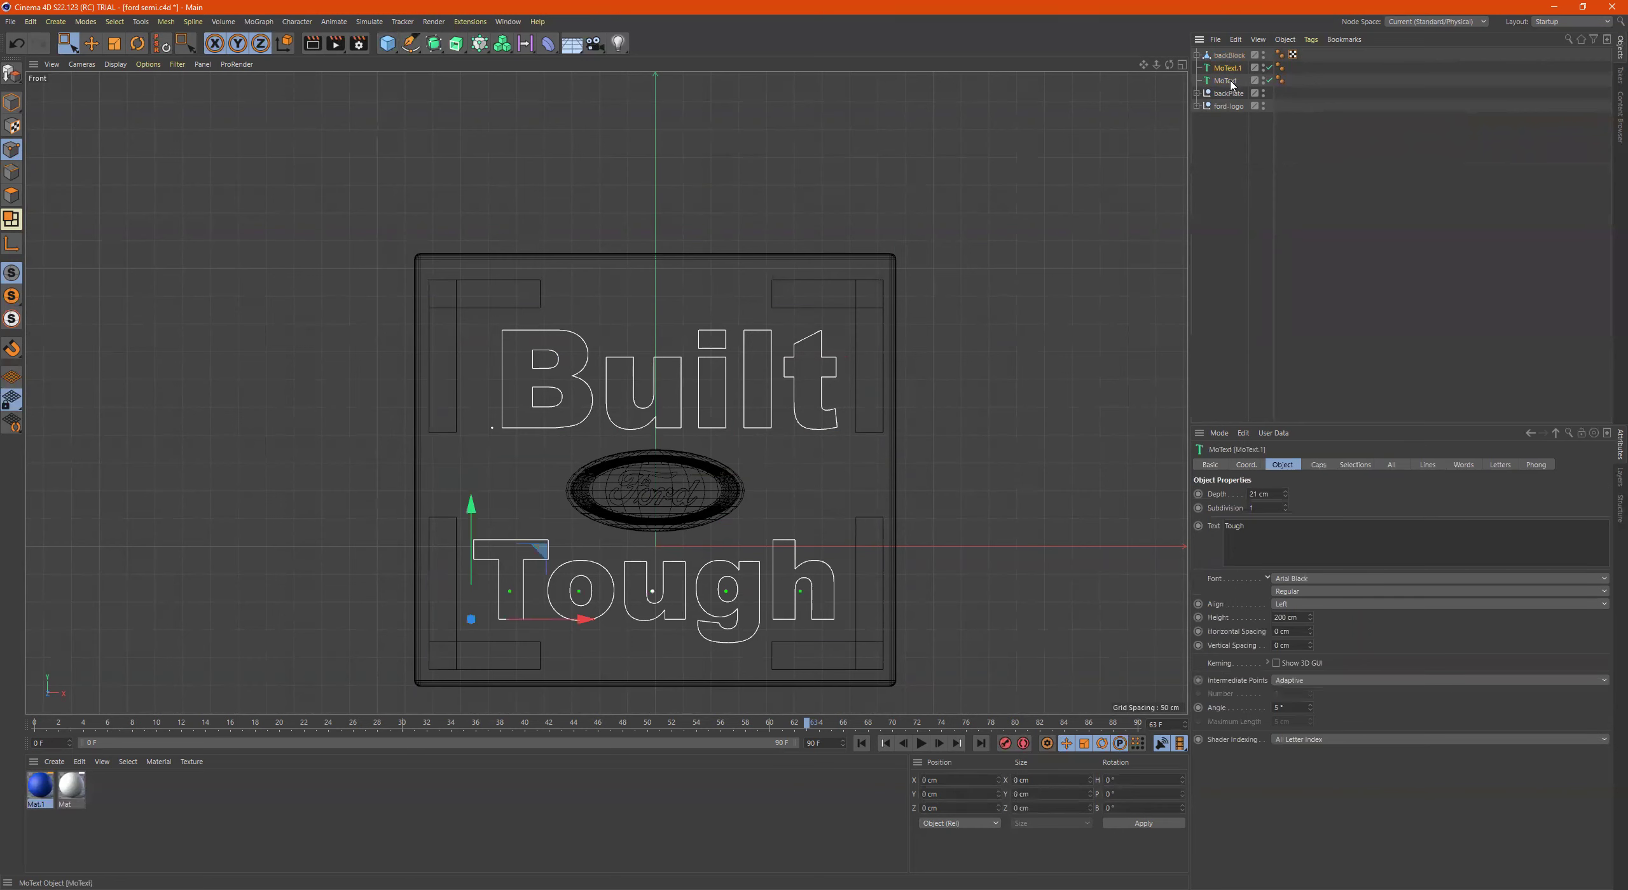
ctrl+click(1226, 81)
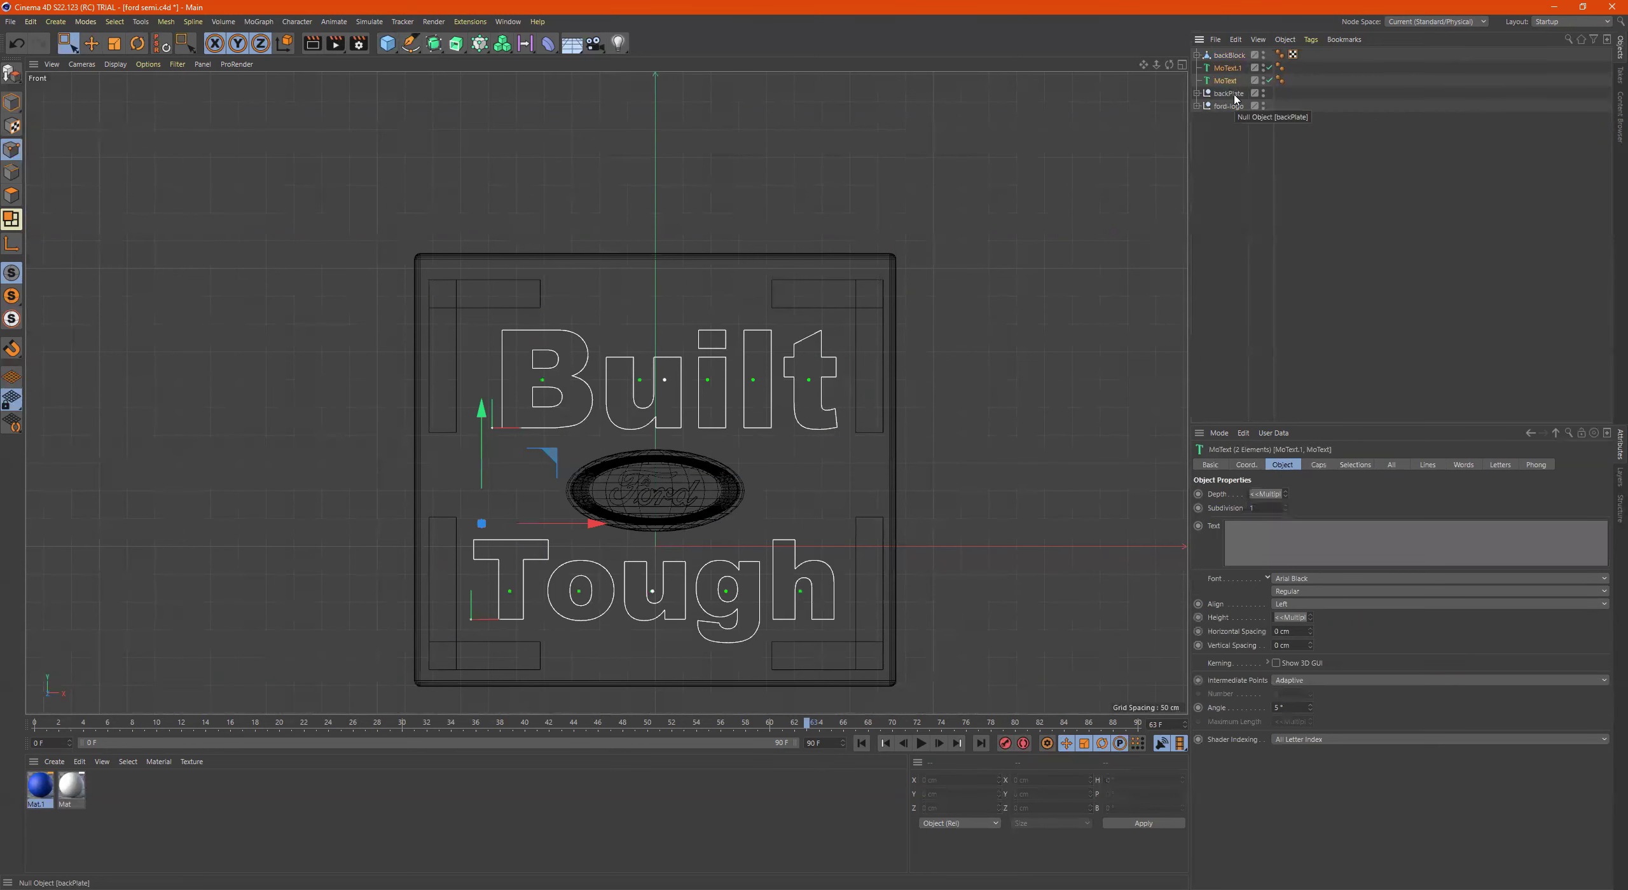
click(1228, 93)
click(1232, 107)
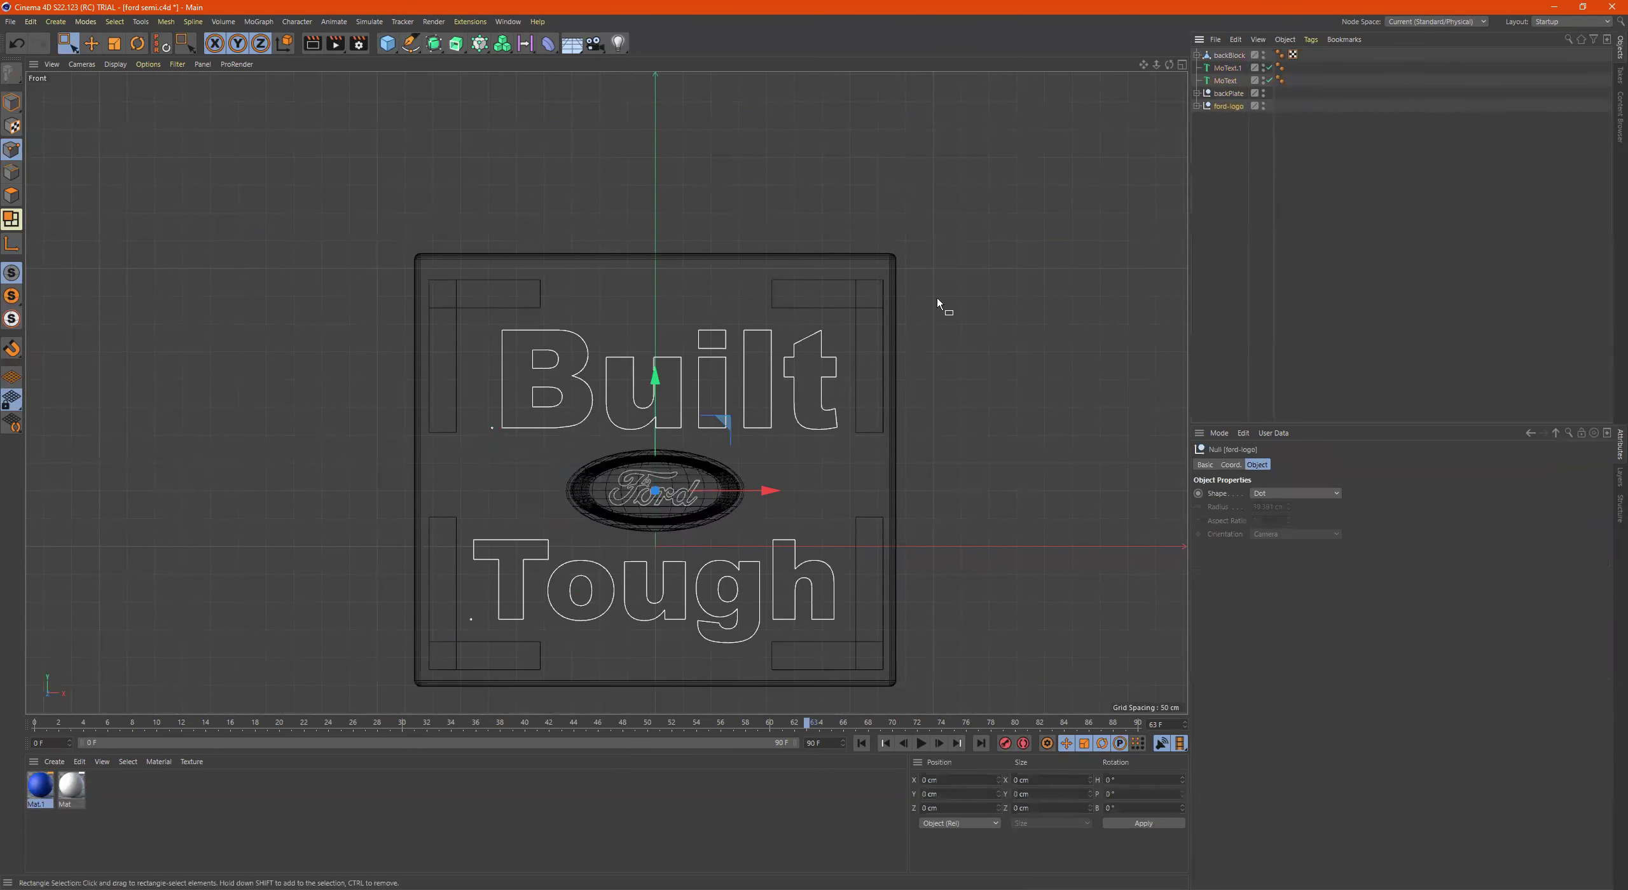
drag(893, 342, 1195, 210)
key(ctrl+z)
Return to the Perspective view and switch to Model mode for moving whole objects
middle_click(611, 275)
middle_click(407, 281)
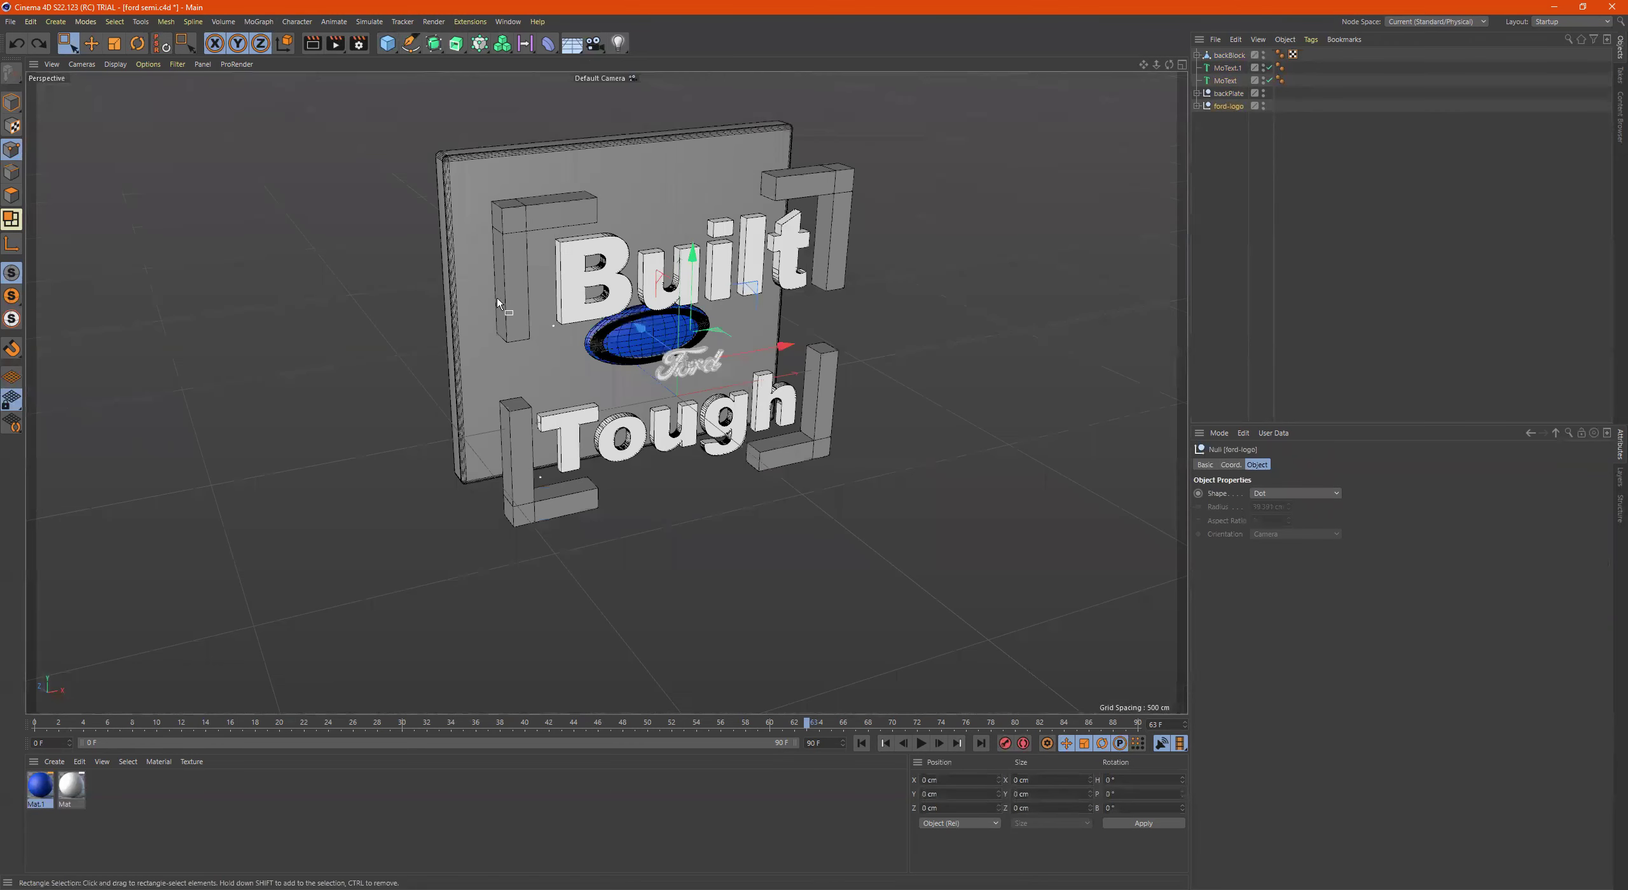
scroll(587, 290, up, 5)
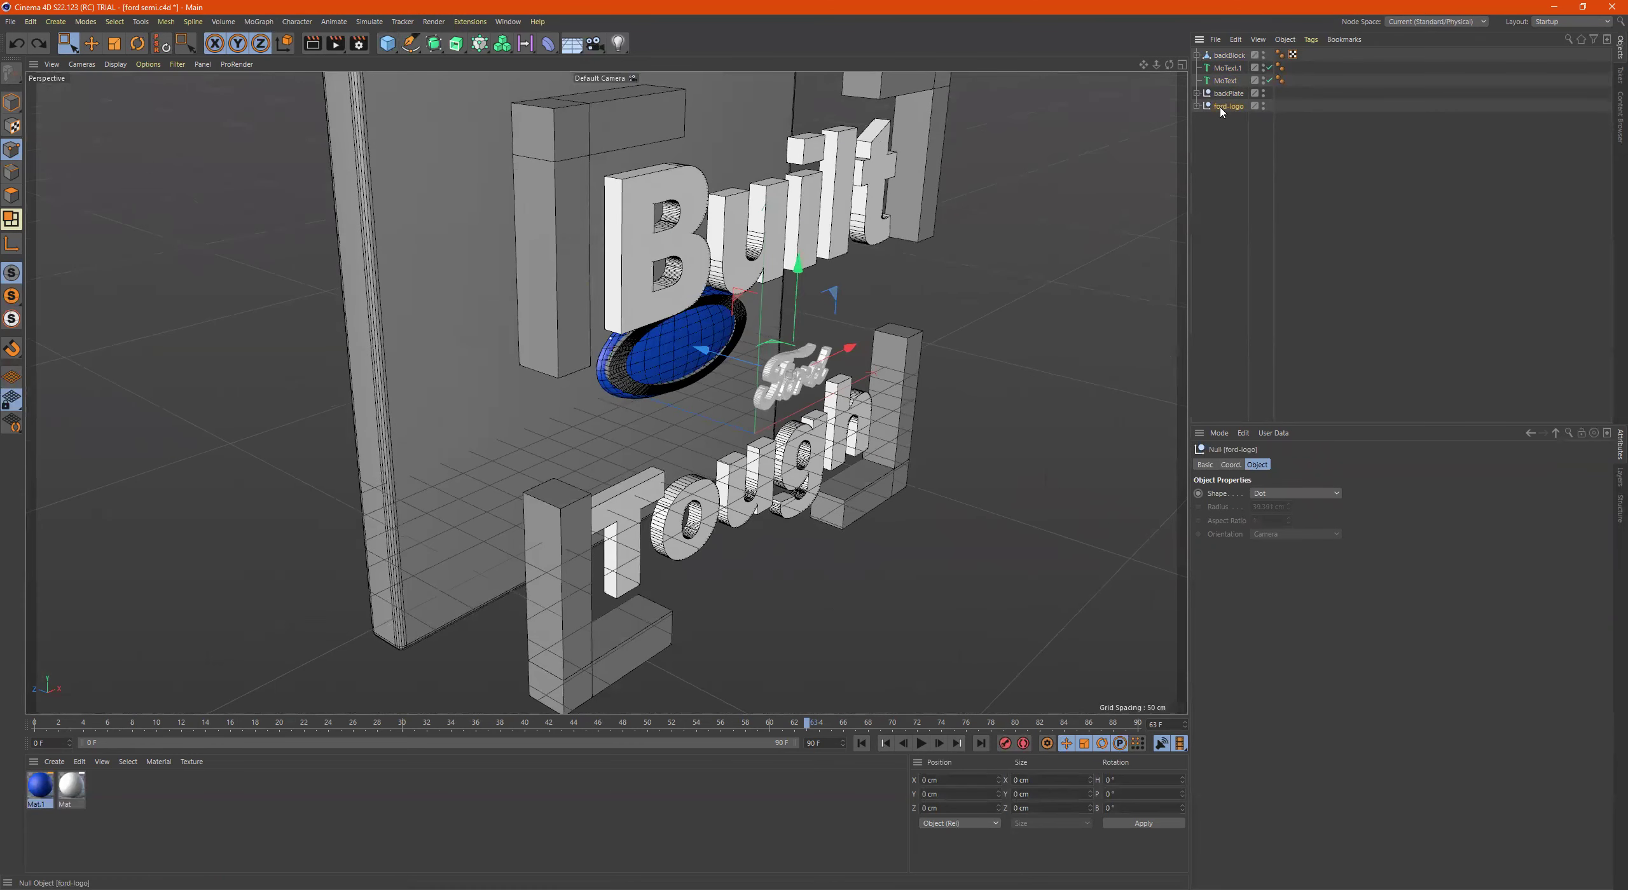
click(11, 102)
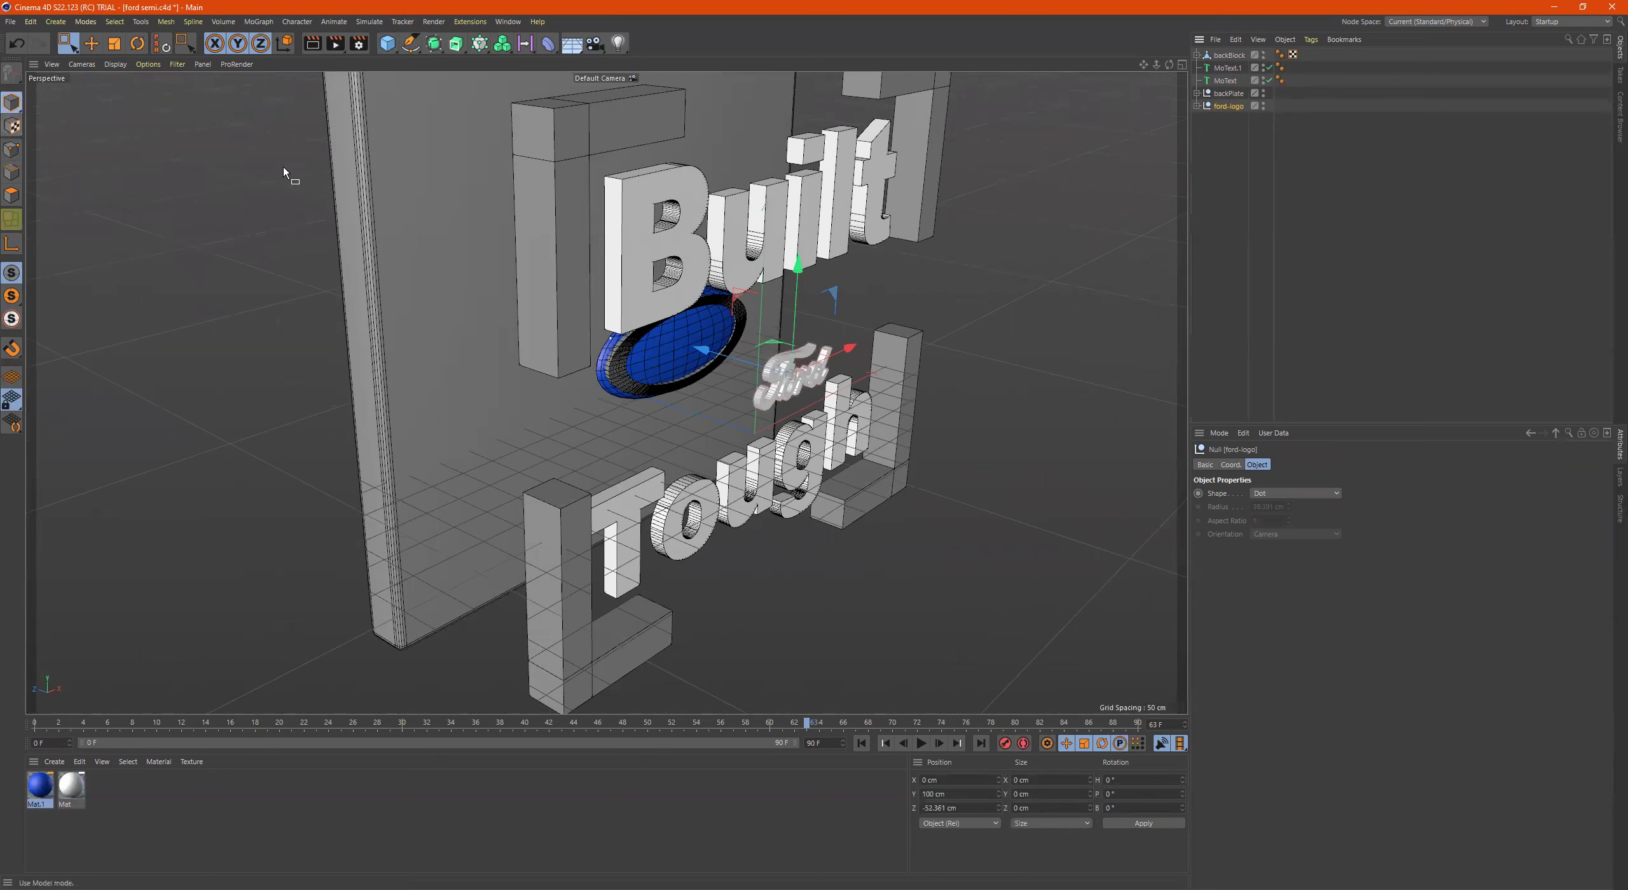
Select the backPlate group instead of its sphere or ring and try to move it in the Perspective view
click(648, 346)
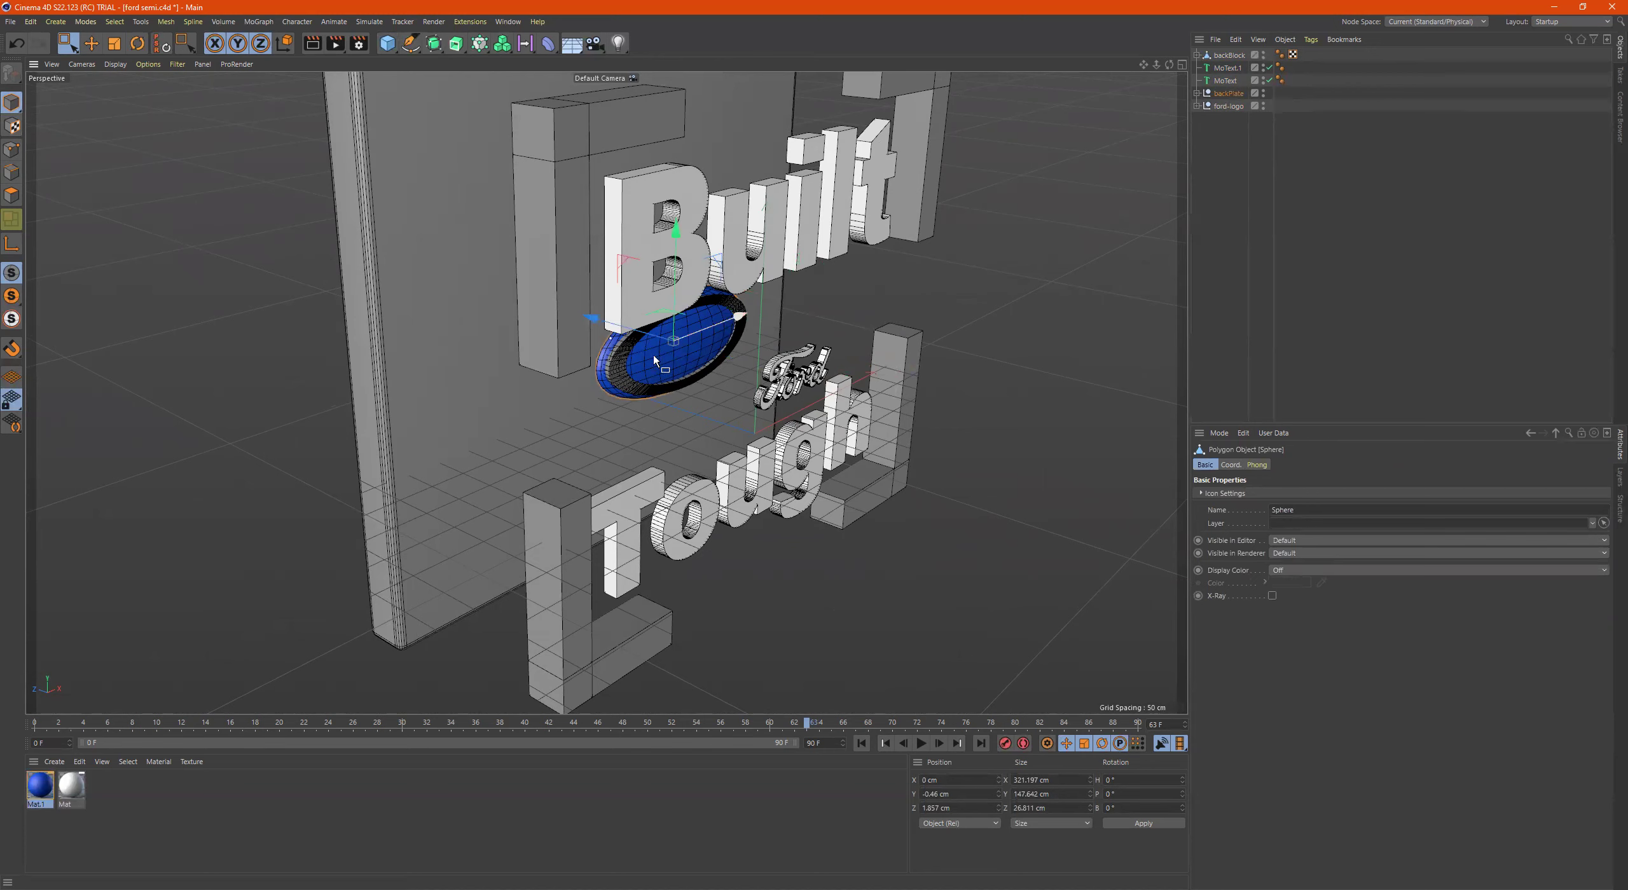
click(620, 380)
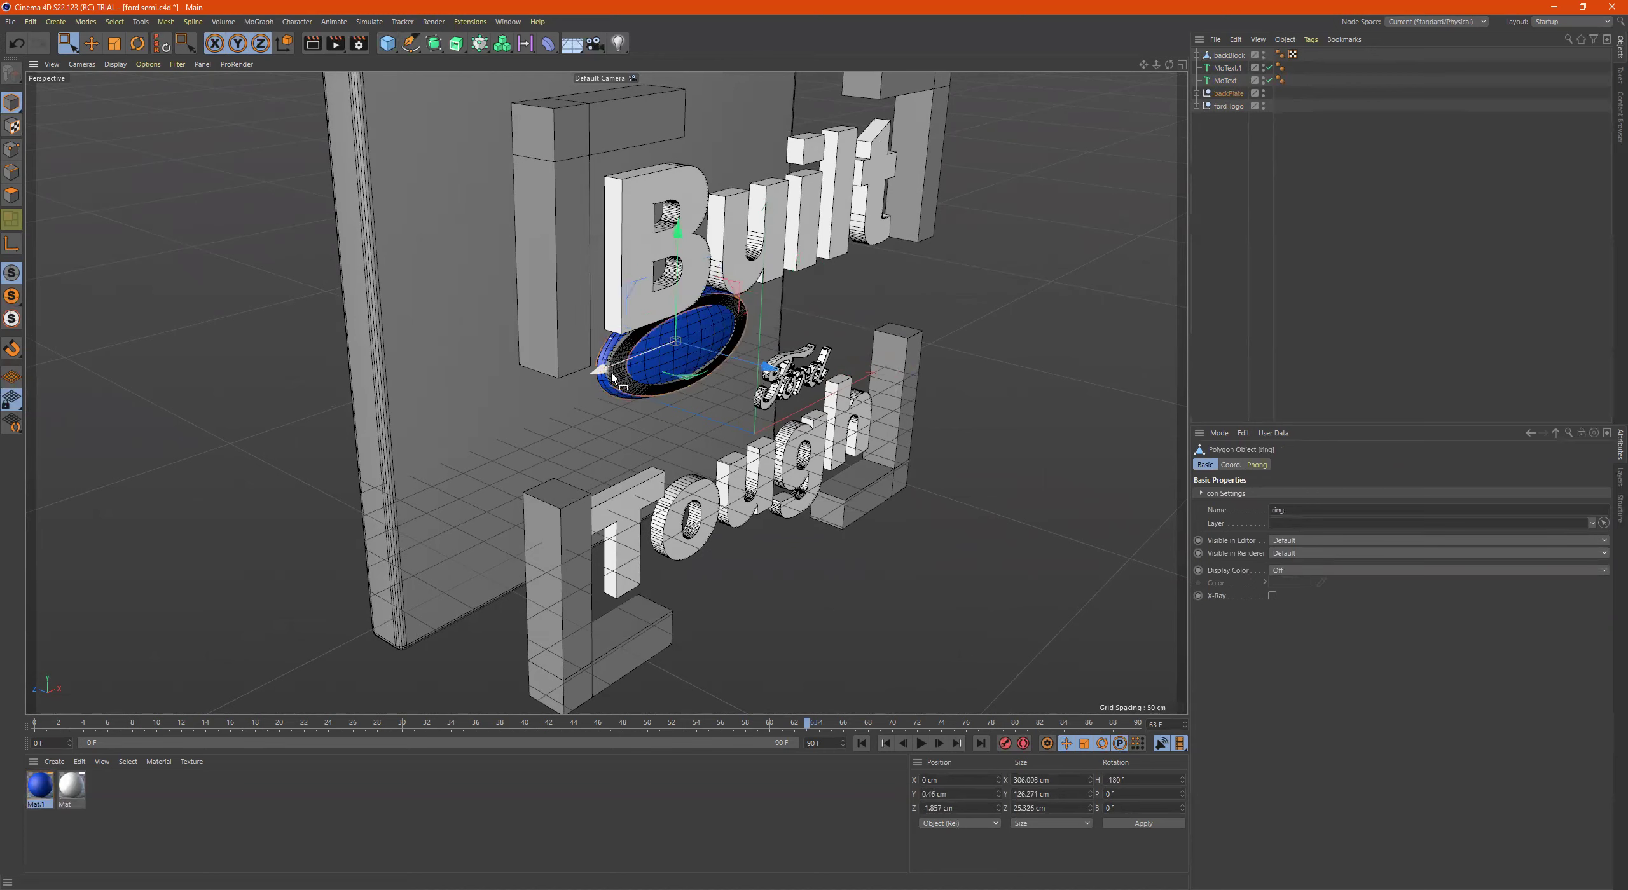
click(1229, 93)
drag(599, 322, 971, 313)
key(ctrl+z)
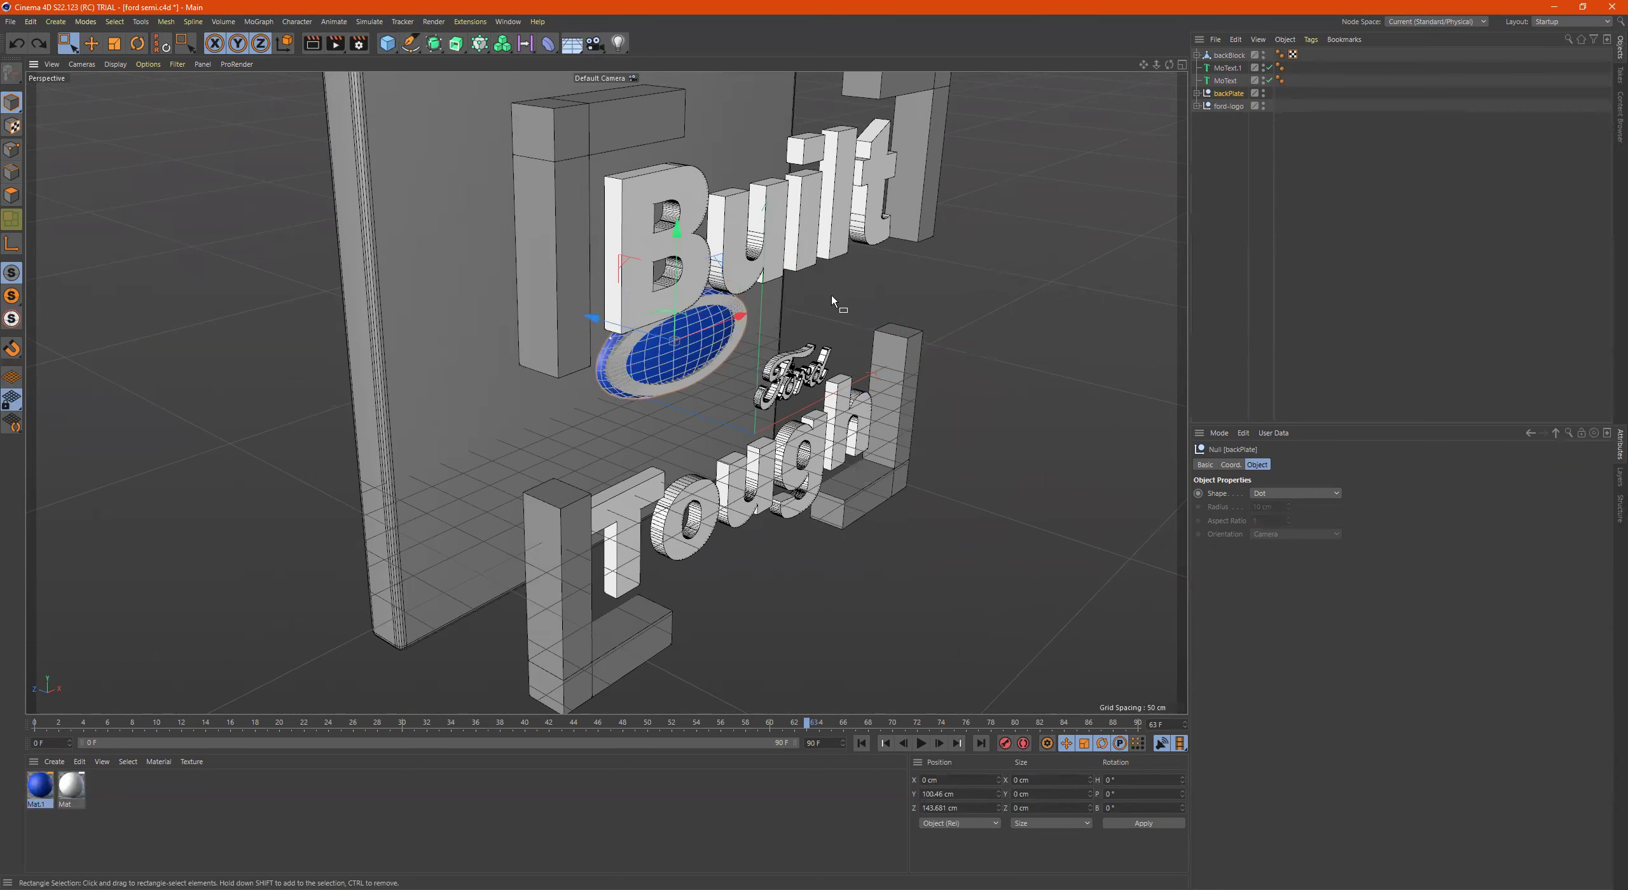
Move the backPlate group forward along Z until it sits directly behind the Ford lettering, at about Z -34 cm
alt+drag(832, 295, 917, 291)
click(1224, 107)
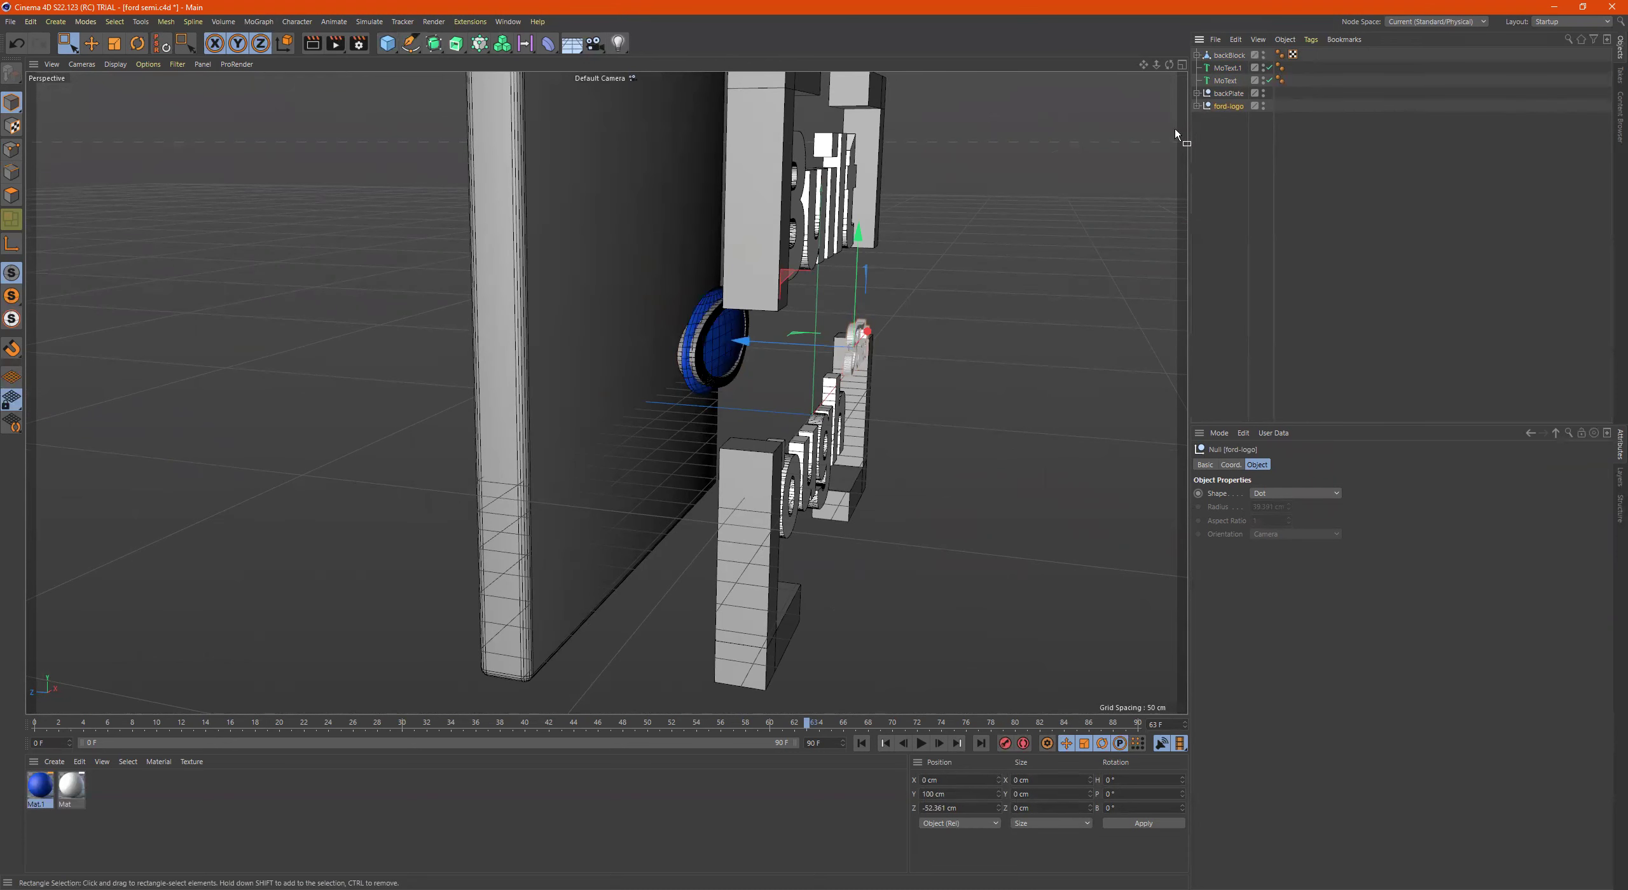
click(1228, 93)
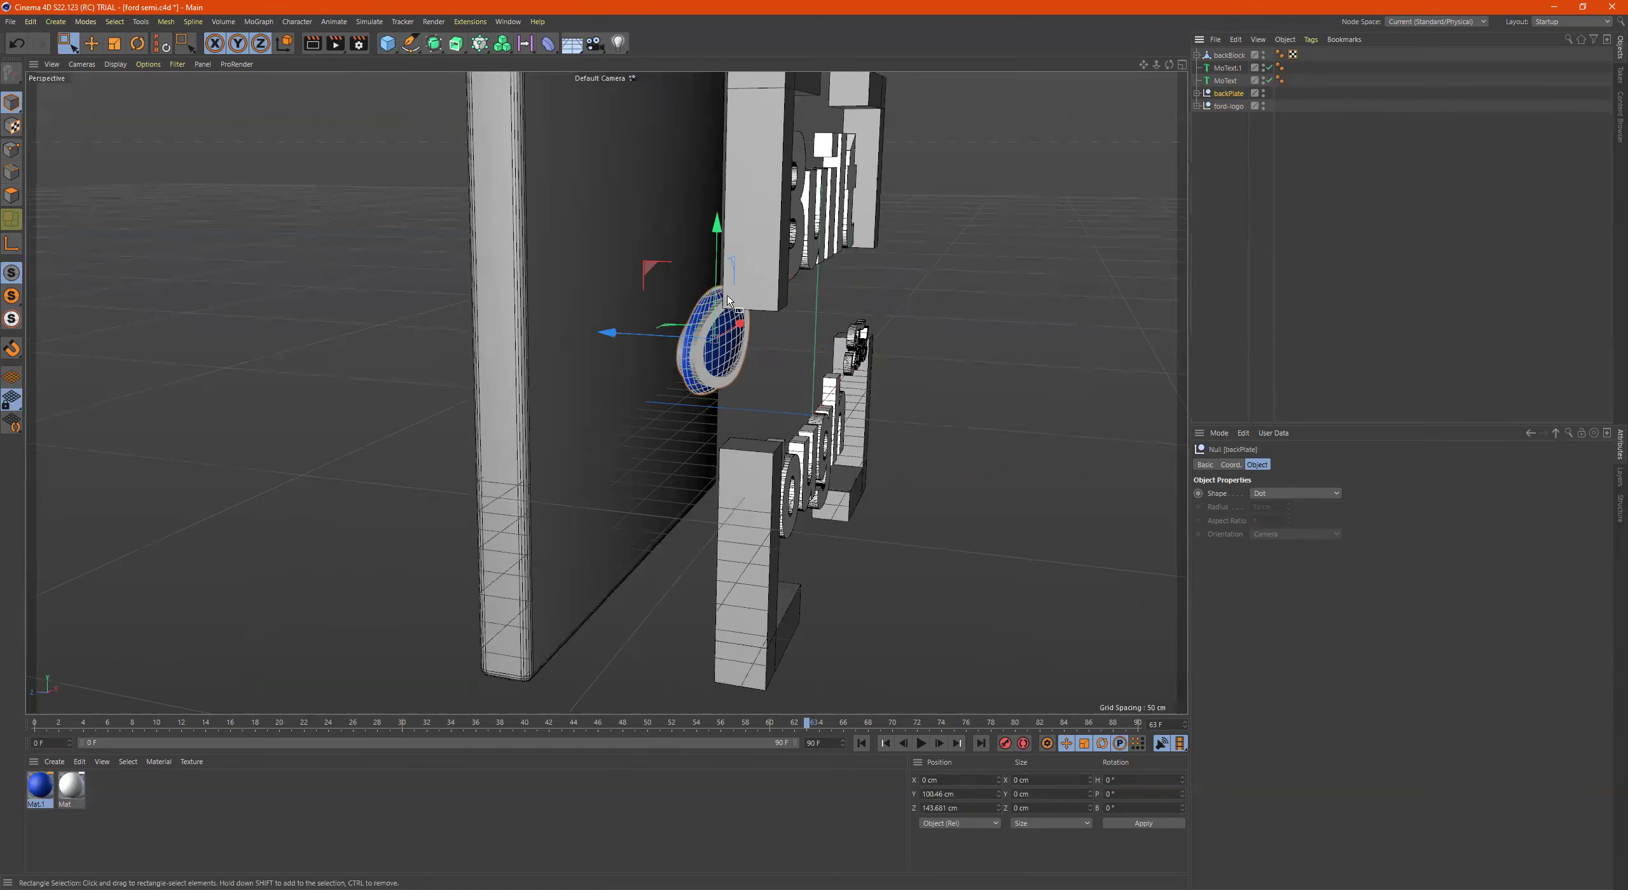
drag(607, 337, 728, 362)
alt+right_drag(781, 344, 934, 344)
alt+drag(935, 344, 840, 311)
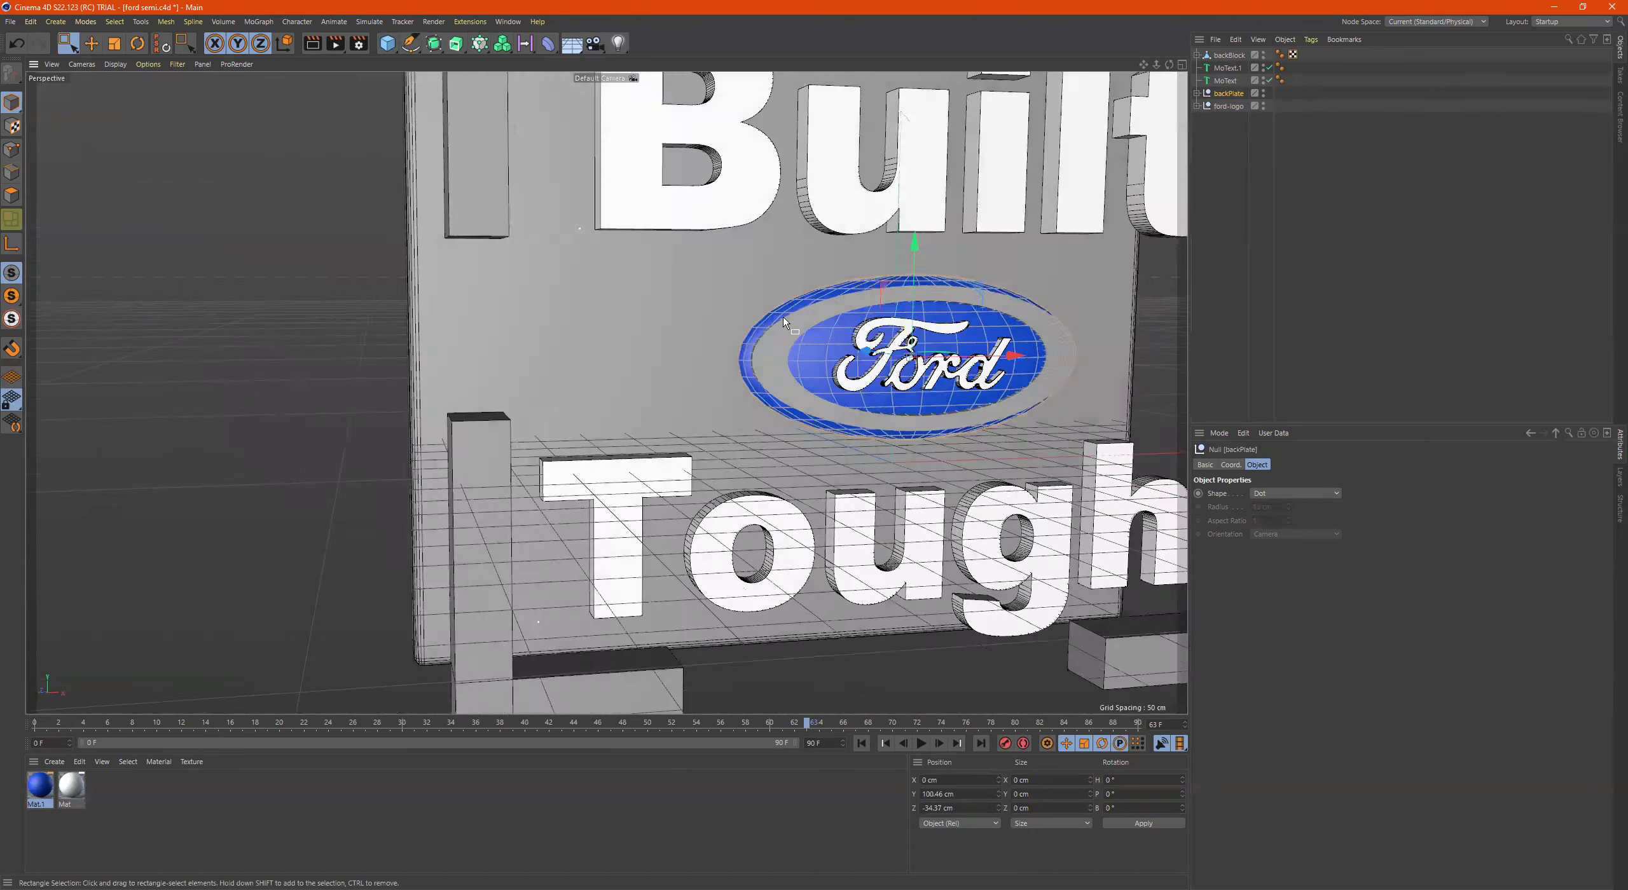
Viewing the logo from the side, move the back block with its corner pieces forward to about Z 171 cm
alt+right_drag(840, 312, 970, 312)
alt+middle_drag(941, 311, 750, 260)
alt+drag(735, 259, 1142, 124)
alt+drag(891, 142, 873, 140)
click(1229, 55)
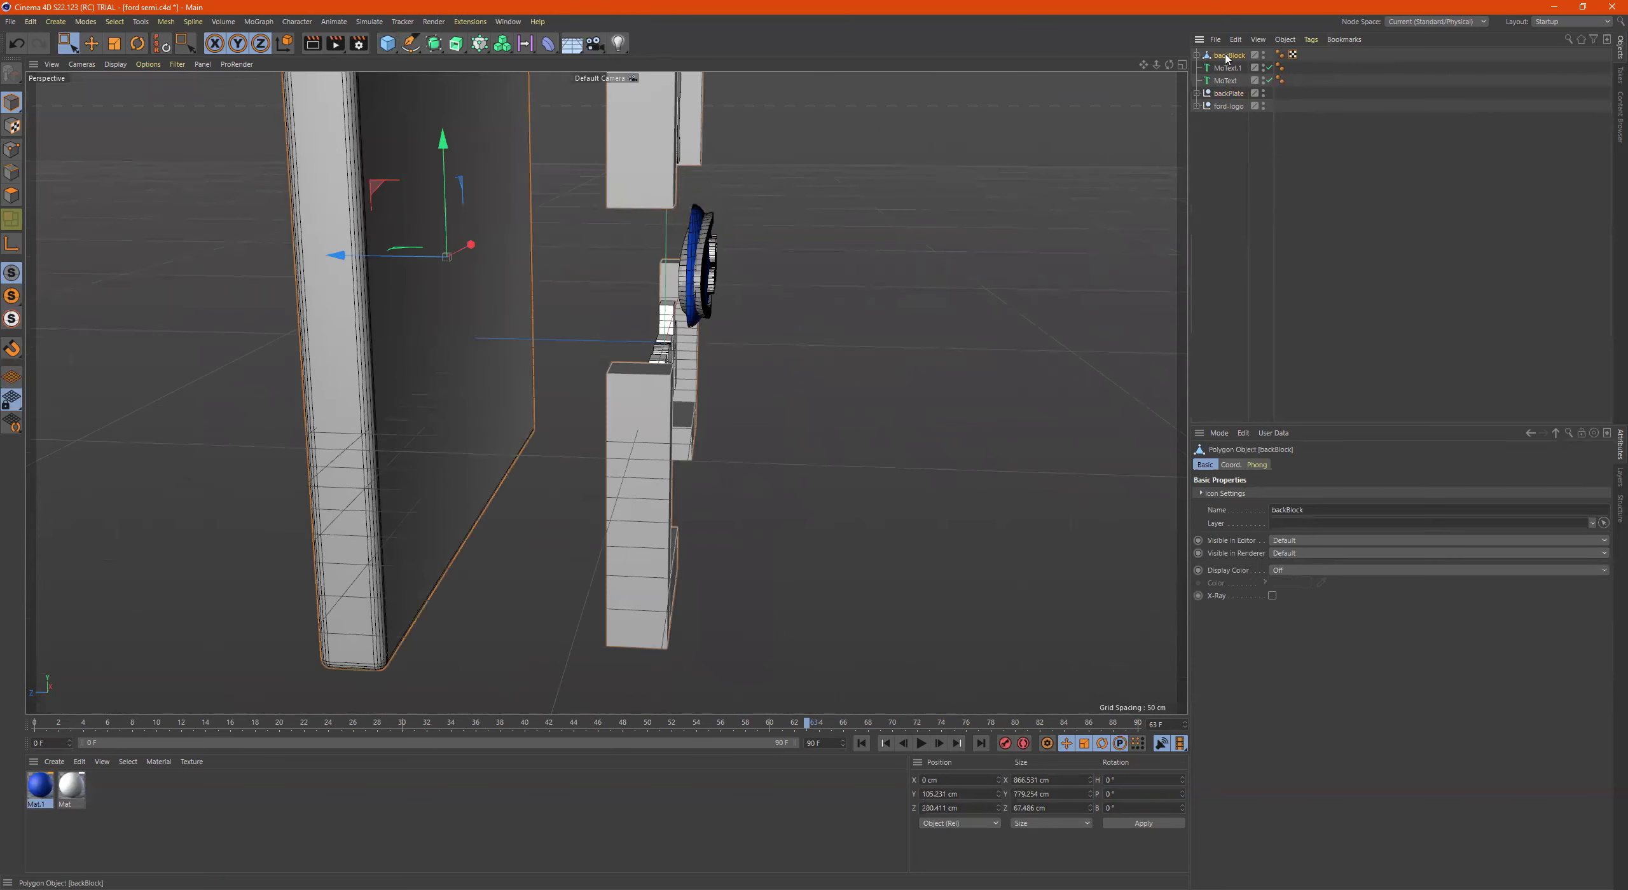
click(1231, 81)
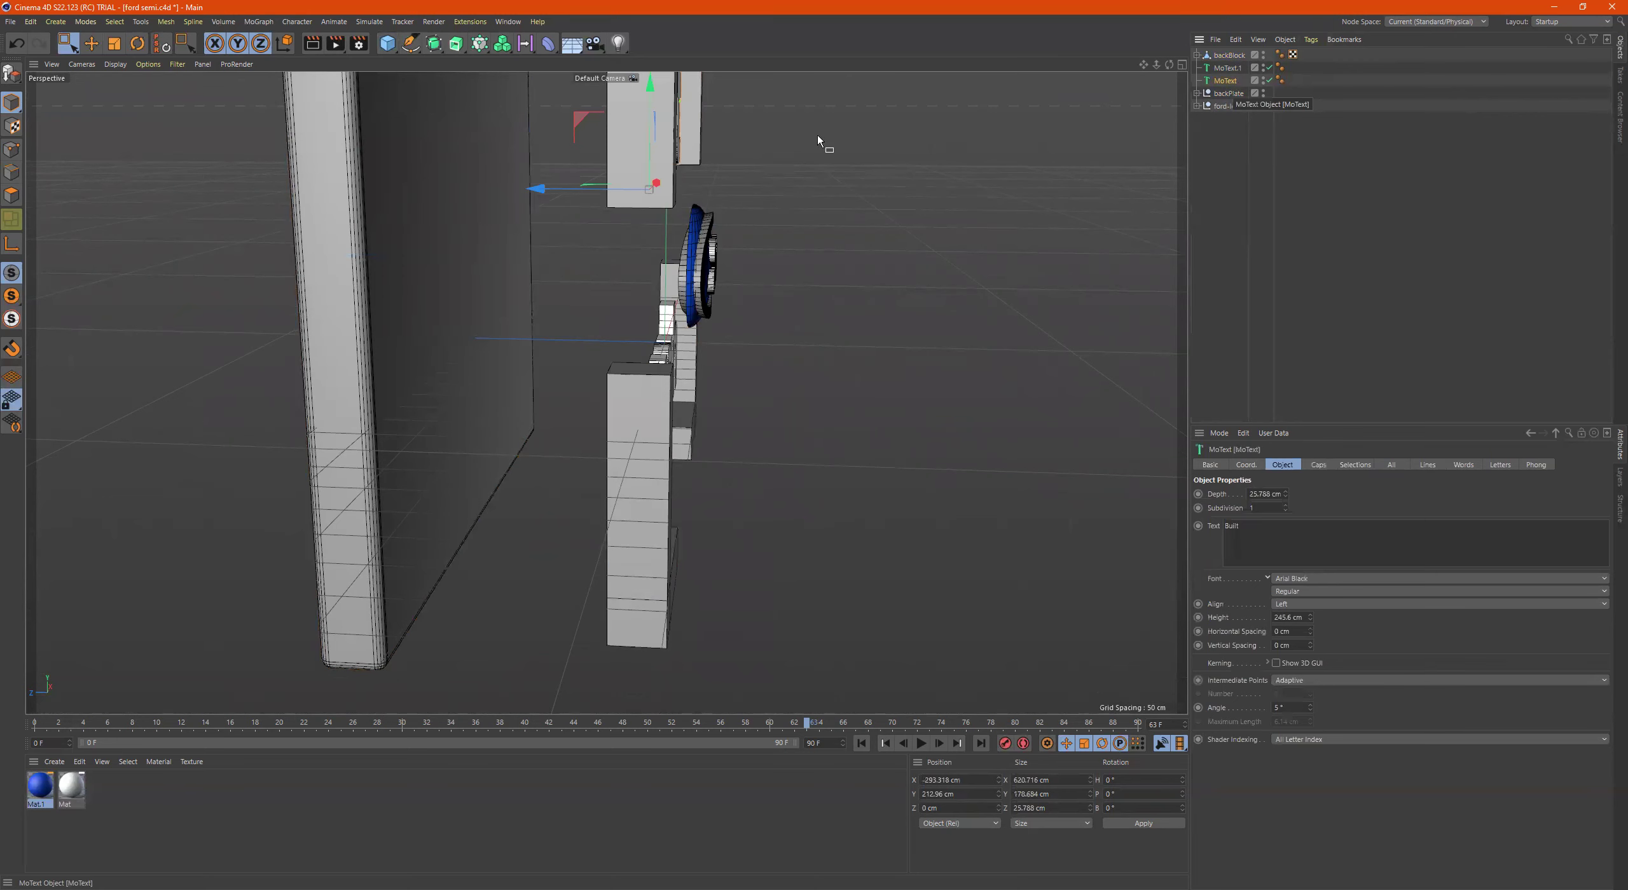
alt+drag(817, 135, 748, 153)
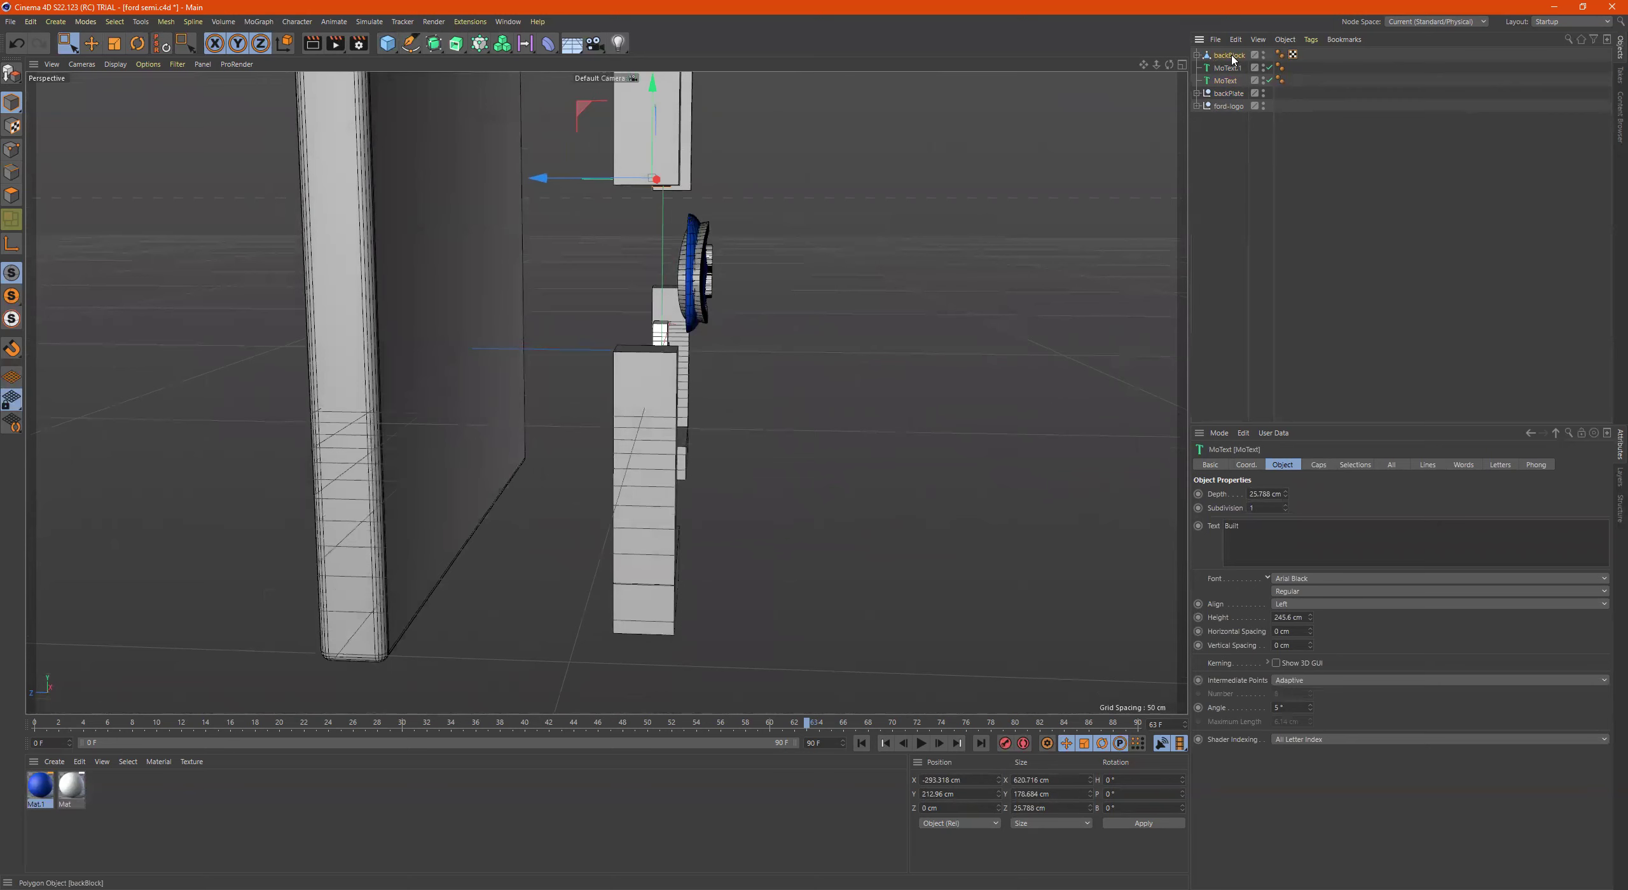
click(340, 270)
drag(340, 270, 418, 258)
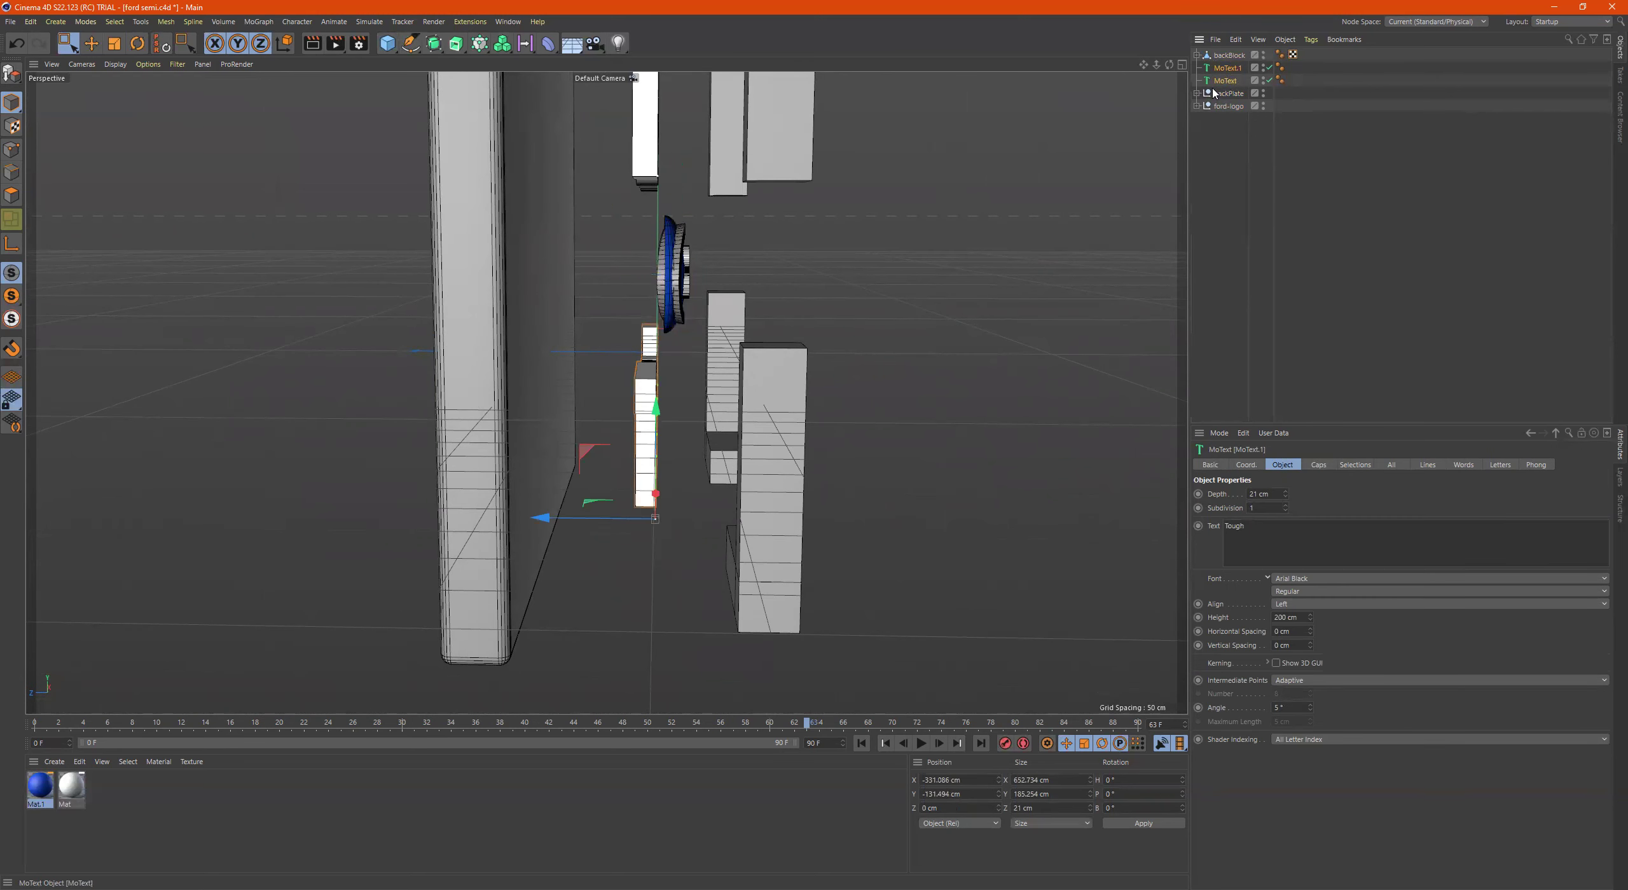
Move both MoText words well forward of the corner pieces, and bring the back block close behind the oval at about Z 23 cm
ctrl+click(1225, 81)
drag(544, 351, 1018, 360)
click(1227, 56)
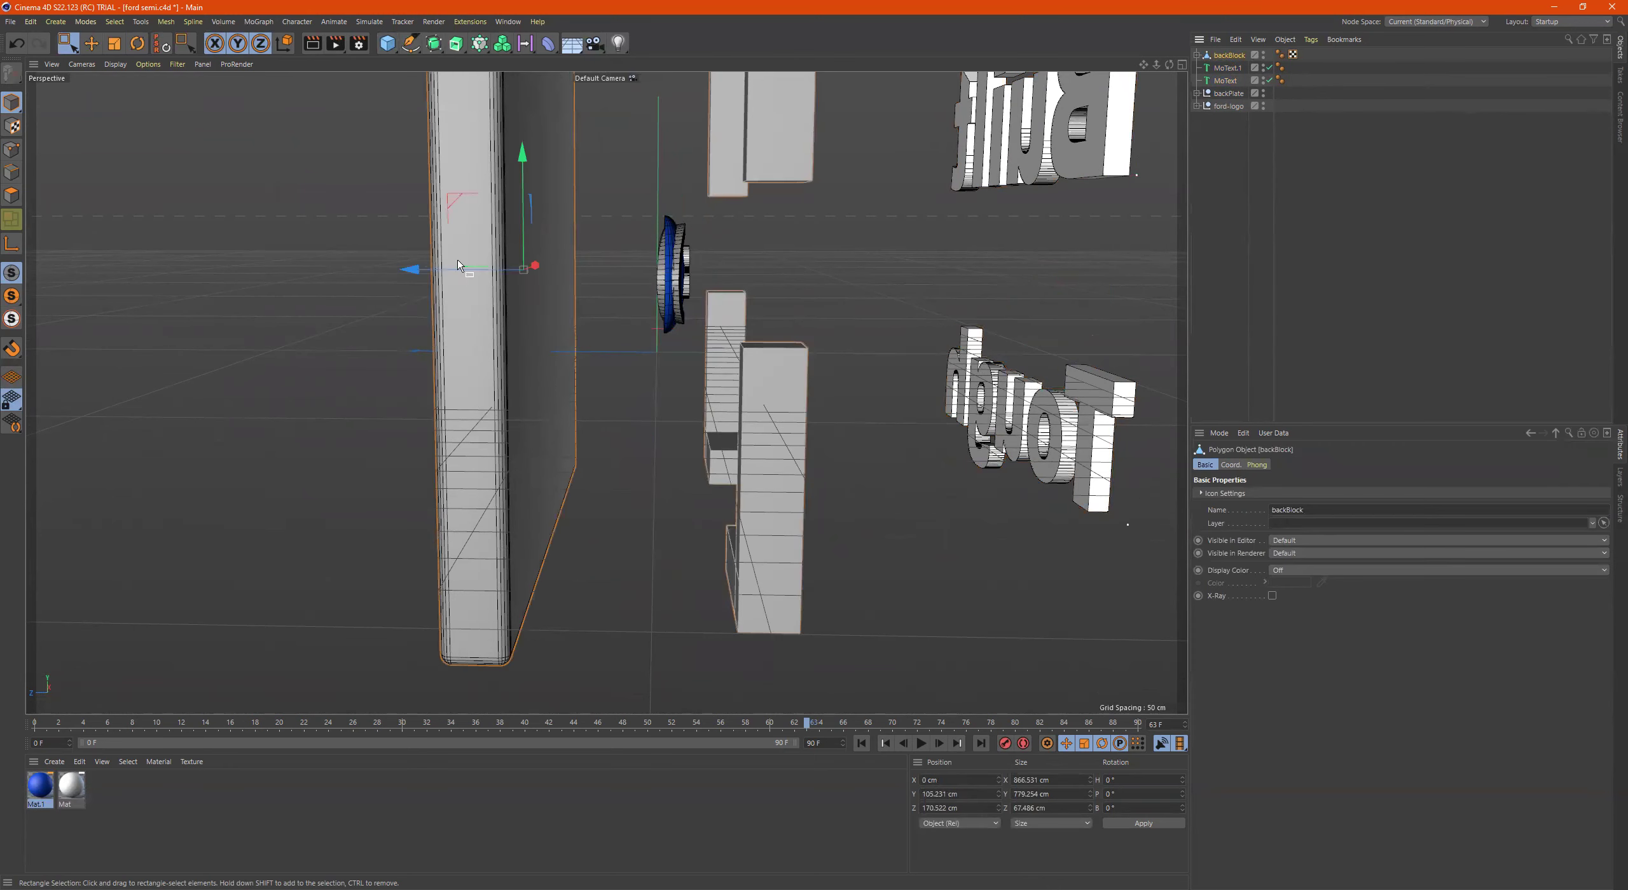
drag(411, 269, 531, 279)
alt+middle_drag(595, 259, 526, 263)
alt+drag(527, 267, 528, 274)
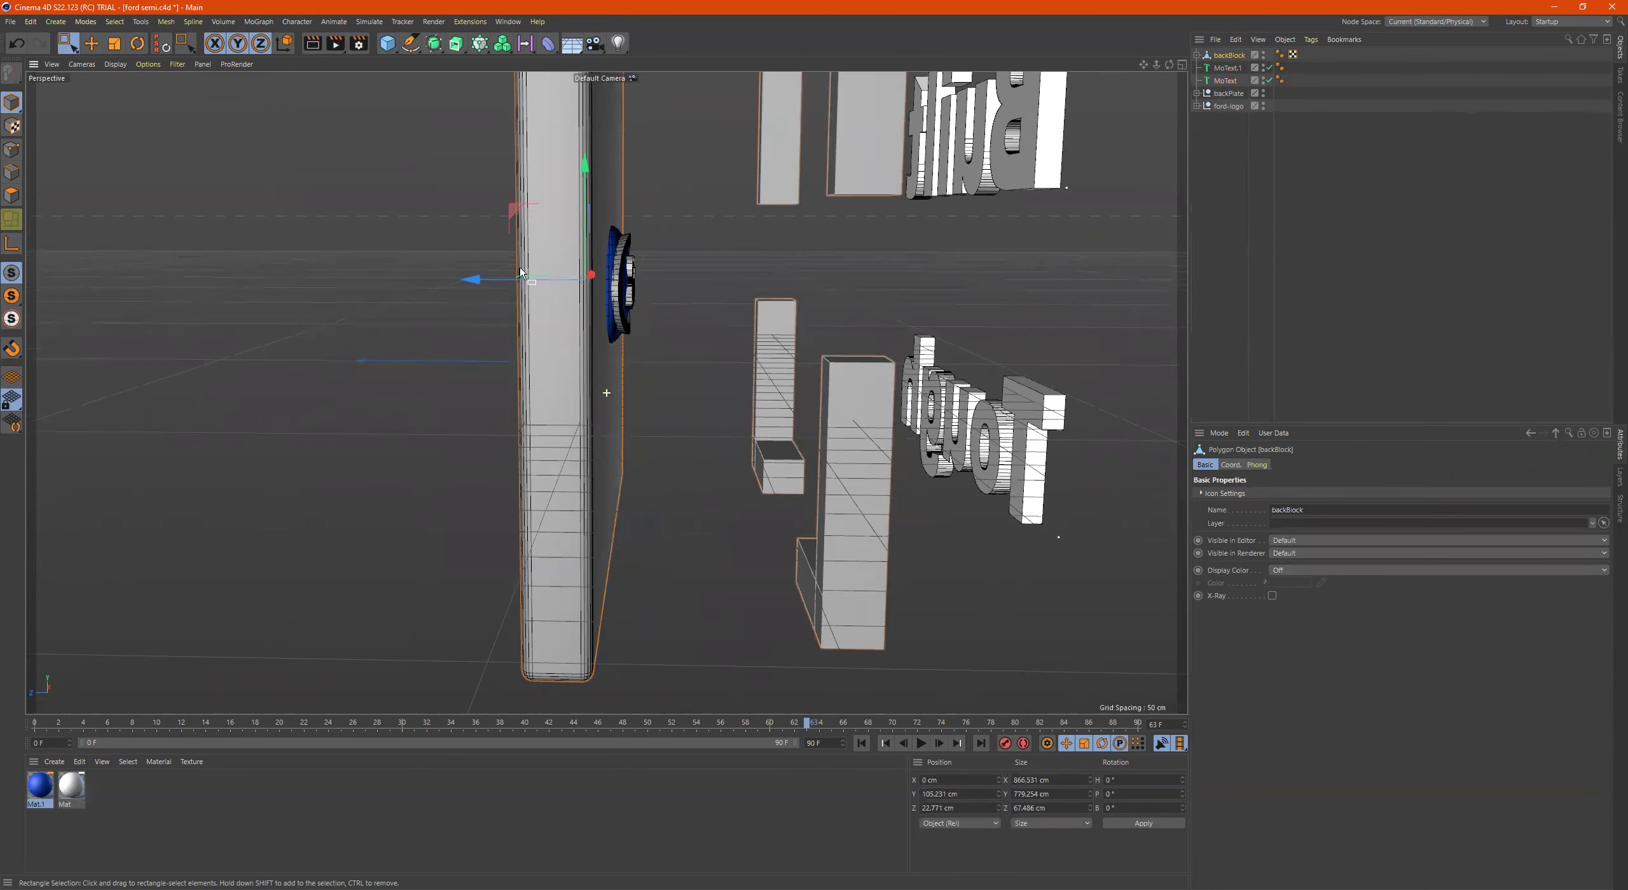
Select the four corner pieces under the back block and move them back against its front face, to about Z -8 cm
click(1197, 56)
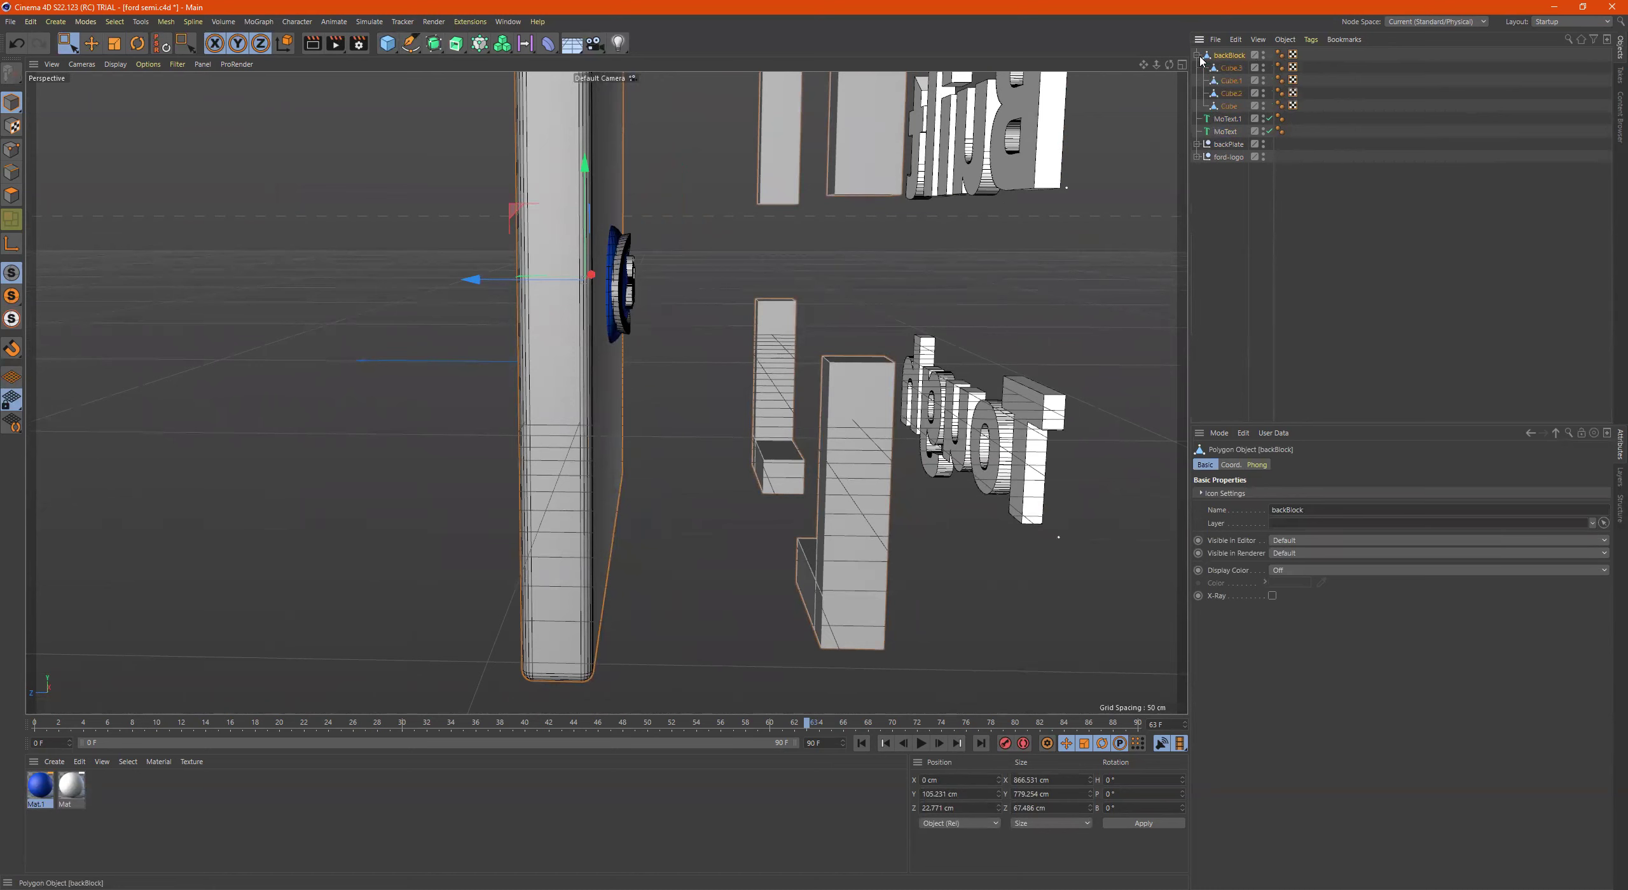
click(1229, 106)
shift+click(1231, 68)
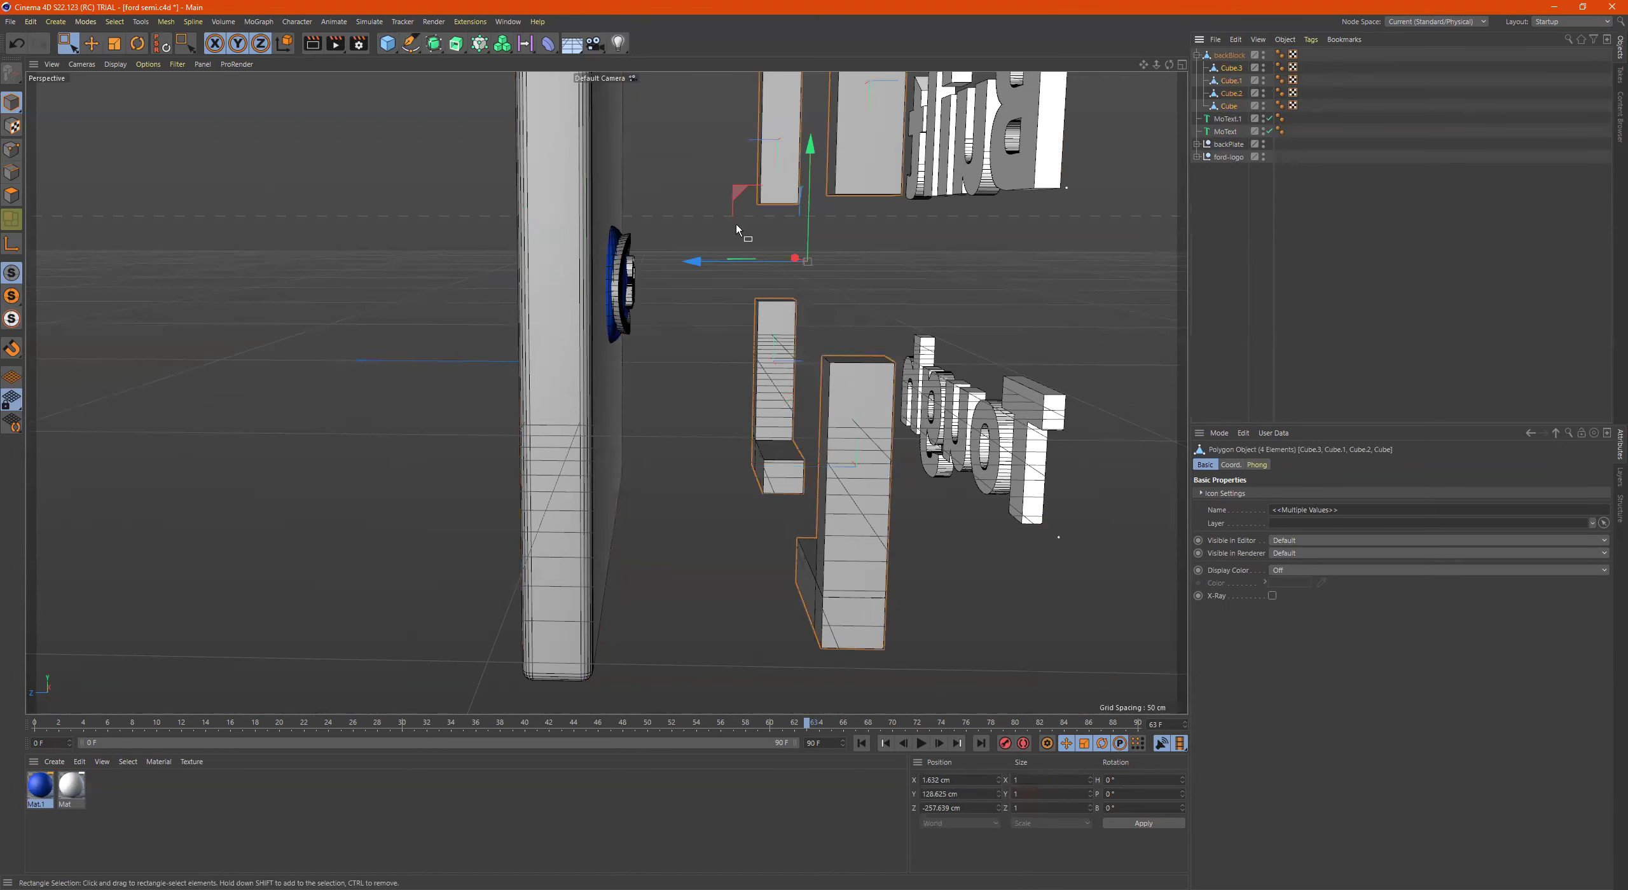
drag(708, 262, 735, 233)
alt+middle_drag(735, 233, 648, 294)
Merge the four corner pieces into a single object with Connect Objects + Delete
click(1234, 69)
shift+click(1230, 106)
alt+drag(860, 186, 981, 170)
right_click(985, 155)
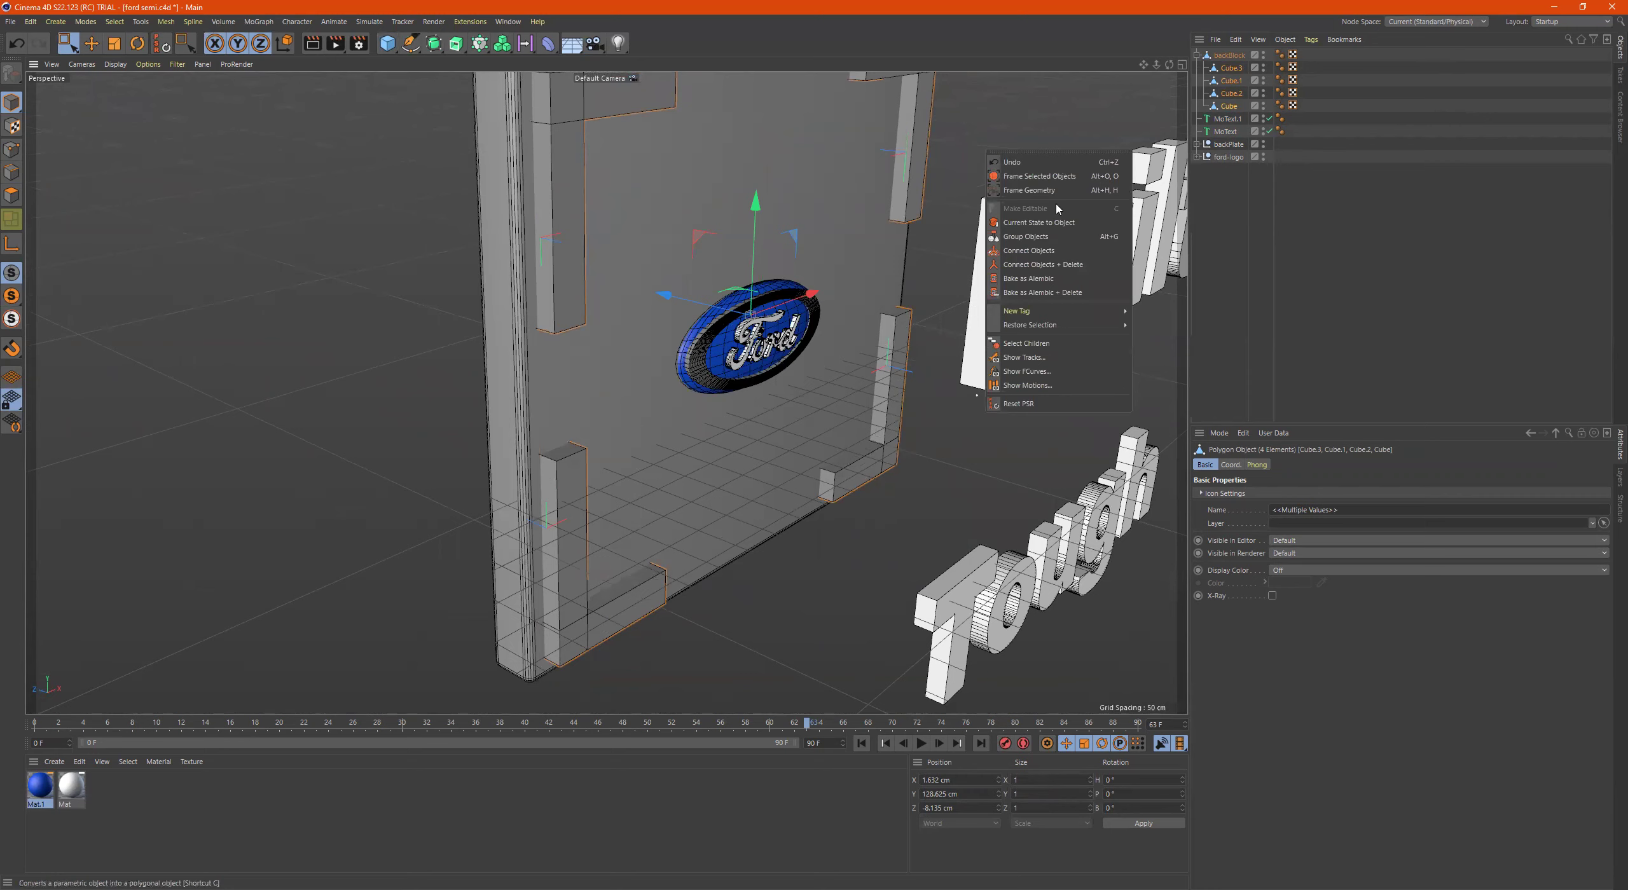
click(1060, 266)
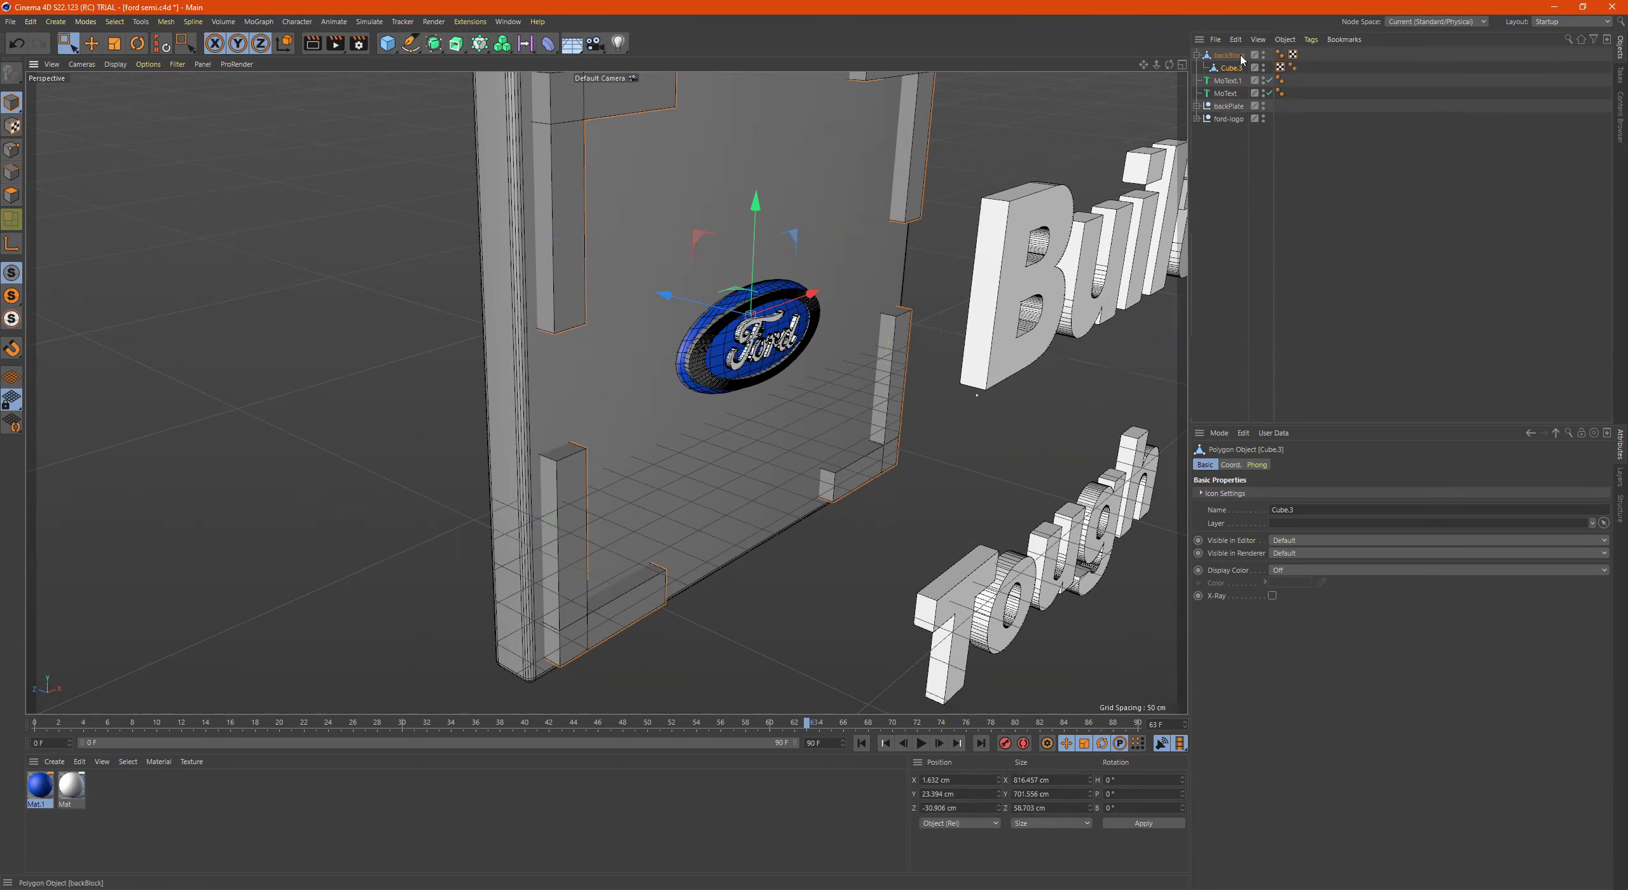
Switch to Edges mode and select all edges of the merged corner-piece object
alt+drag(705, 206, 613, 304)
alt+middle_drag(613, 304, 515, 420)
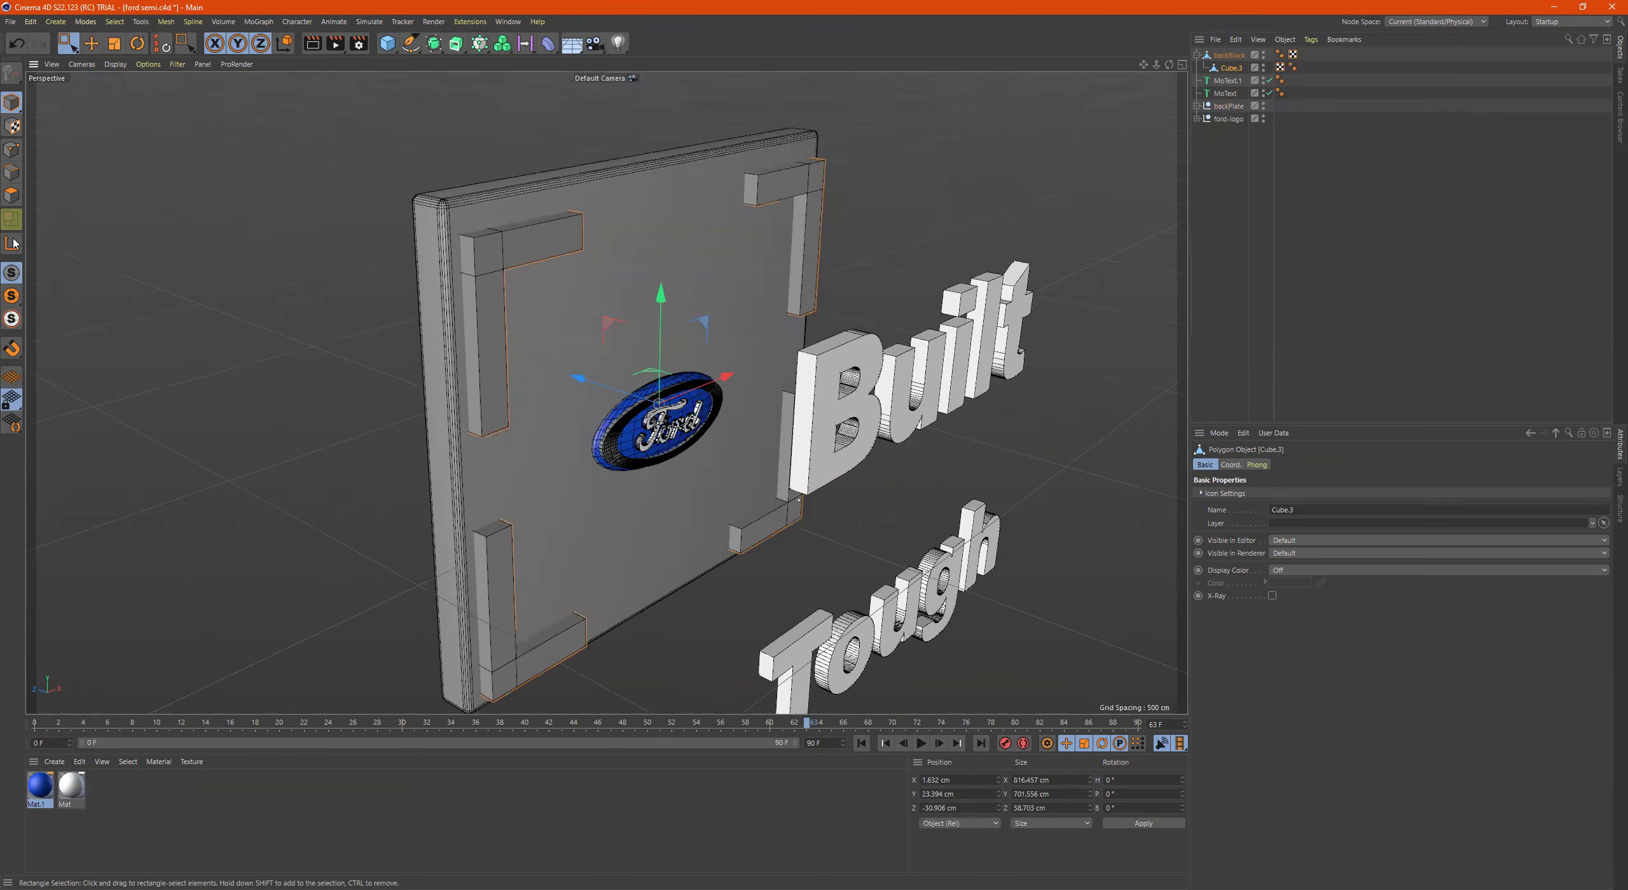
click(12, 172)
alt+right_drag(328, 142, 216, 82)
drag(216, 81, 989, 621)
scroll(534, 287, up, 4)
Bevel the selected corner-piece edges with an offset of about 2.6 cm
right_click(465, 228)
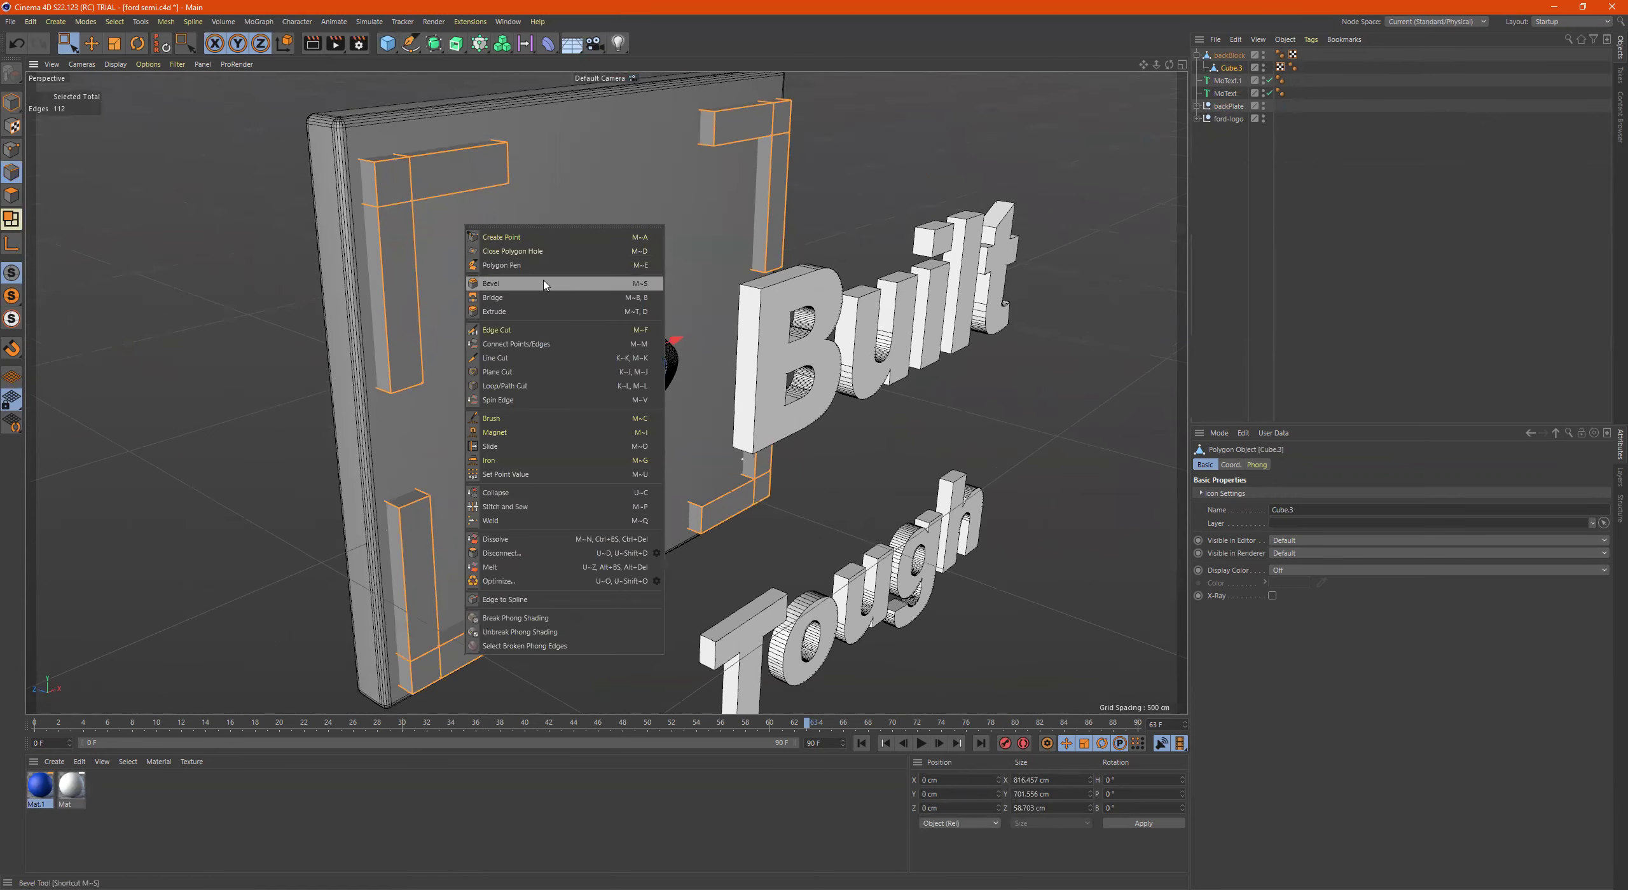
click(503, 284)
drag(461, 225, 481, 235)
alt+right_drag(350, 176, 697, 207)
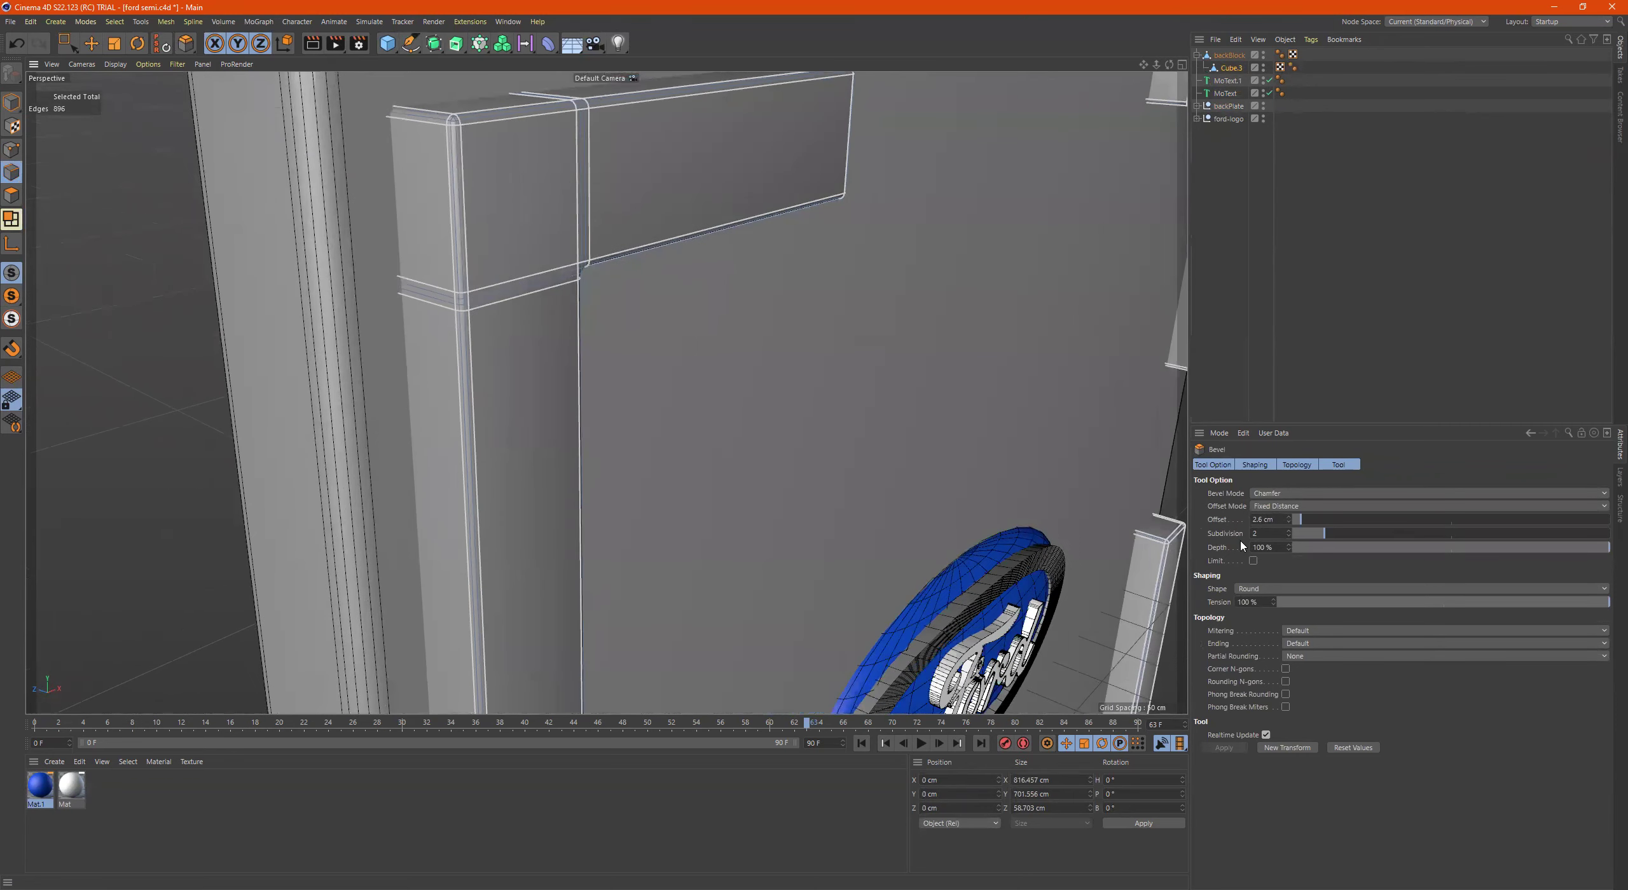
Set the corner-piece bevel's subdivision to 3 and clear the edge selection
click(1329, 536)
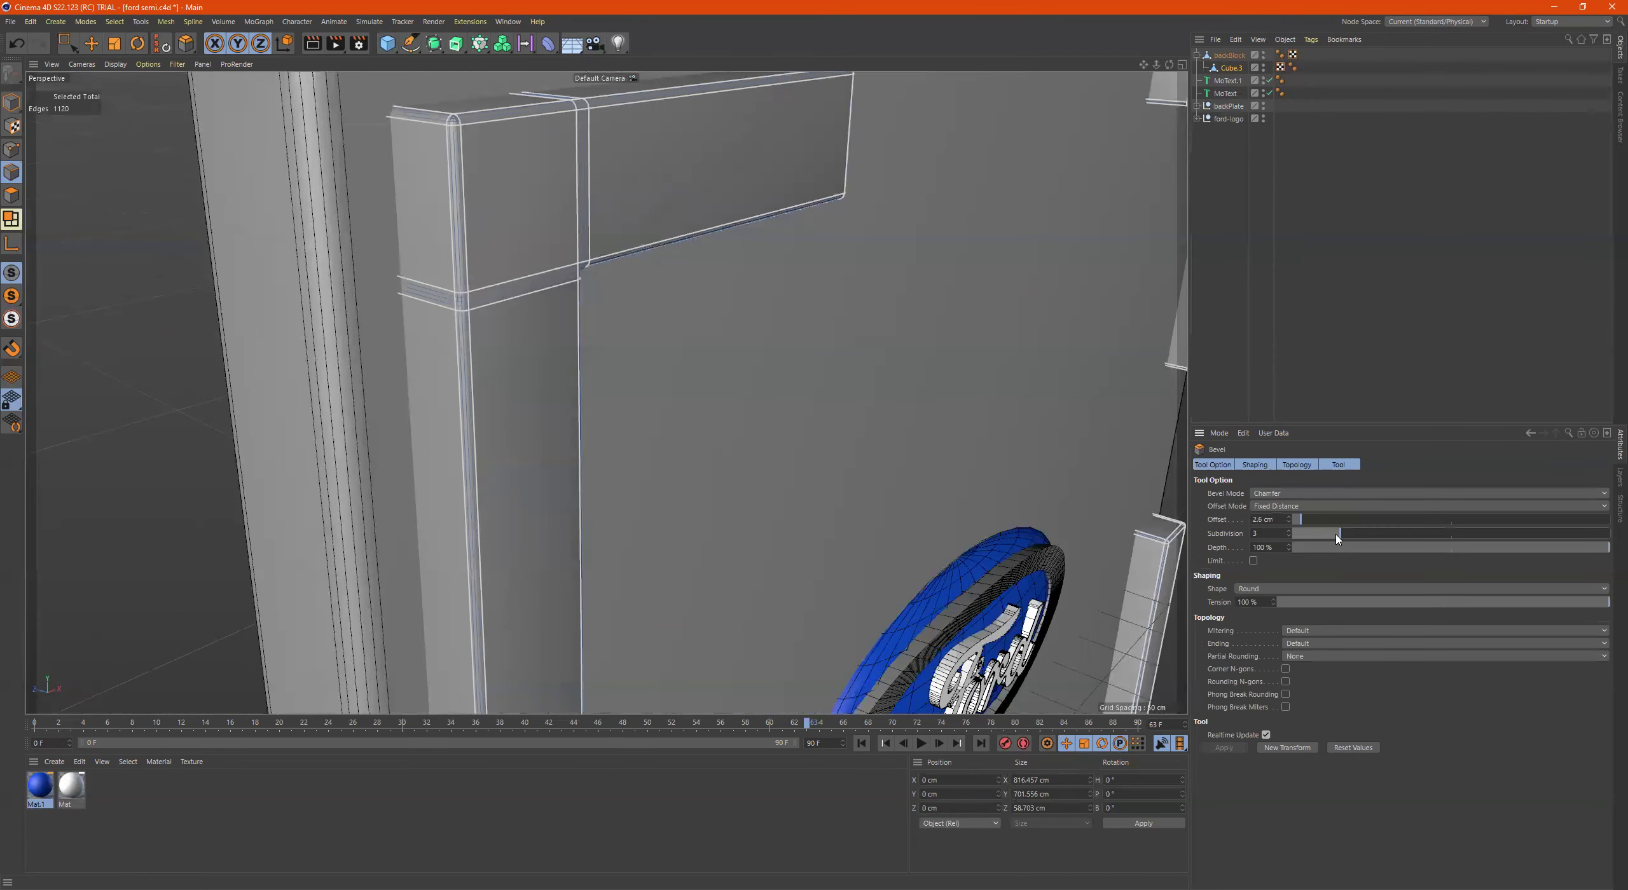
scroll(761, 401, down, 8)
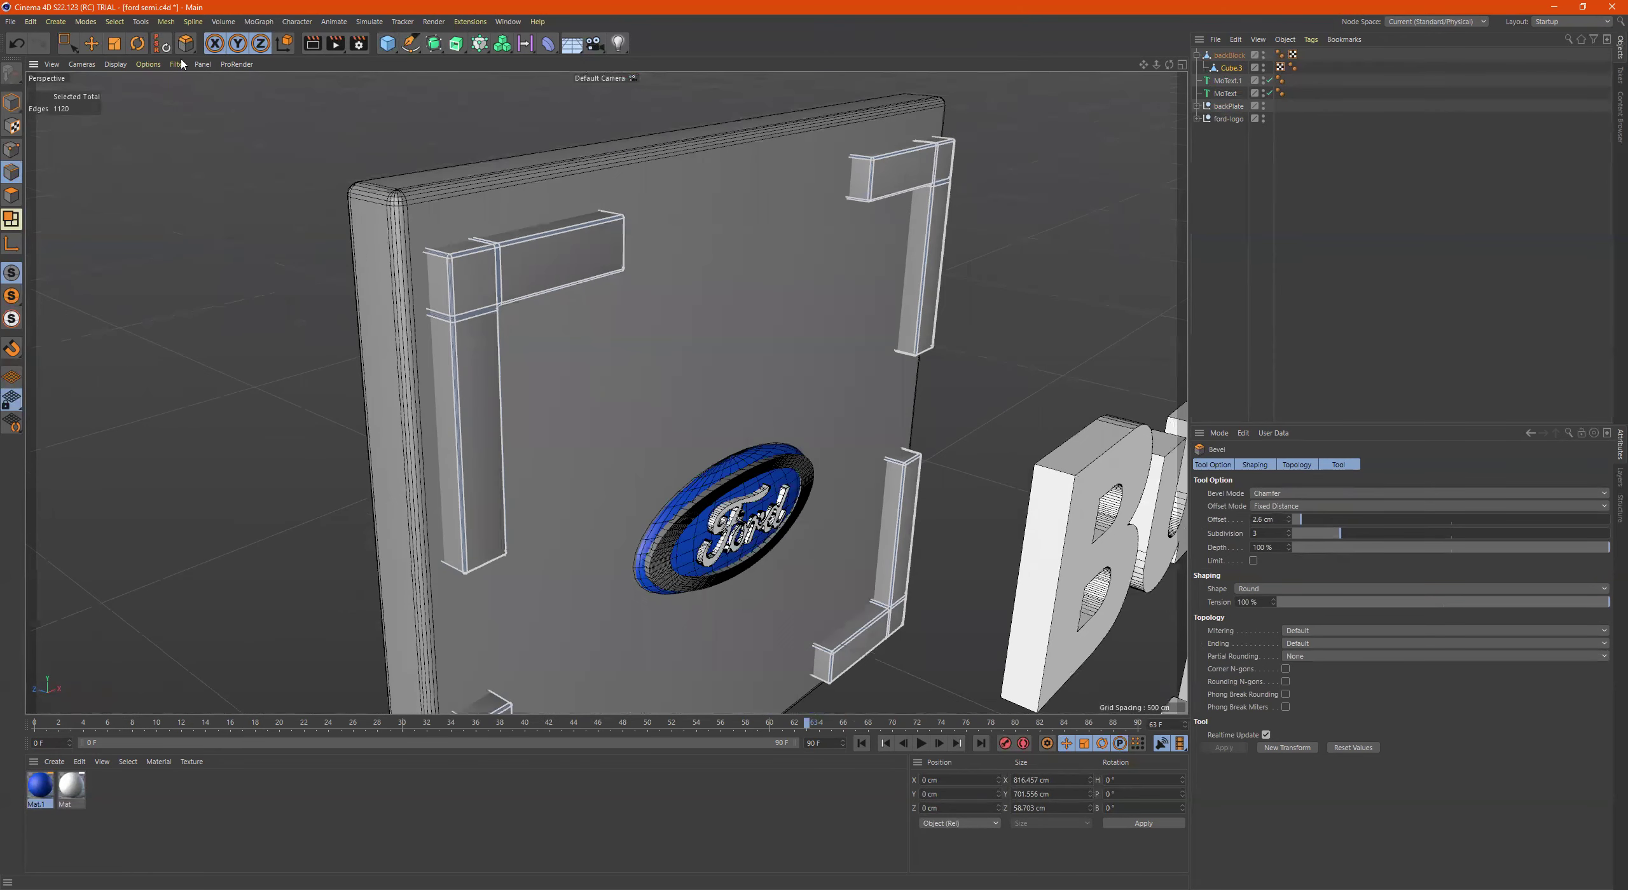
click(68, 43)
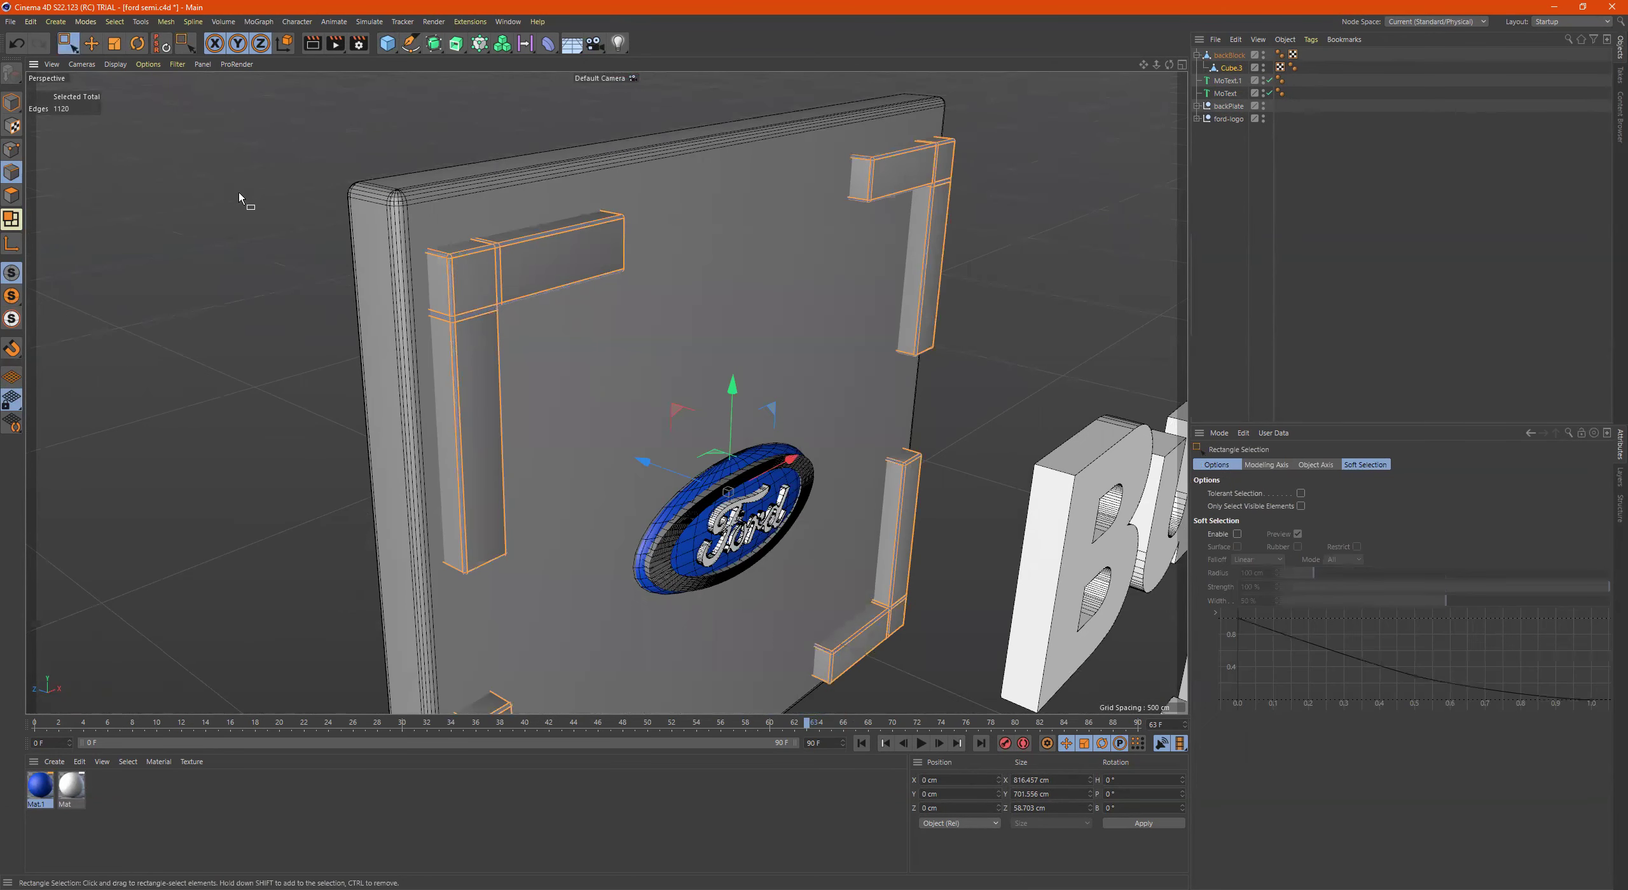
key(9)
click(254, 176)
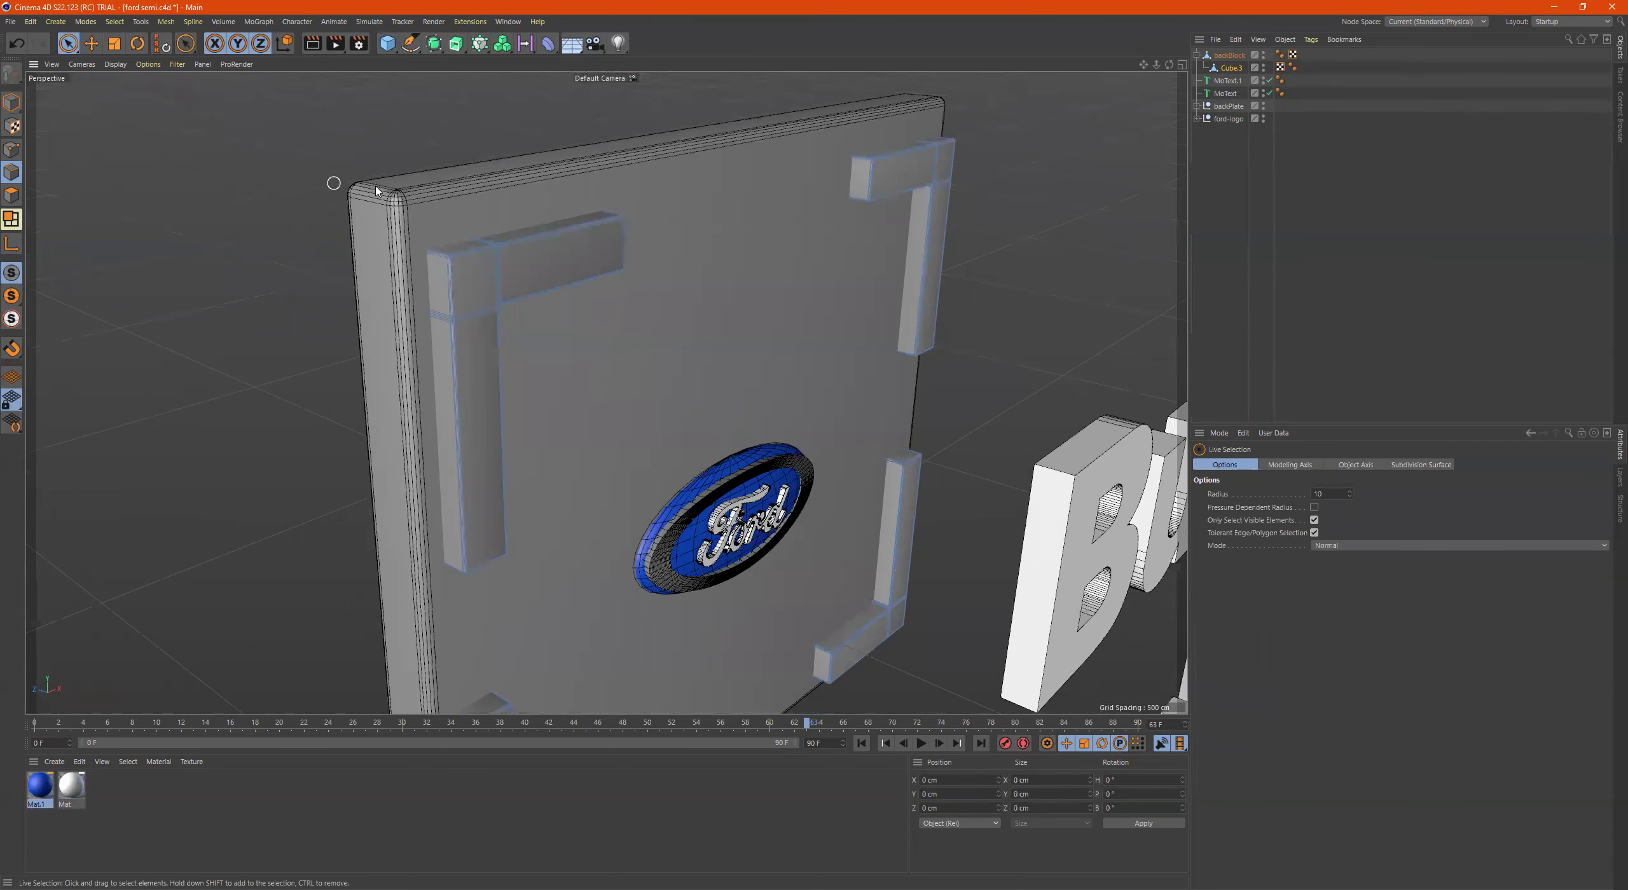
Give both MoText words round cap bevels, with a size of about 4.62 cm on "Built" and 4.2 cm on "Tough"
scroll(410, 200, down, 2)
alt+drag(410, 199, 574, 208)
click(1225, 93)
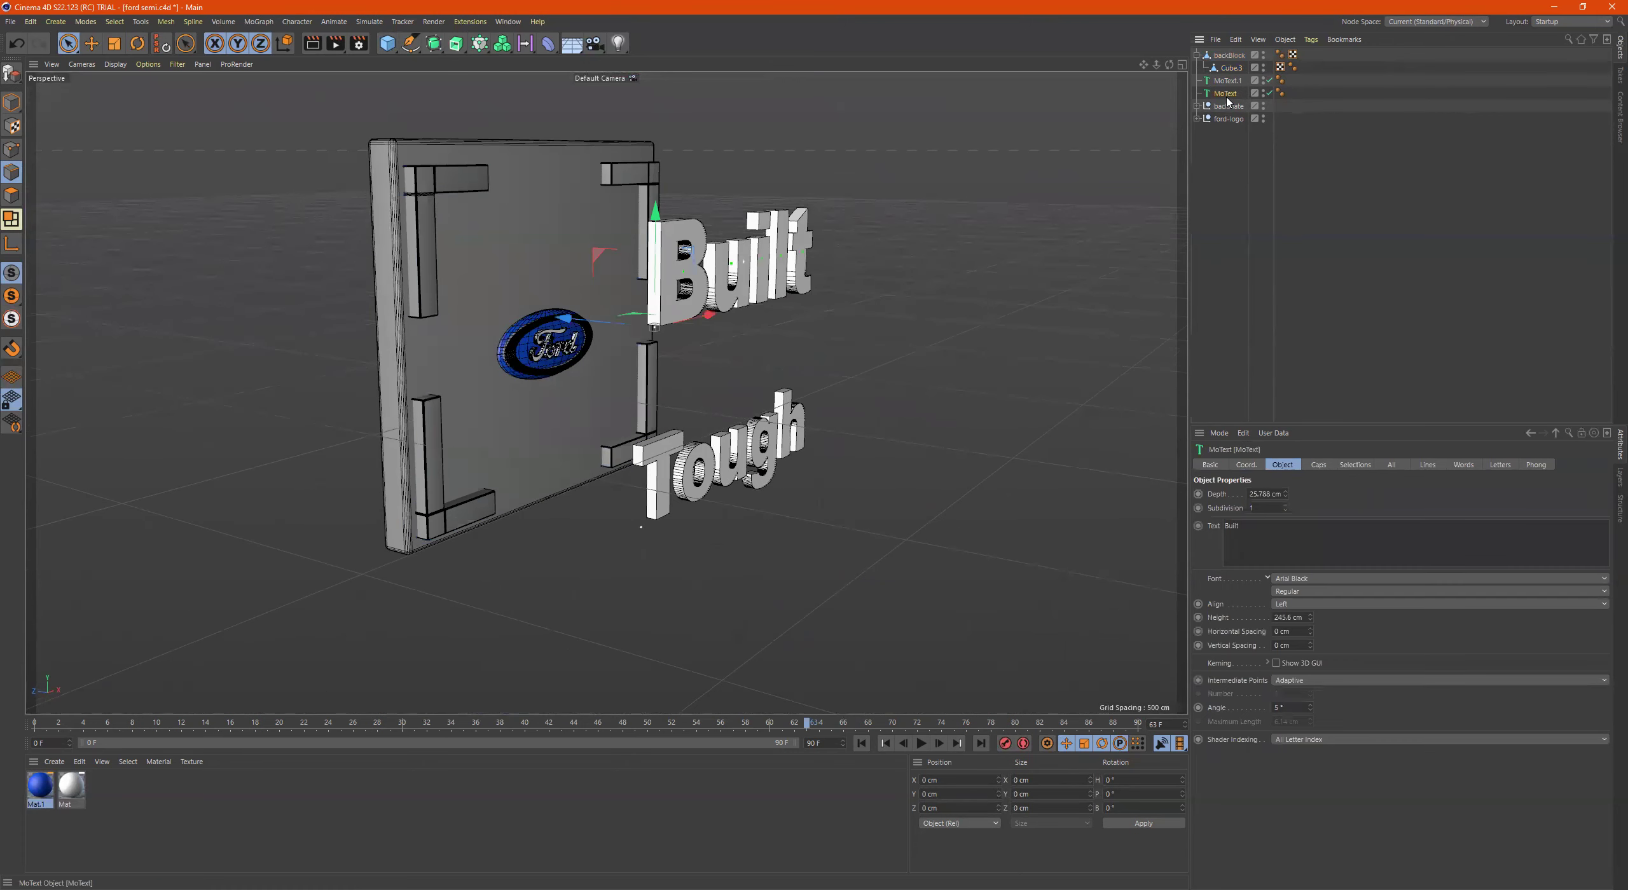
click(1319, 464)
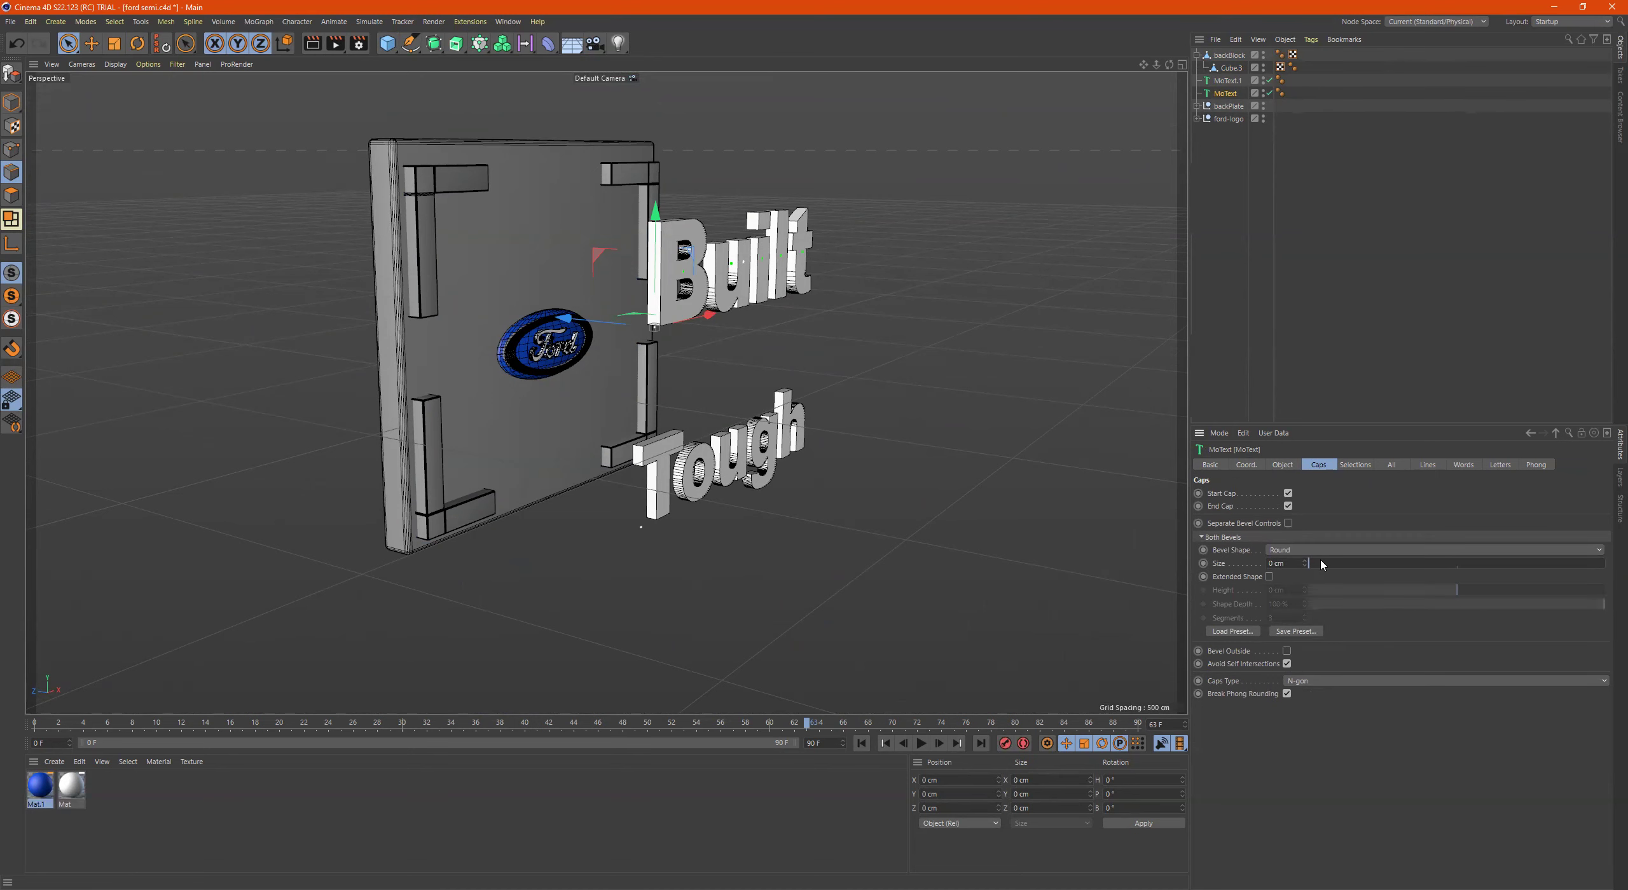
mouse_move(1326, 564)
mouse_down()
mouse_move(1352, 563)
mouse_move(1322, 567)
mouse_up()
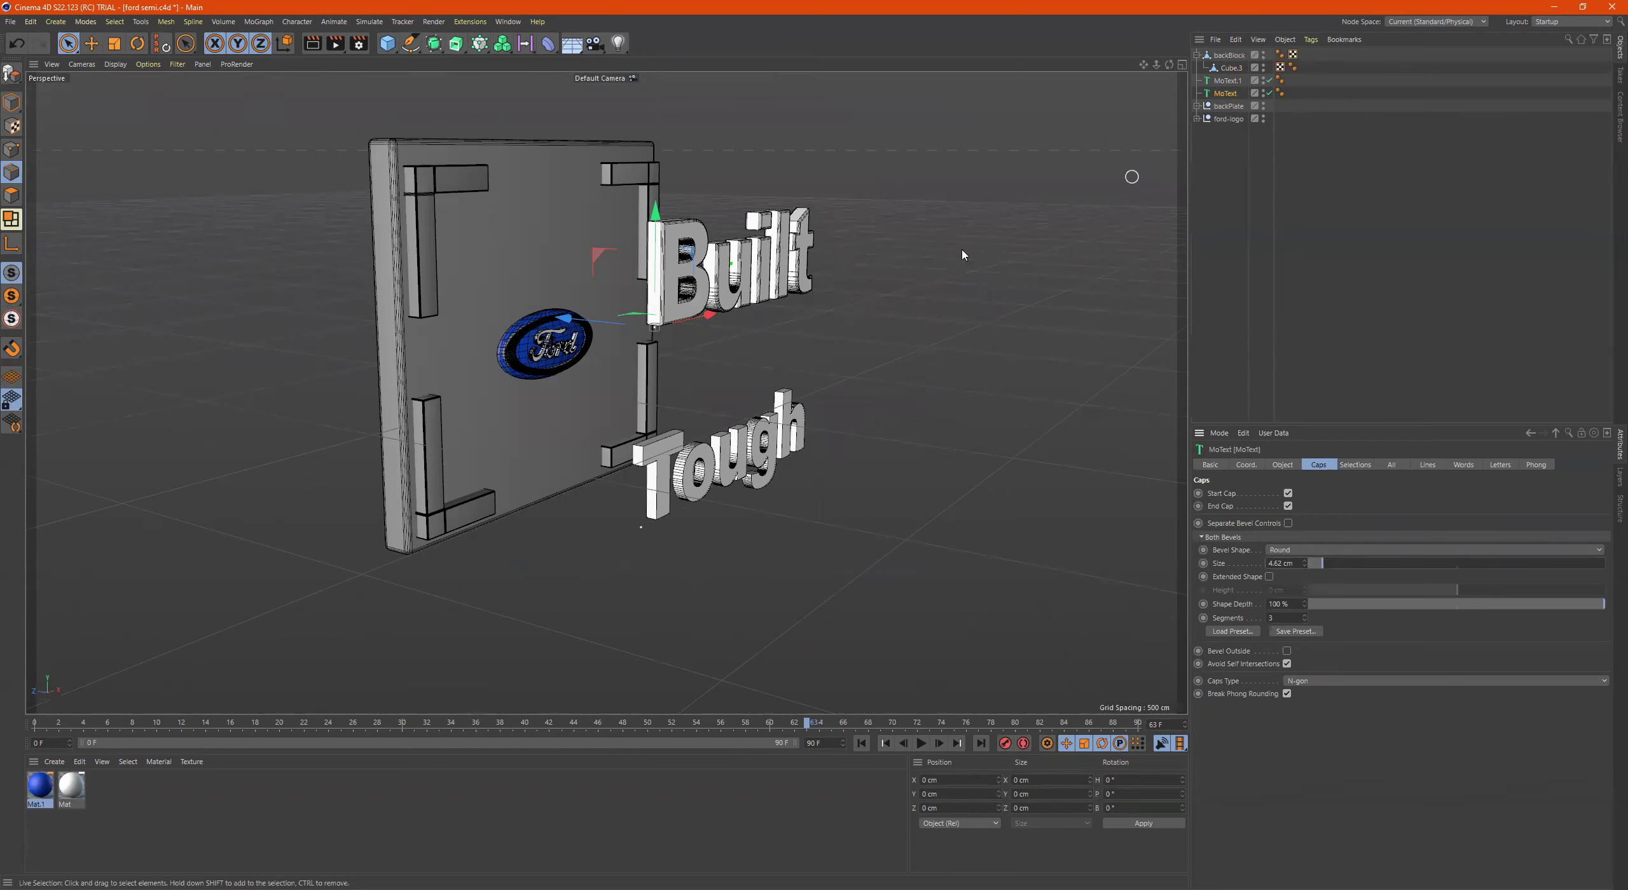
click(1228, 82)
drag(1310, 565, 1314, 567)
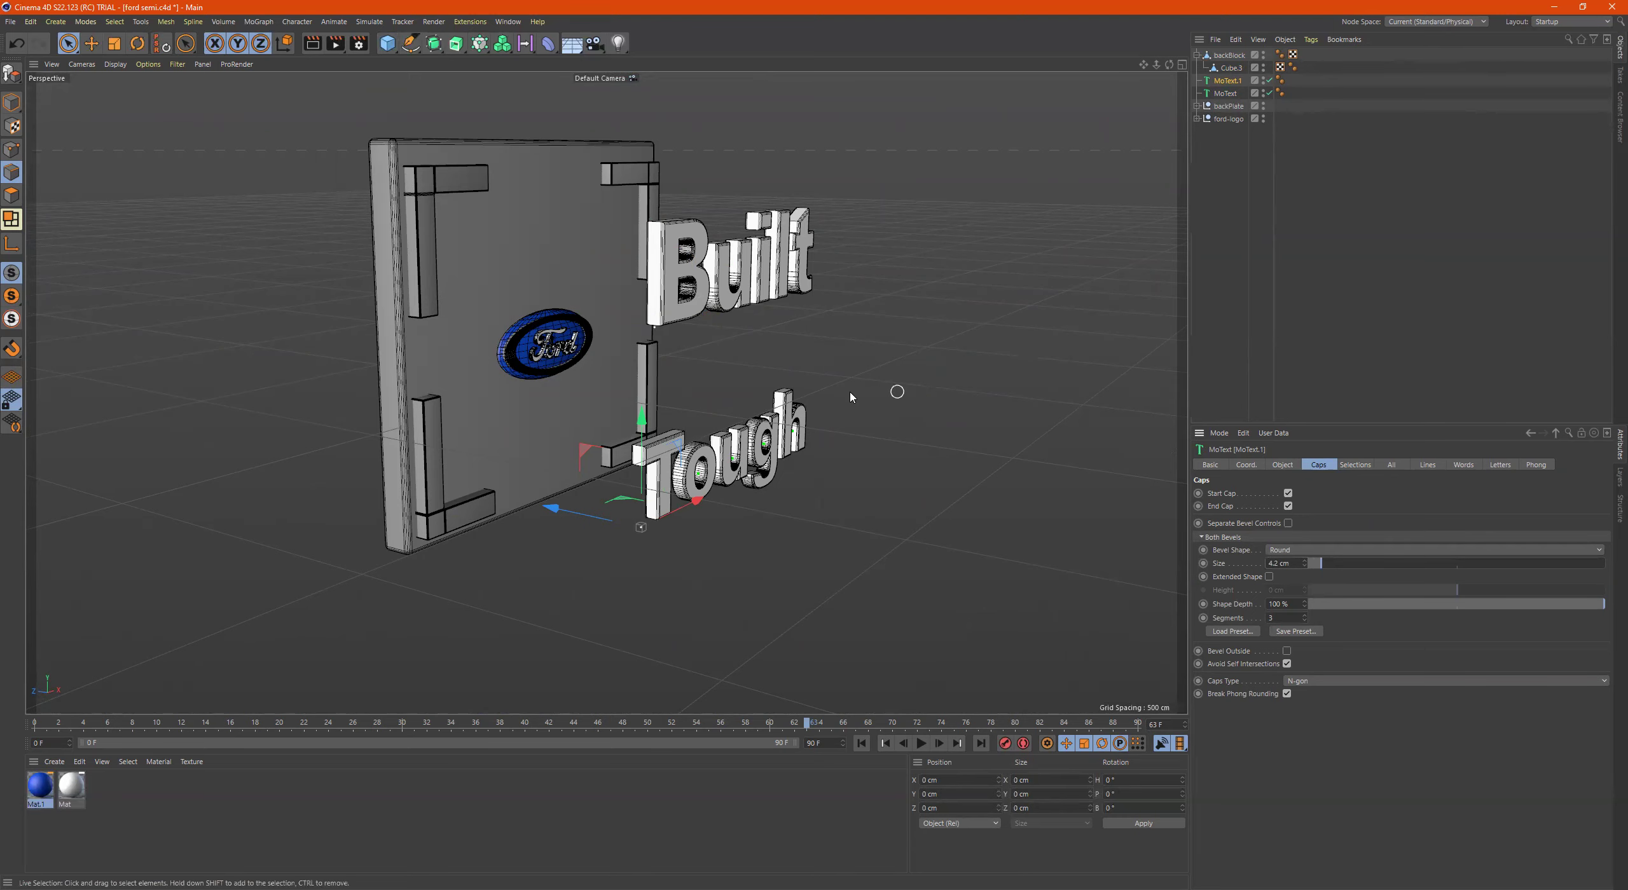
Select both MoText words and move them back along Z against the front of the back block, around the Ford oval
alt+drag(832, 393, 890, 413)
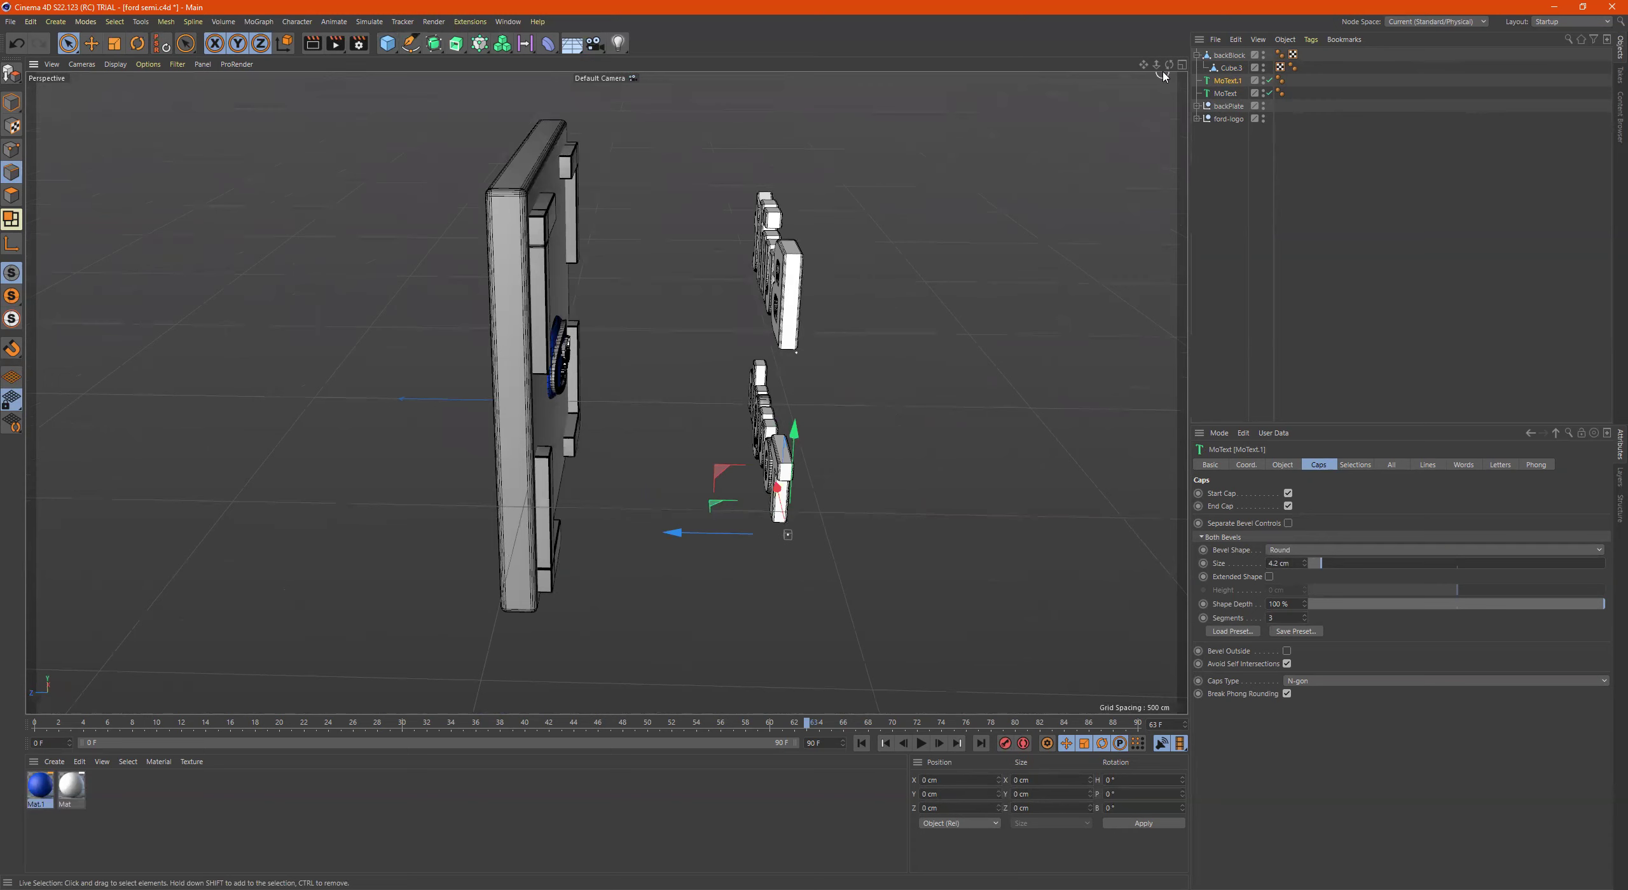
click(1224, 93)
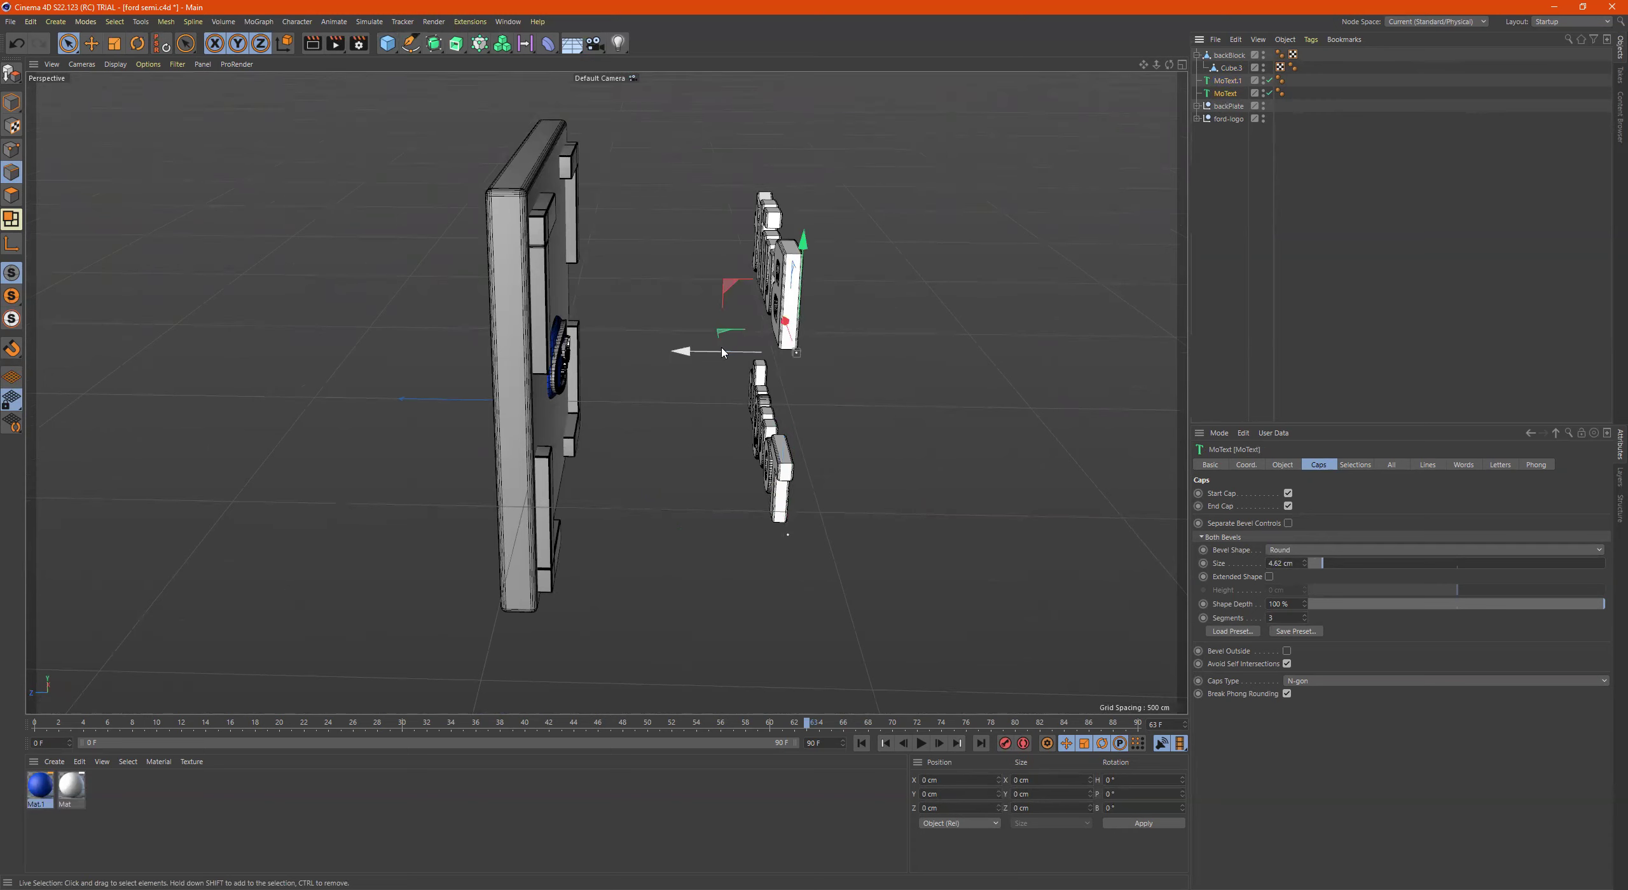
ctrl+click(1224, 81)
drag(677, 445, 445, 430)
scroll(641, 318, up, 3)
alt+drag(641, 318, 617, 385)
mouse_move(528, 447)
mouse_down()
mouse_move(483, 443)
mouse_move(509, 450)
mouse_up()
alt+drag(693, 406, 506, 338)
scroll(721, 327, down, 3)
alt+middle_drag(719, 334, 690, 392)
alt+drag(689, 392, 732, 364)
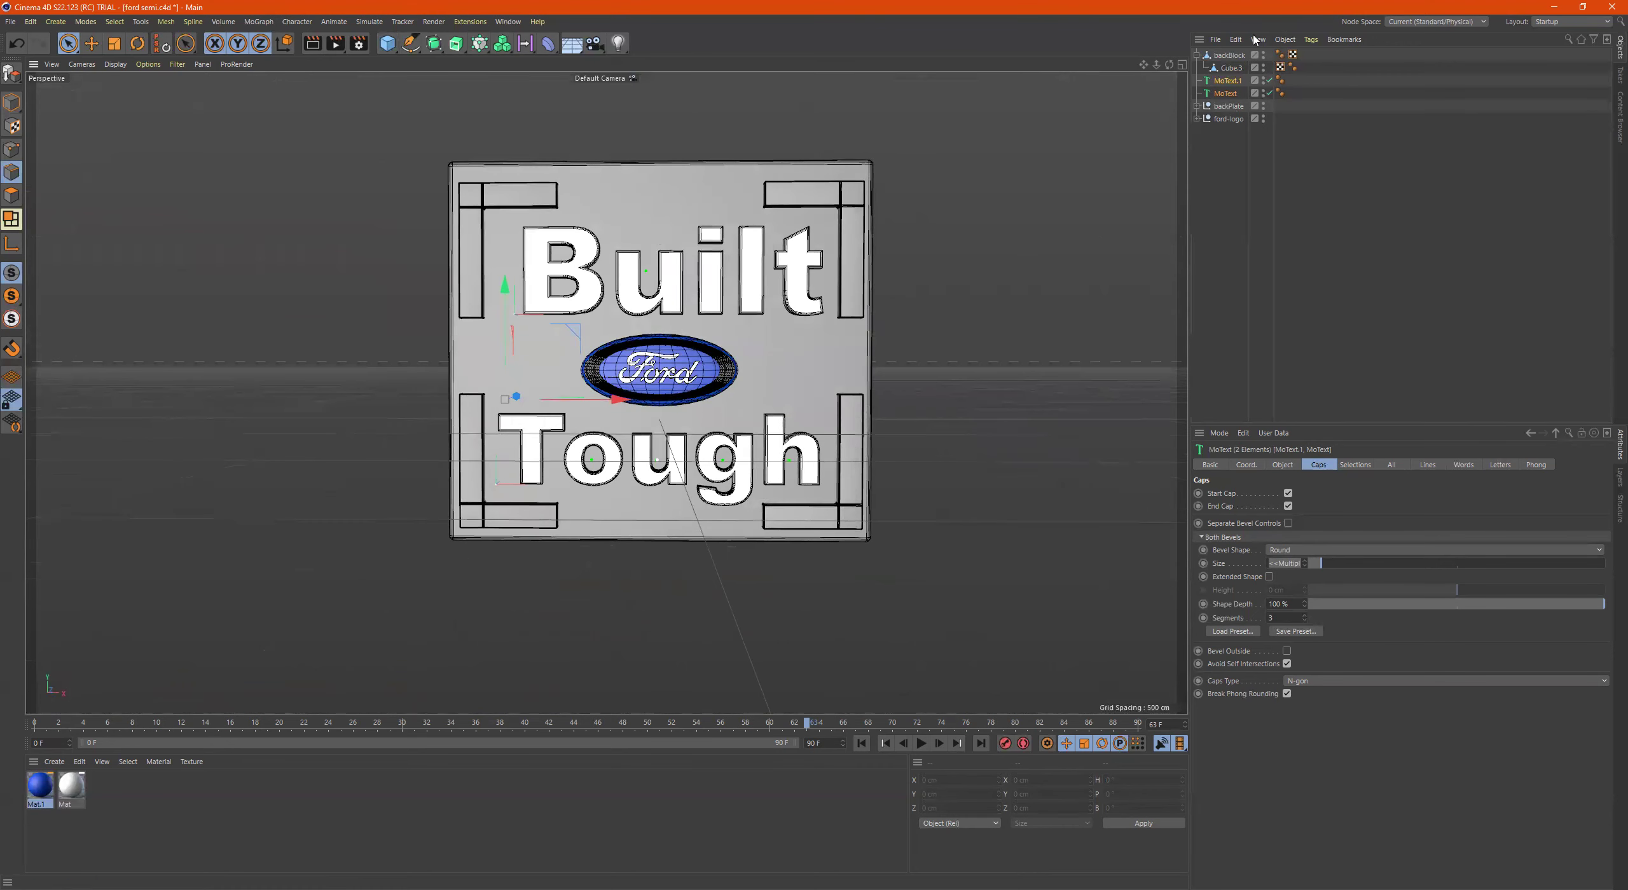
Group backBlock, both MoText objects, backPlate and the ford-logo object under one null named fordLogo_Geo
click(1198, 55)
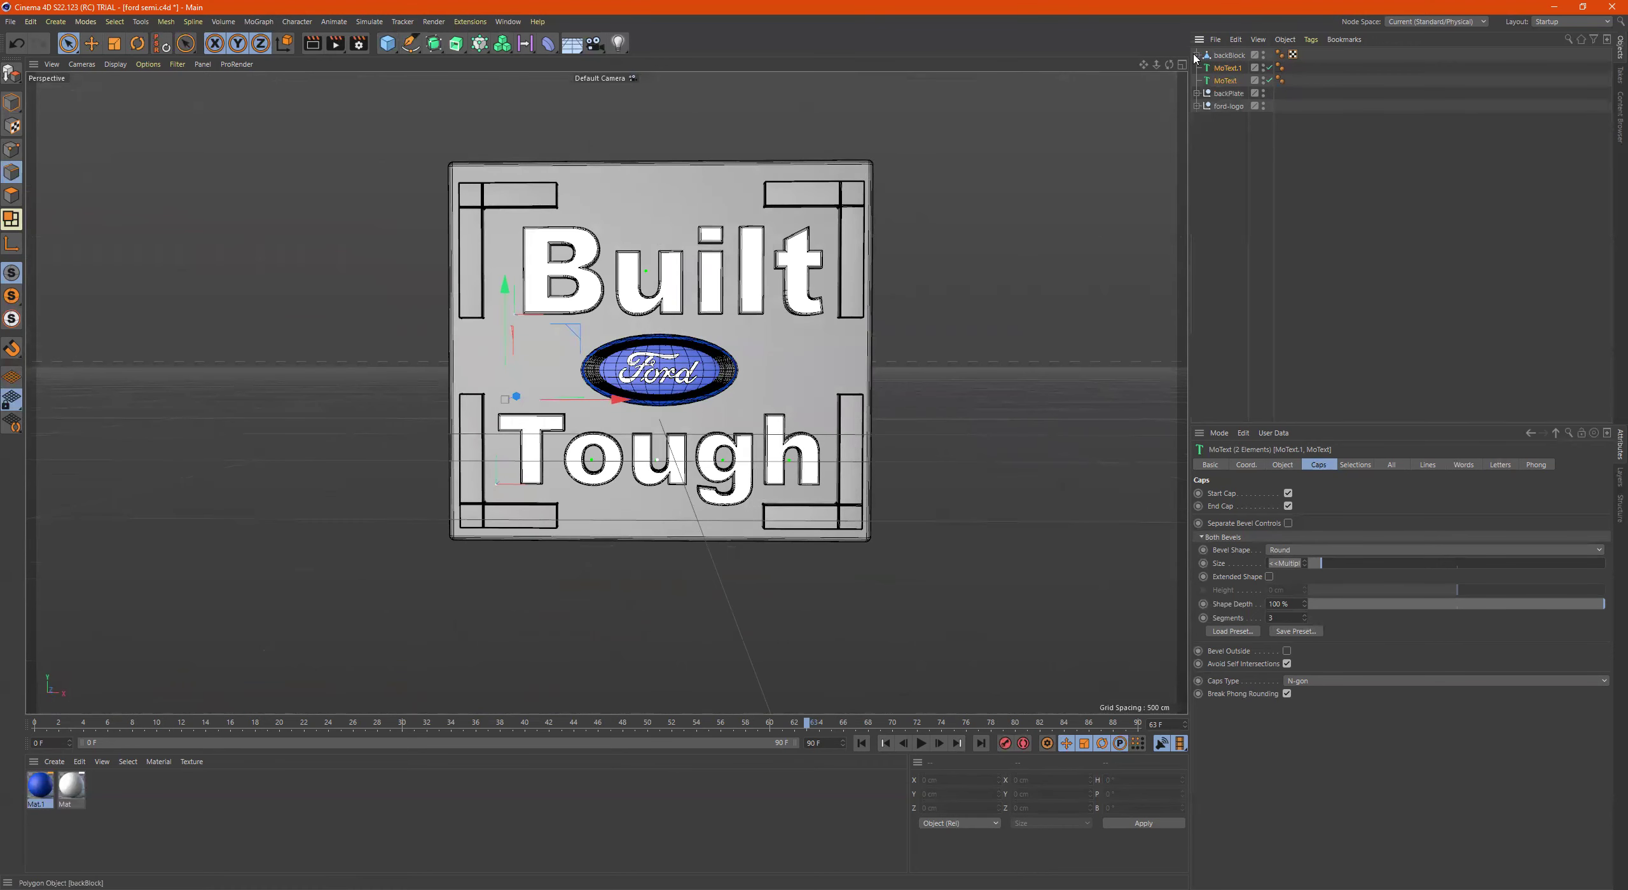
shift+click(1228, 107)
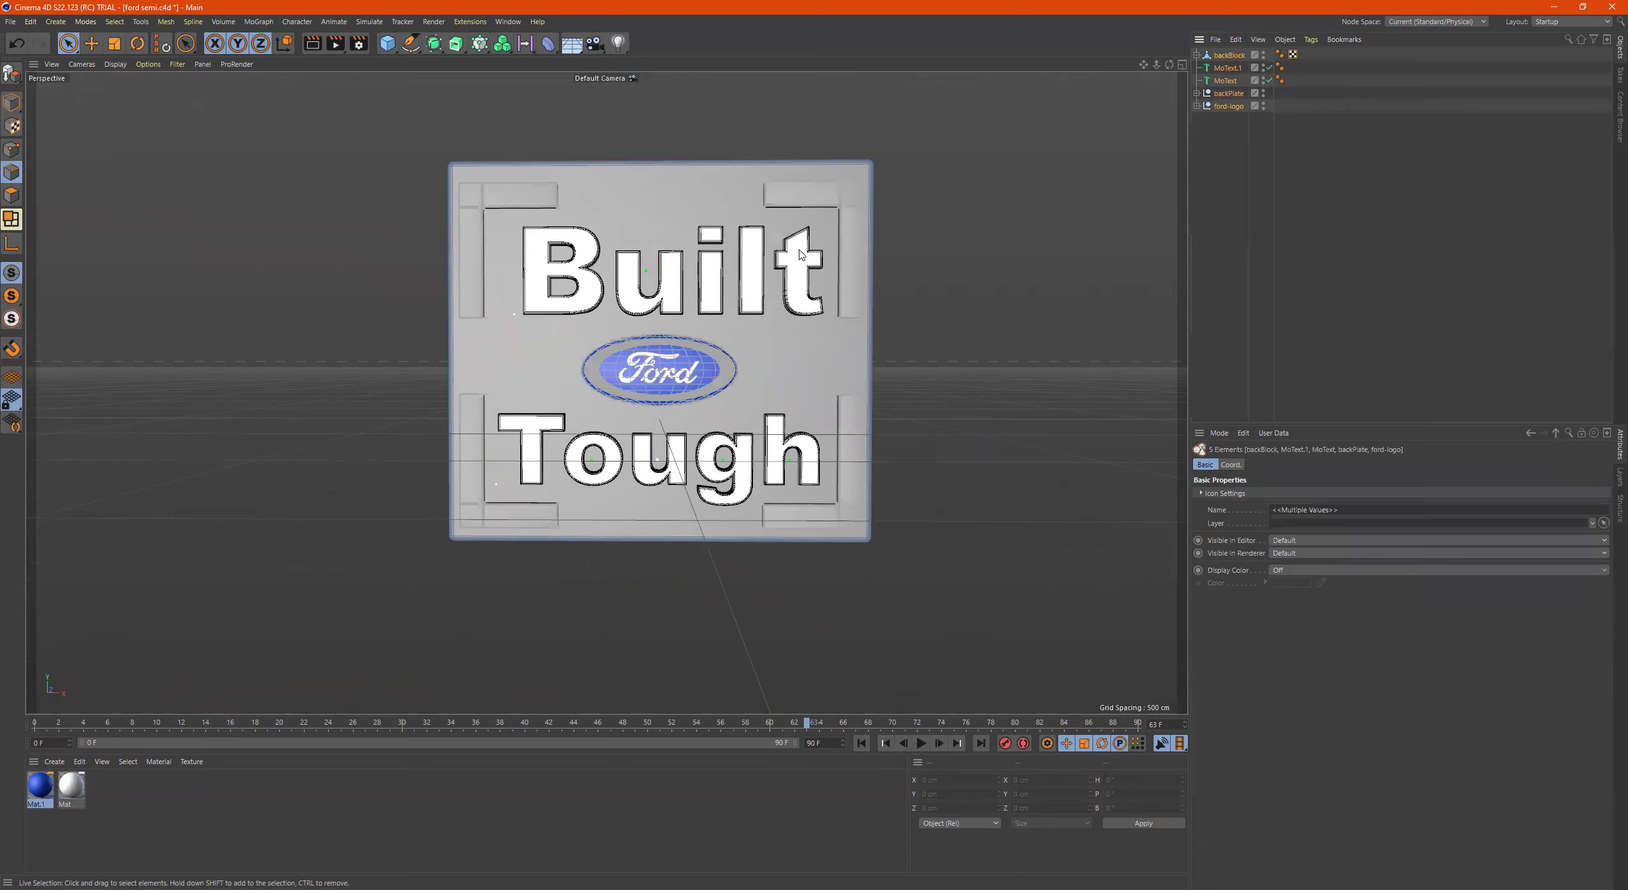
key(t)
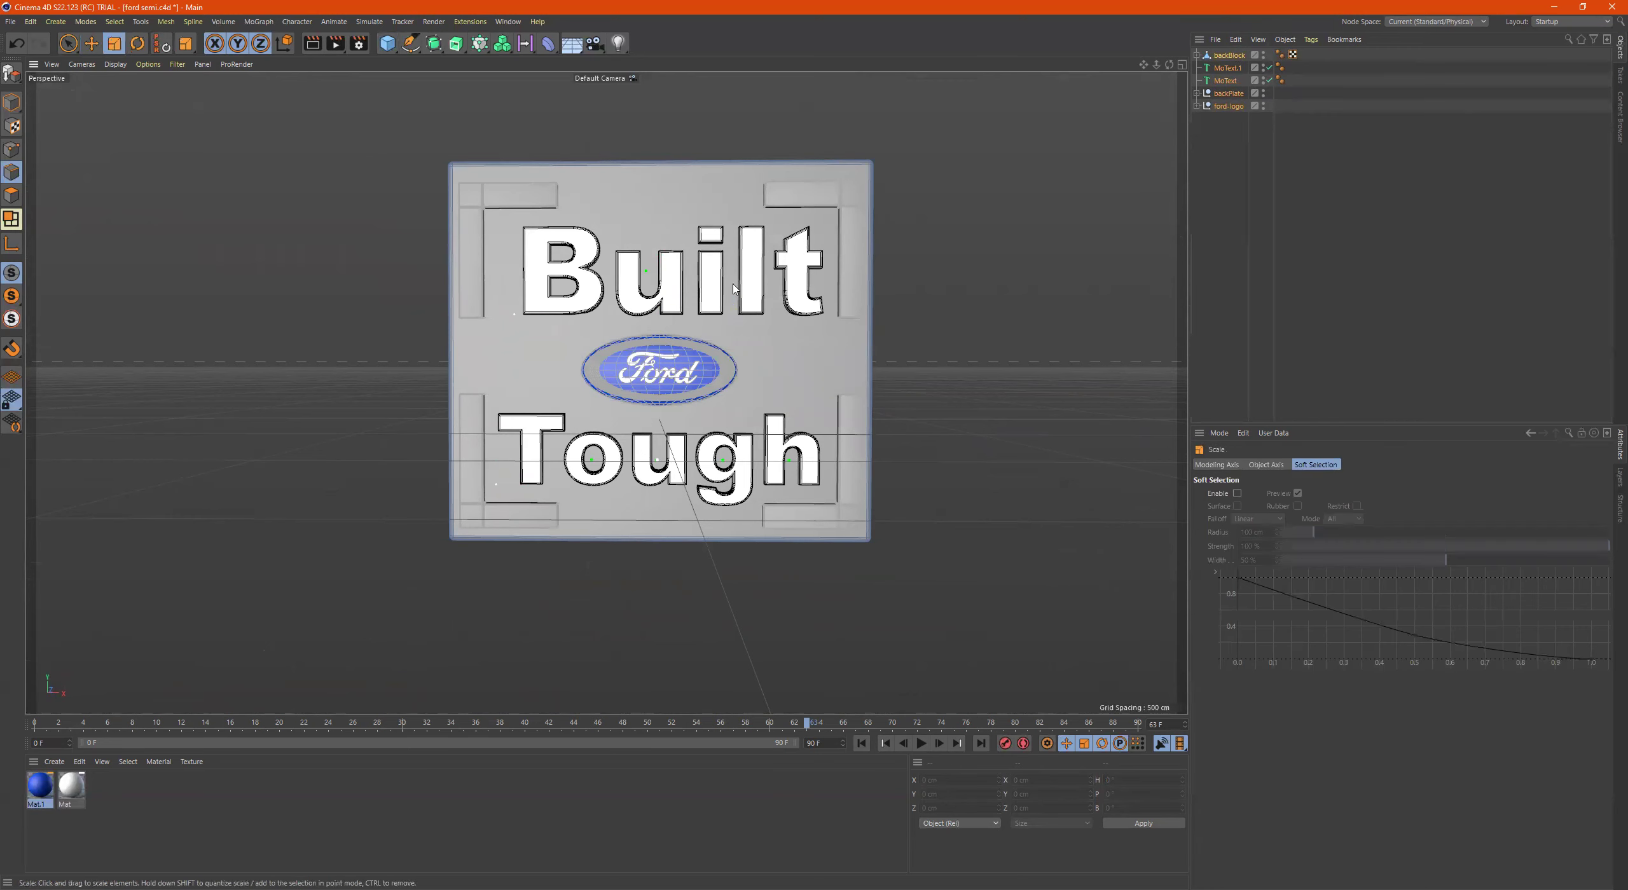
alt+right_drag(840, 287, 811, 286)
alt+middle_drag(811, 287, 738, 366)
alt+drag(739, 367, 790, 437)
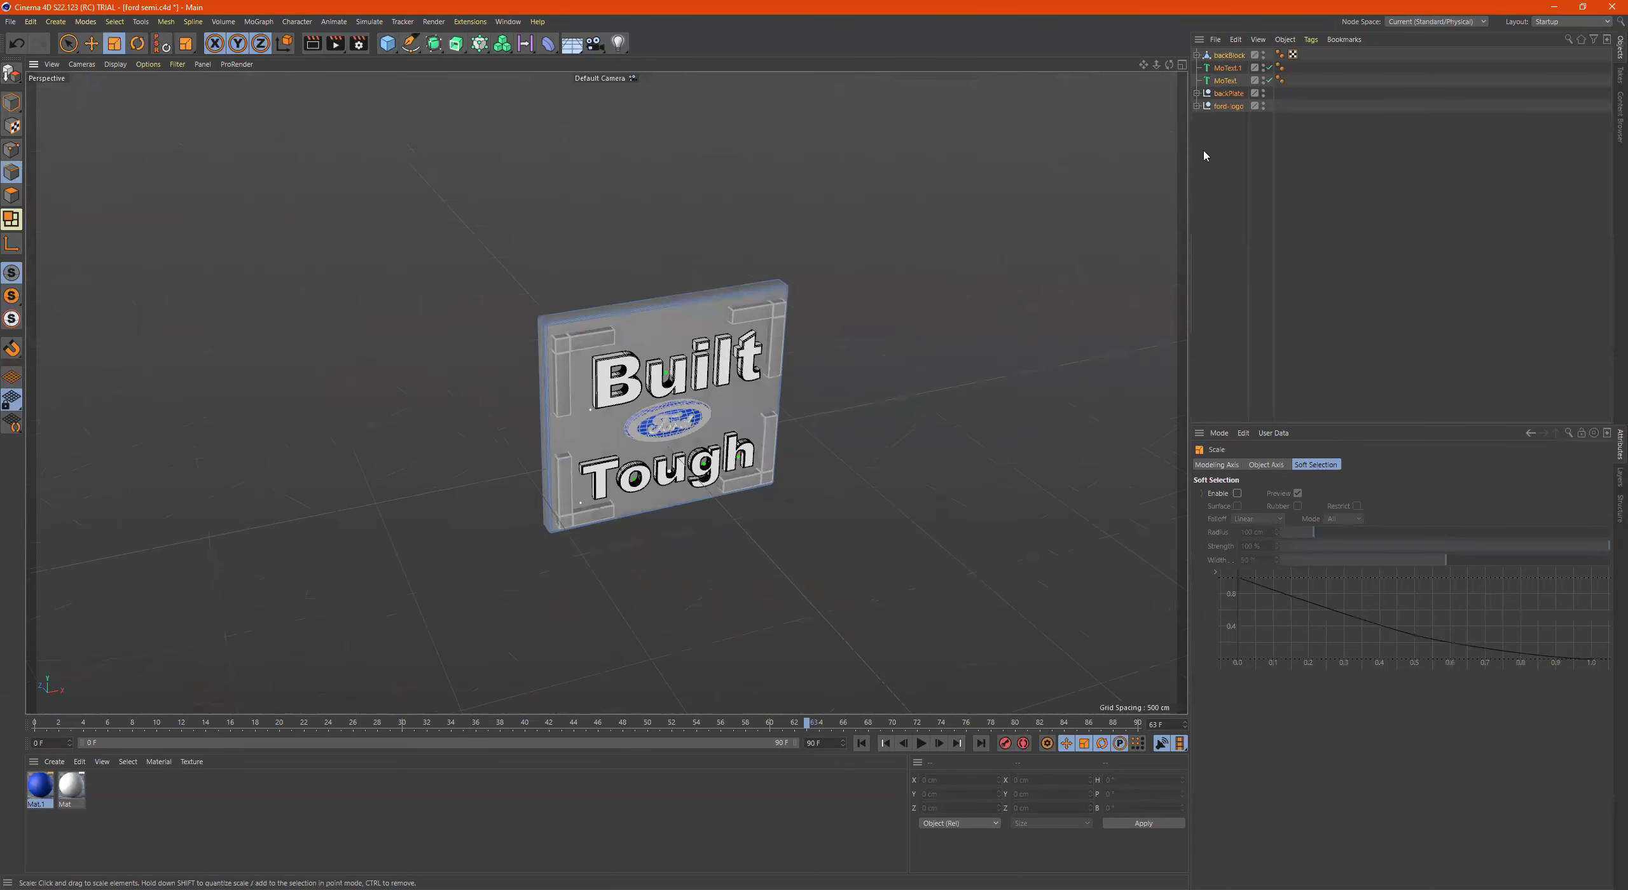
click(1229, 106)
shift+click(1228, 55)
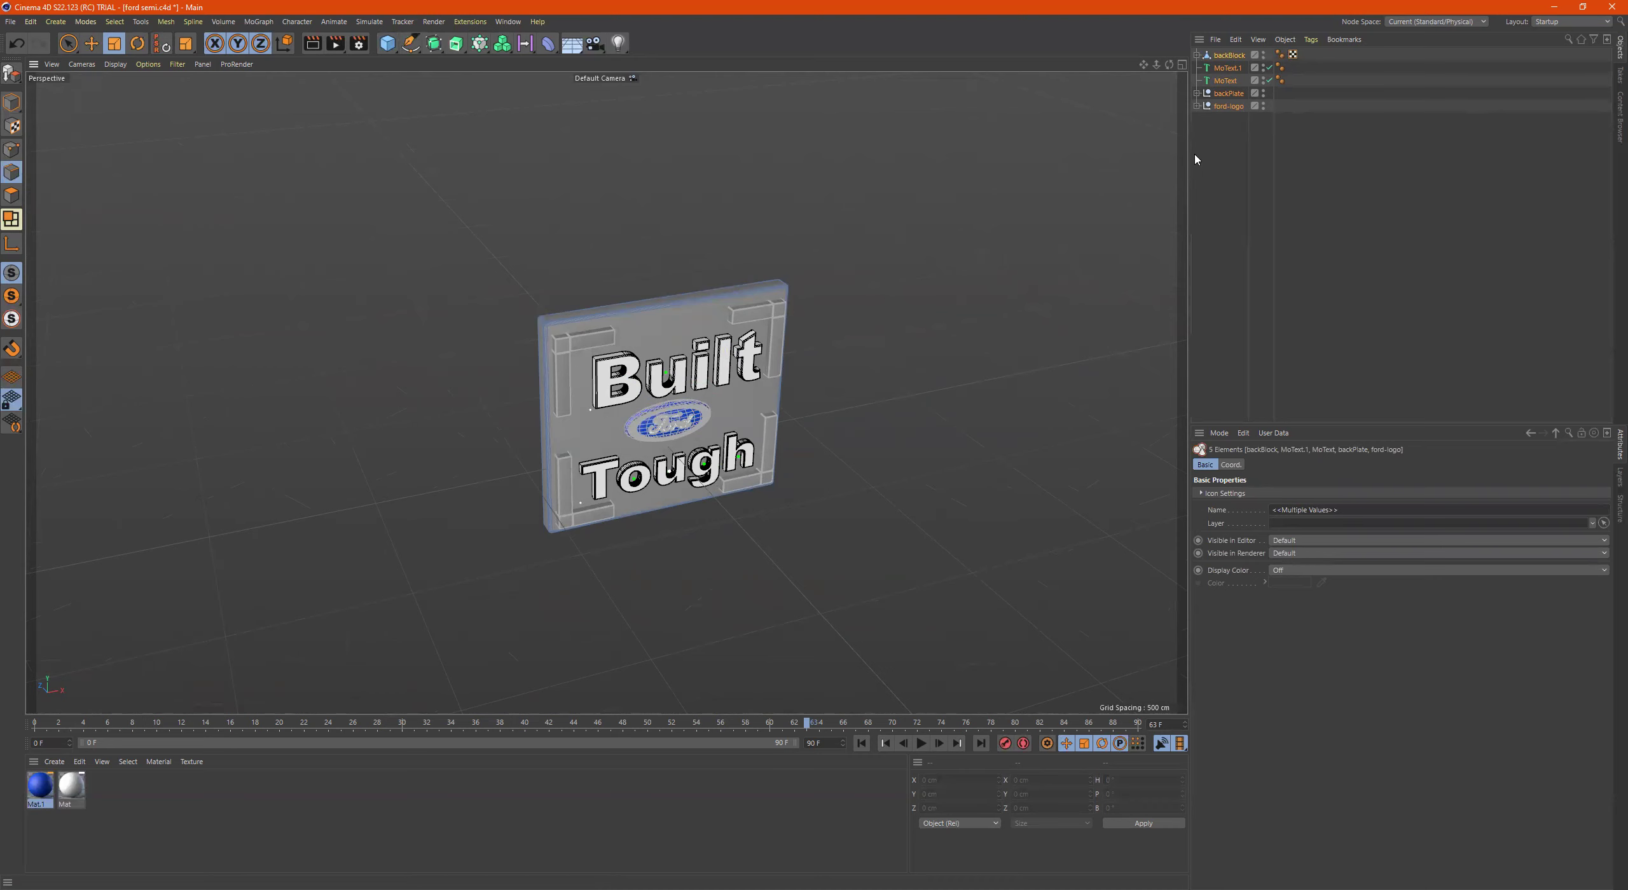
key(alt+g)
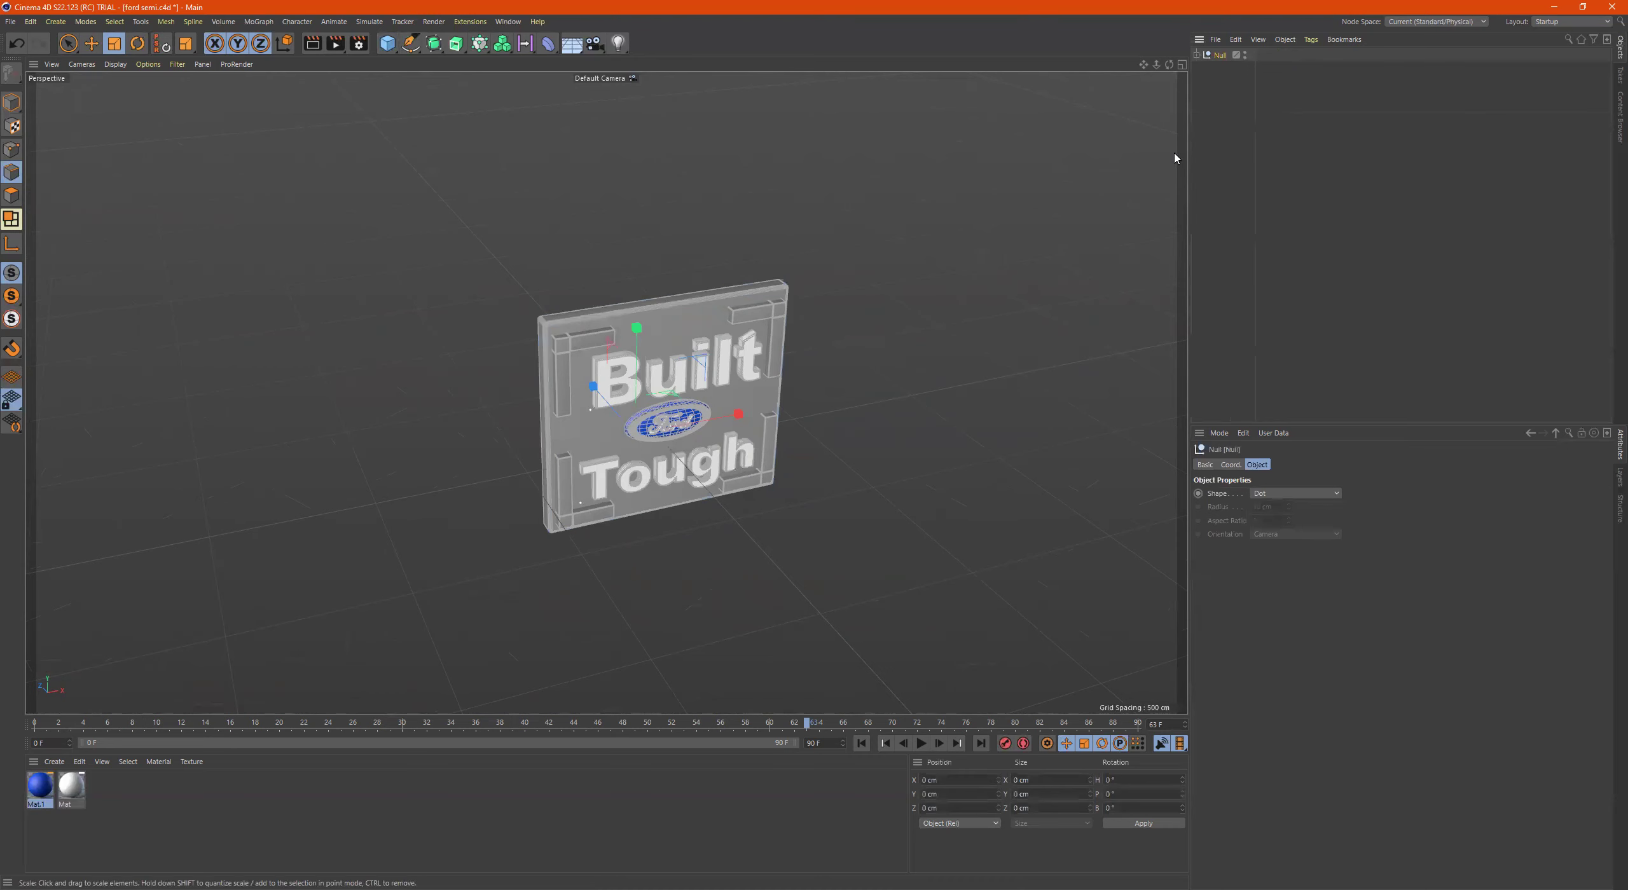
double_click(1220, 56)
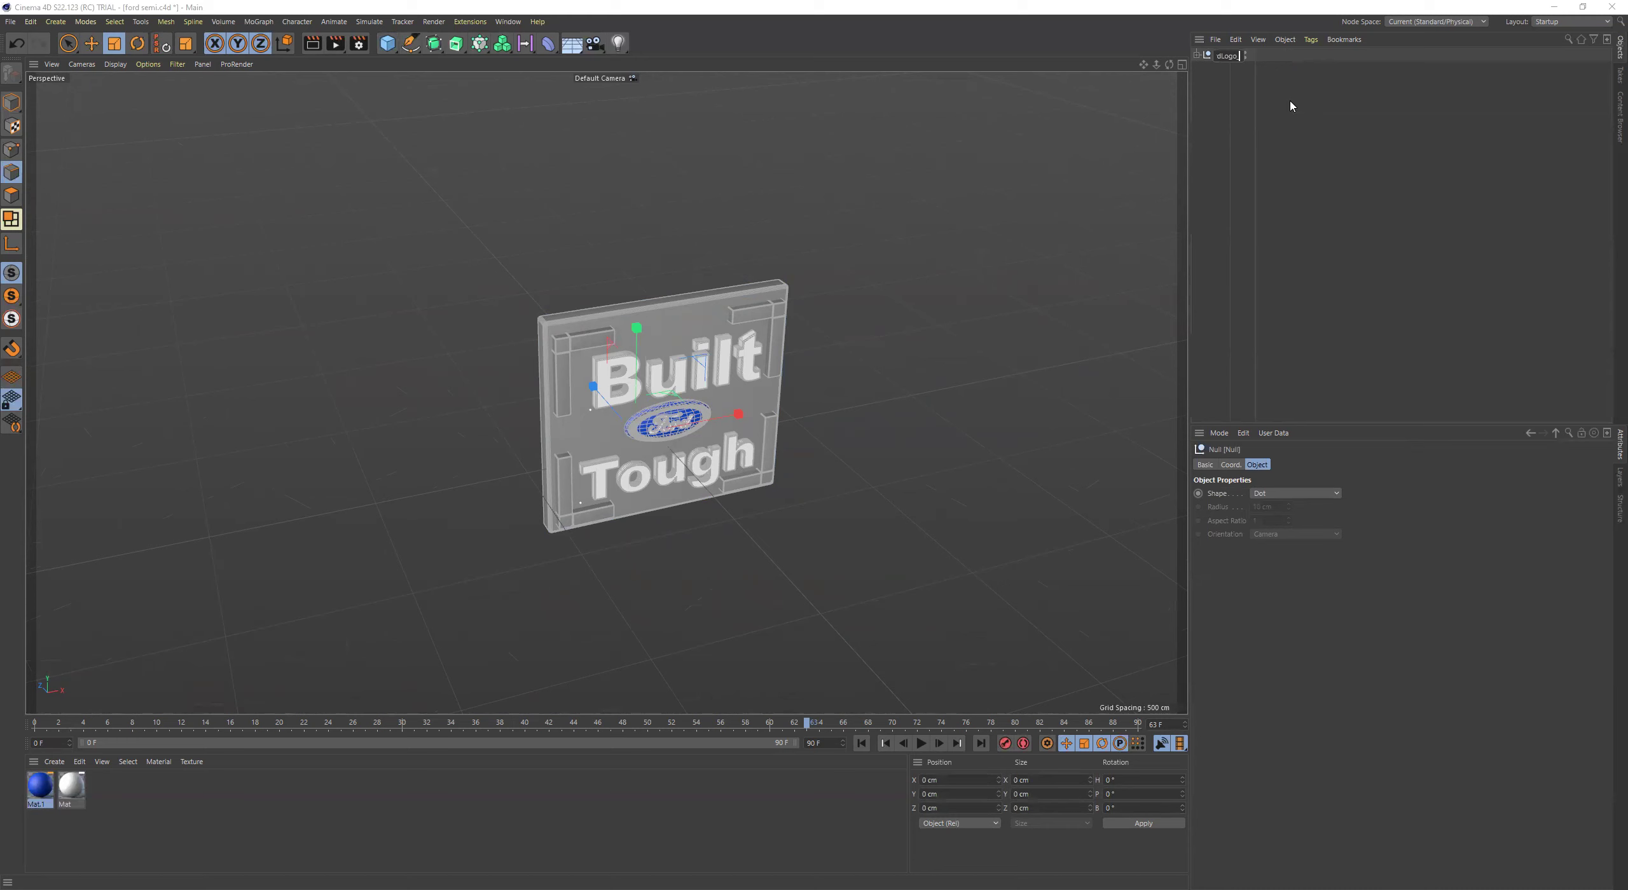
key(Return)
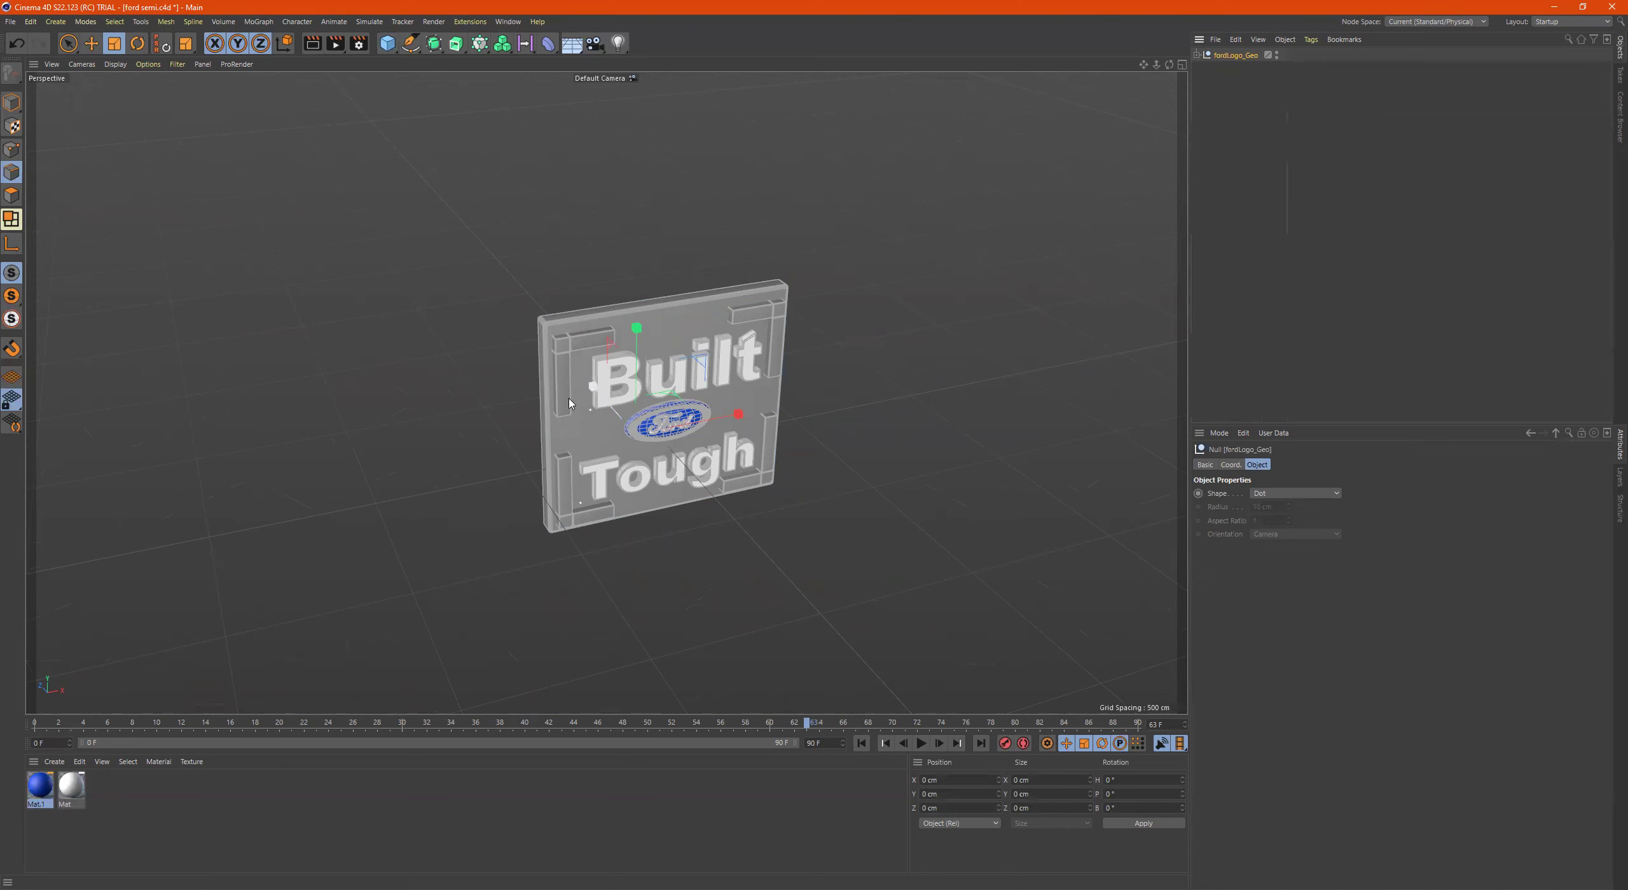
Raise the fordLogo_Geo group about 257 cm in the Front view so the back block's lower edge sits on the ground line
middle_click(686, 363)
middle_click(879, 522)
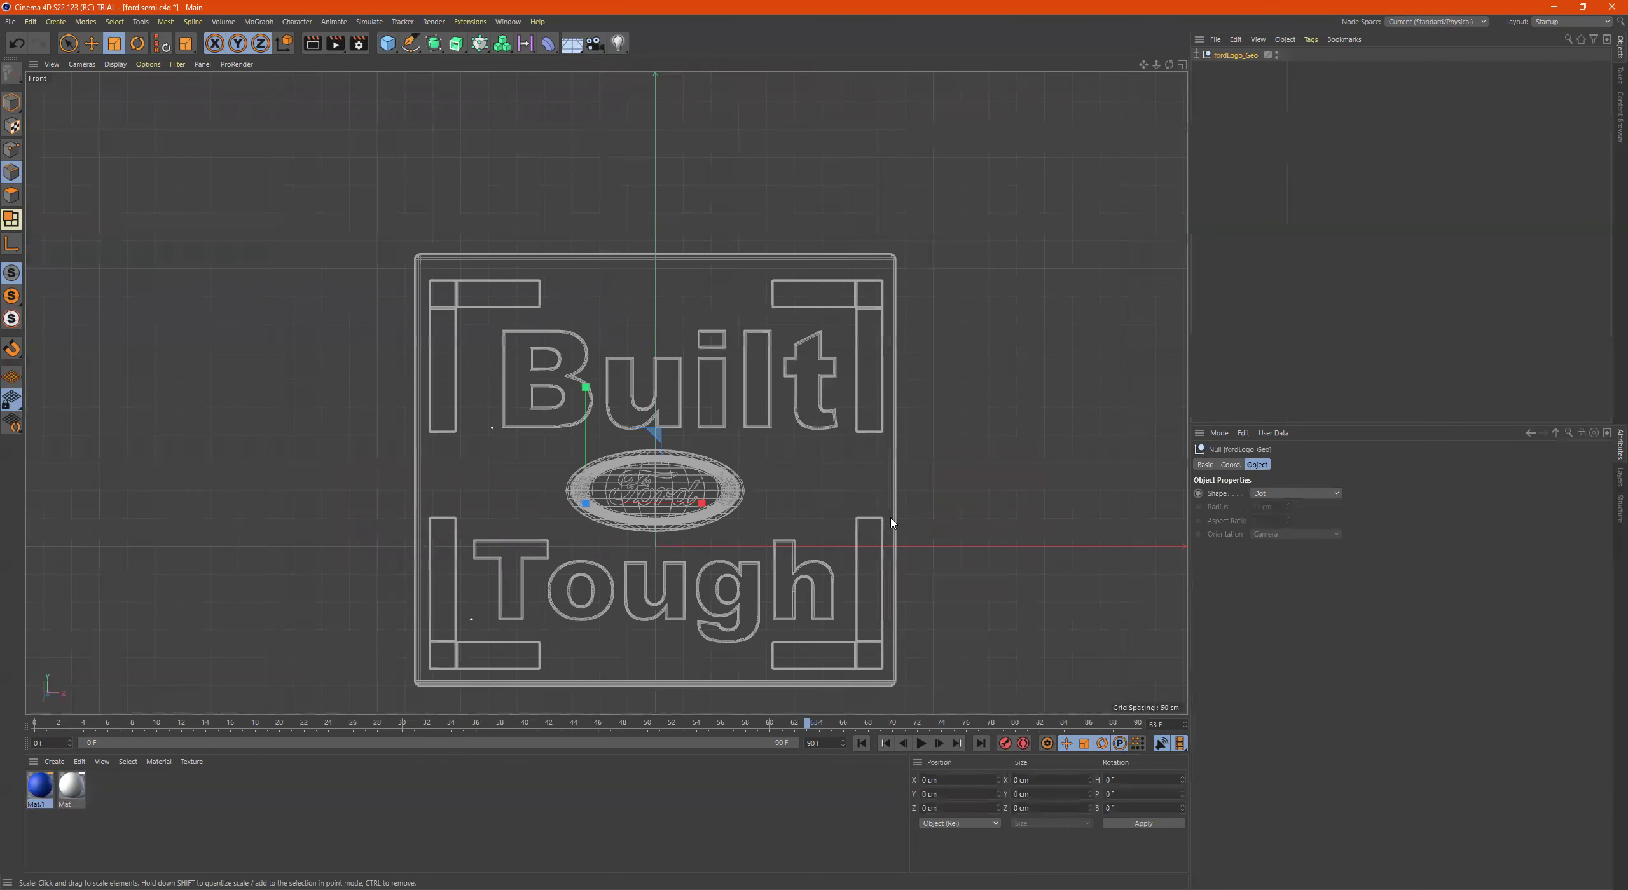
key(e)
drag(582, 393, 604, 262)
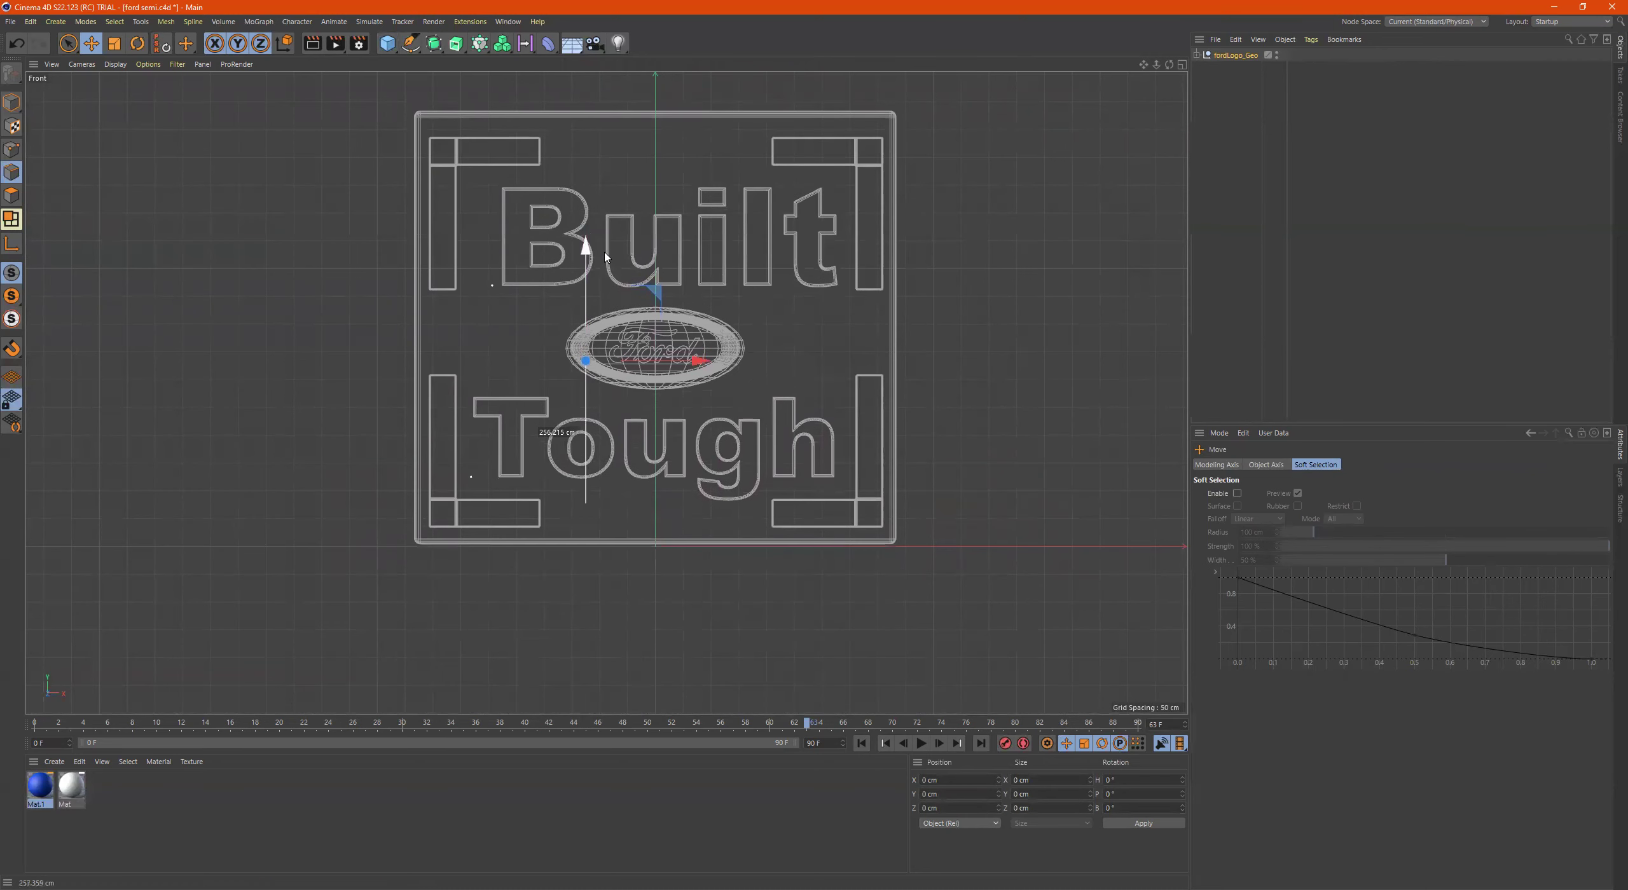
middle_click(676, 300)
middle_click(483, 298)
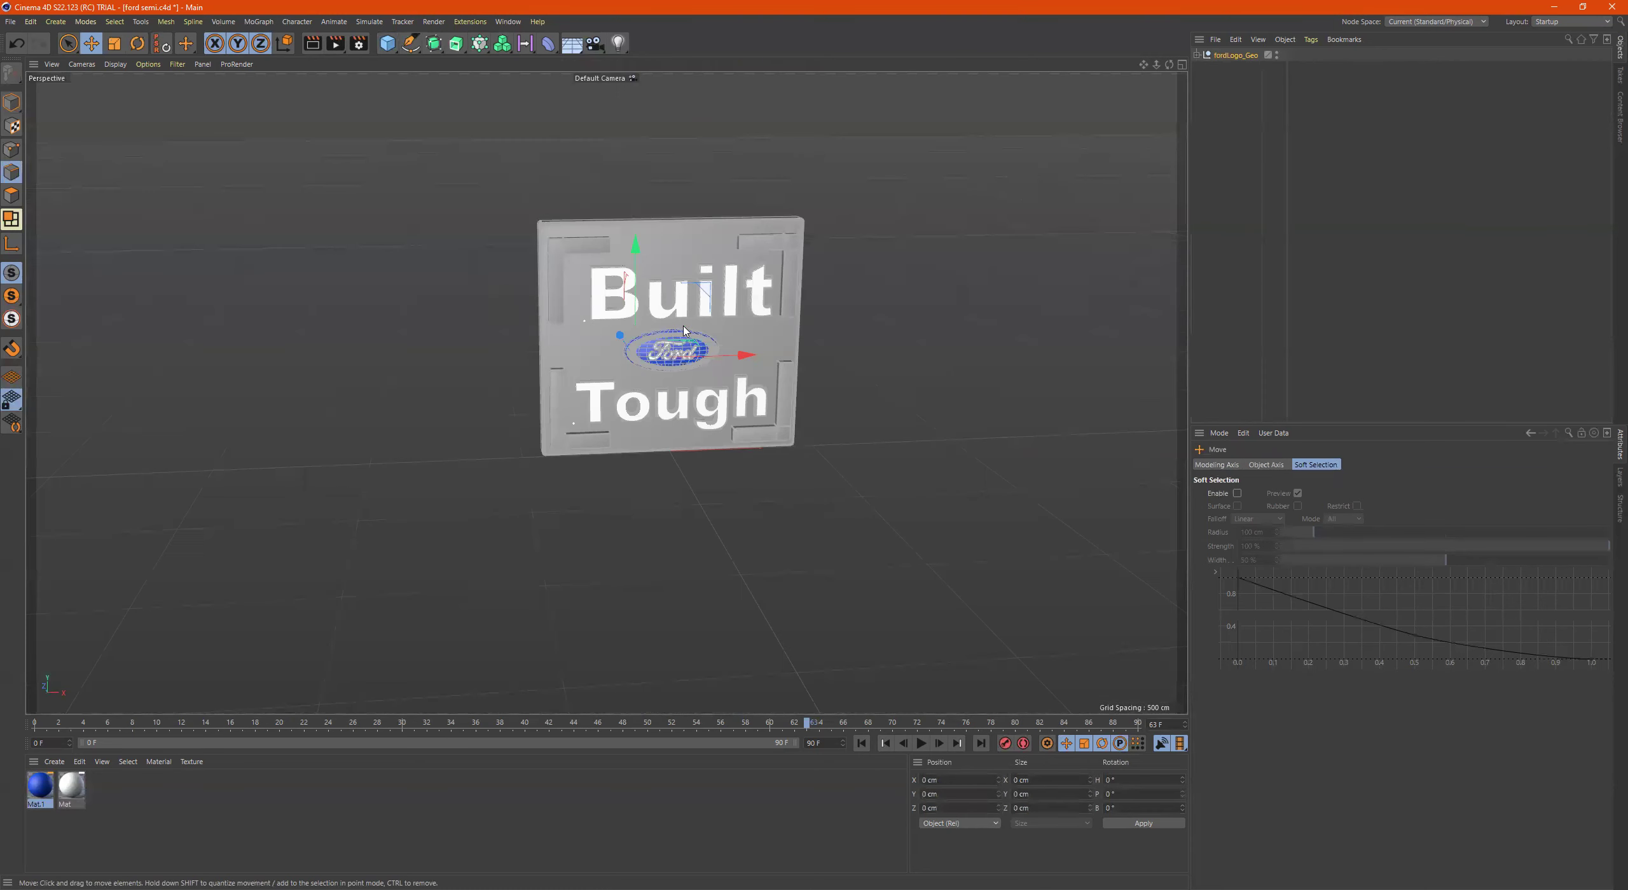
Frame the logo head-on in the Perspective view and add a camera from that view
alt+drag(661, 311, 661, 298)
alt+middle_drag(750, 312, 785, 305)
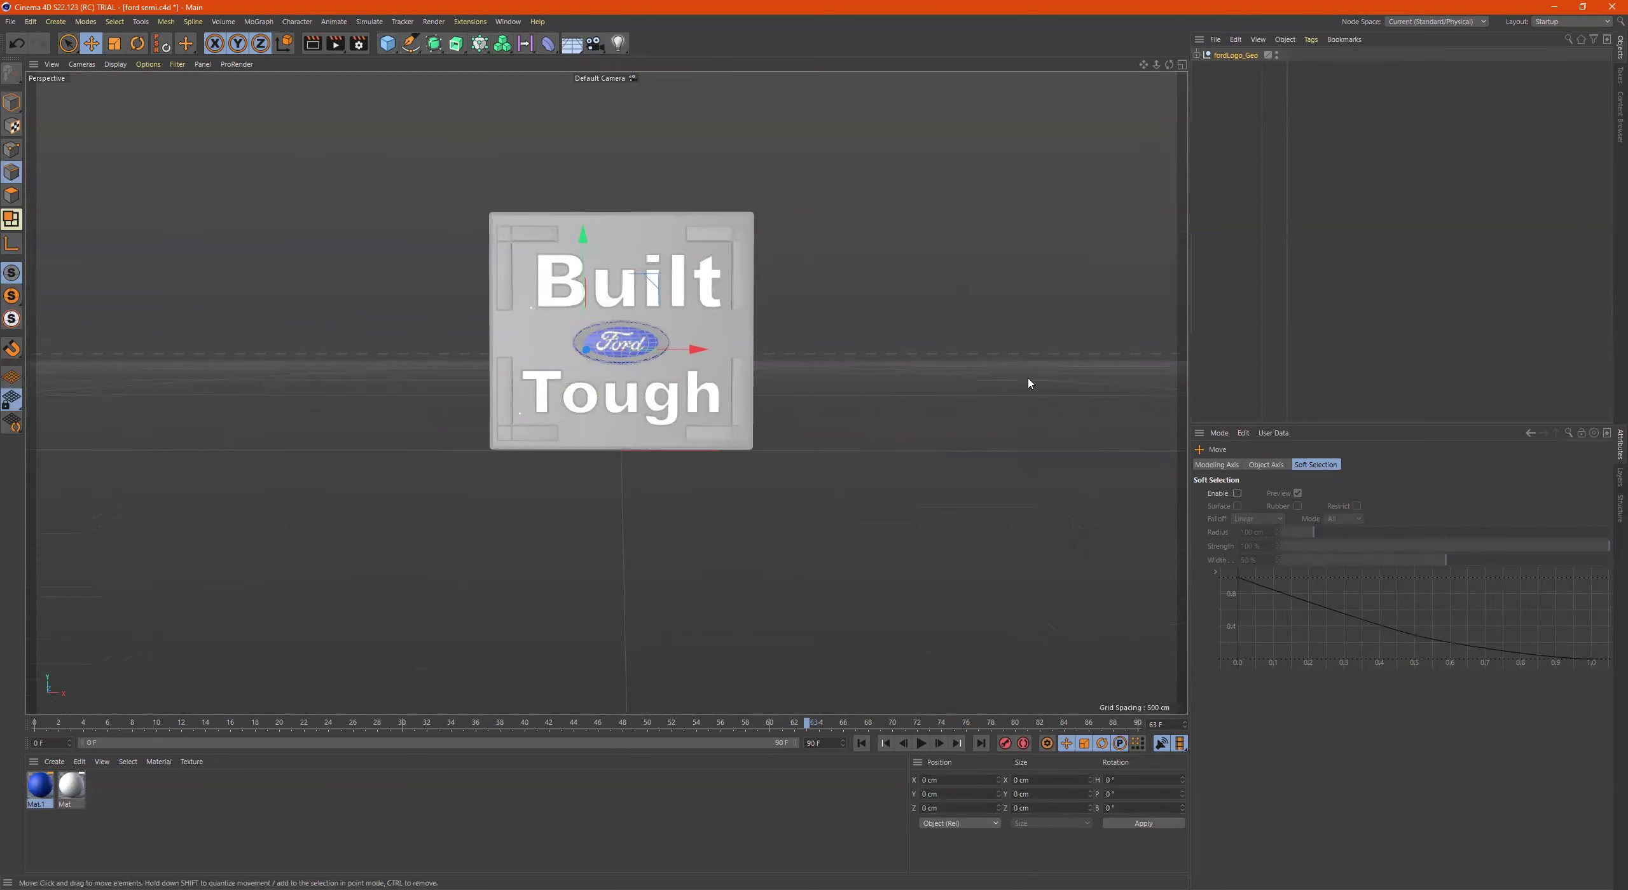
mouse_move(765, 322)
alt+mouse_down()
mouse_move(763, 337)
mouse_move(782, 335)
mouse_move(766, 329)
alt+mouse_up()
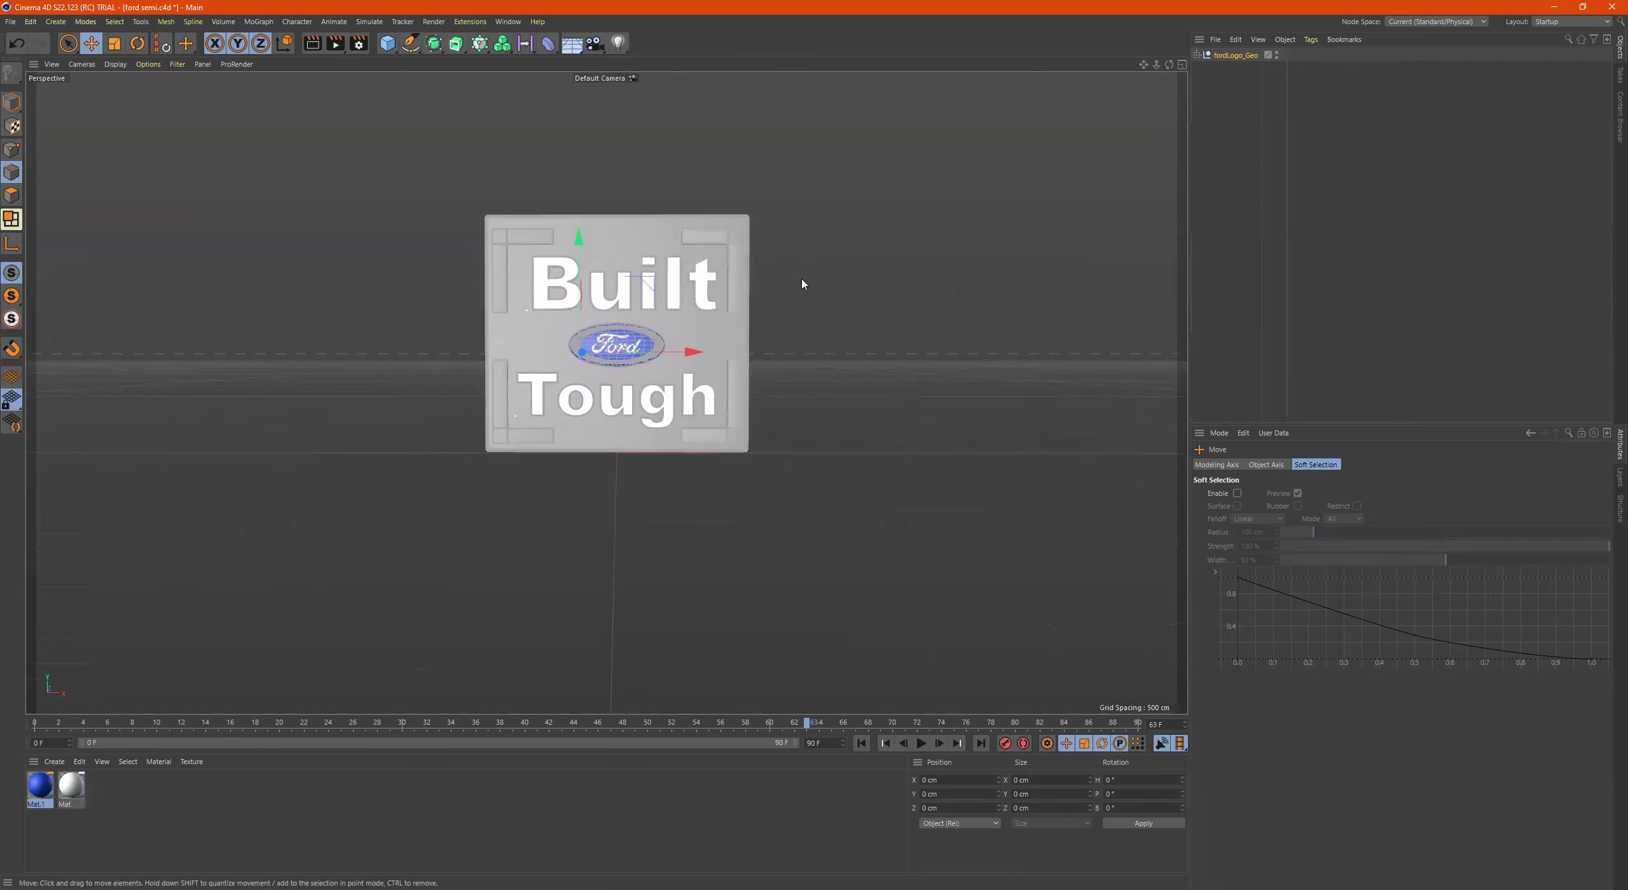
click(595, 42)
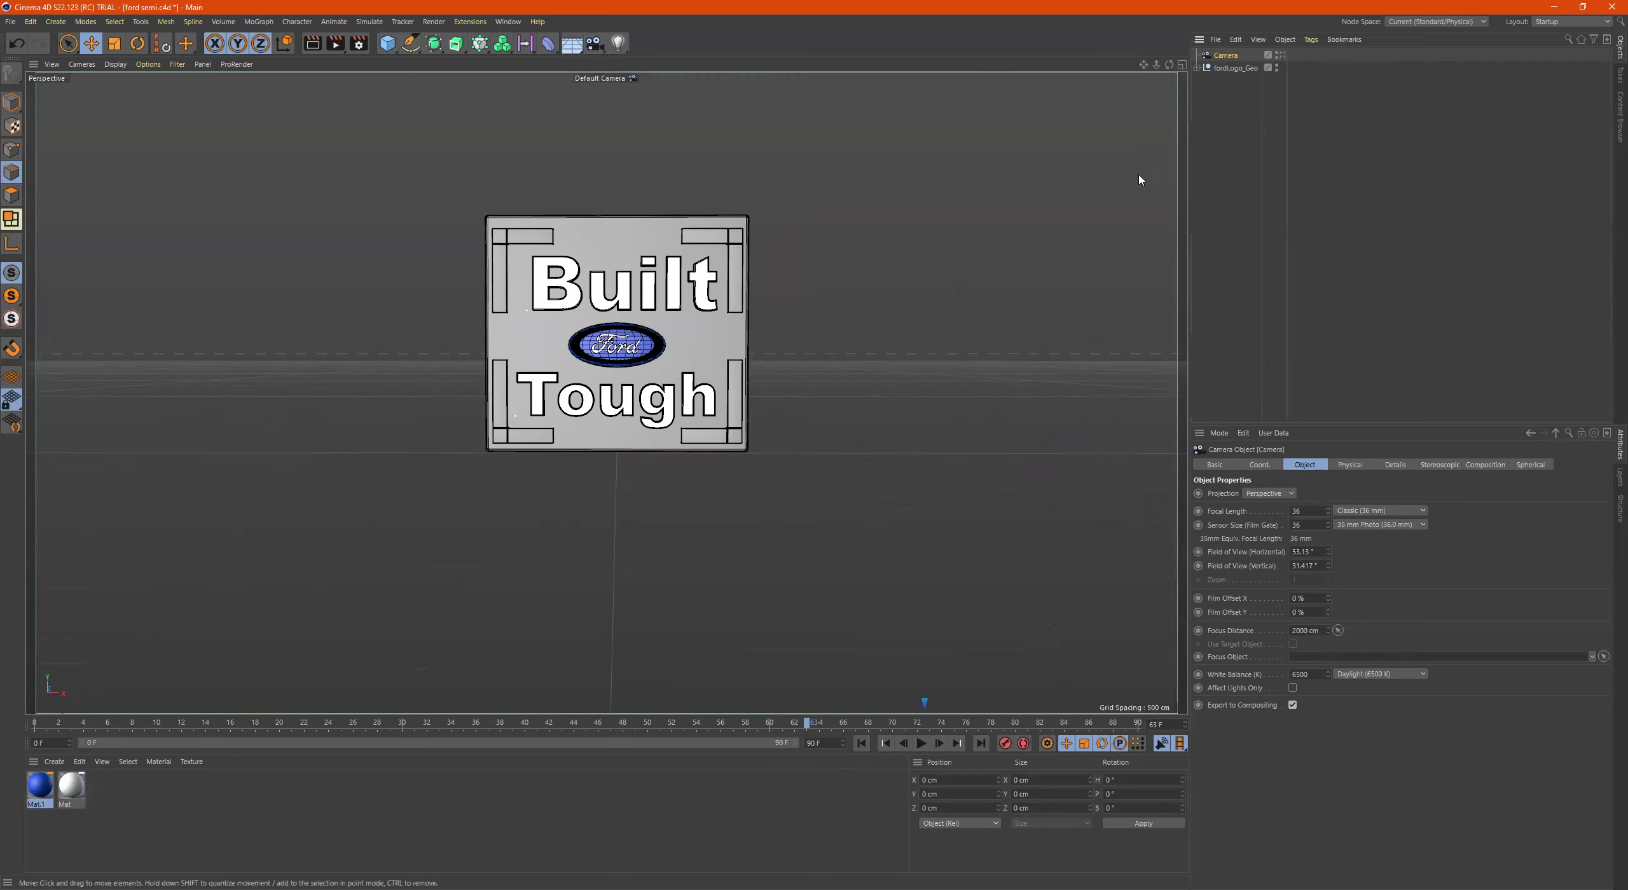
Set the camera's X, Y and Z position coordinates to 0
alt+drag(1133, 180, 714, 404)
alt+middle_drag(715, 404, 628, 463)
click(1215, 464)
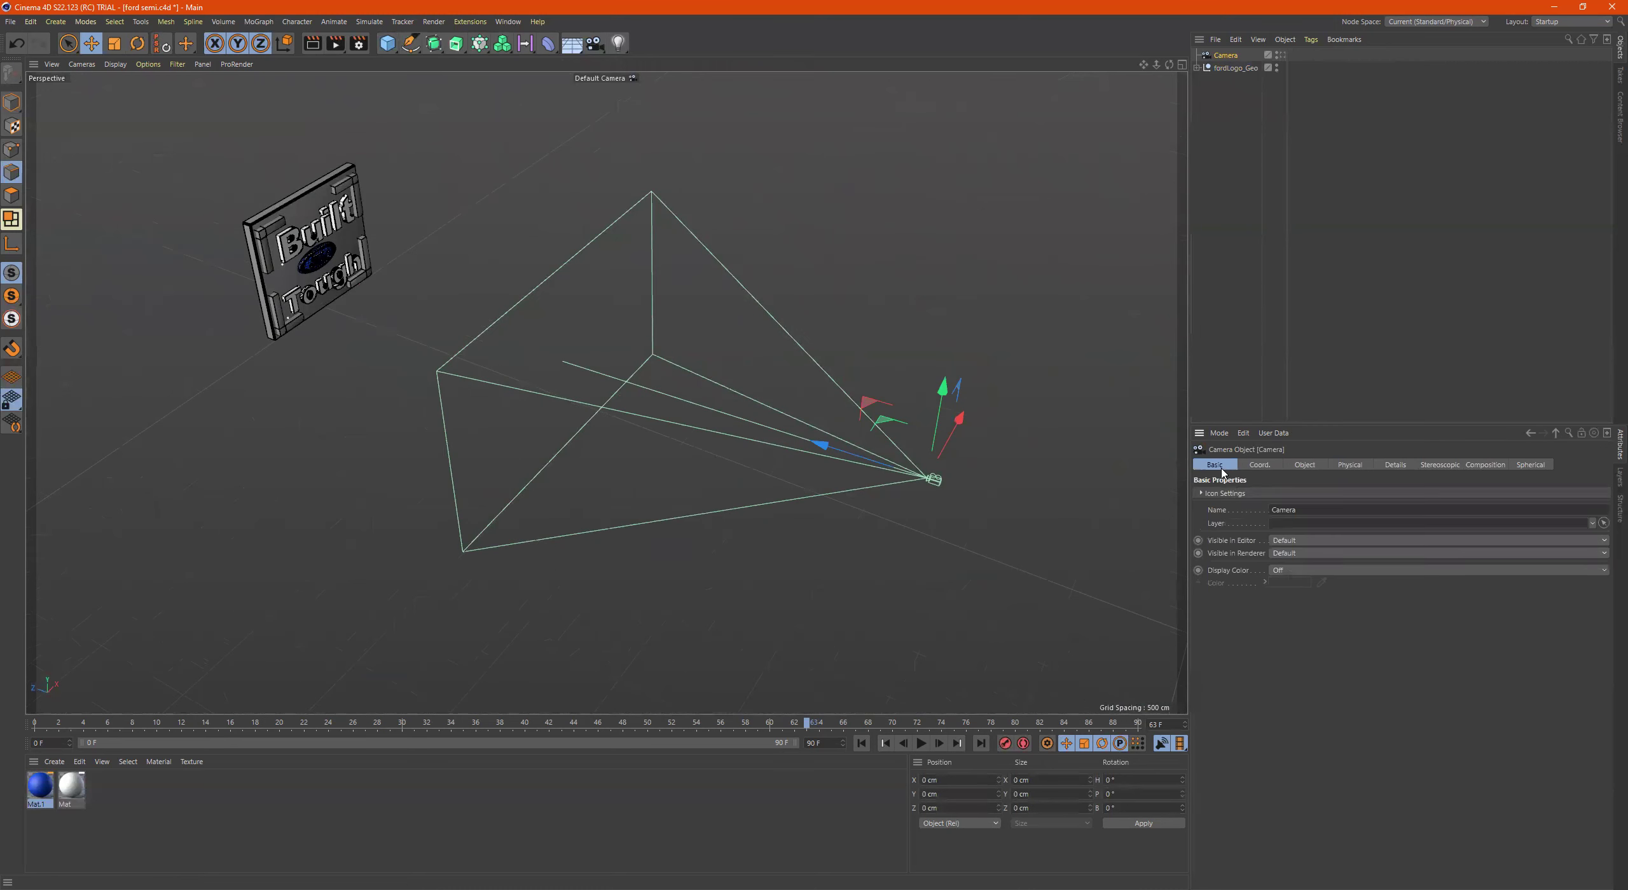
click(1275, 467)
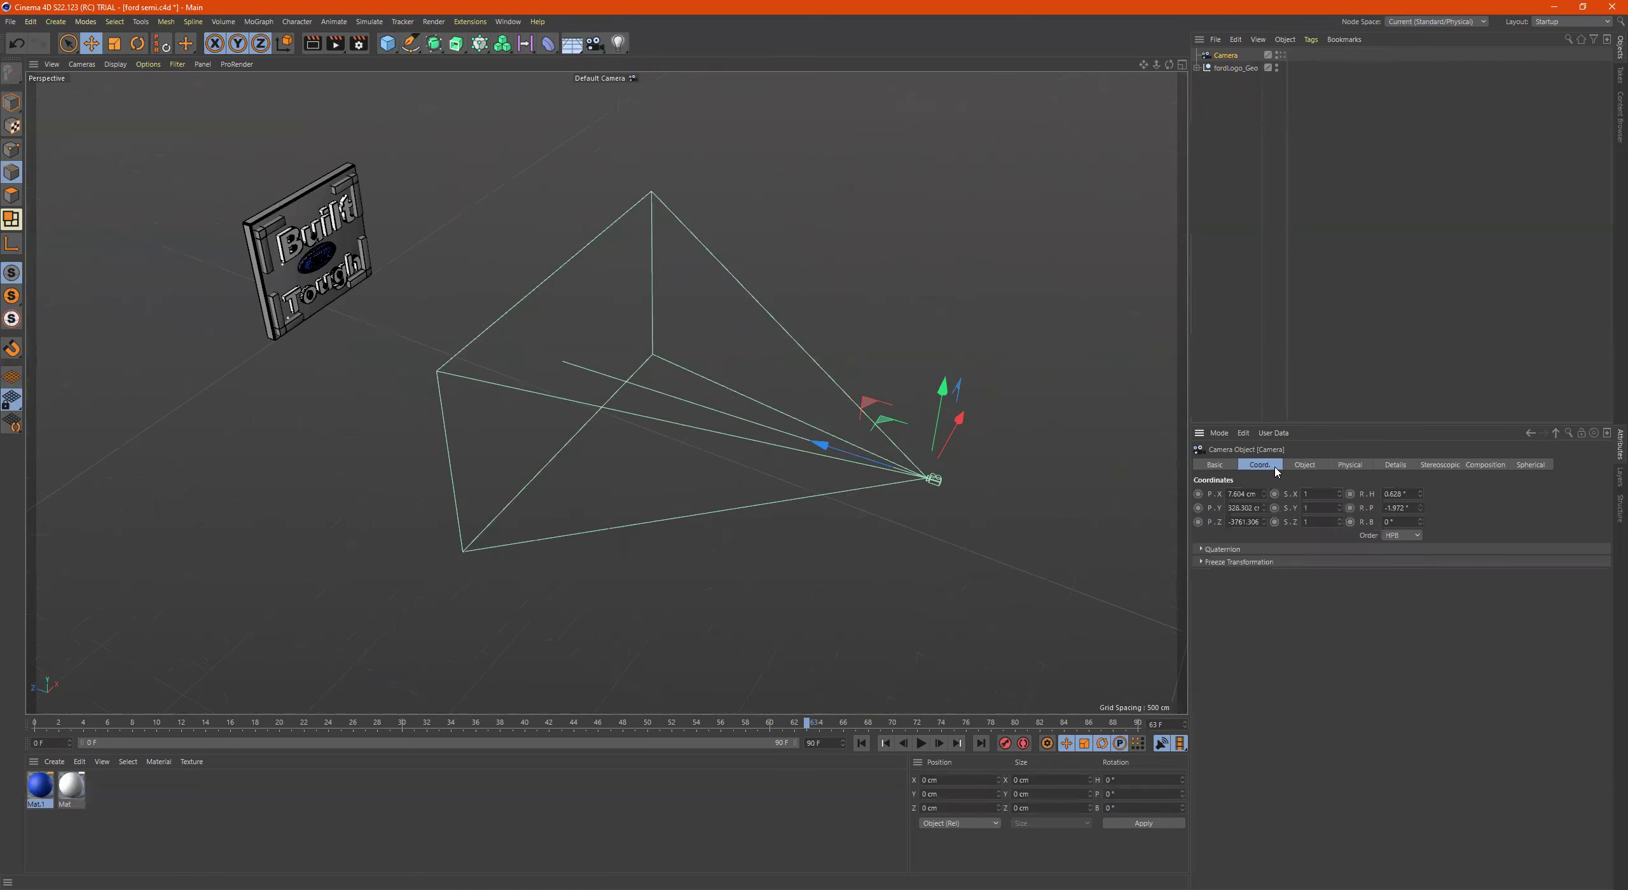
click(1257, 493)
text(0)
key(Tab)
text(0)
key(Tab)
text(0)
key(Return)
Move the camera along its own Z axis in front of the logo to about Z -3029 cm
alt+drag(778, 294, 883, 556)
alt+drag(821, 447, 774, 267)
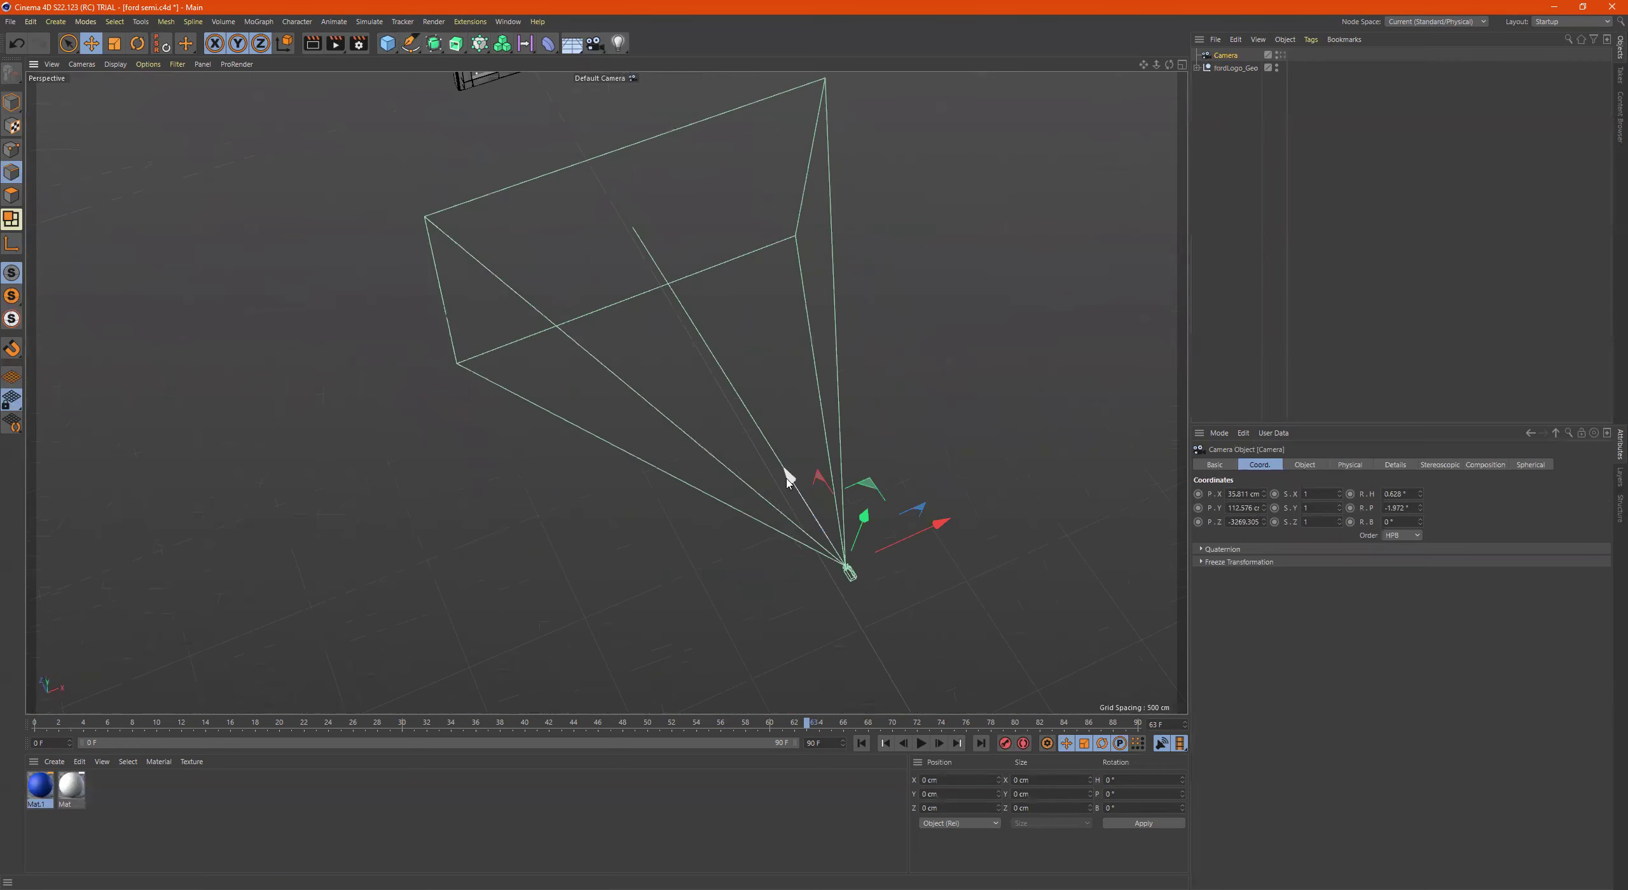
drag(789, 472, 755, 431)
Set the camera's heading and pitch rotation to 0°
click(1396, 494)
text(0)
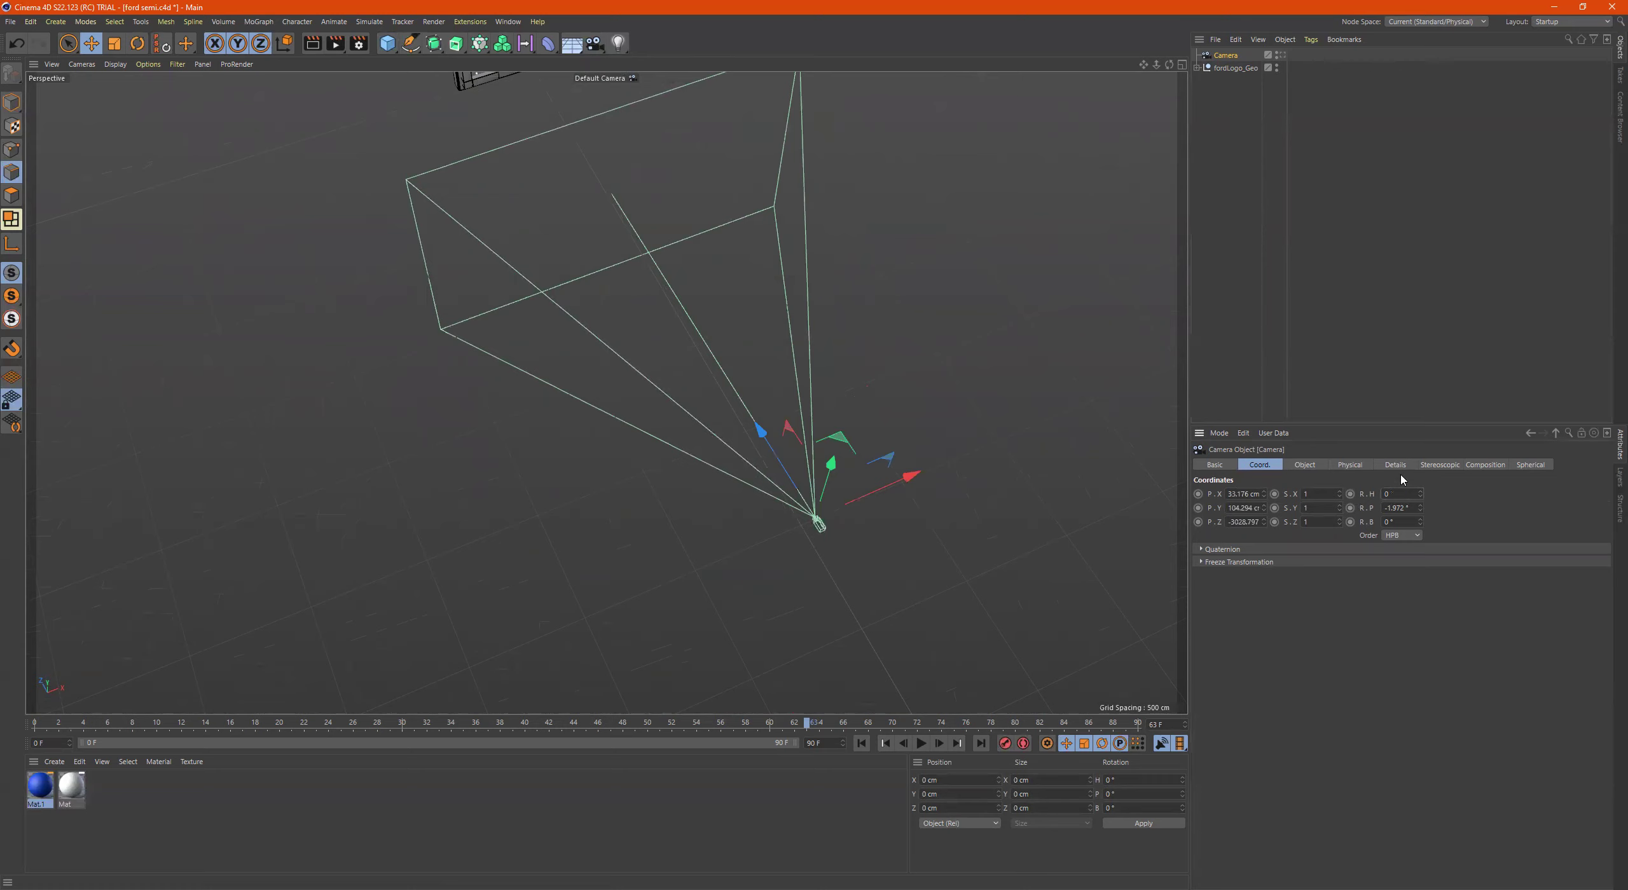
click(1405, 508)
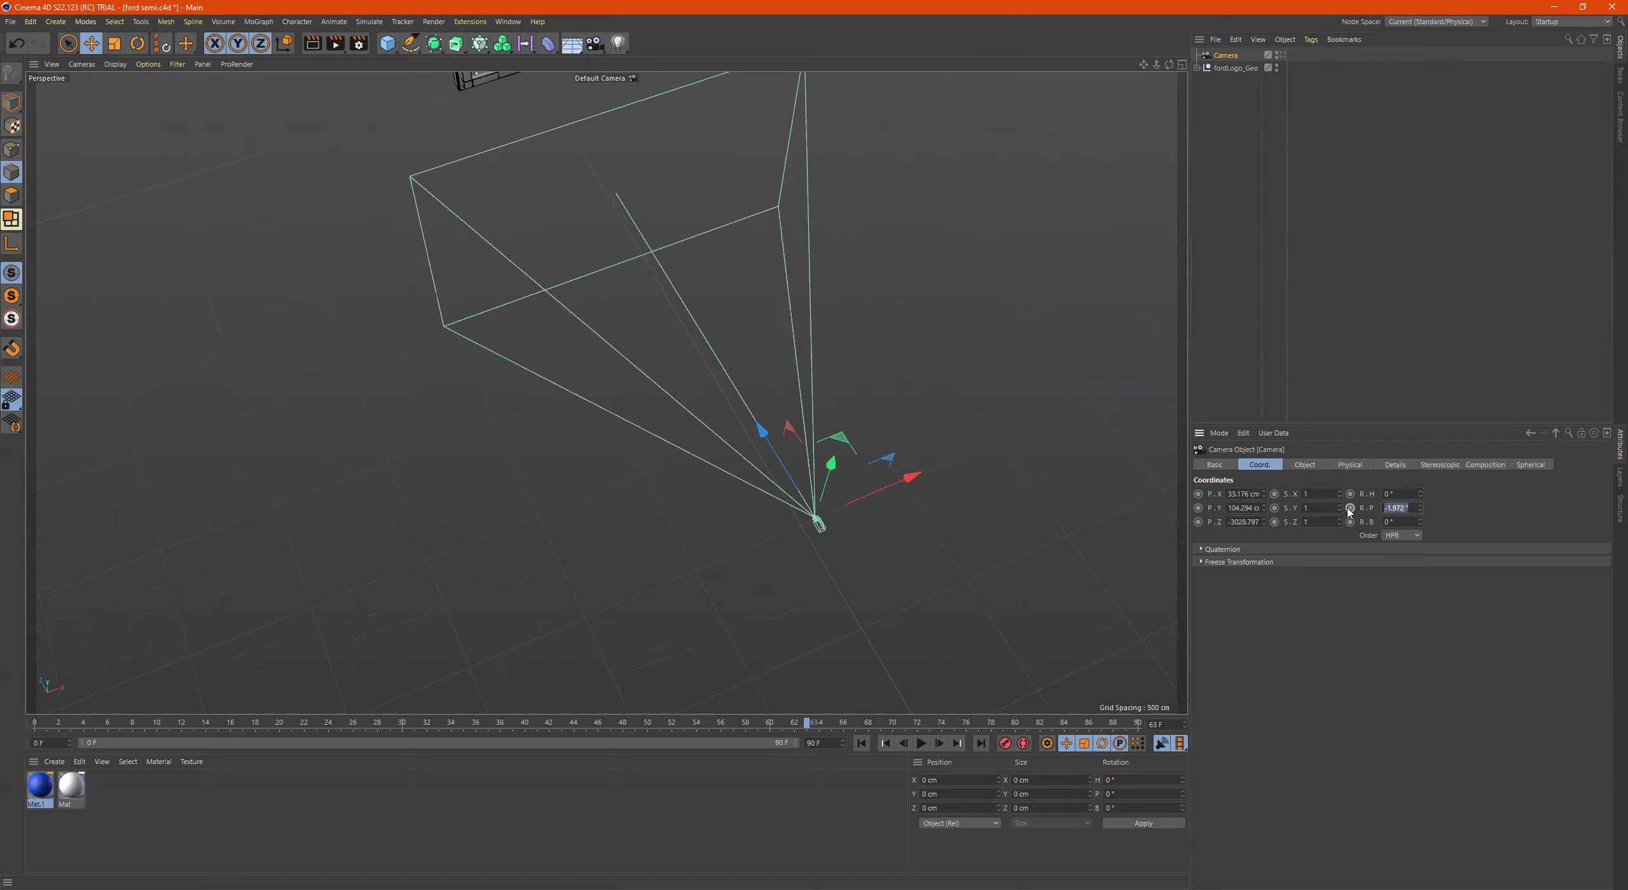
text(0)
key(Return)
Examine the camera's alignment with the logo in the Top and Front views
alt+middle_drag(900, 410, 810, 422)
middle_click(809, 417)
alt+middle_drag(998, 620, 929, 540)
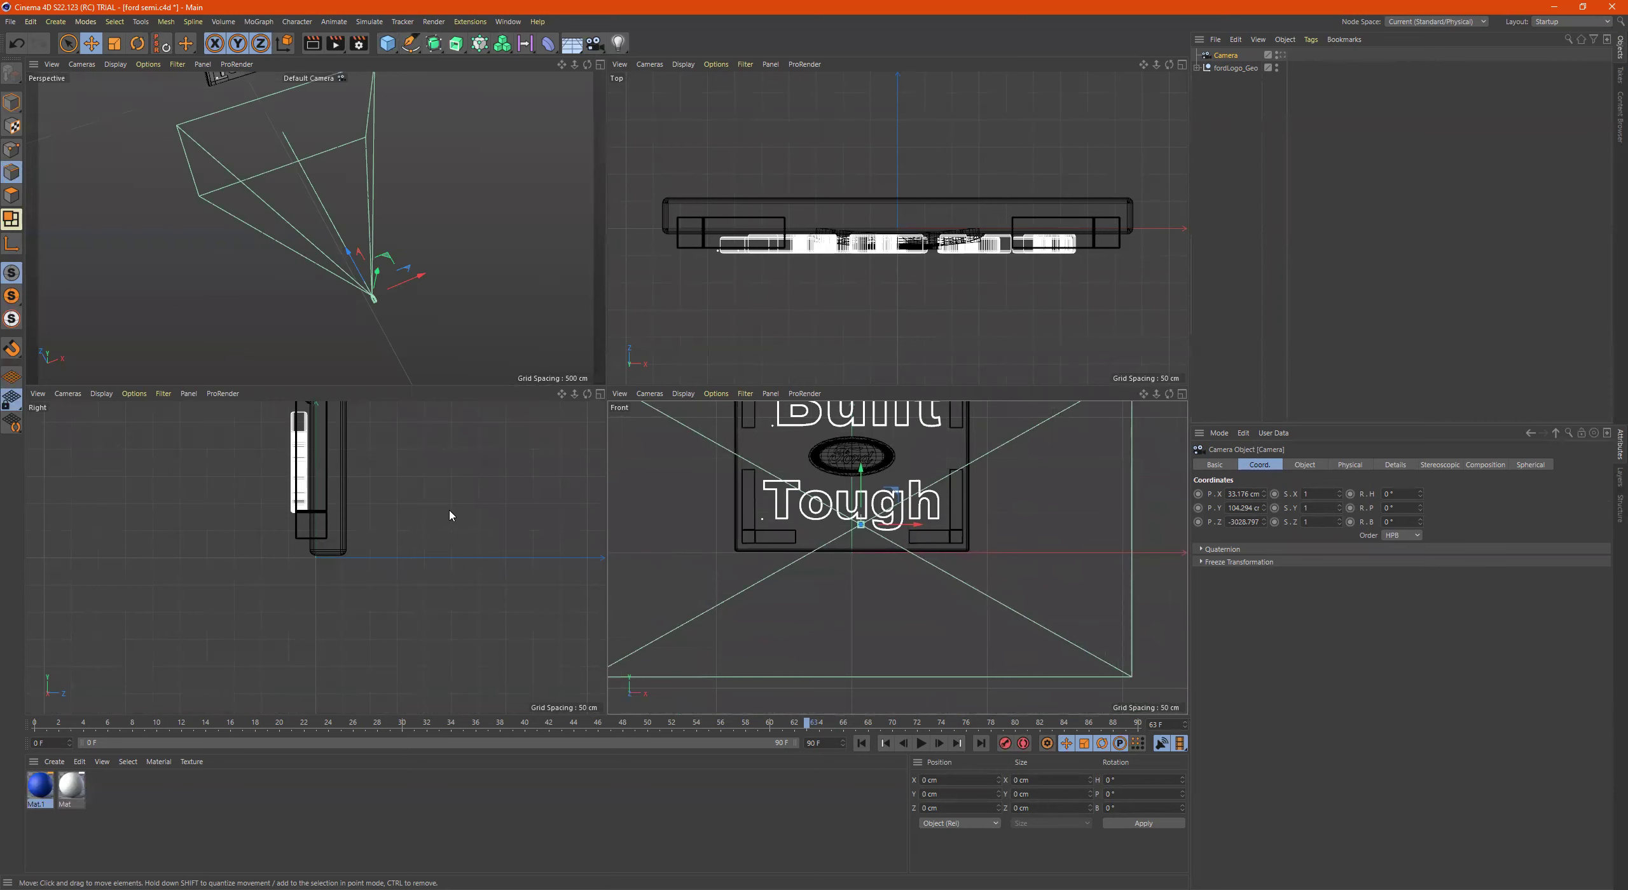
scroll(901, 261, down, 10)
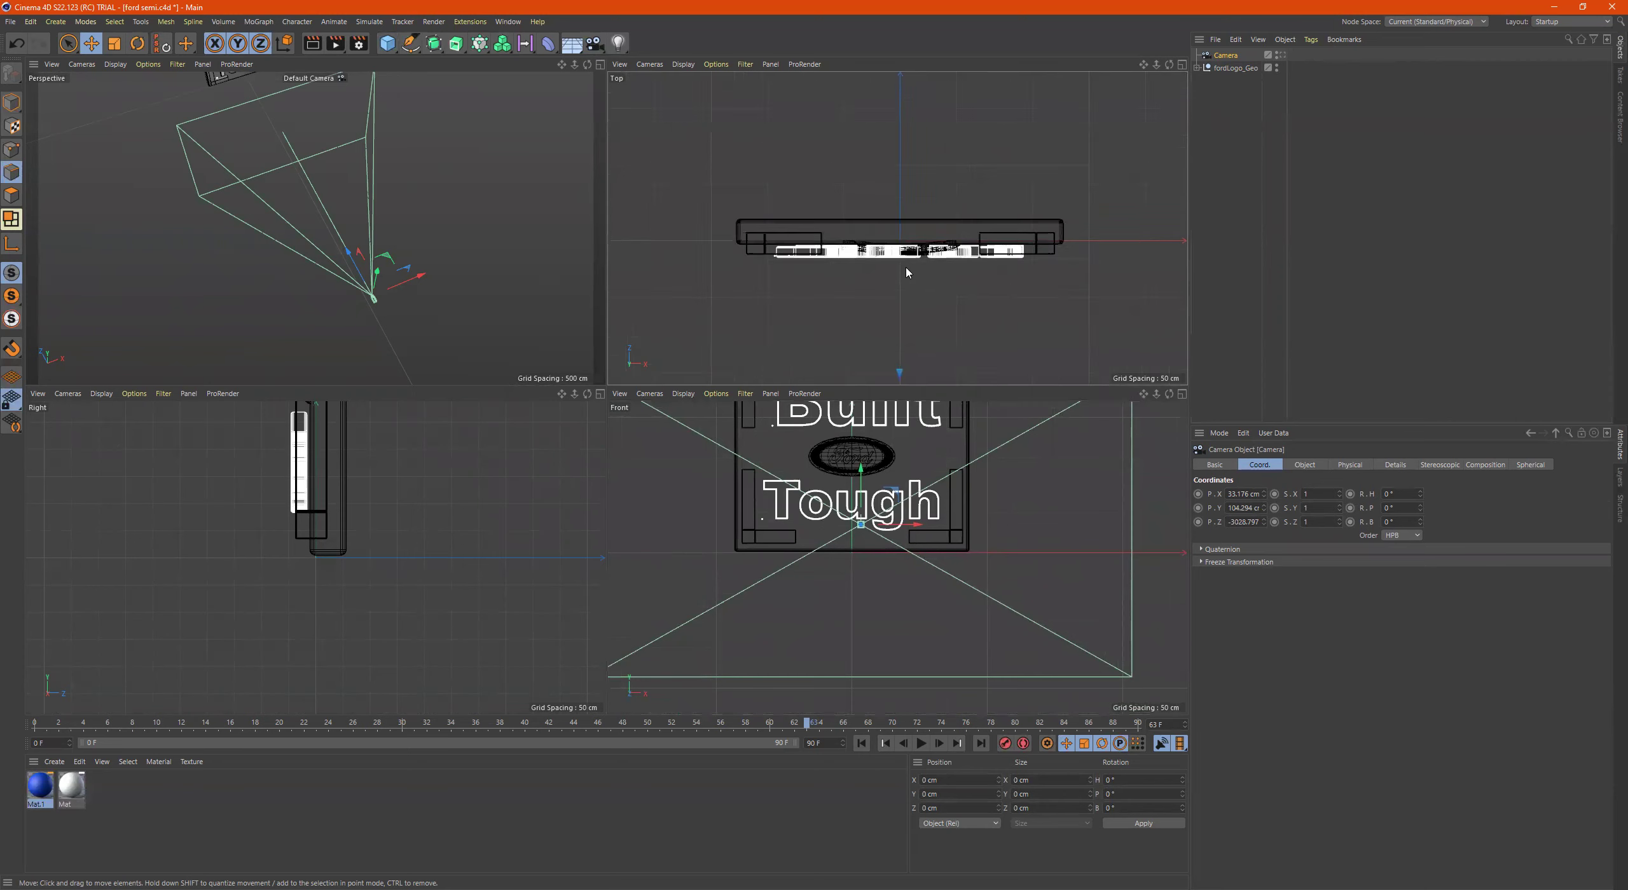
middle_click(999, 280)
scroll(807, 473, up, 6)
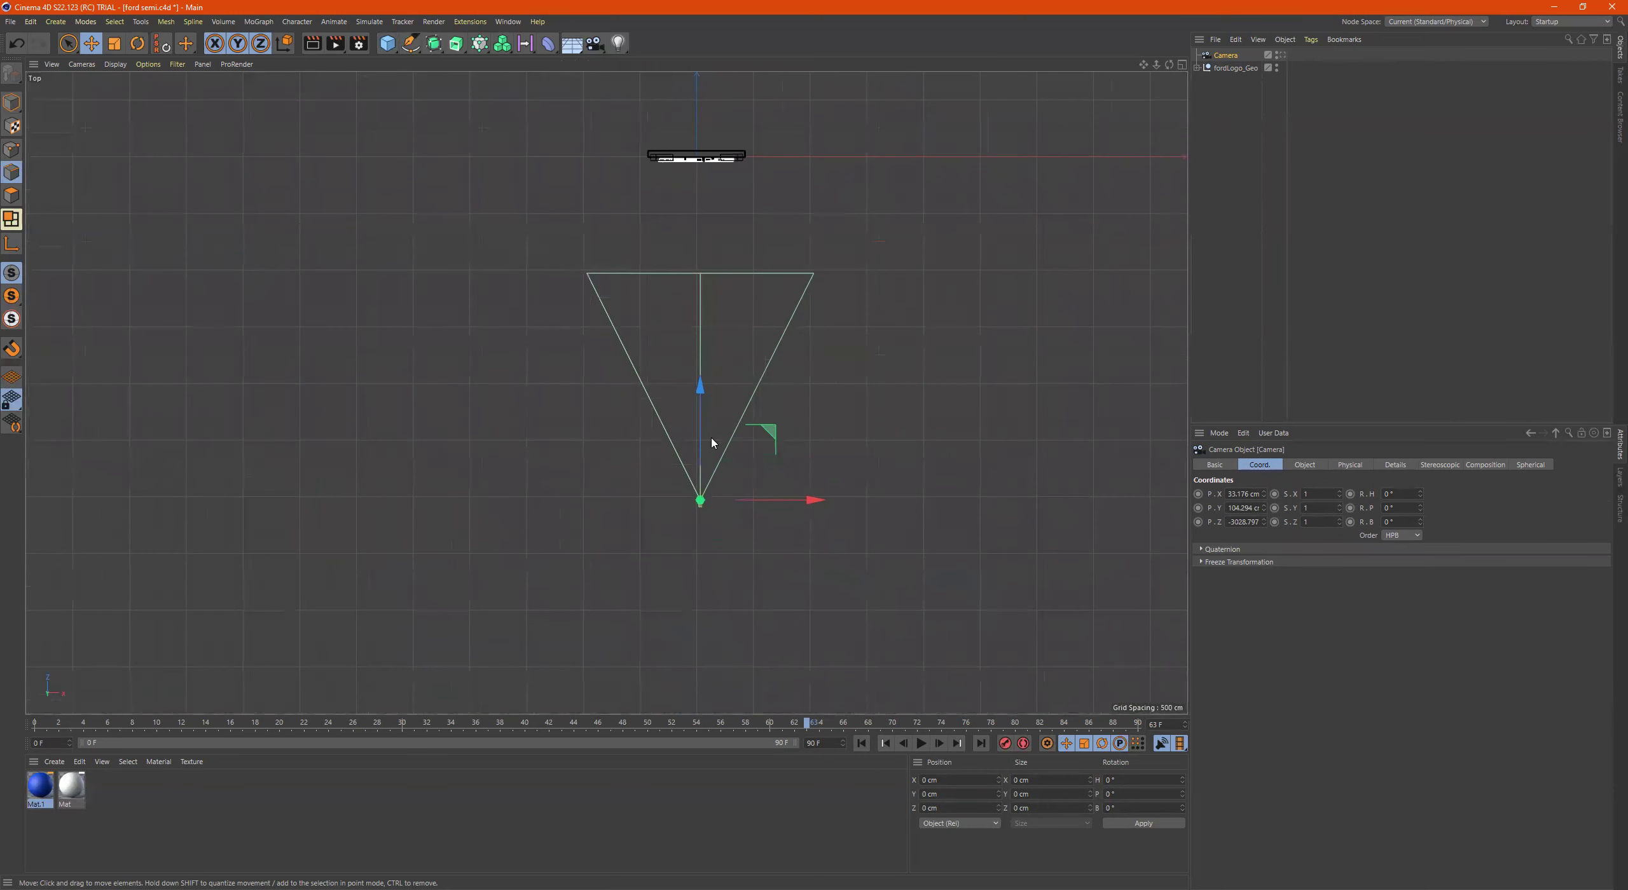
scroll(706, 502, up, 5)
scroll(705, 503, up, 2)
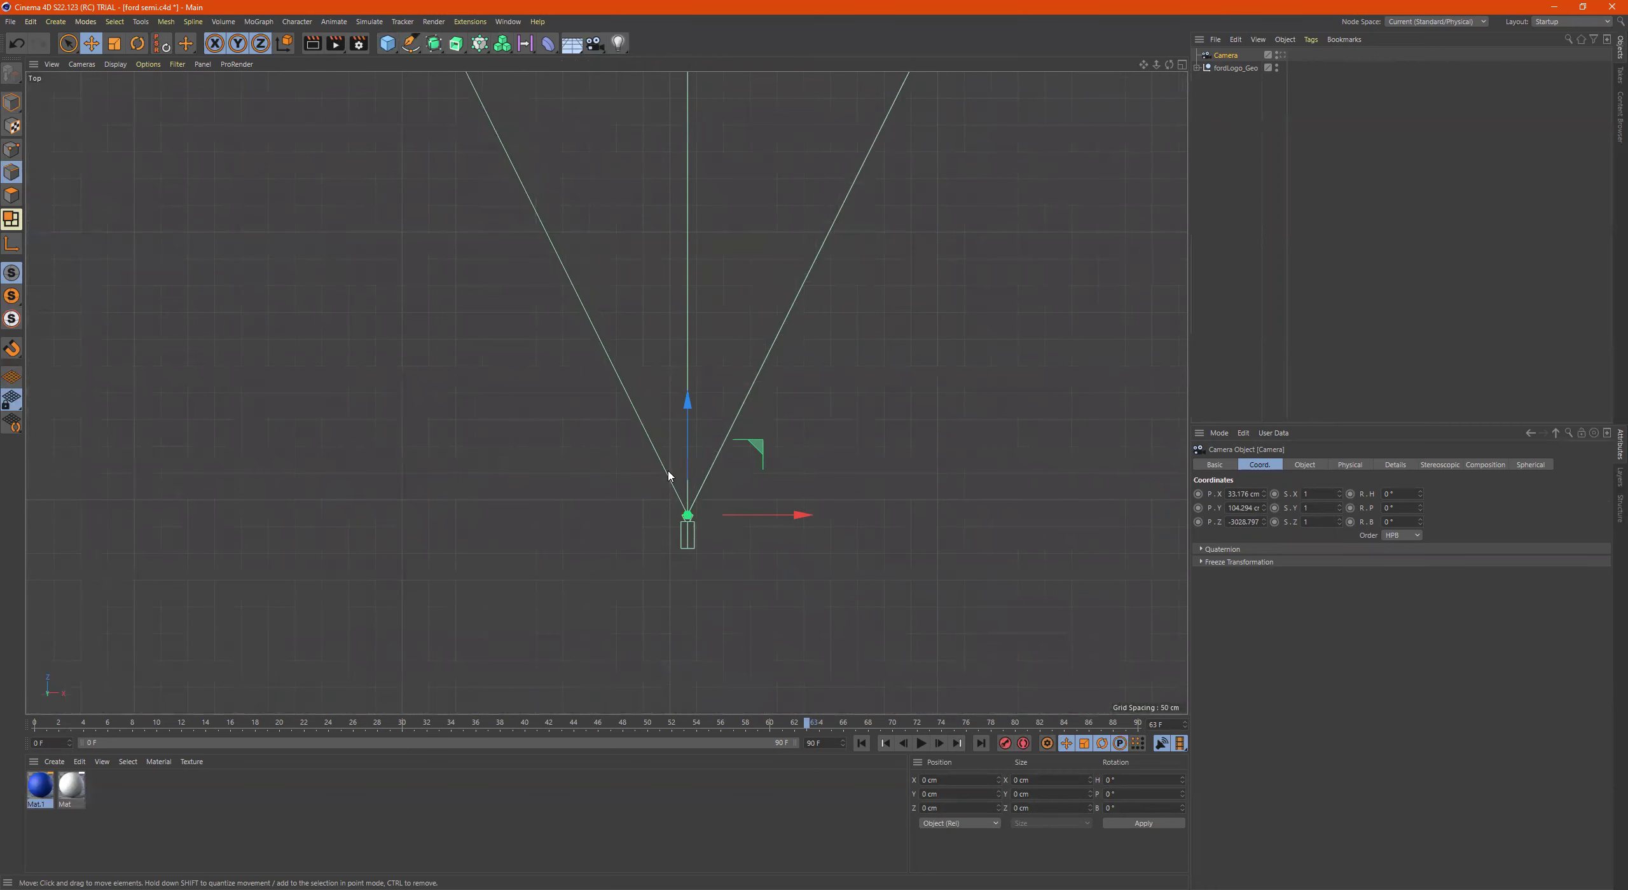
scroll(680, 461, down, 8)
alt+middle_drag(736, 361, 742, 499)
scroll(713, 248, up, 2)
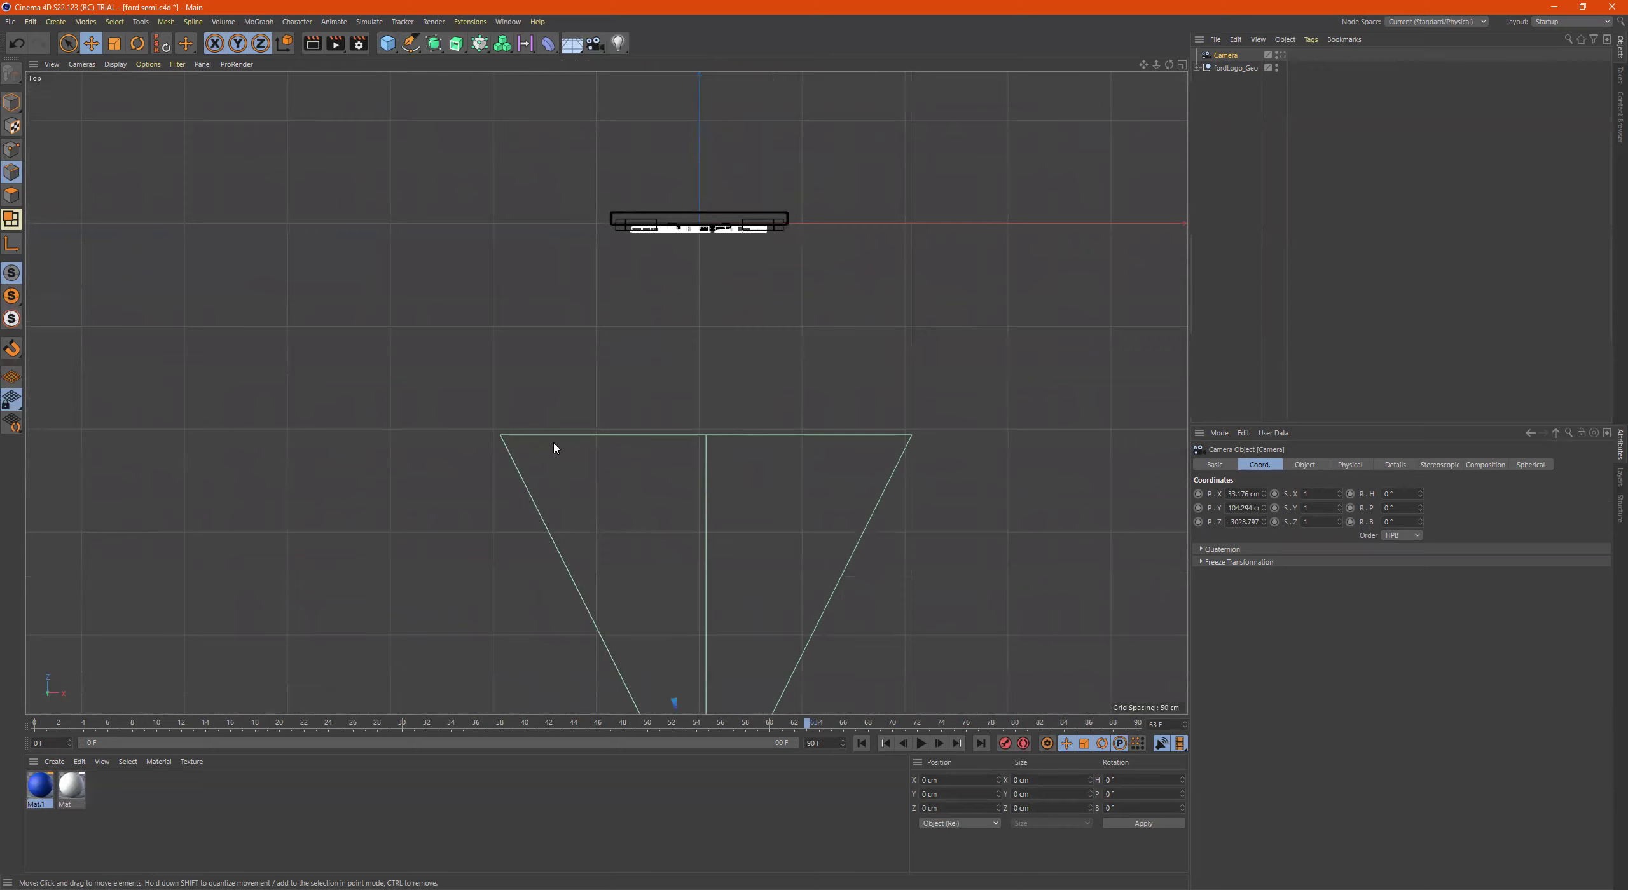
middle_click(755, 383)
middle_click(884, 551)
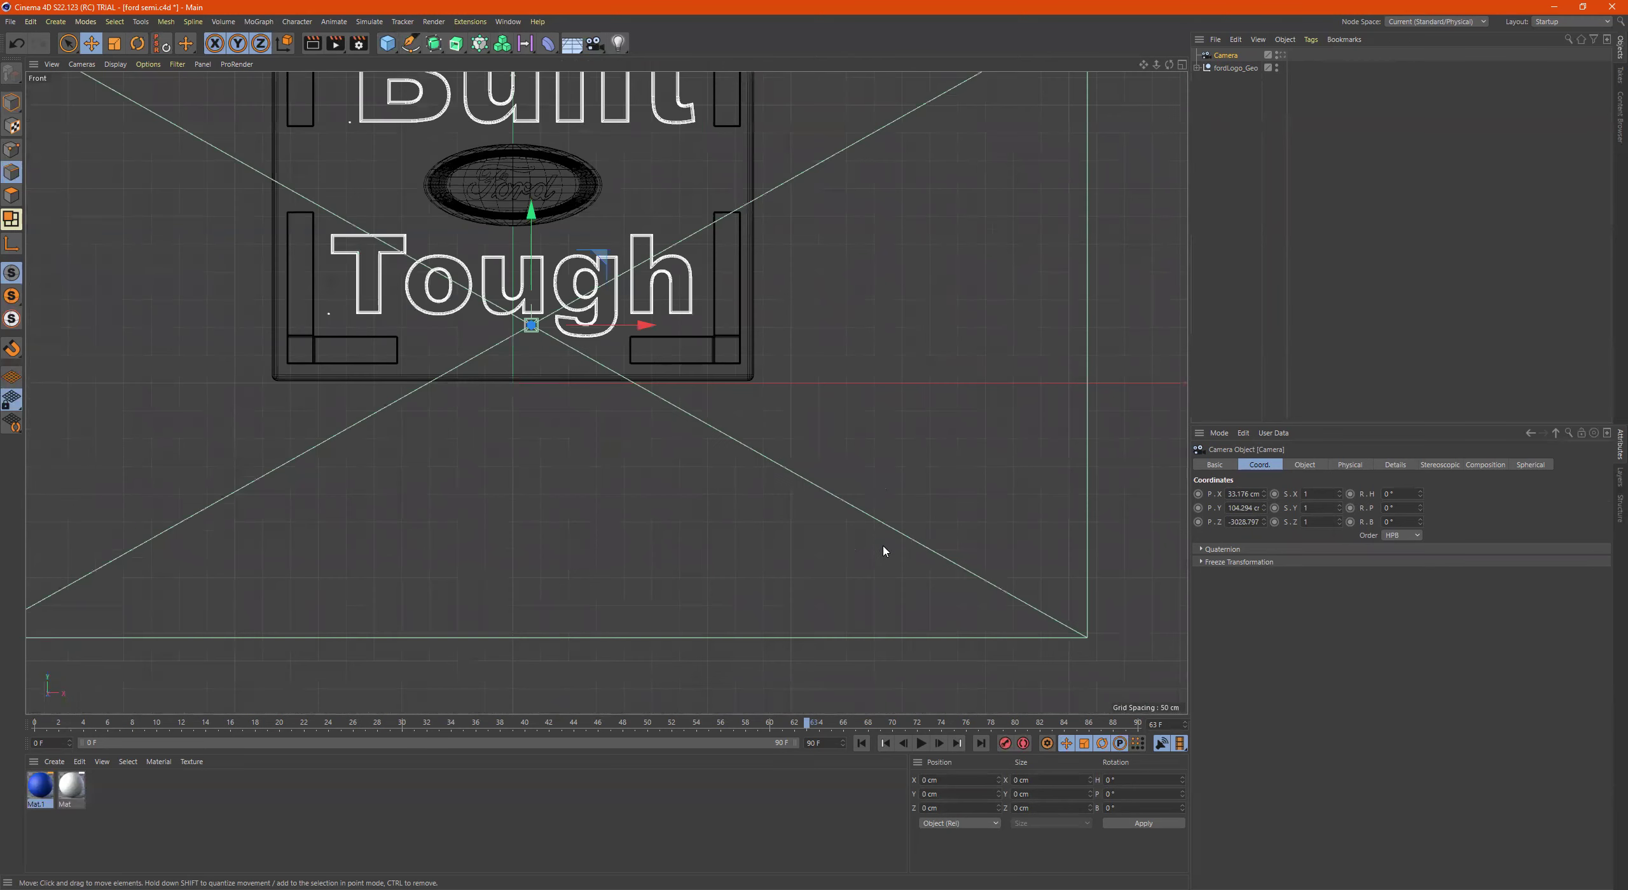
Make the camera the active view and show the logo through it in the enlarged Perspective view
click(1282, 54)
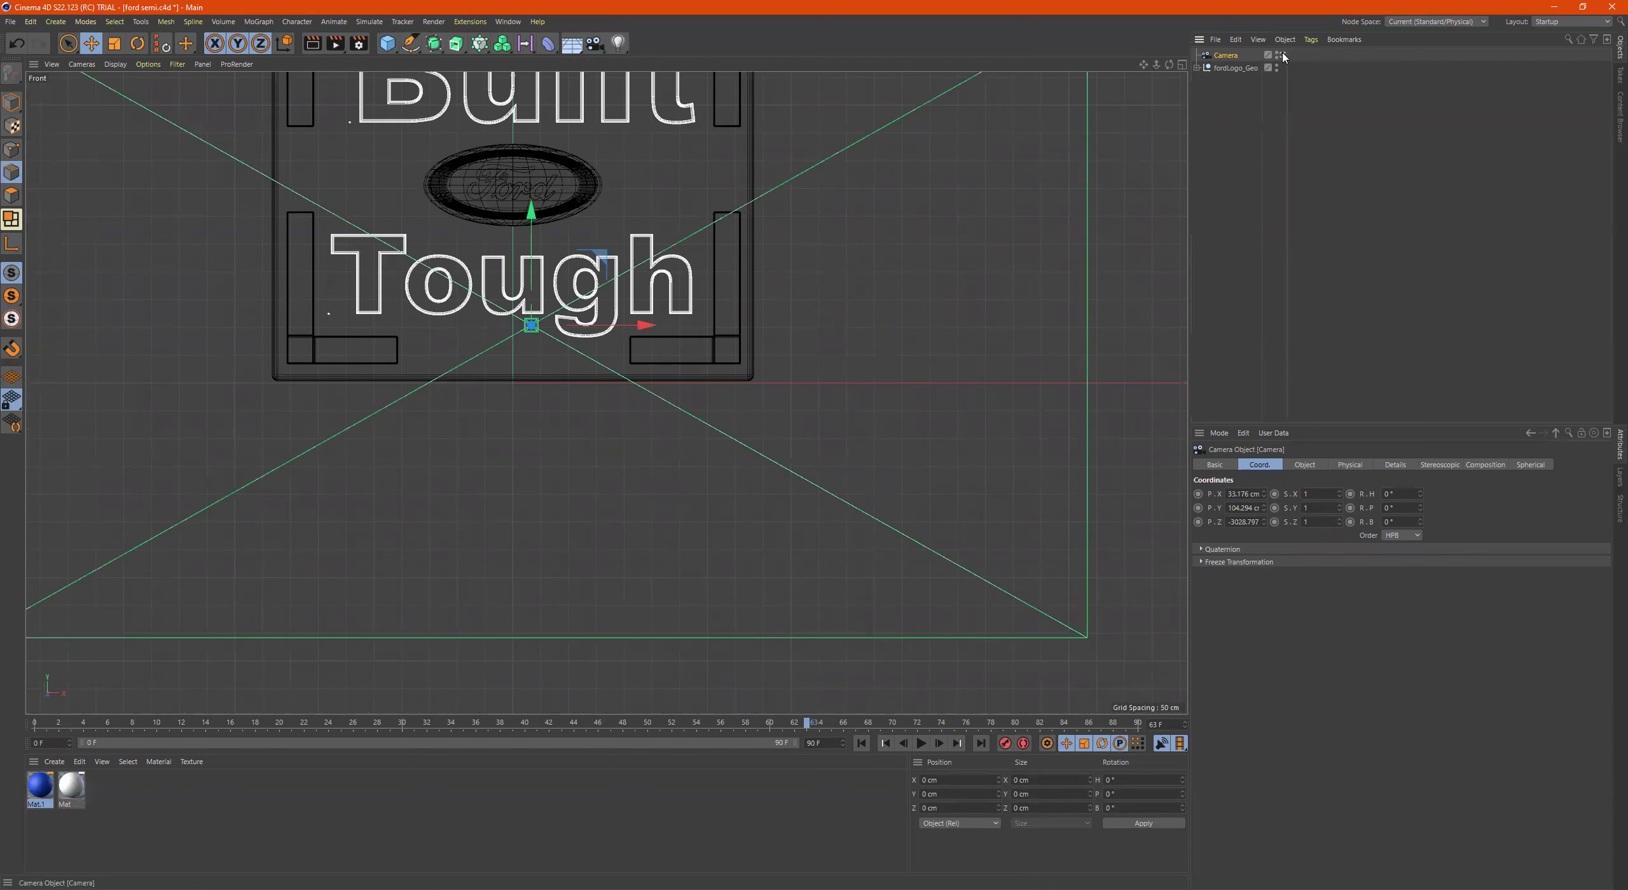
click(1282, 53)
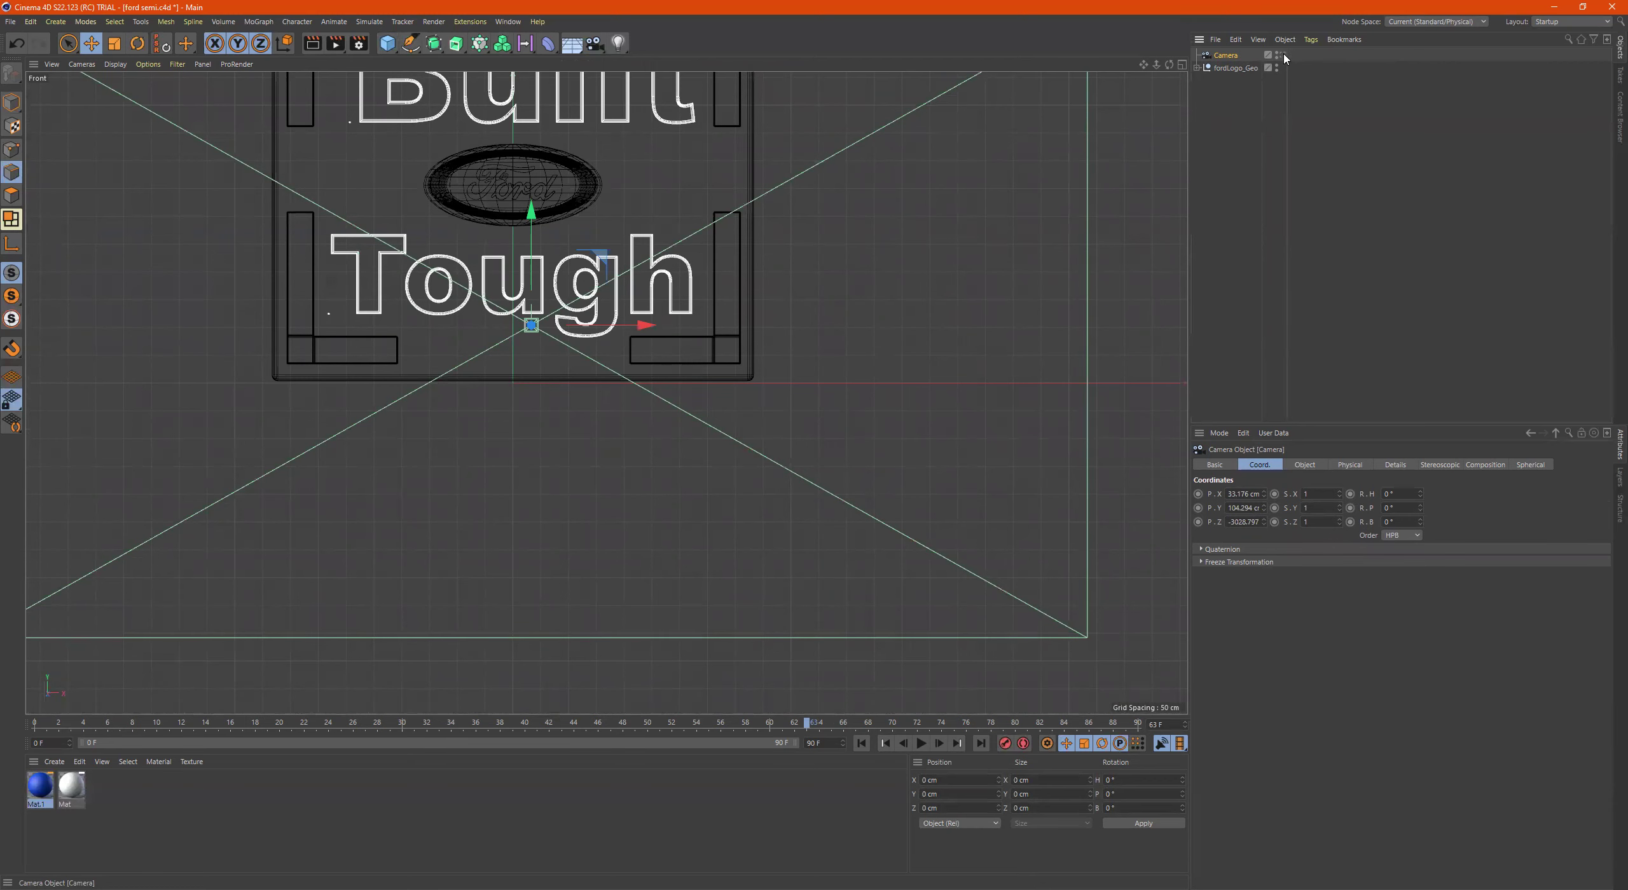
click(1283, 55)
middle_click(882, 203)
middle_click(425, 203)
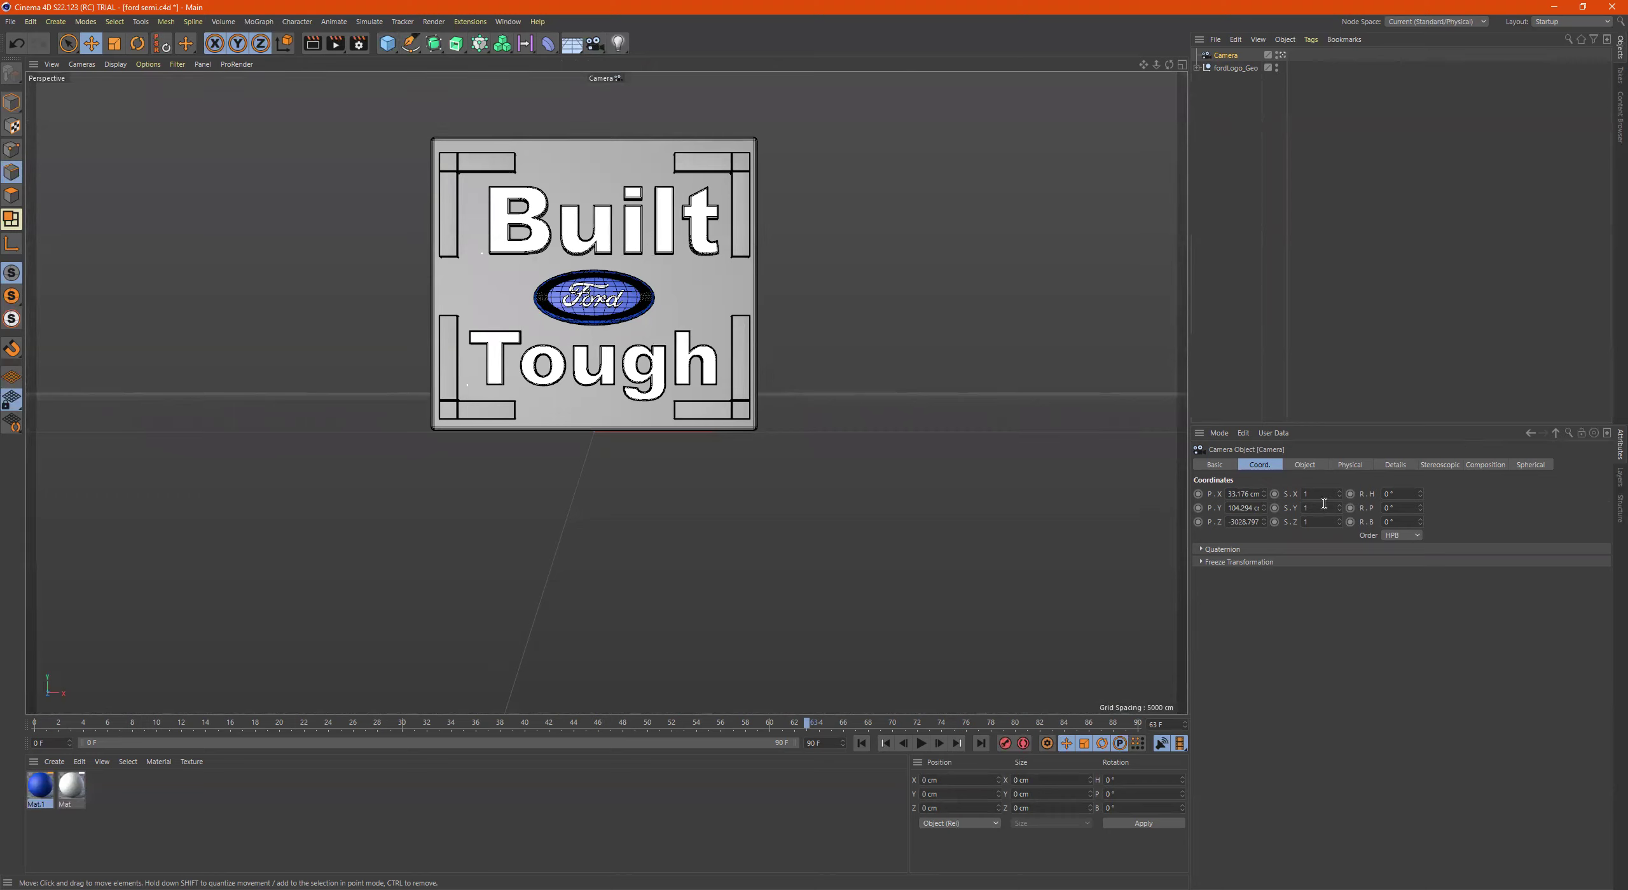
Move the camera closer to the logo, to about X -4 cm, Y 364 cm and Z -1677 cm
mouse_move(1264, 507)
mouse_down()
mouse_move(1322, 507)
mouse_move(1264, 515)
mouse_move(1264, 490)
mouse_move(1244, 494)
mouse_up()
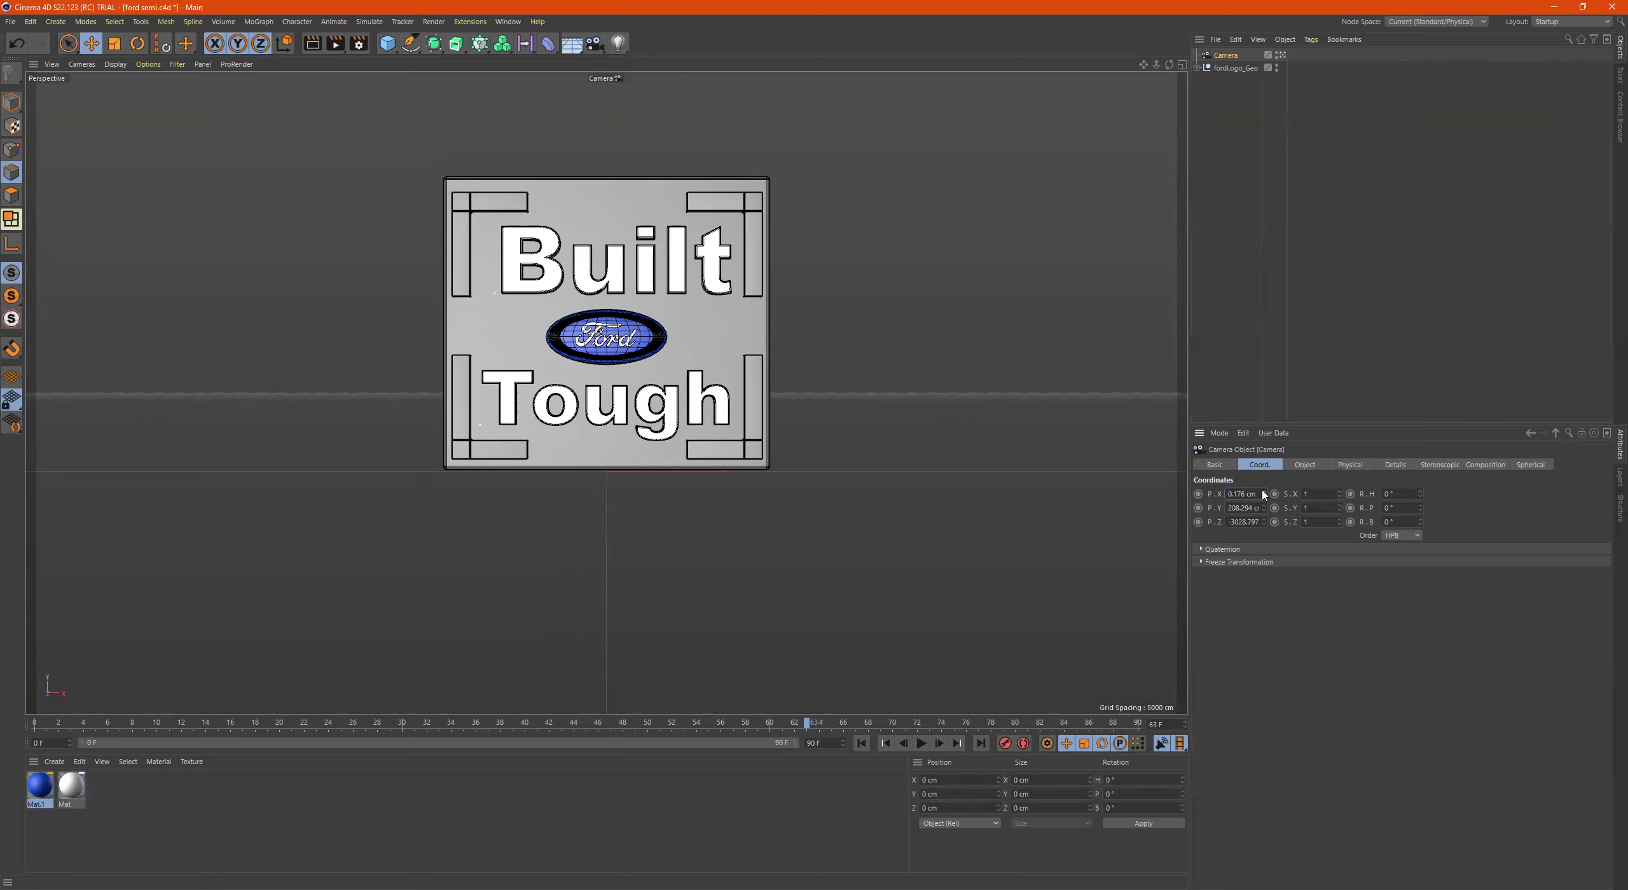
drag(1264, 493, 1291, 493)
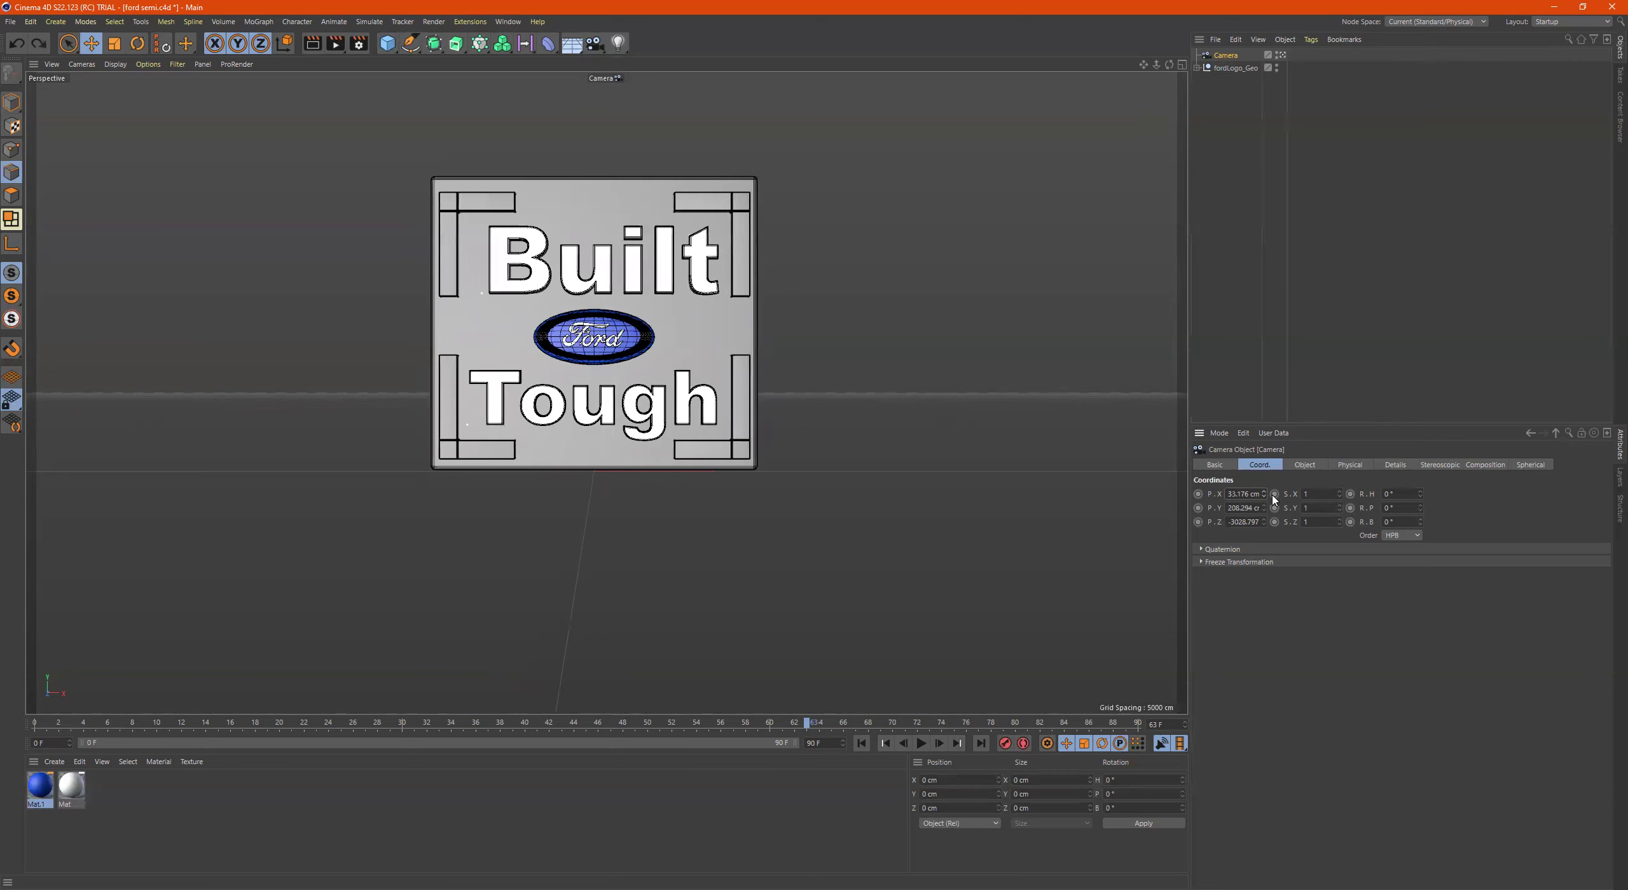
key(ctrl+z)
mouse_move(1264, 521)
mouse_down()
mouse_move(1305, 507)
mouse_move(1241, 493)
mouse_move(1261, 493)
mouse_up()
click(1264, 525)
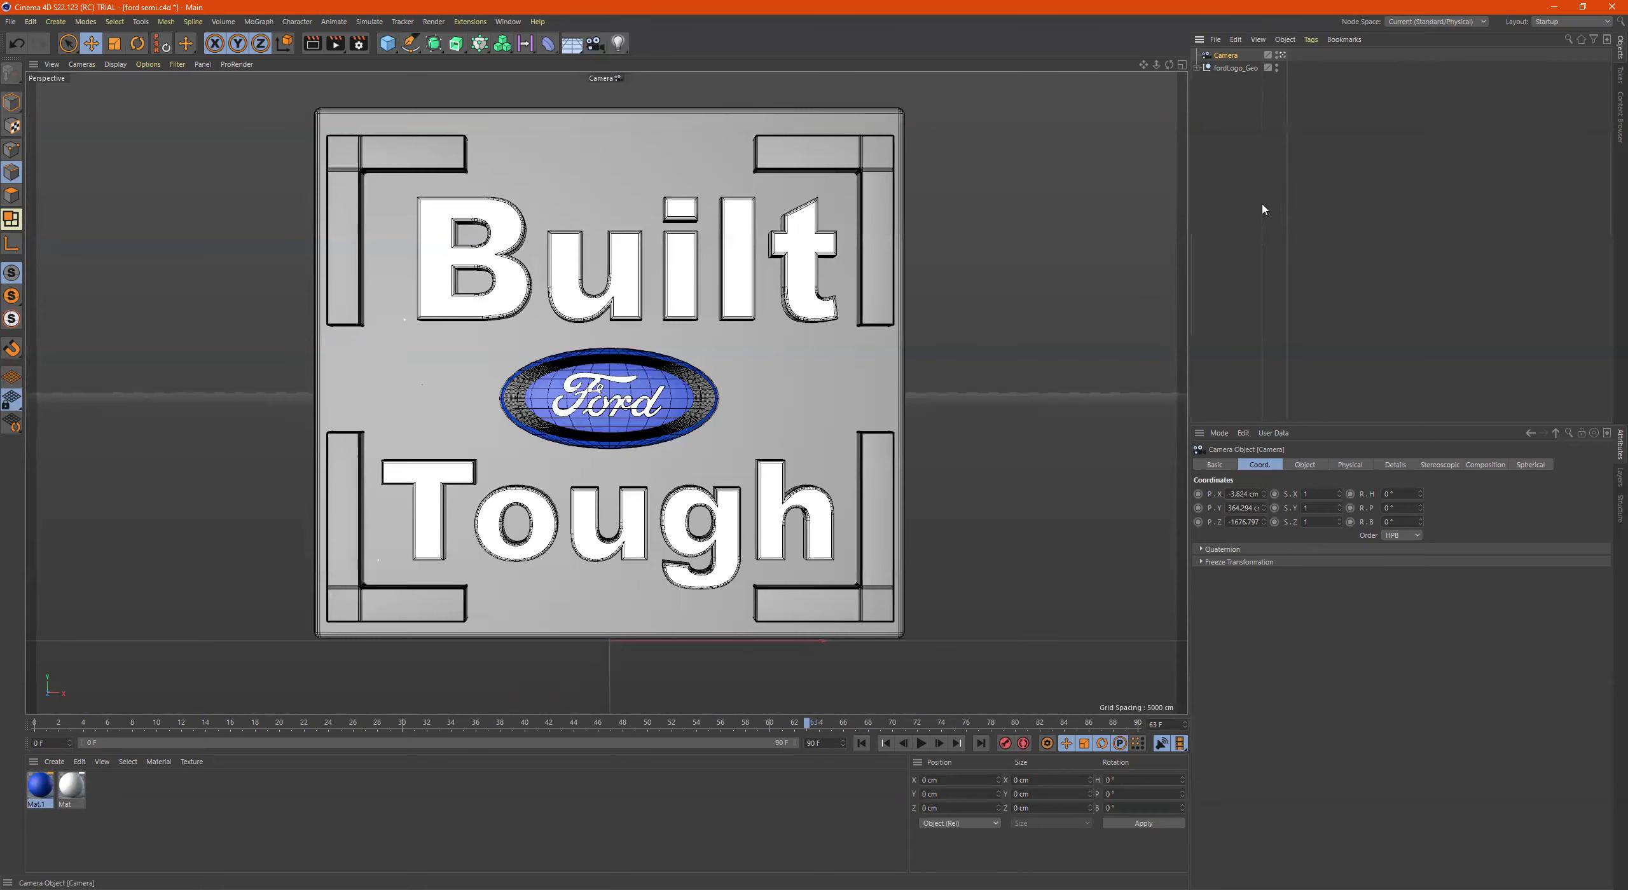
Examine the camera's basic, object, physical, detail and stereoscopic properties, including the diaphragm shape settings
click(1214, 465)
click(1259, 465)
click(1305, 465)
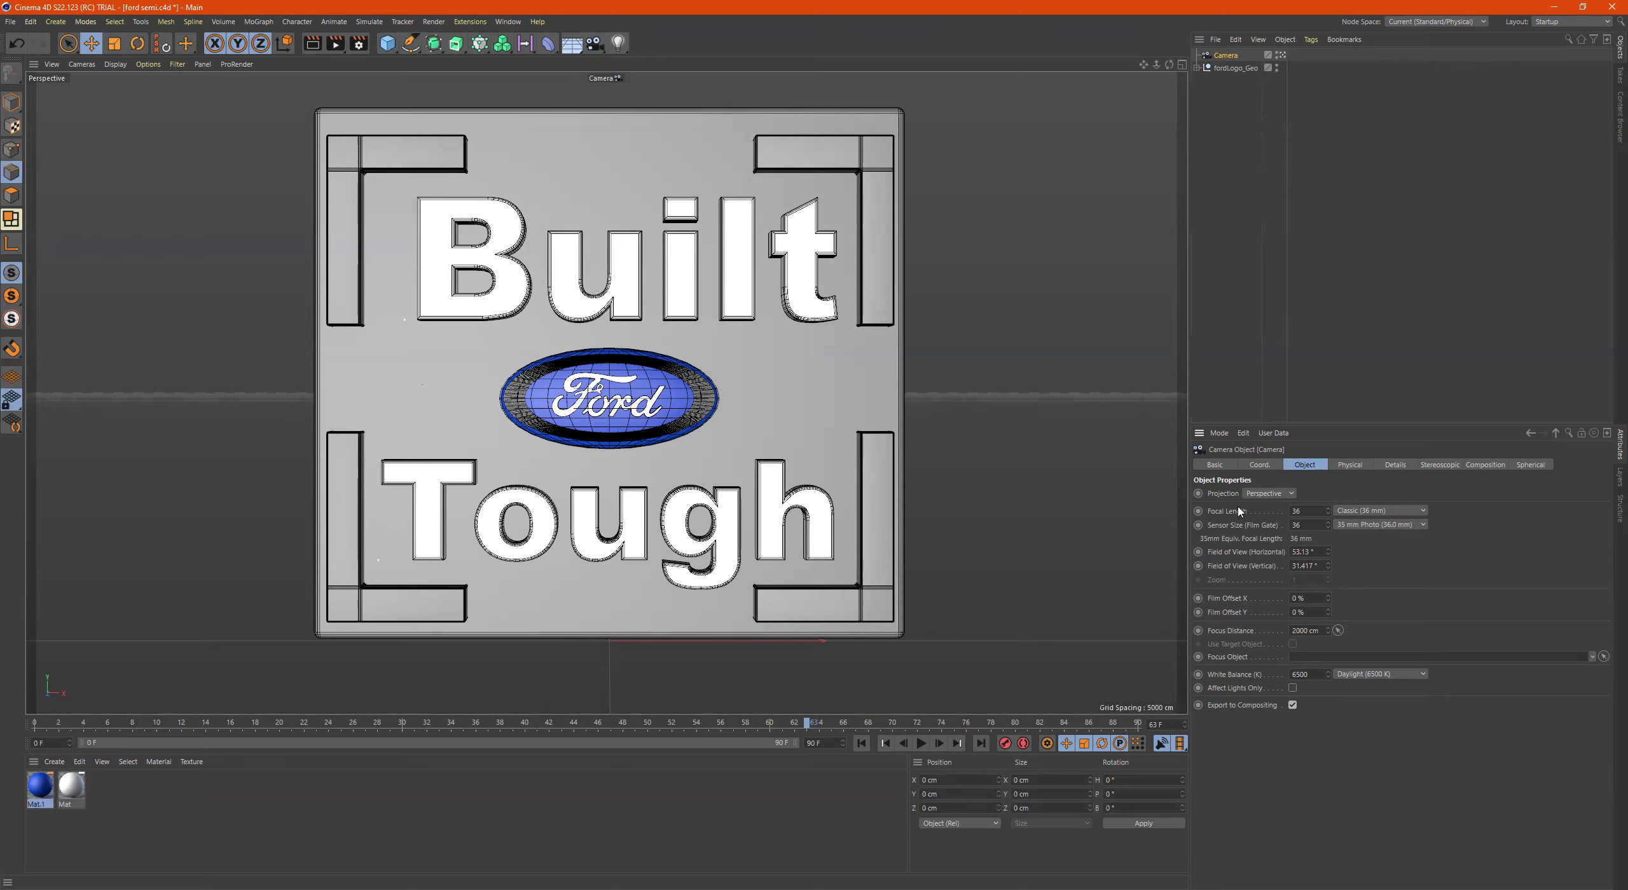
click(1354, 465)
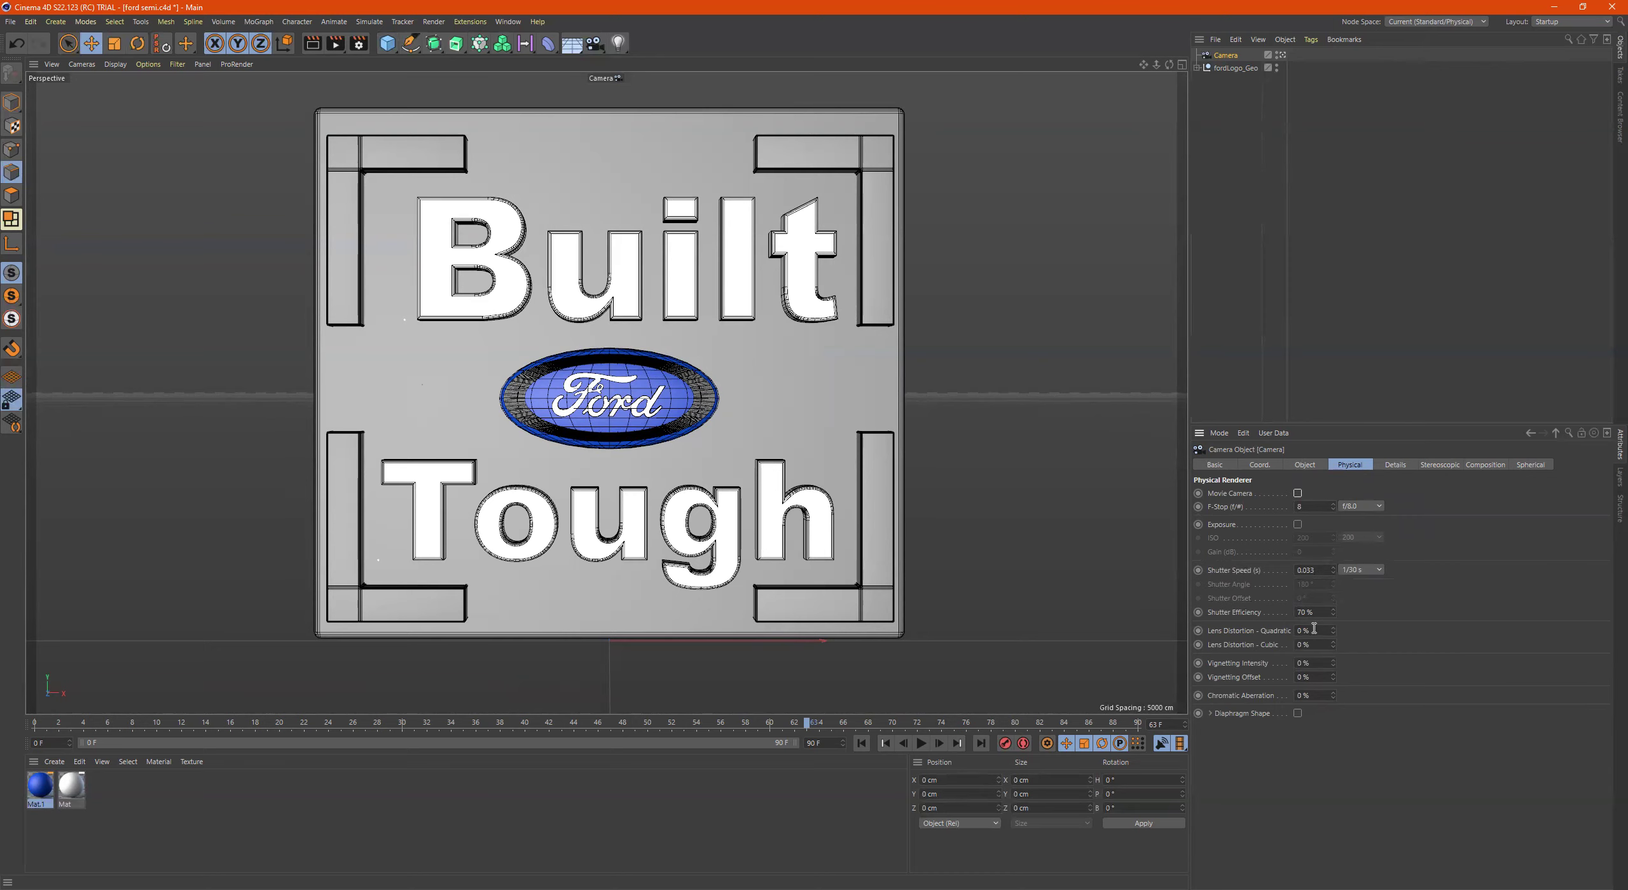
click(1248, 714)
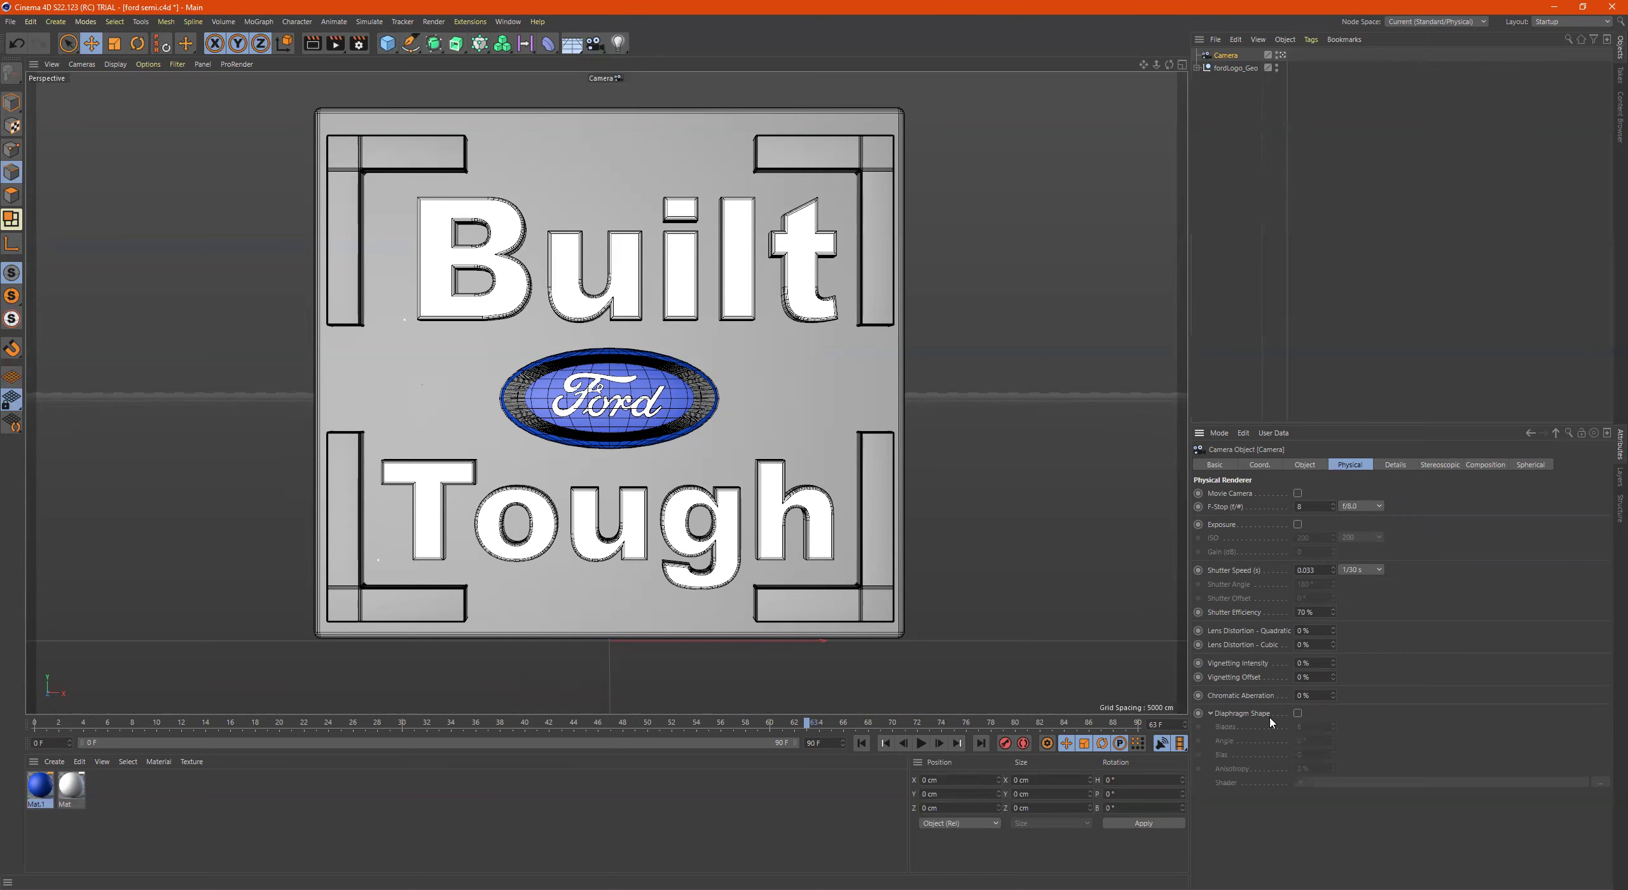
click(1297, 714)
click(1297, 713)
click(1401, 464)
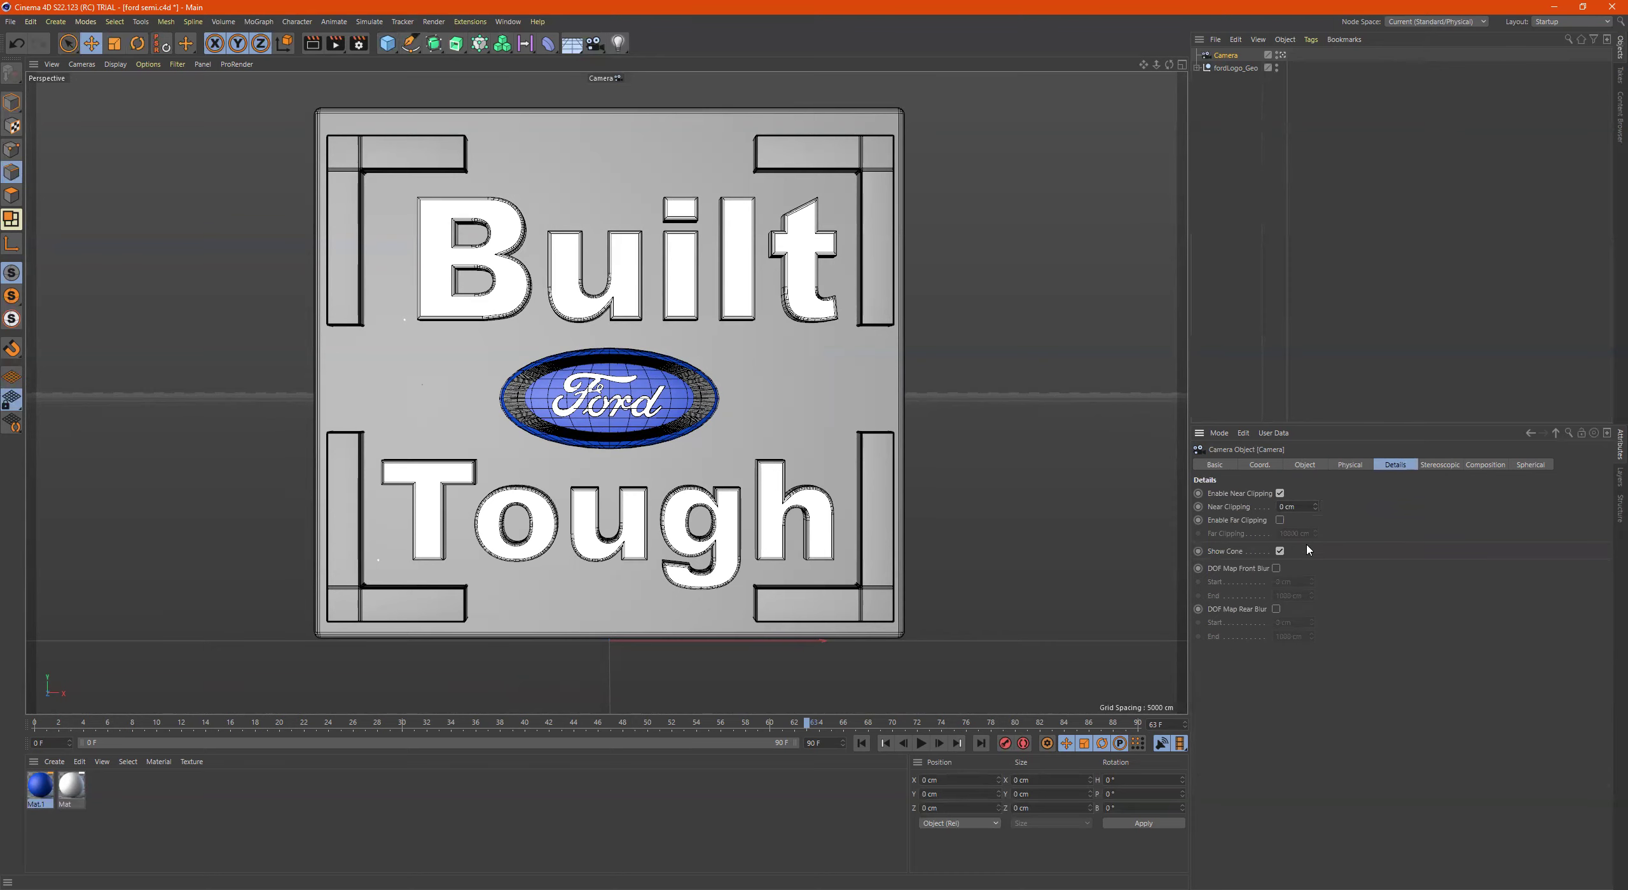
click(1438, 469)
Enable the camera's composition helpers with the Golden Section guides on and the Grid guides off
click(1494, 465)
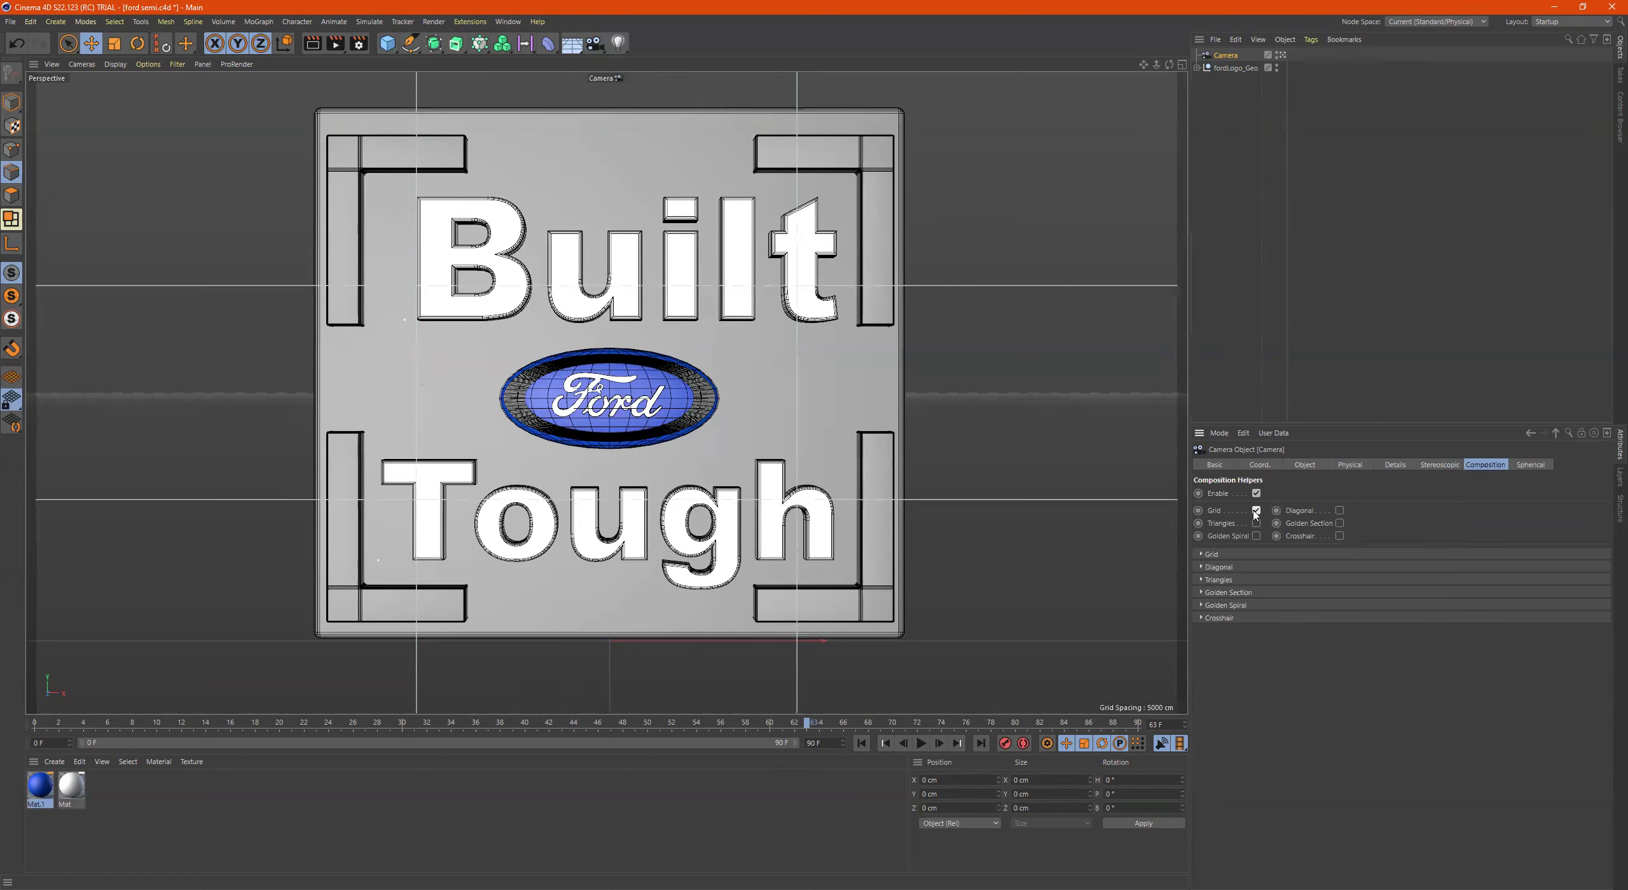
click(1256, 510)
click(1339, 524)
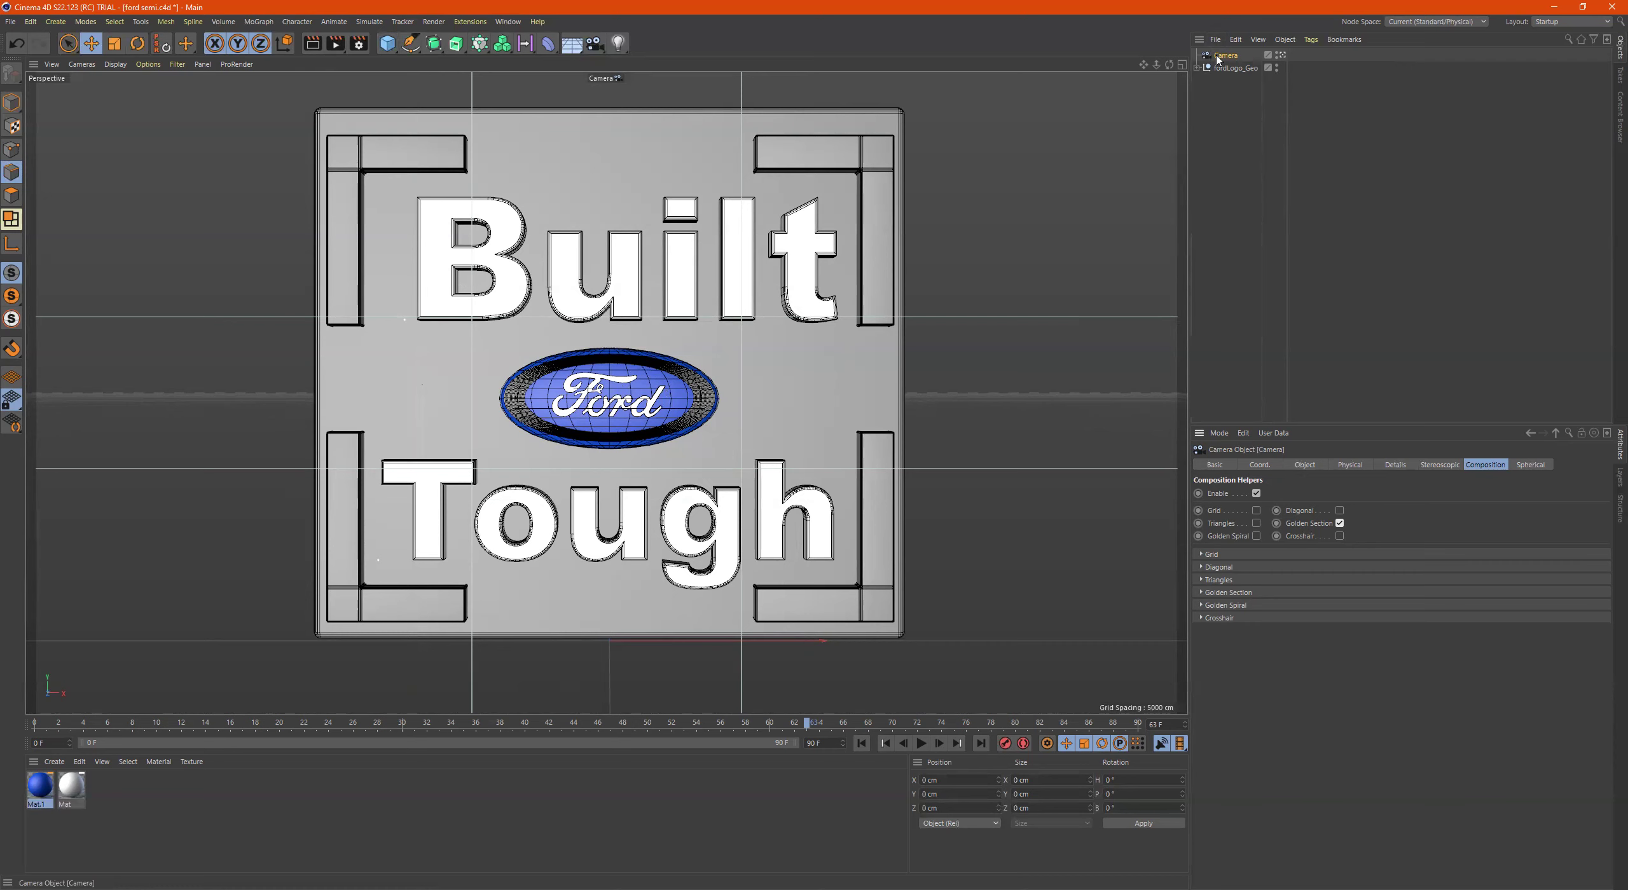
Align the camera to the golden section guides at about X 0.2 cm, Y 357 cm and Z -1646 cm
click(1260, 465)
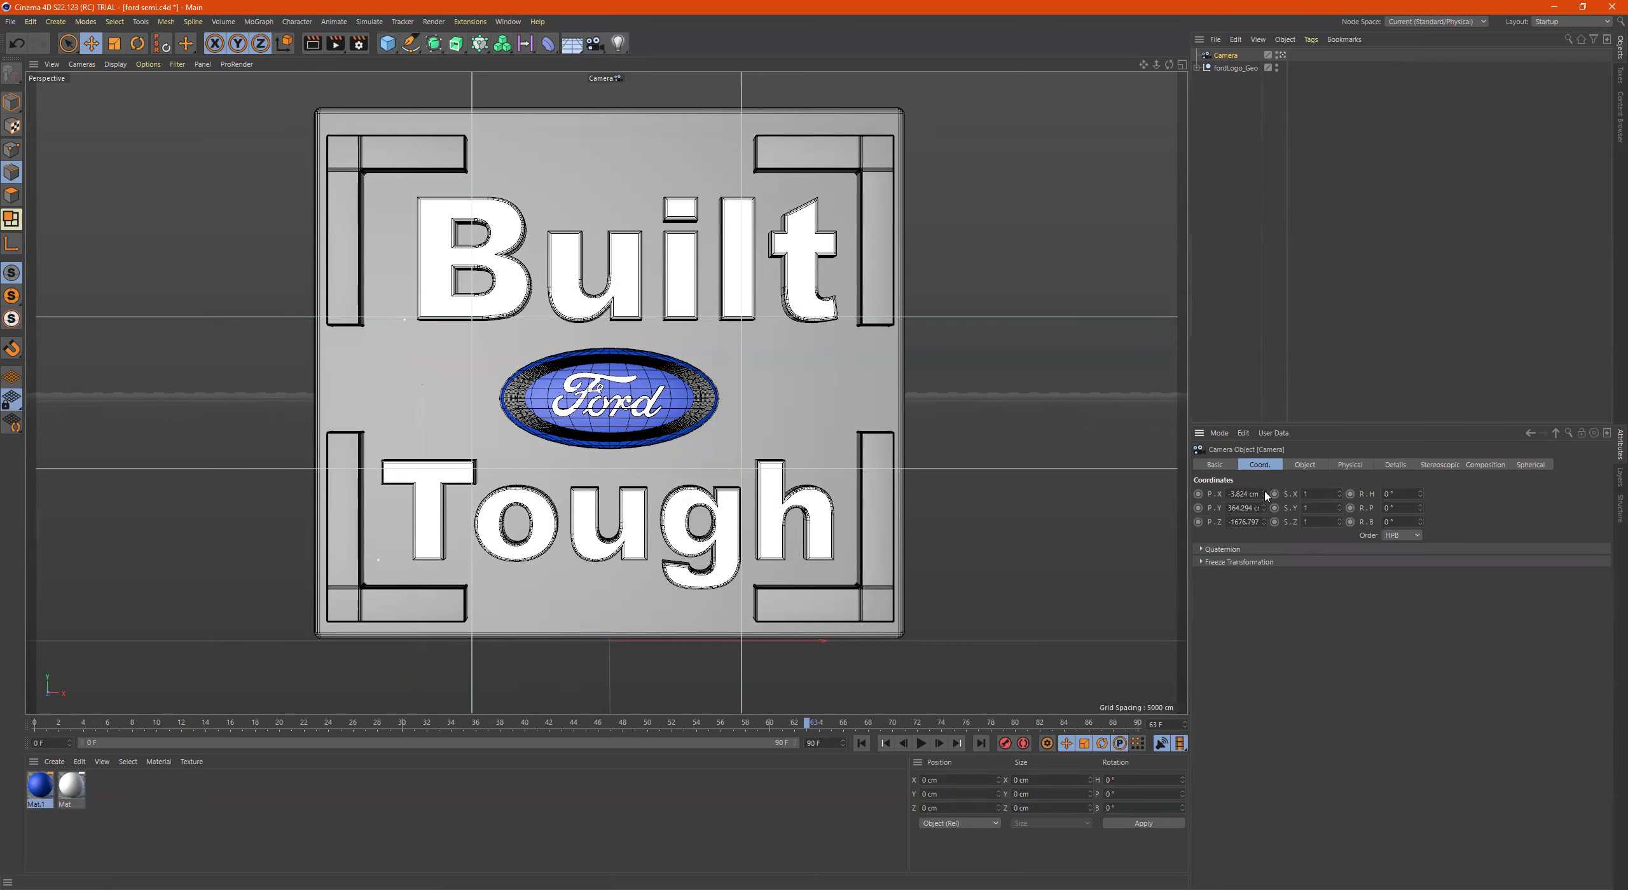
click(1264, 493)
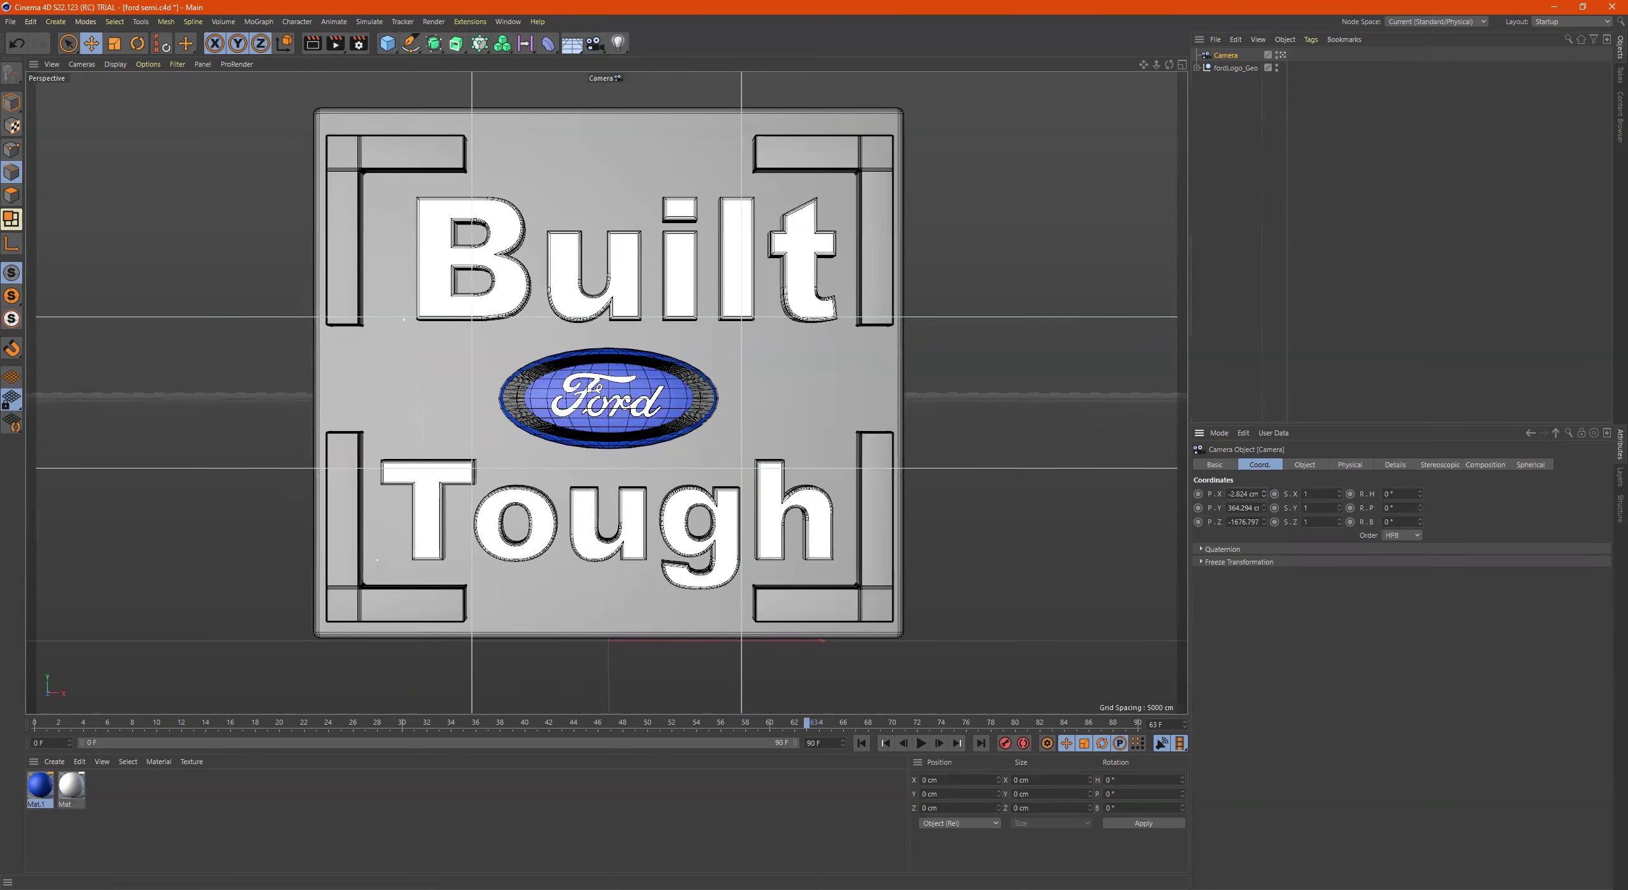
drag(1264, 508, 1264, 433)
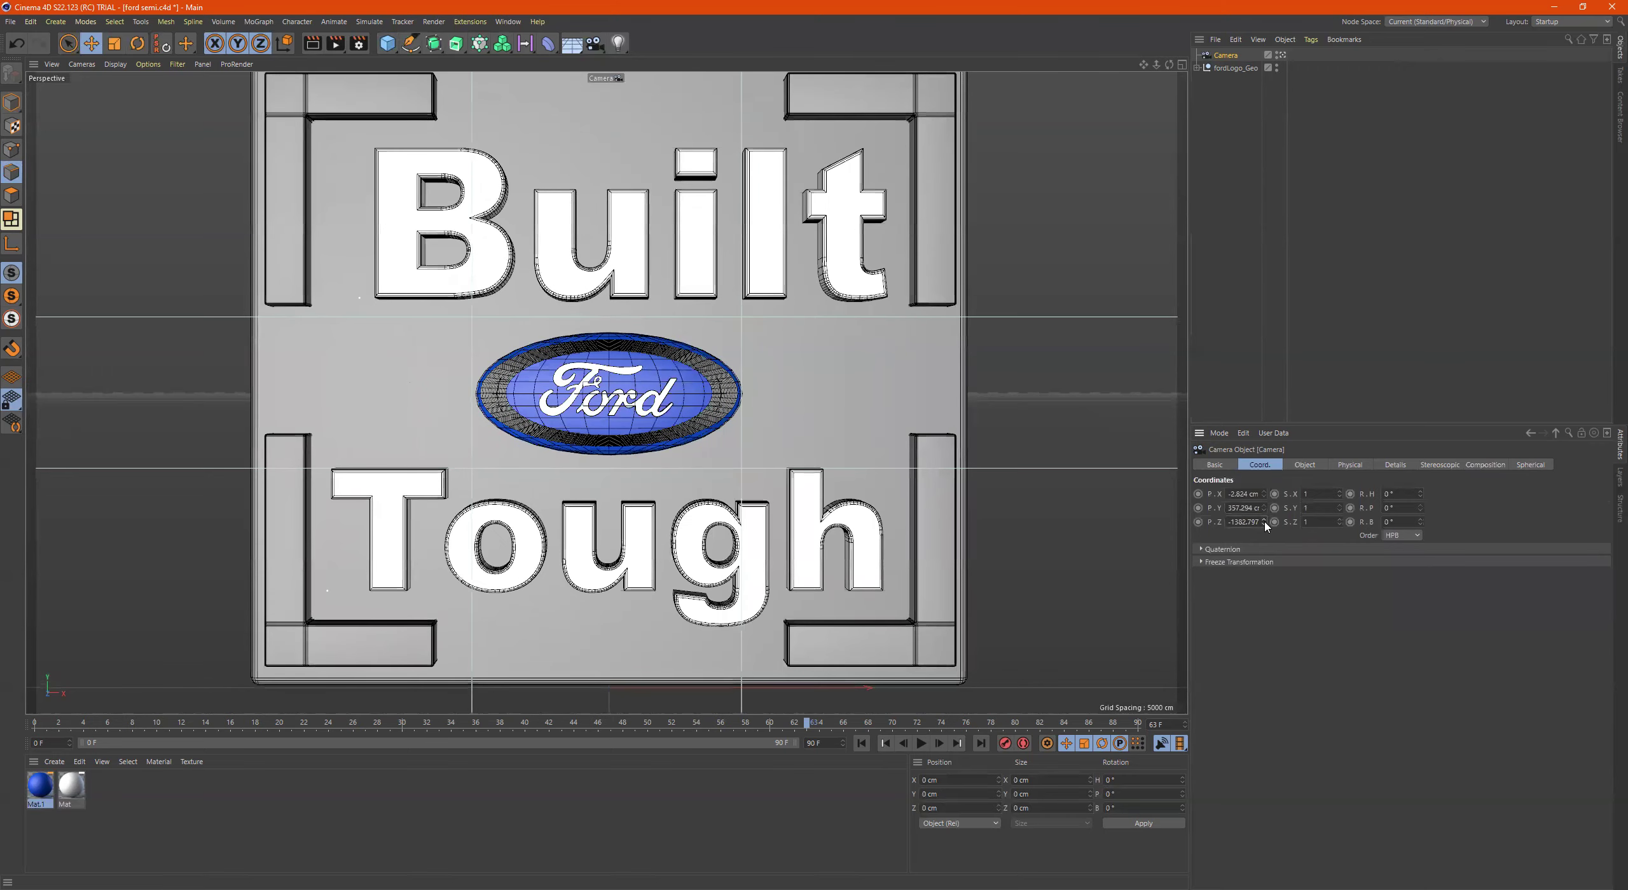
drag(1266, 525, 1264, 492)
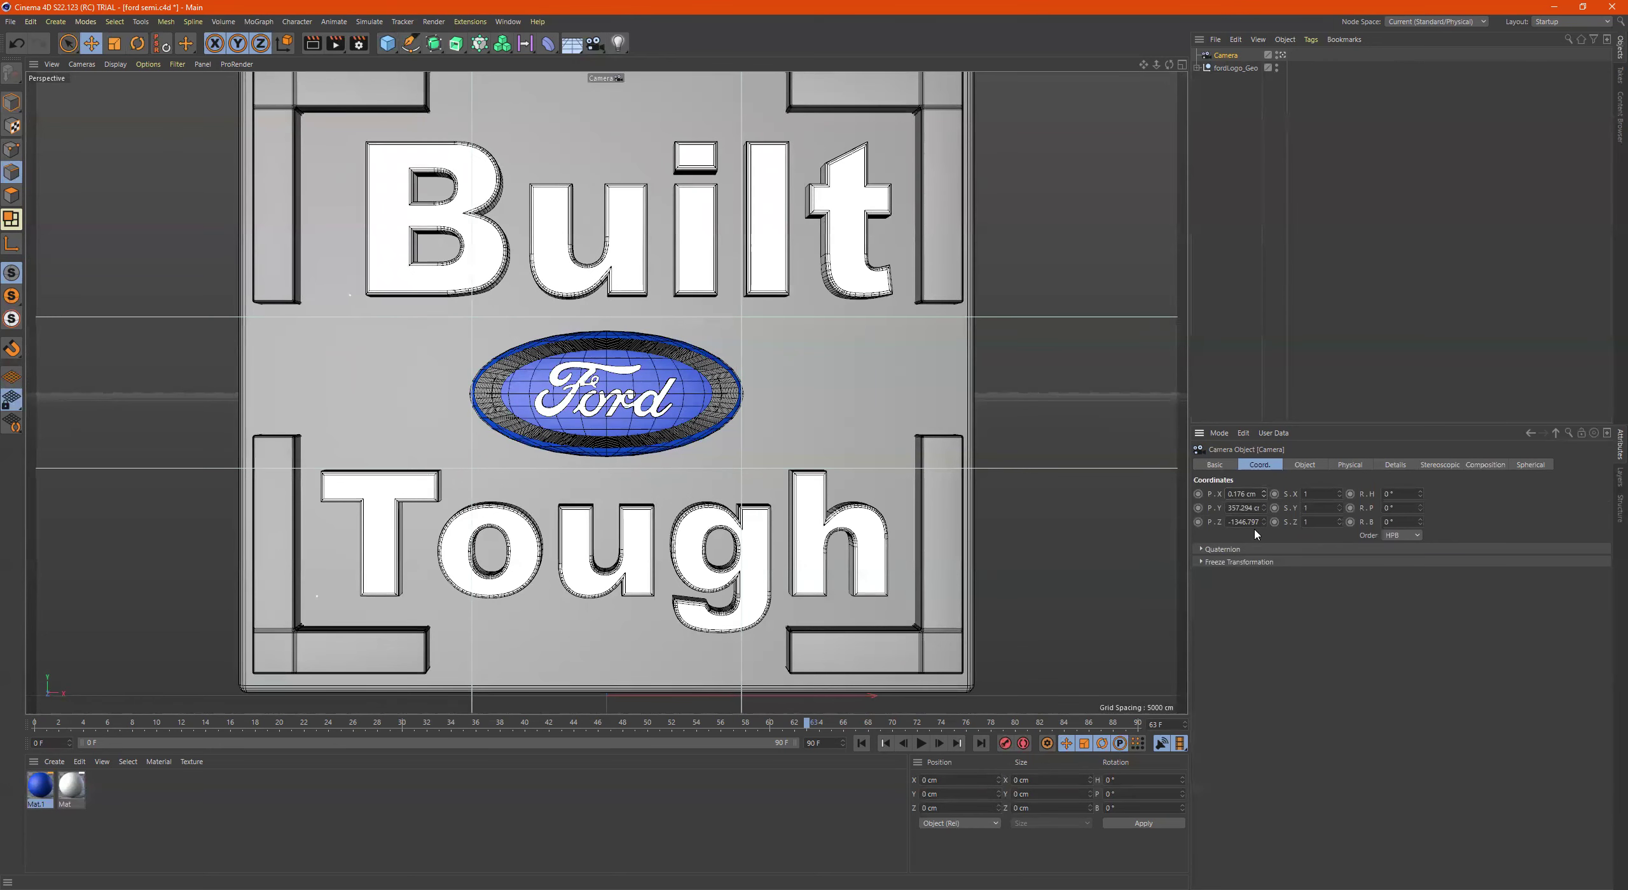
mouse_move(1263, 522)
mouse_down()
mouse_move(1263, 541)
mouse_move(1265, 494)
mouse_up()
key(Delete)
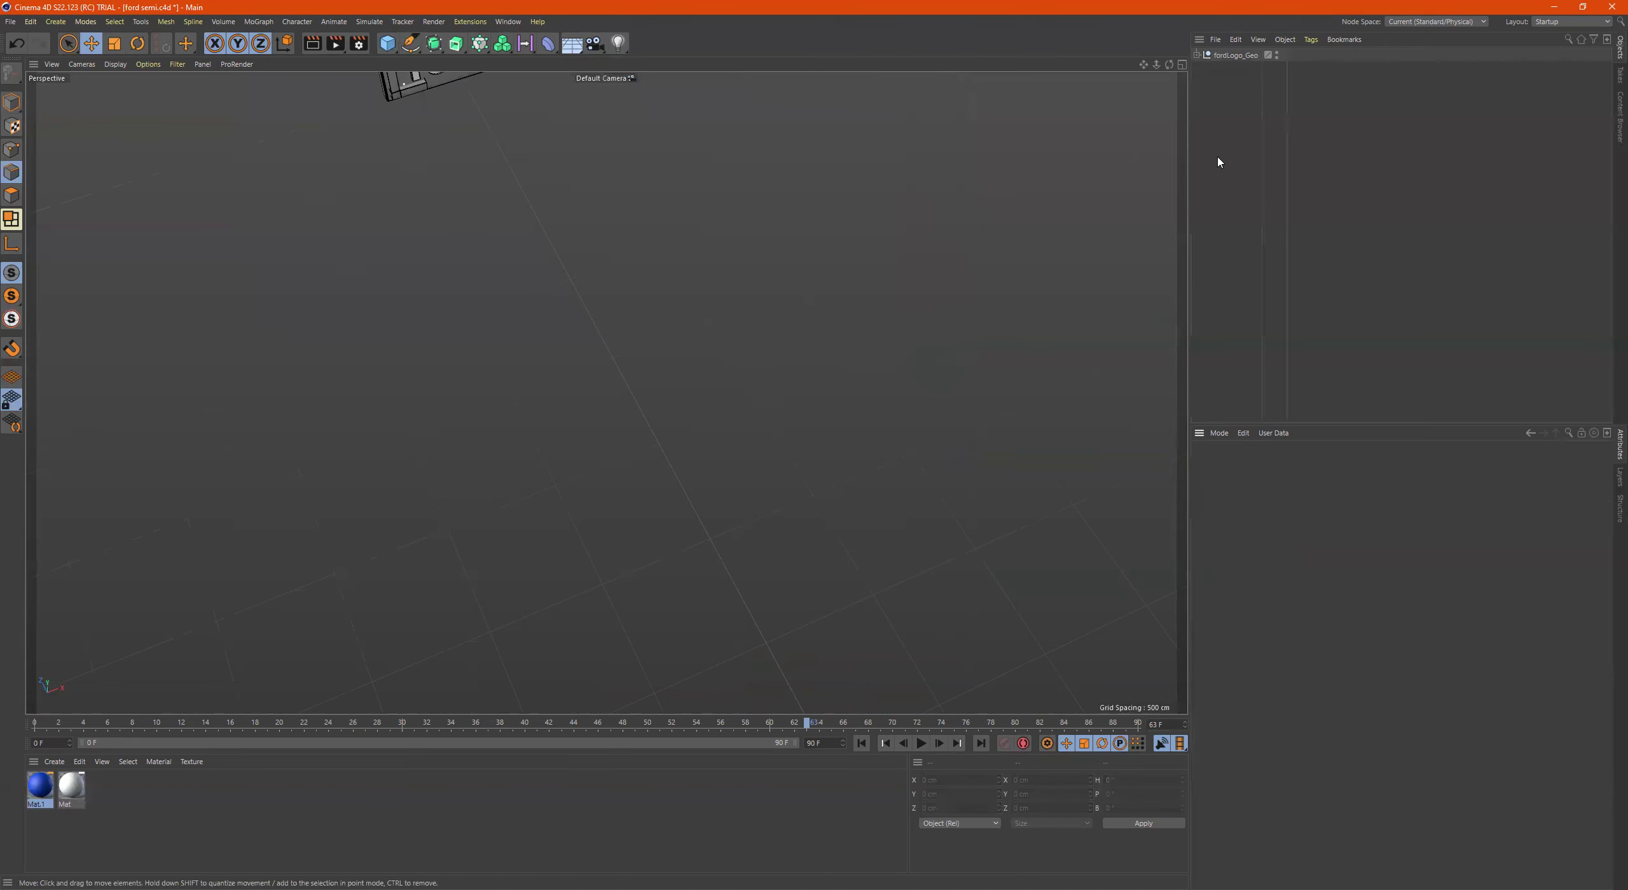
key(ctrl+z)
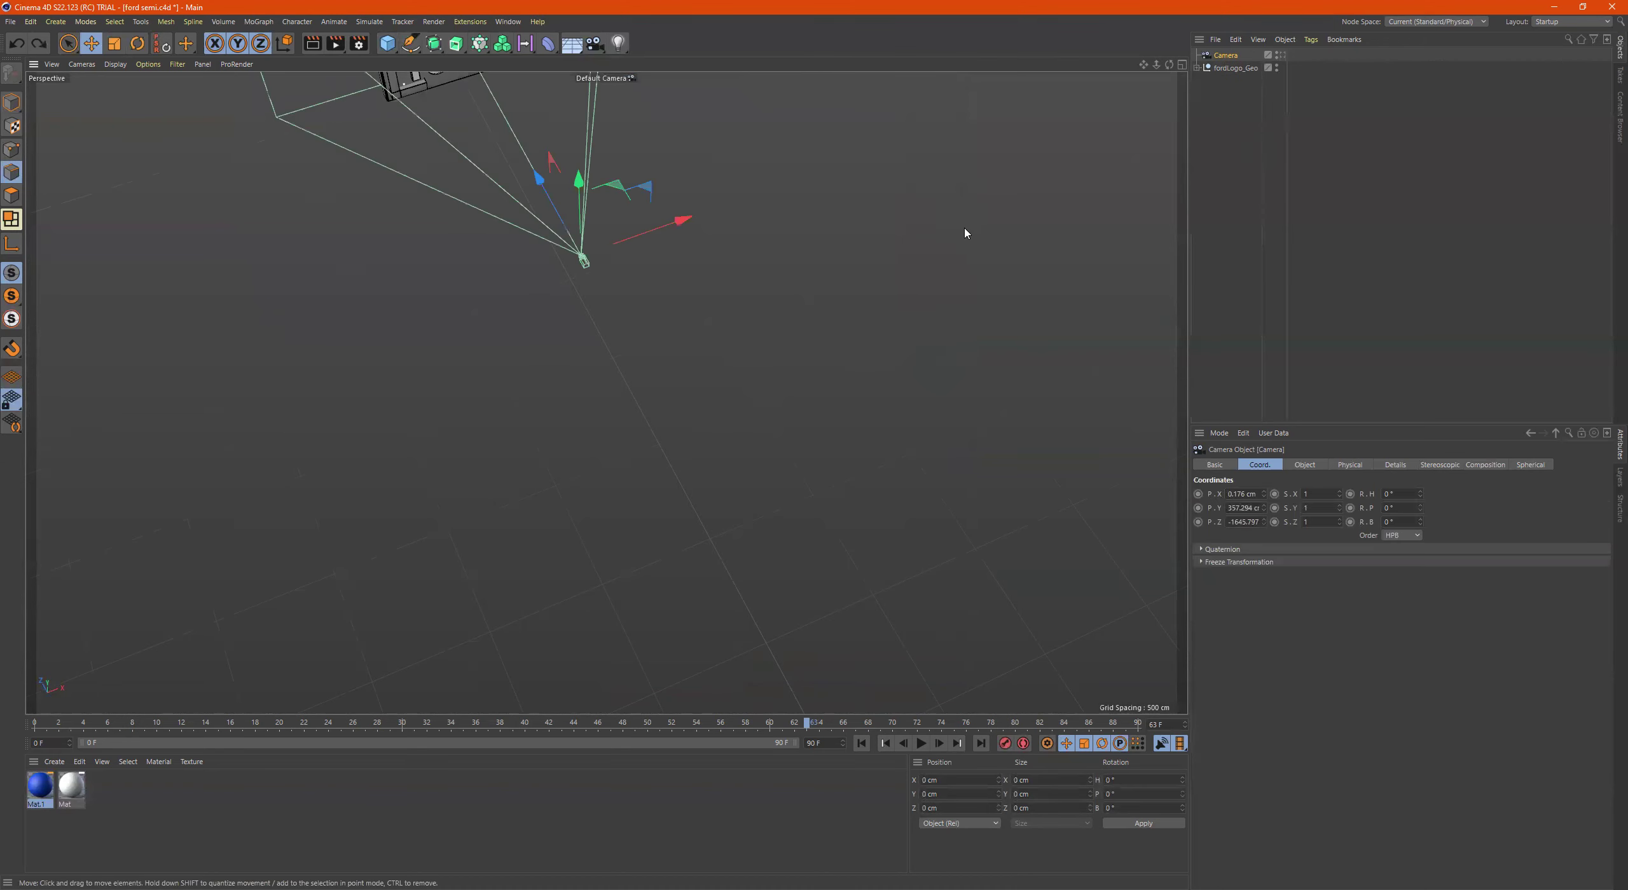
click(1281, 55)
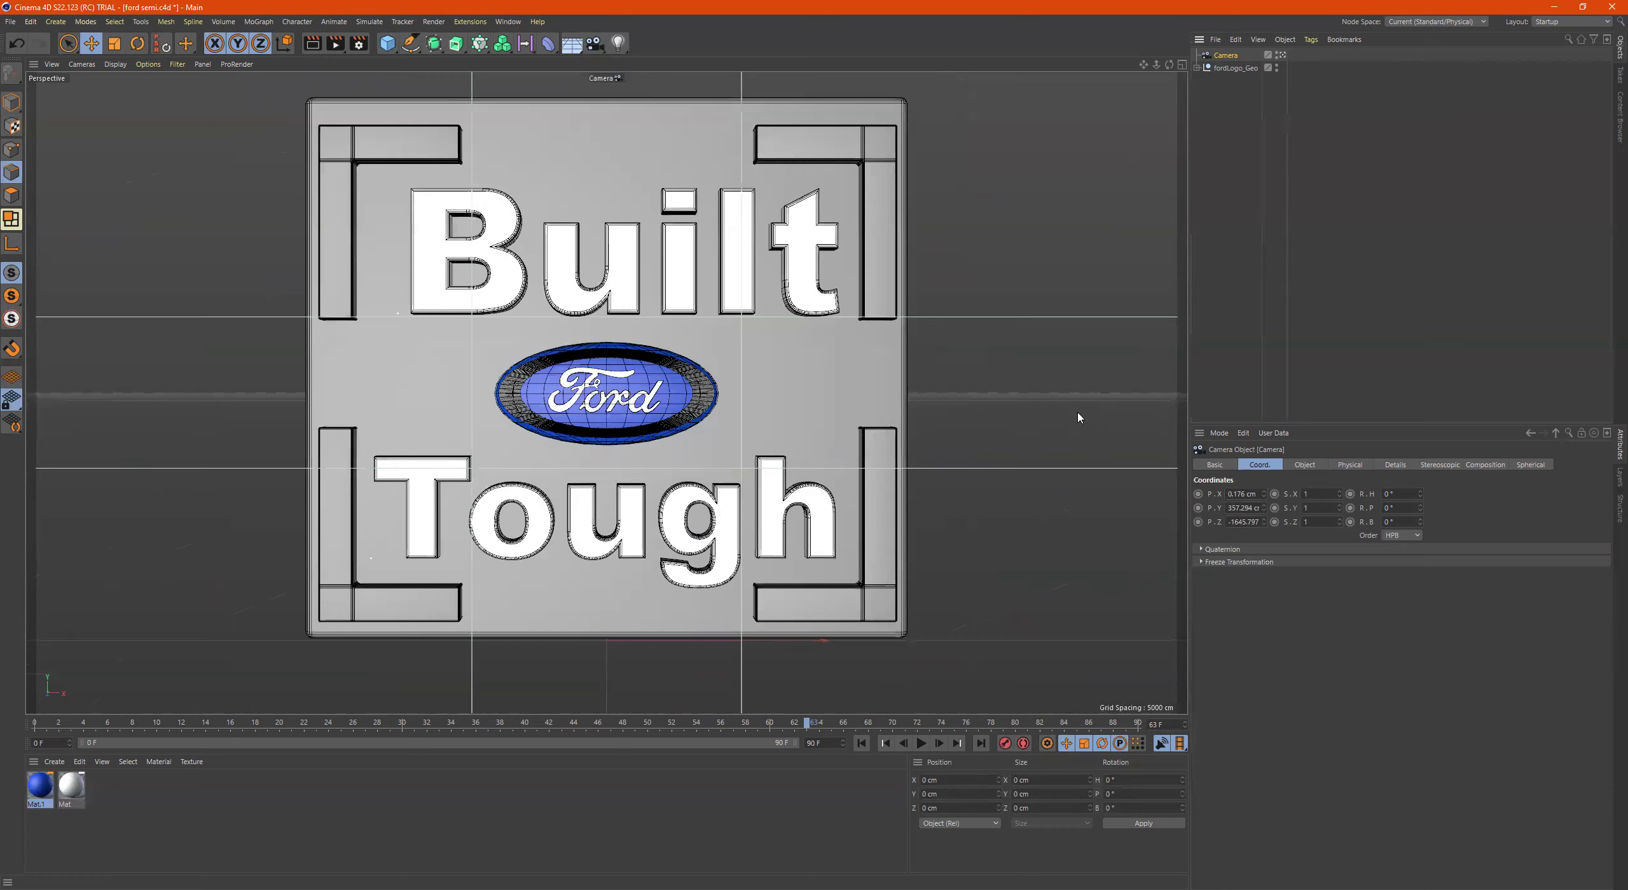
Refine the camera framing to about Y 377 cm and Z -1547 cm so the logo fills the view
drag(1263, 527, 1263, 510)
key(ctrl+z)
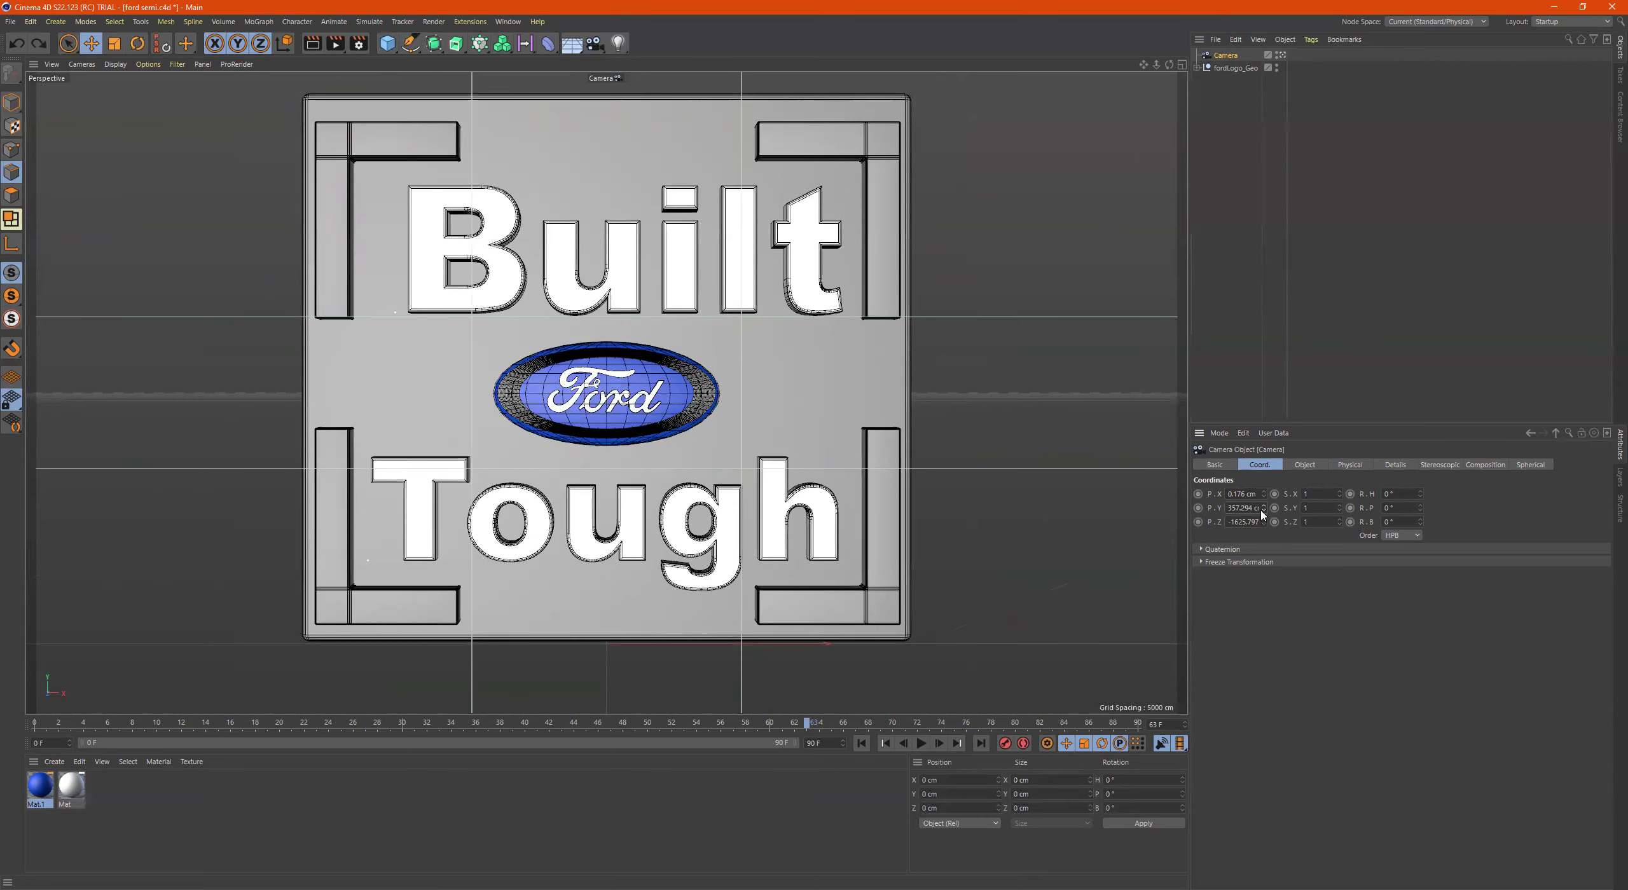
mouse_move(1263, 523)
mouse_down()
mouse_move(1263, 324)
mouse_move(1263, 539)
mouse_up()
drag(1263, 342, 1264, 356)
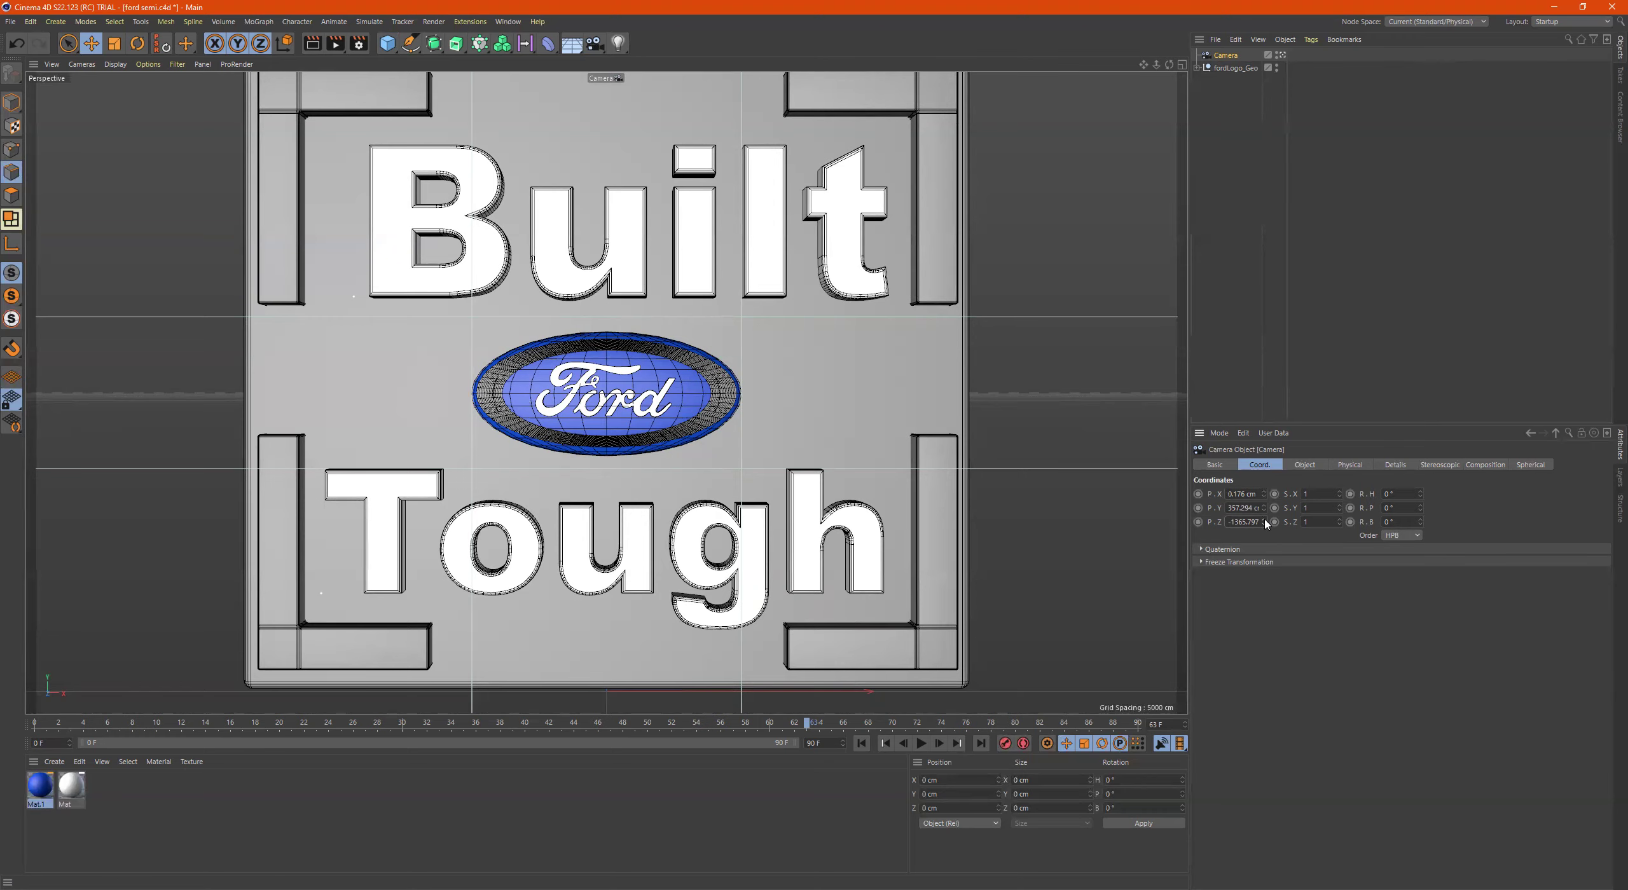
drag(1265, 523, 1265, 558)
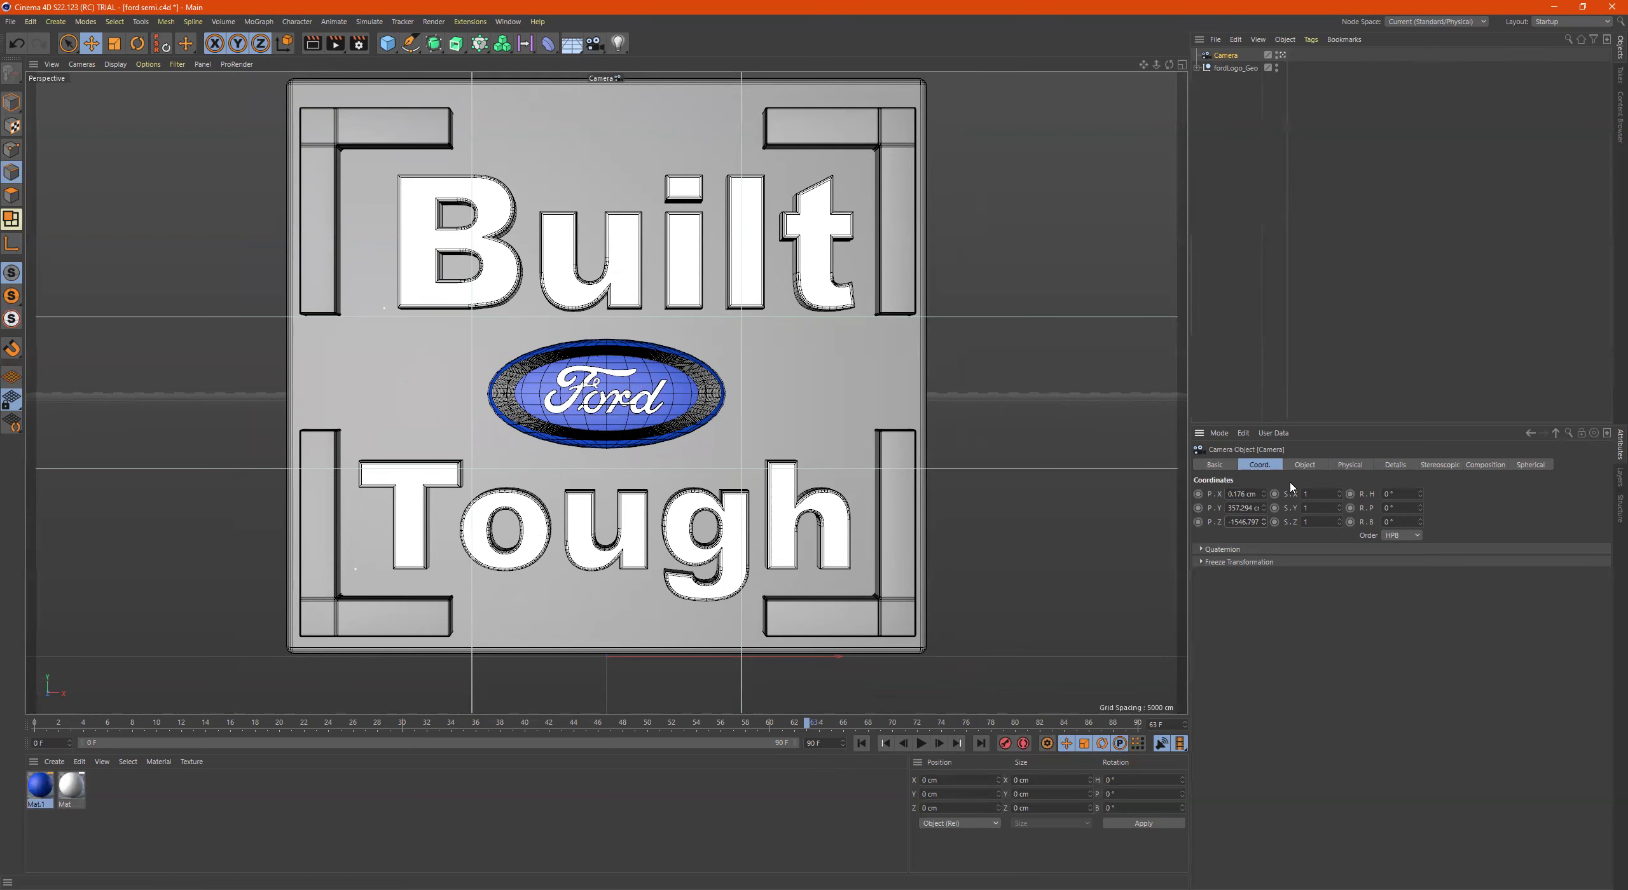
drag(1264, 512, 1265, 499)
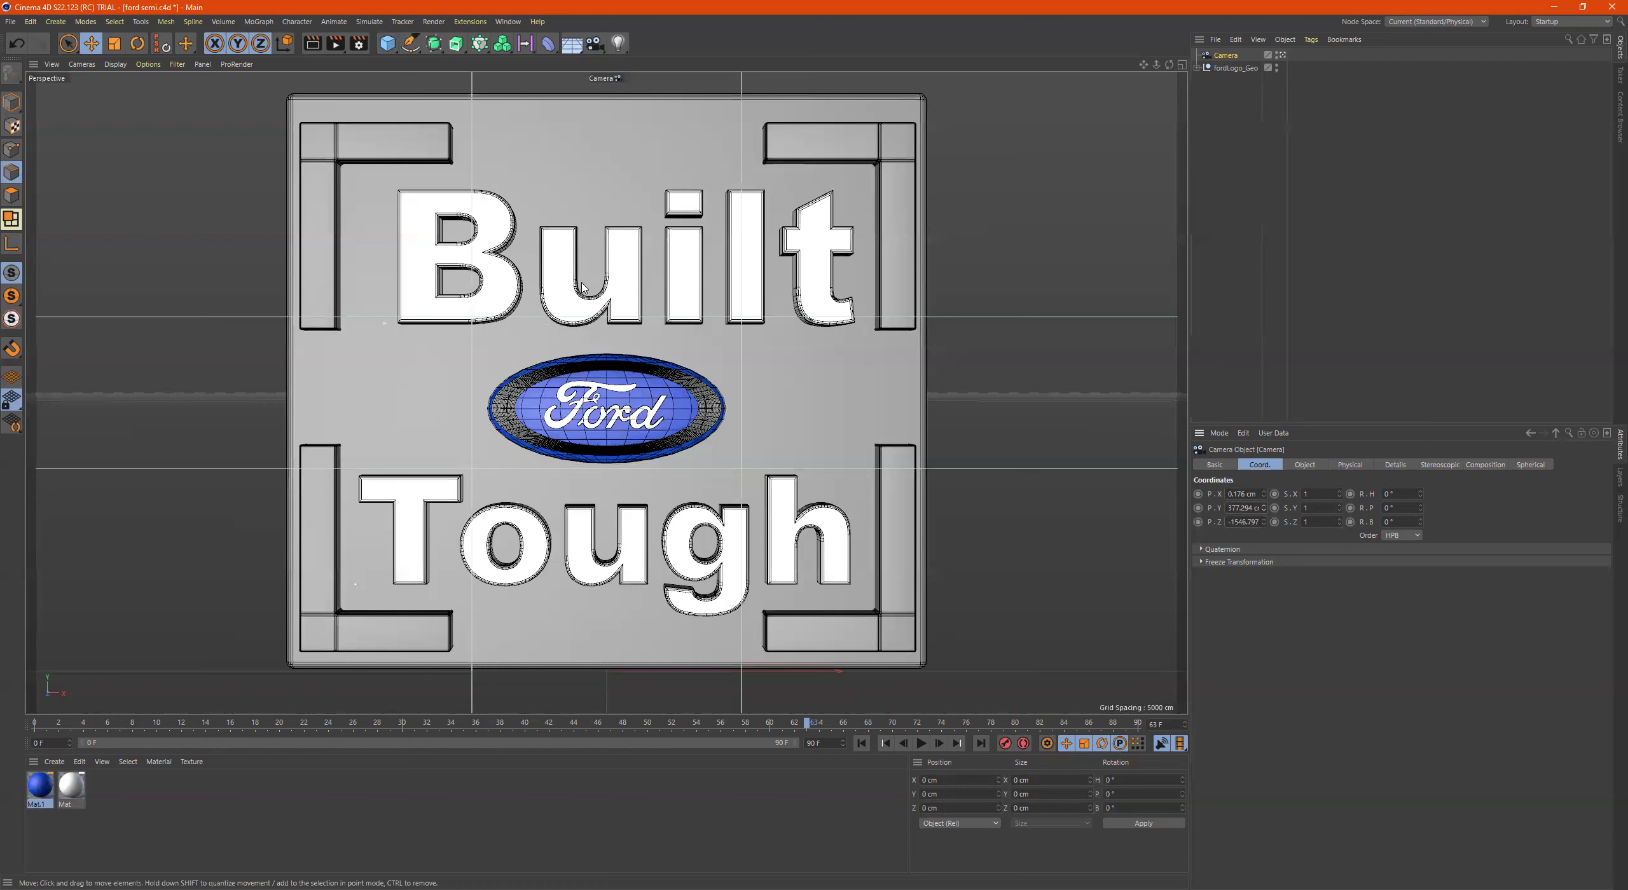
Expand the fordLogo_Geo group, play the timeline and return it to frame 0
click(1198, 67)
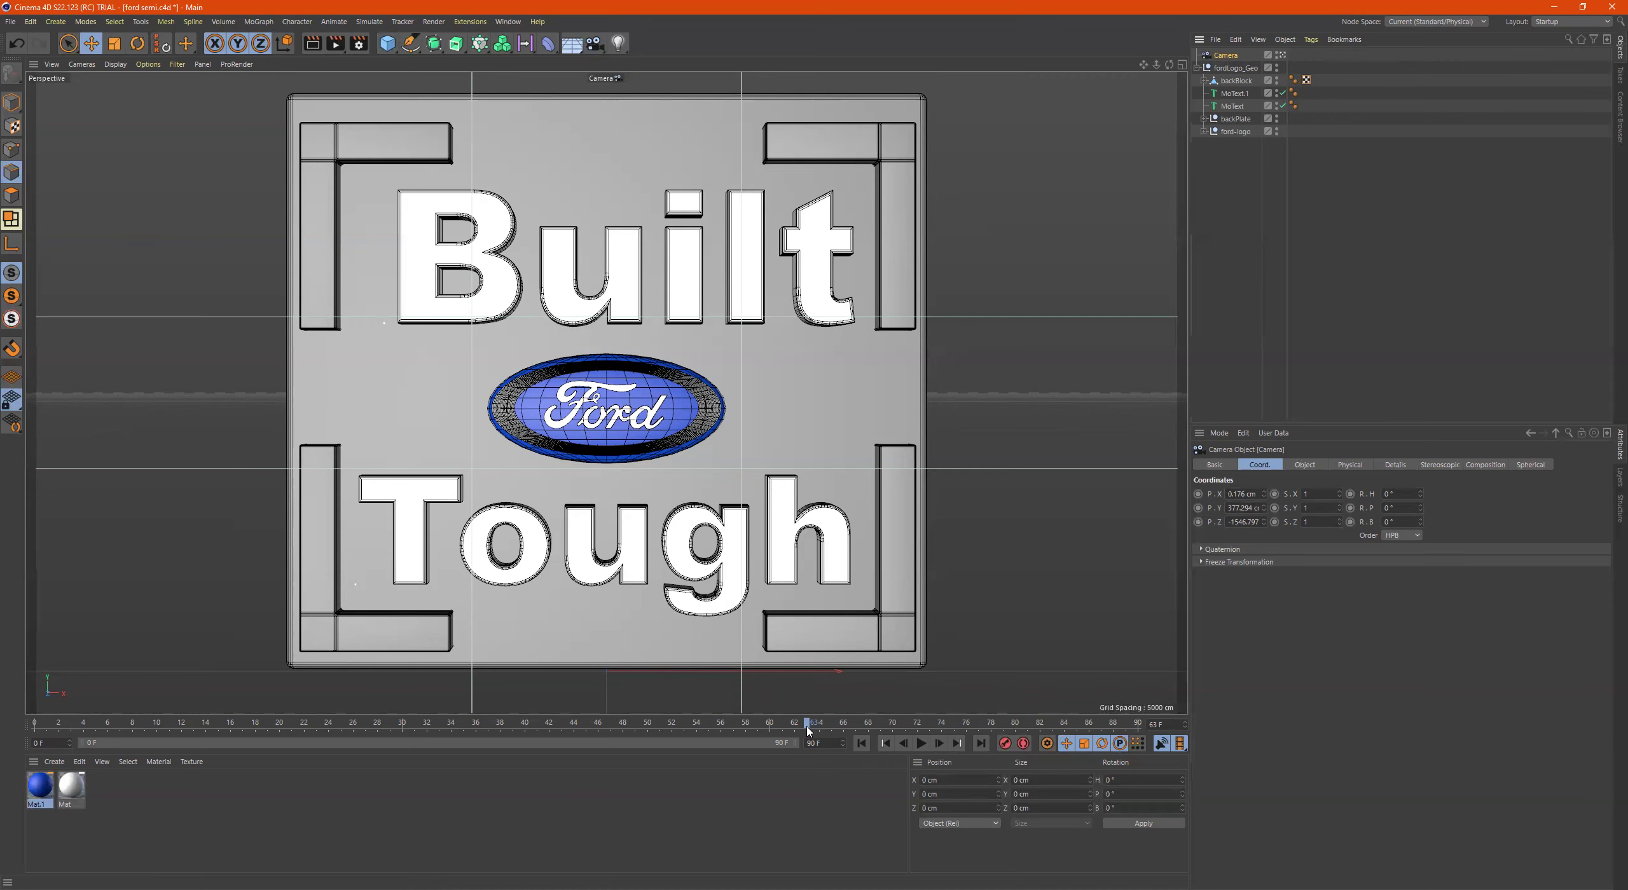
click(922, 744)
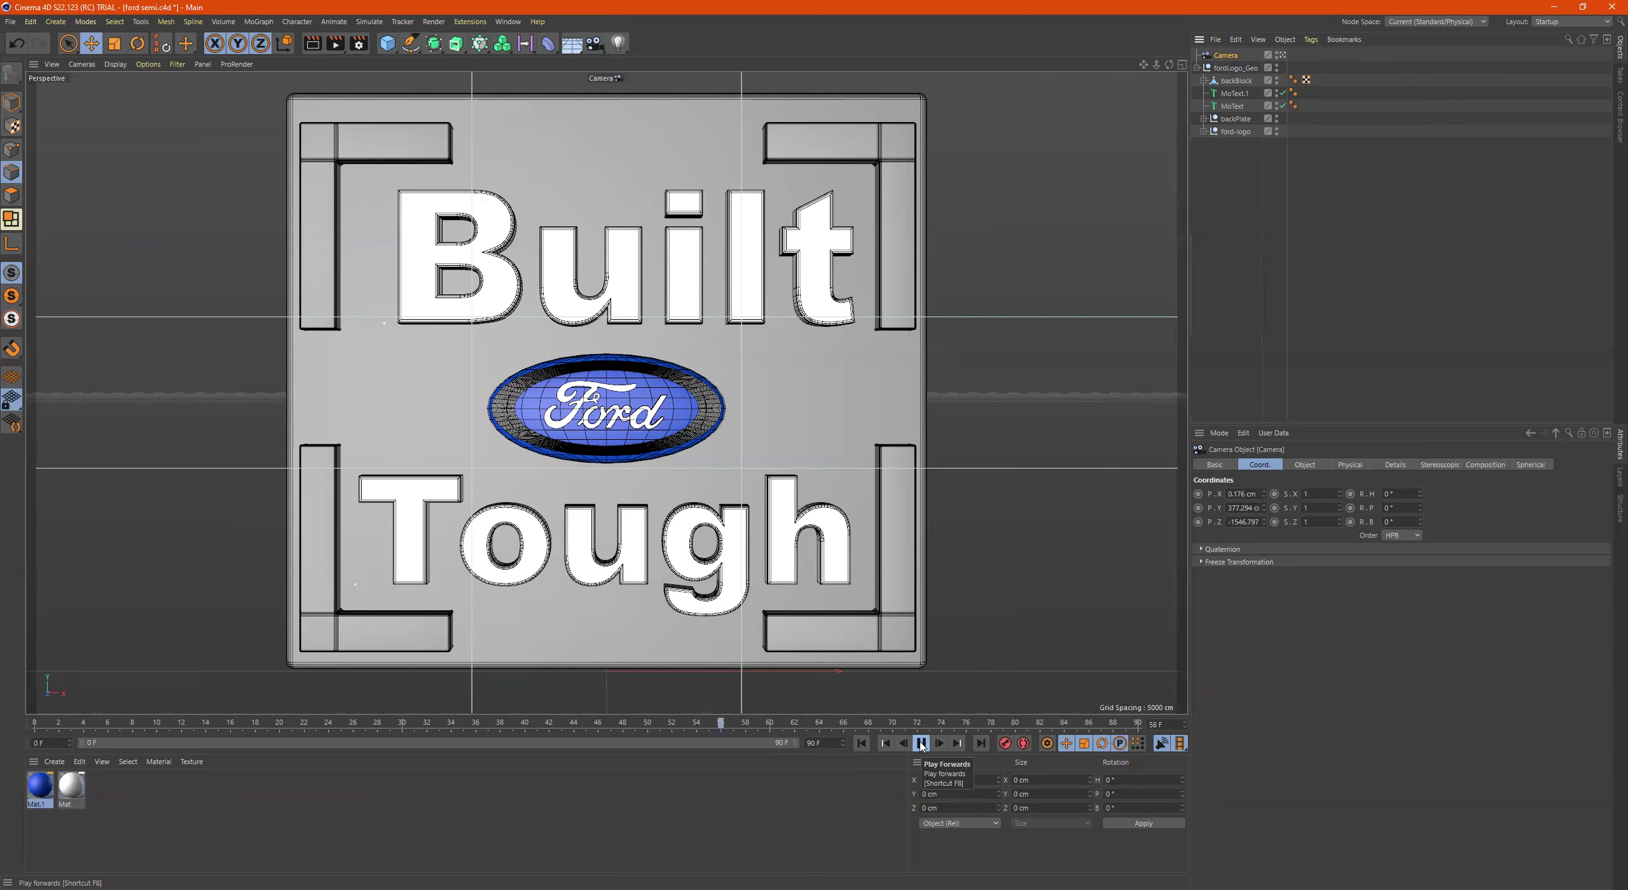
click(921, 744)
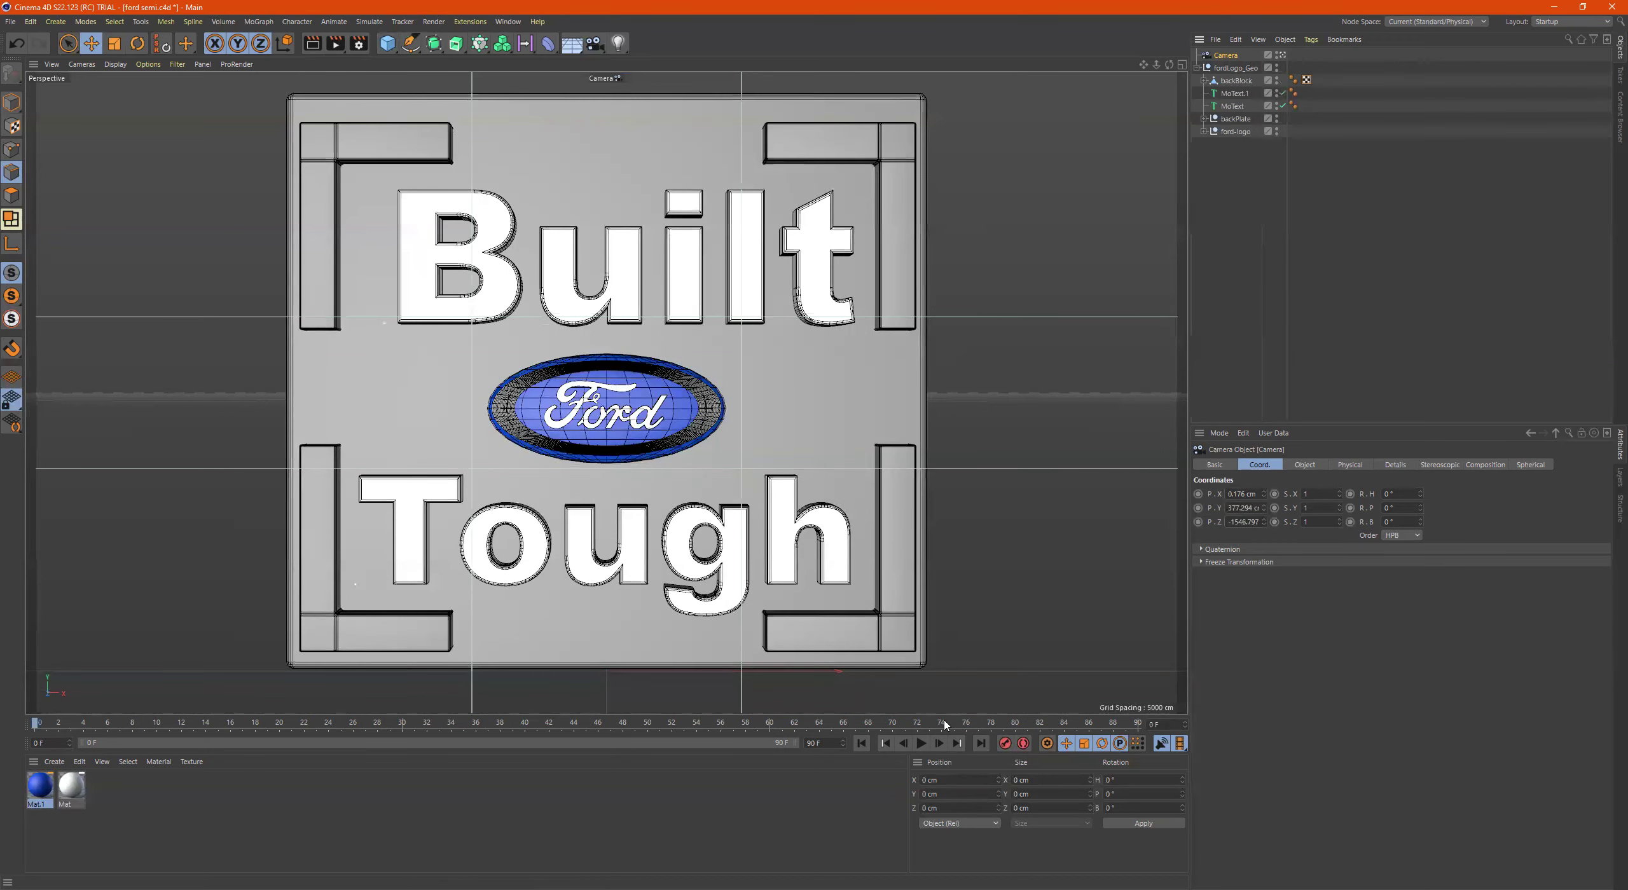
Keyframe the camera's X, Y and Z position at frame 90
click(1198, 68)
click(1217, 71)
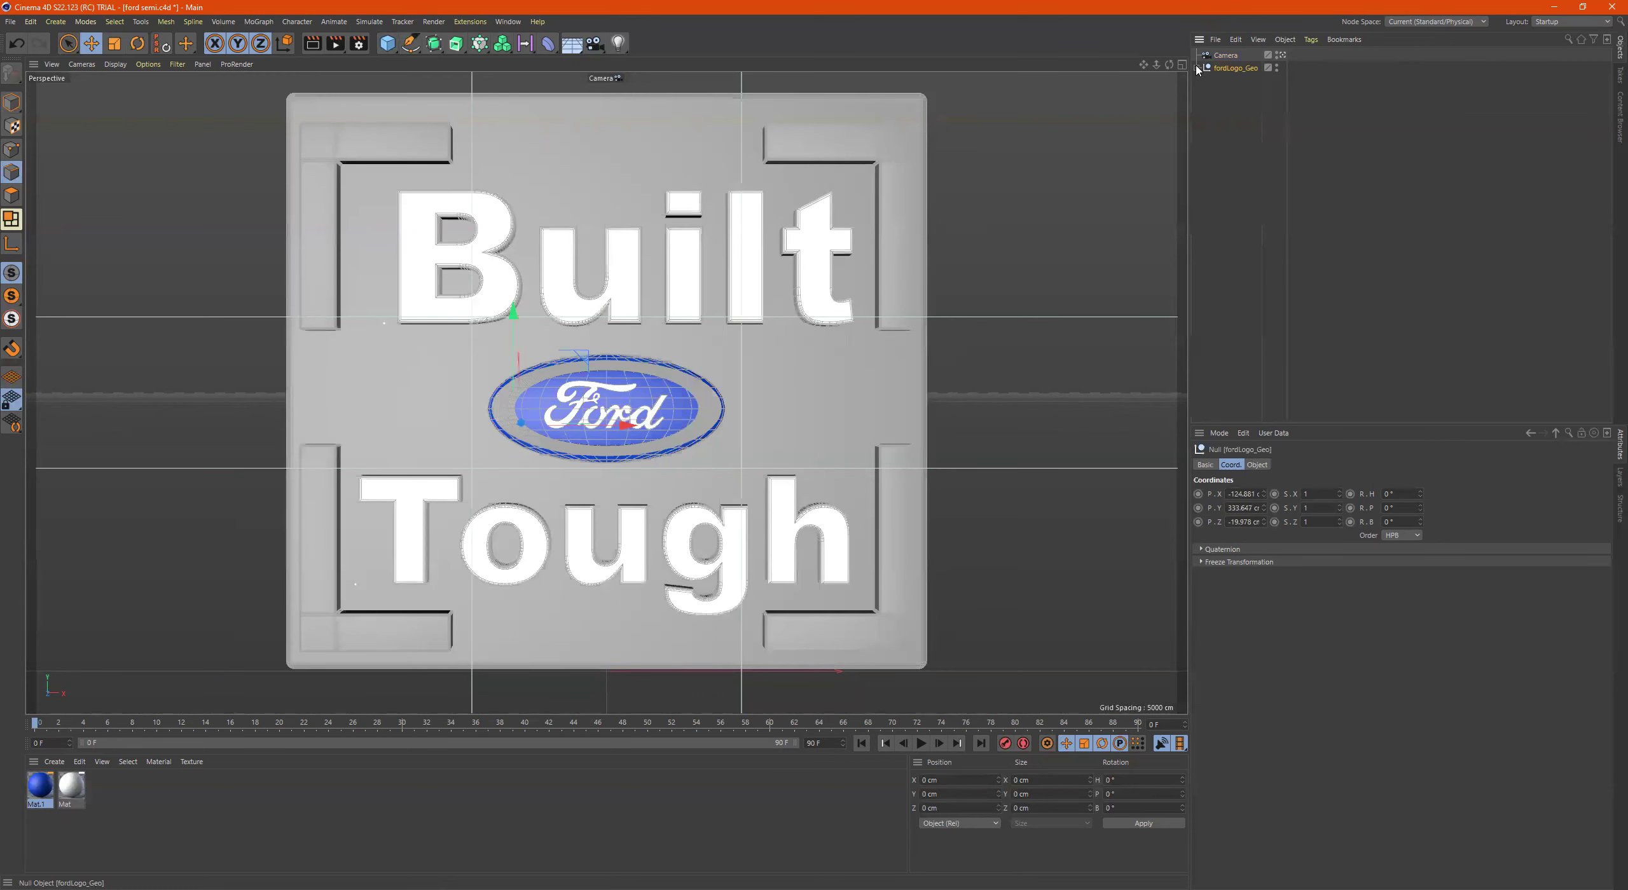
click(1198, 68)
click(1222, 57)
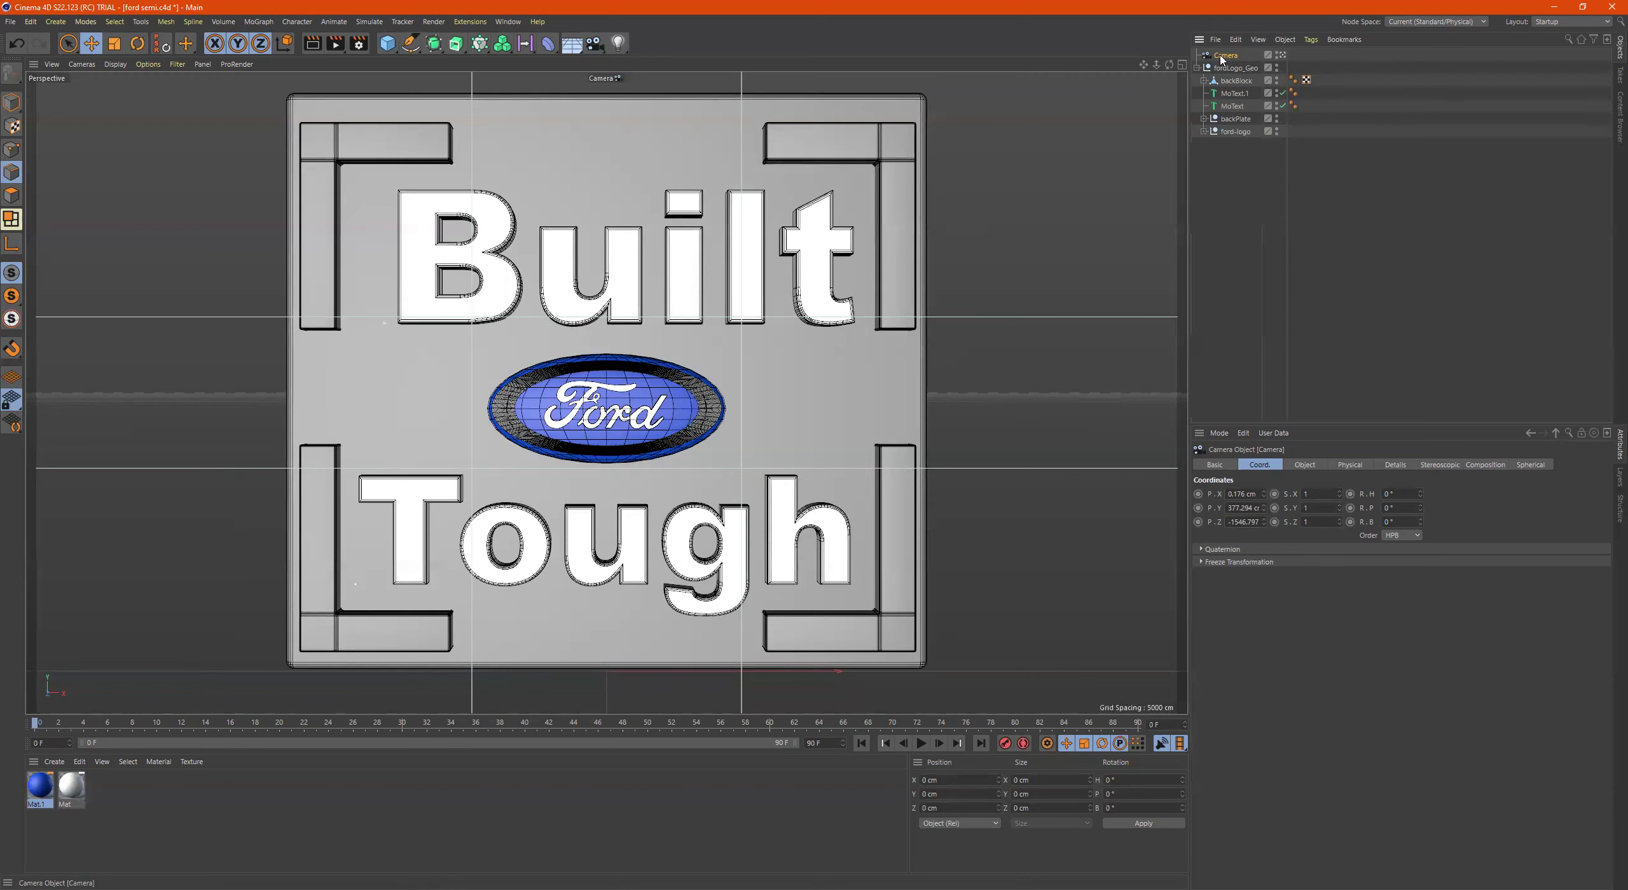
click(1137, 725)
click(1198, 494)
click(1198, 509)
click(1198, 522)
Keyframe the camera's position at frame 0 with Z pulled back to about -2028 cm, and preview the push-in animation
drag(1137, 725, 36, 728)
drag(1263, 522, 1264, 653)
click(1197, 507)
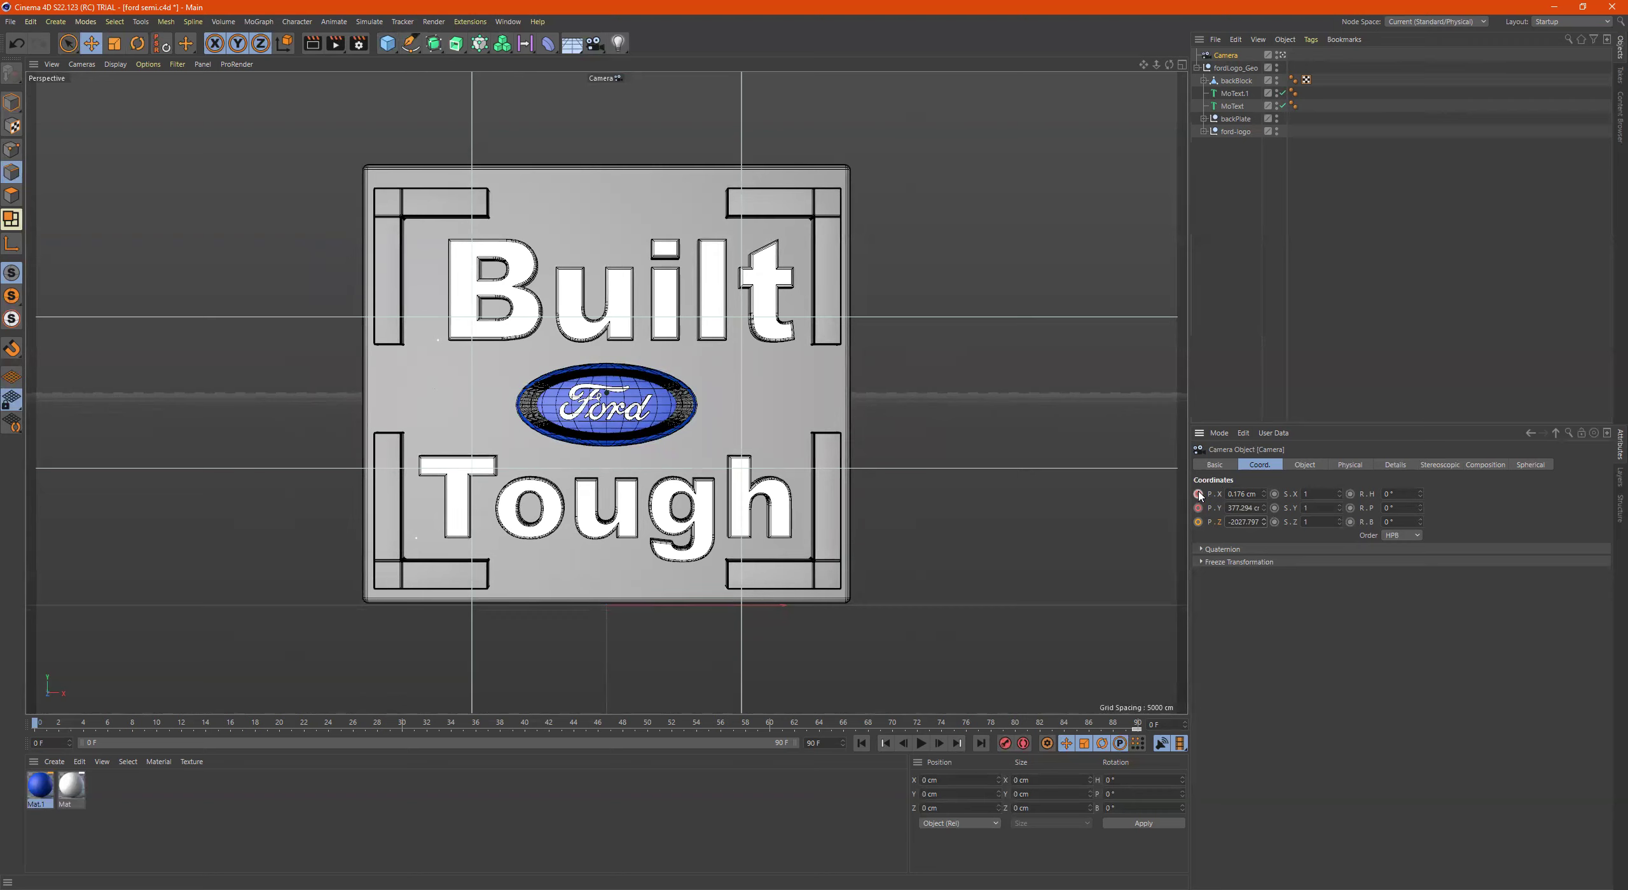
click(1198, 494)
click(1198, 522)
click(924, 744)
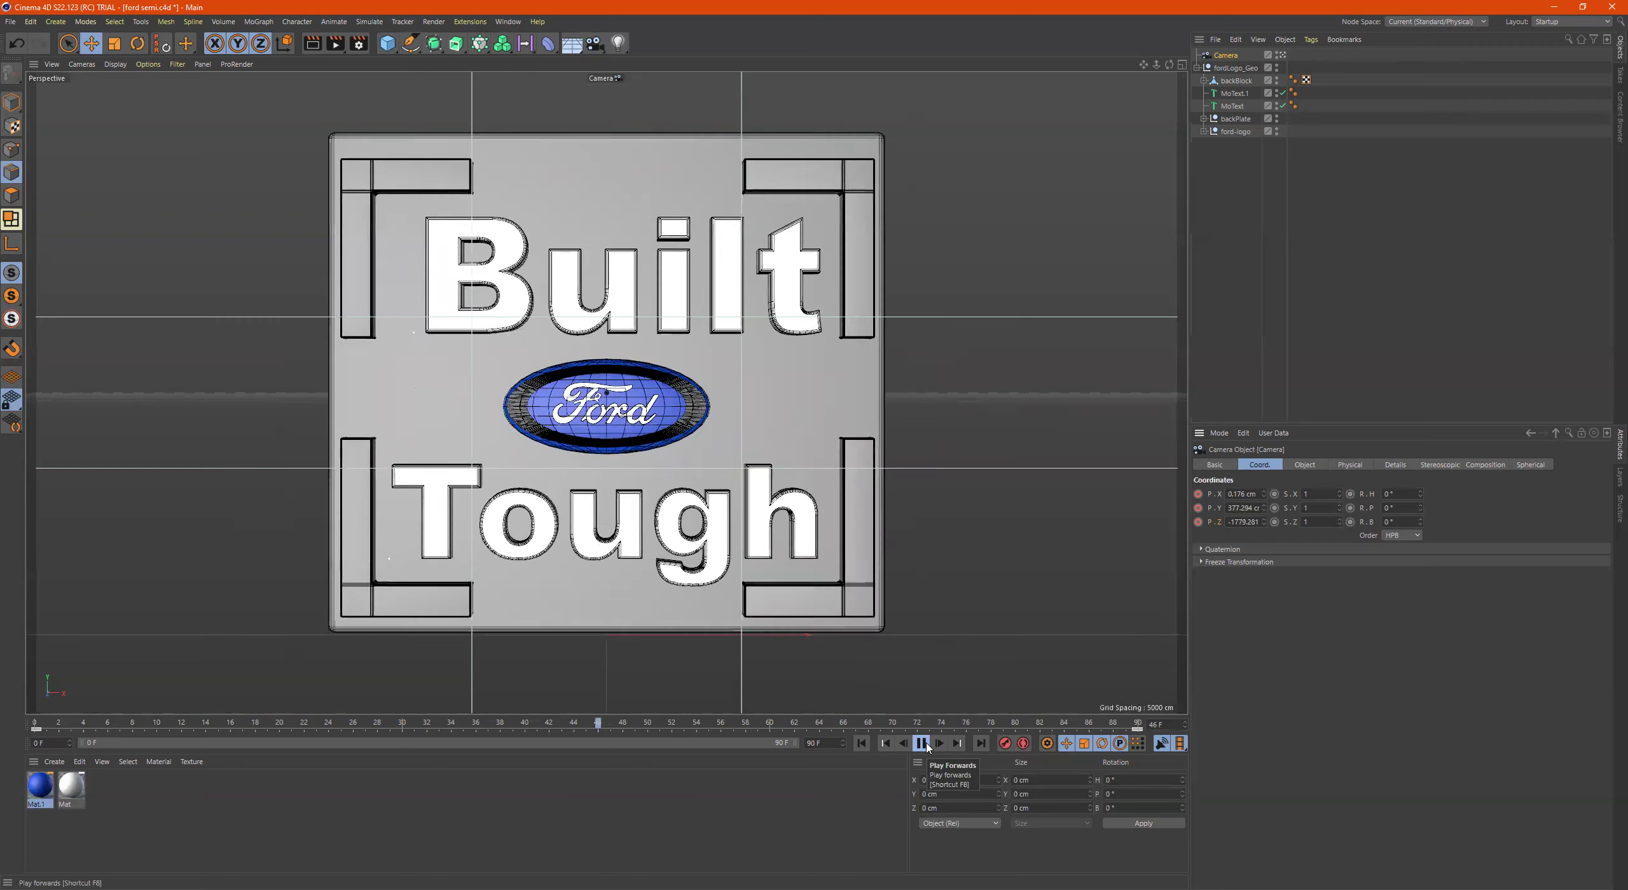
click(925, 745)
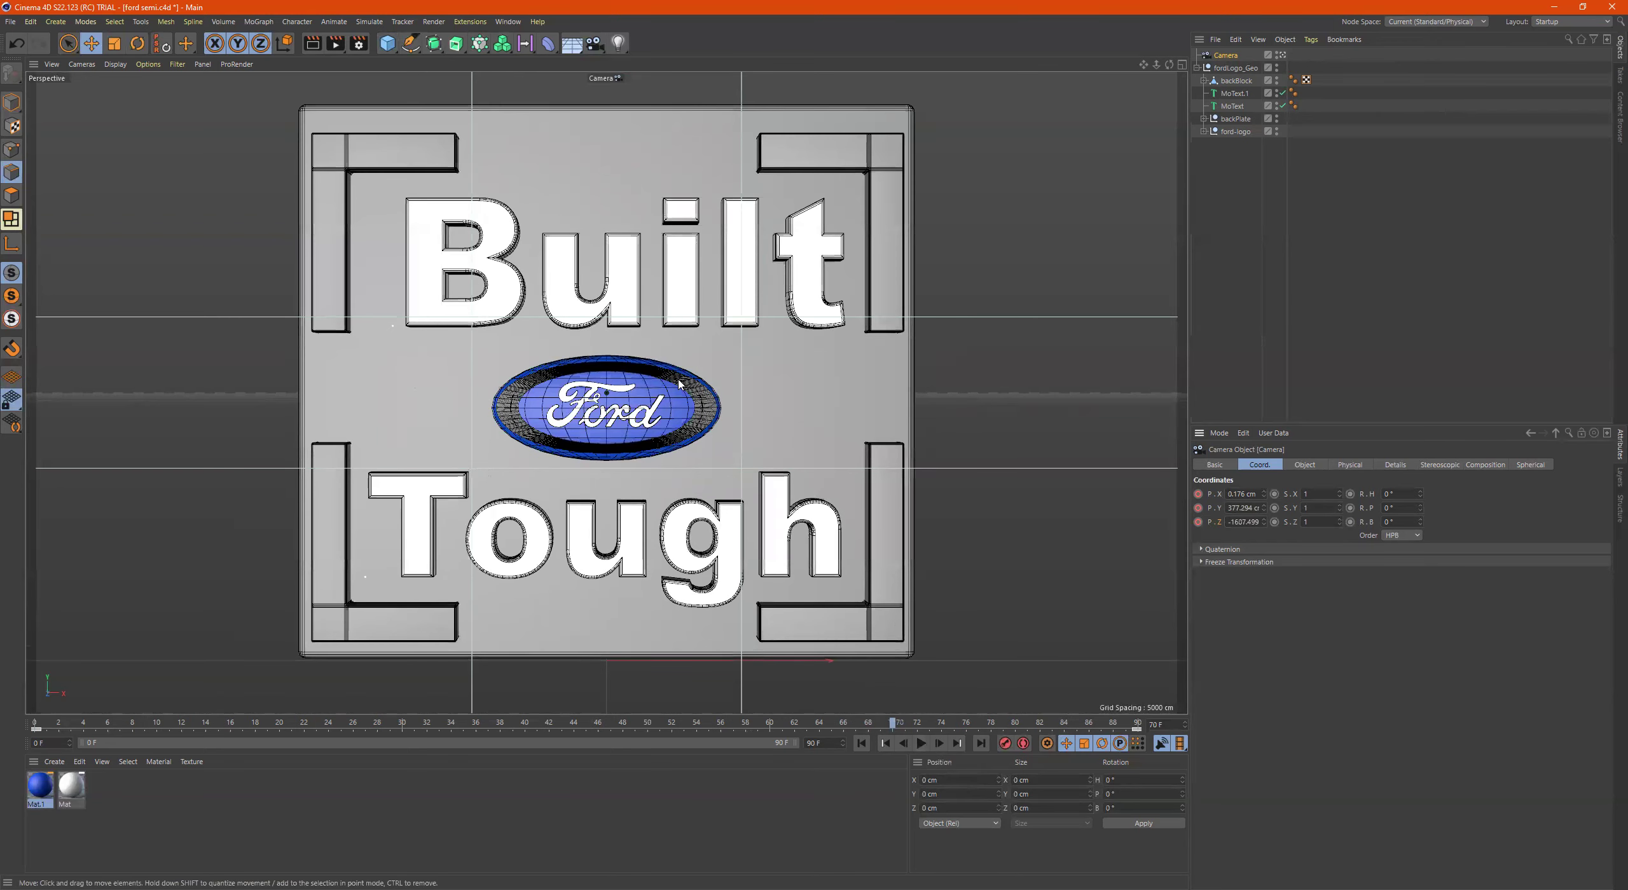